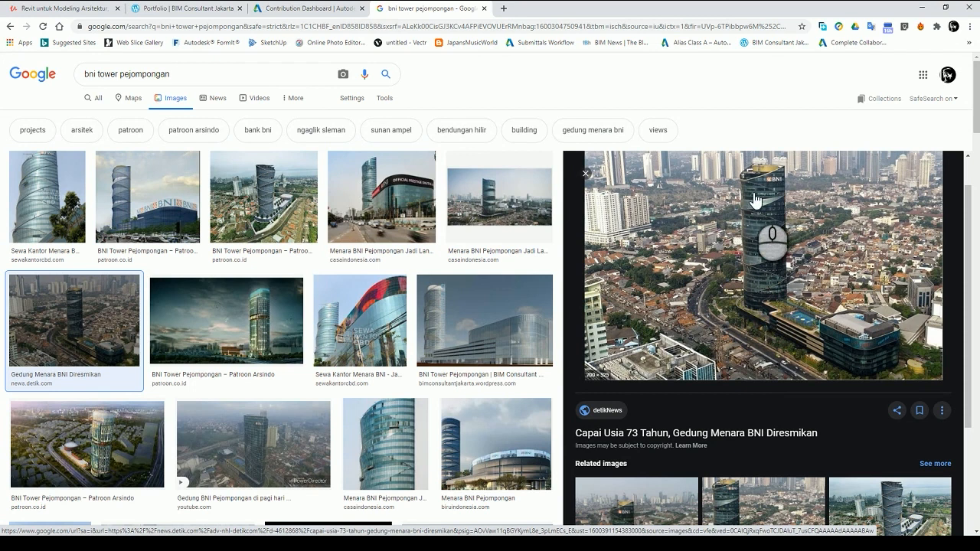
Step: Examine two close-up photos of the BNI Pejompongan tower's curved glass facade in the image results
click(372, 435)
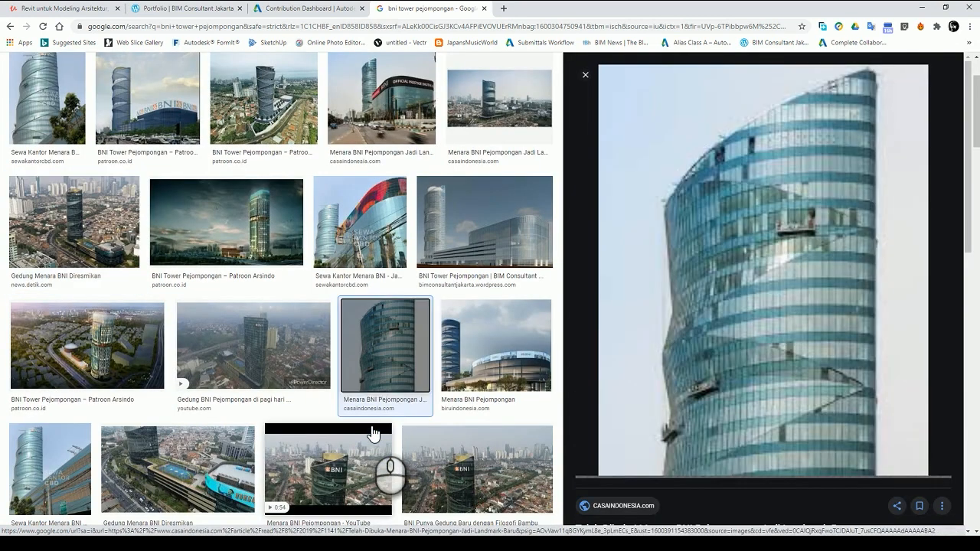
click(46, 115)
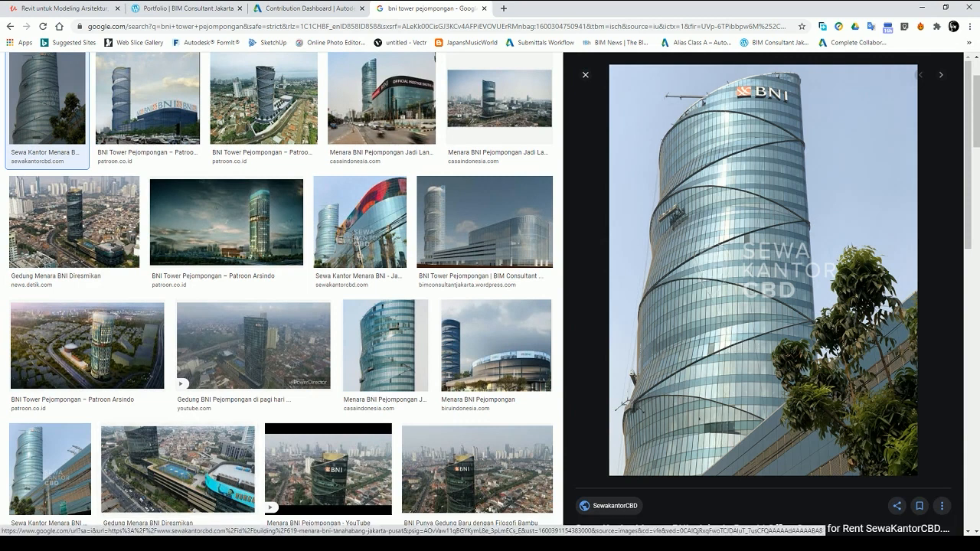
Step: Switch to Revit and view the tower facade model in 3D from the right side
click(121, 542)
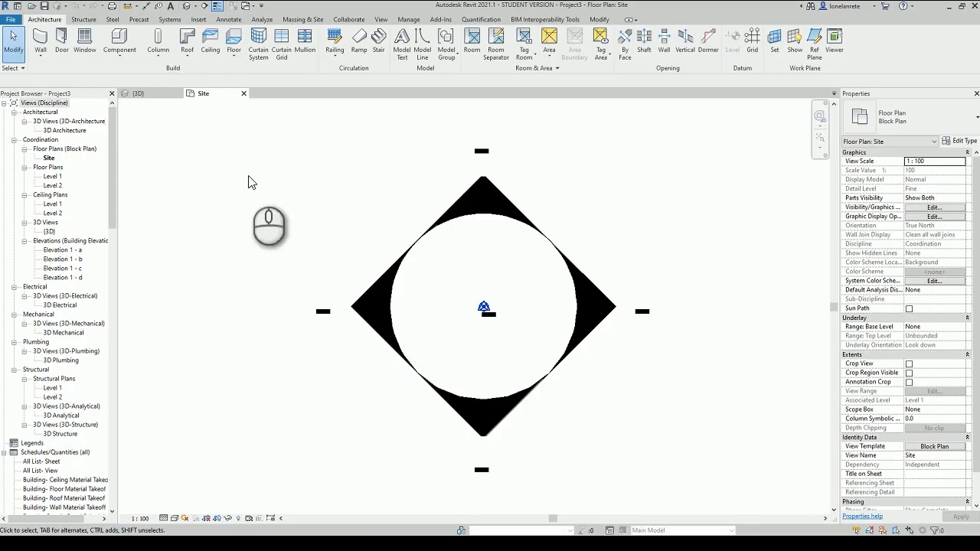
click(135, 93)
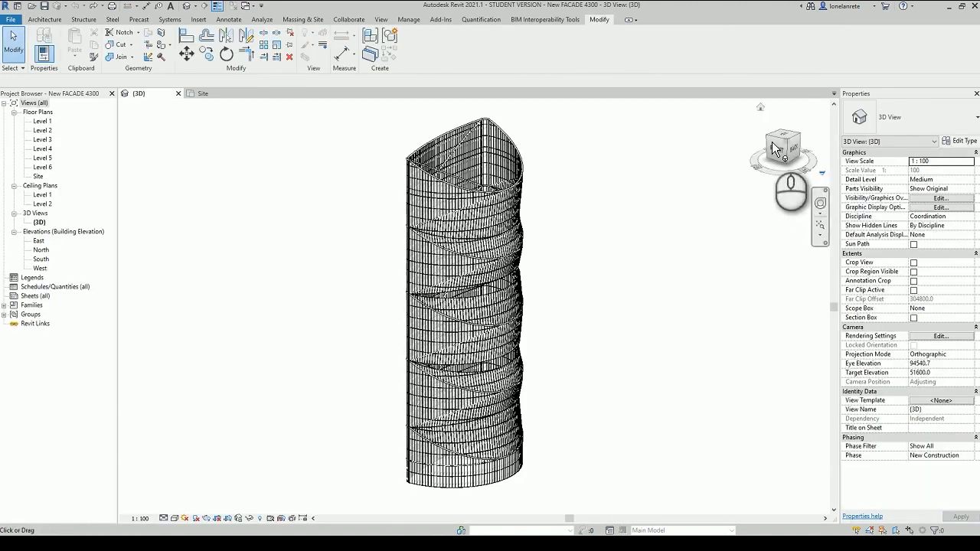
drag(779, 156, 823, 124)
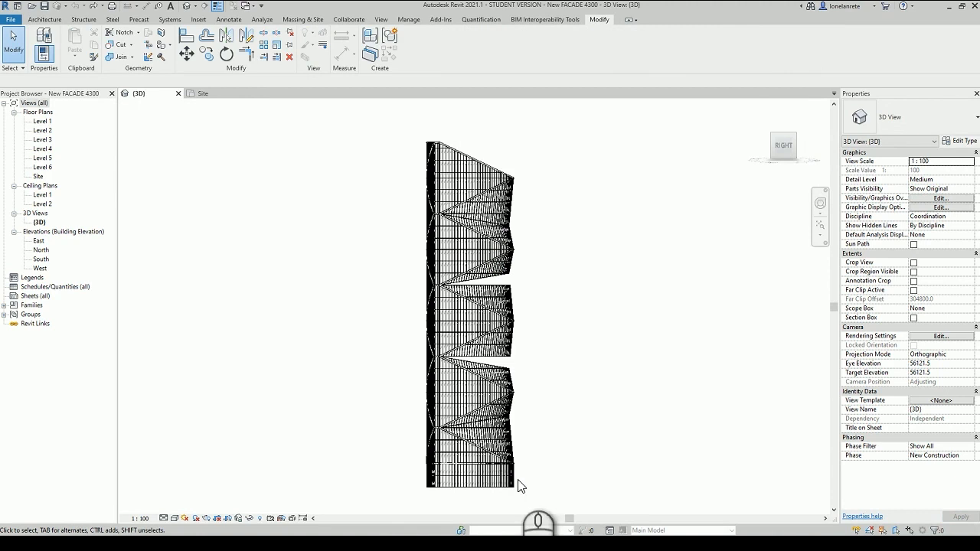
Step: Examine the facade outline and radial grids in the Level 1 floor plan, and return to the 3D view
double_click(40, 121)
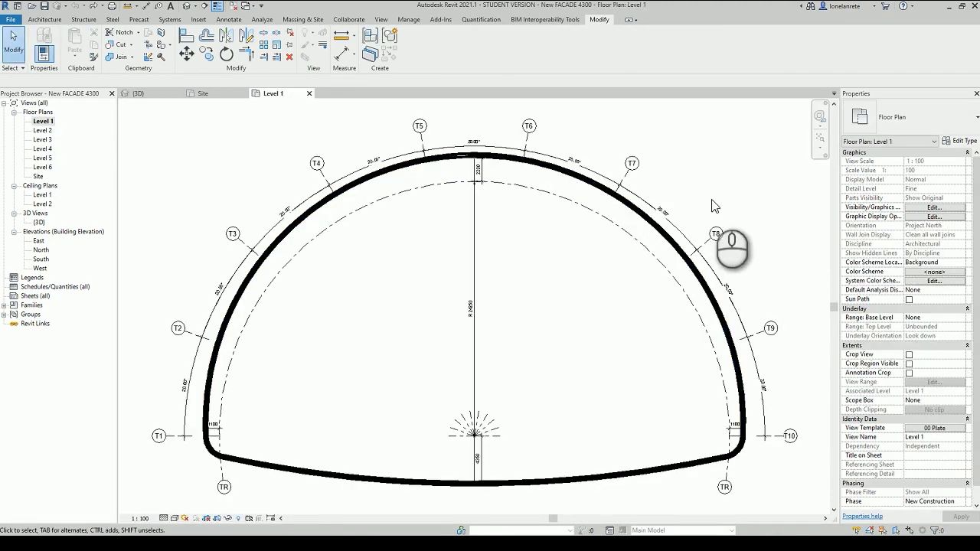
click(140, 93)
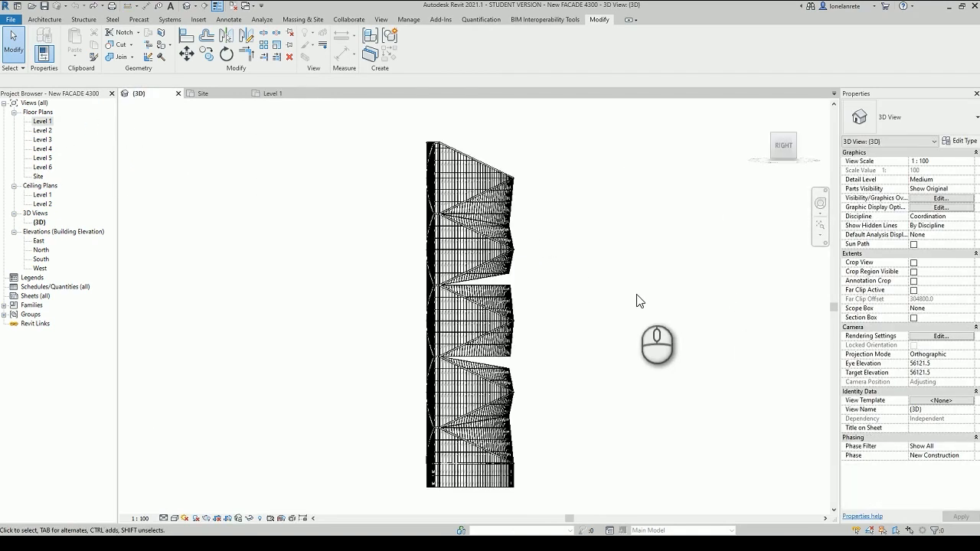
Step: Turn on the Levels annotation category in the 3D view's visibility/graphic overrides
key(v)
key(v)
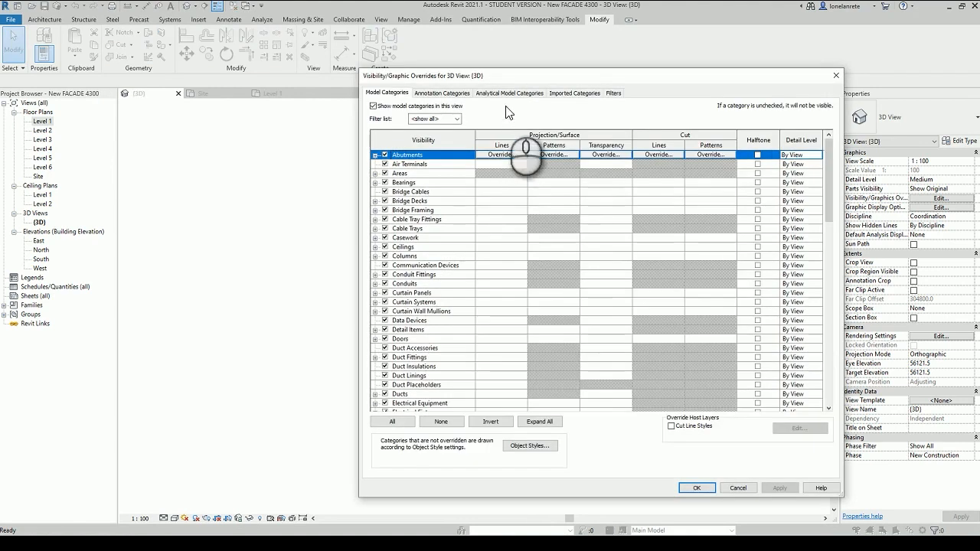
click(442, 93)
scroll(429, 307, down, 20)
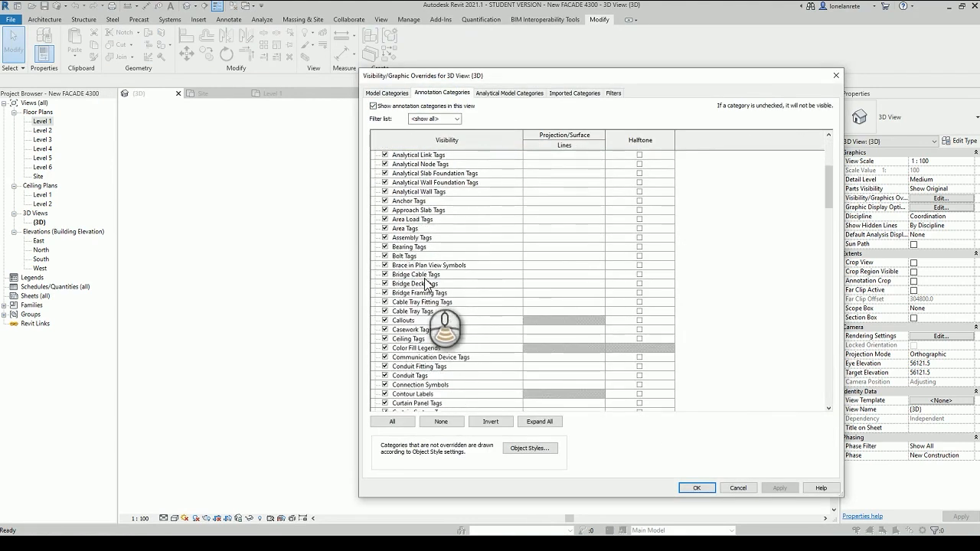
scroll(390, 329, down, 2)
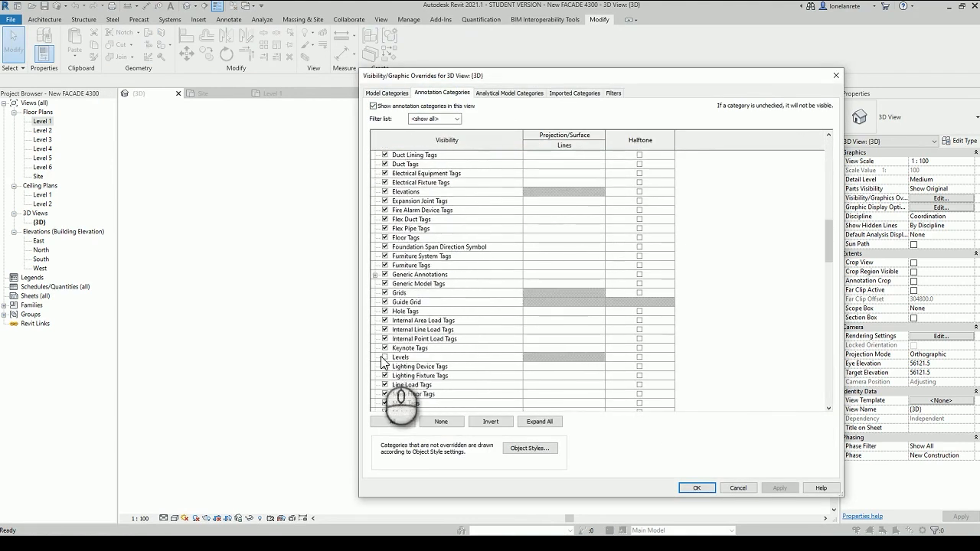
click(384, 357)
click(697, 488)
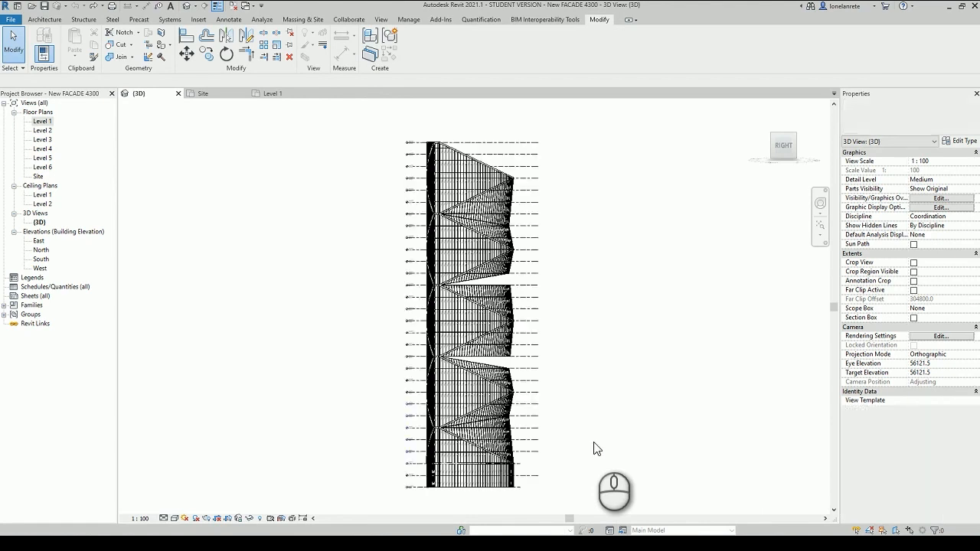
Step: Examine the level names and elevations along the tower, from Level 1 up to the topmost level
scroll(430, 497, up, 1)
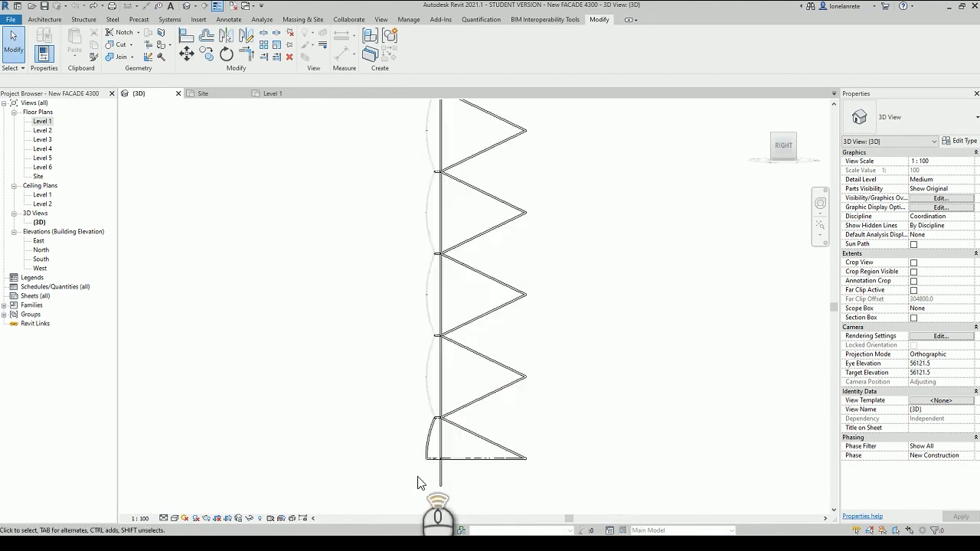
scroll(375, 402, up, 3)
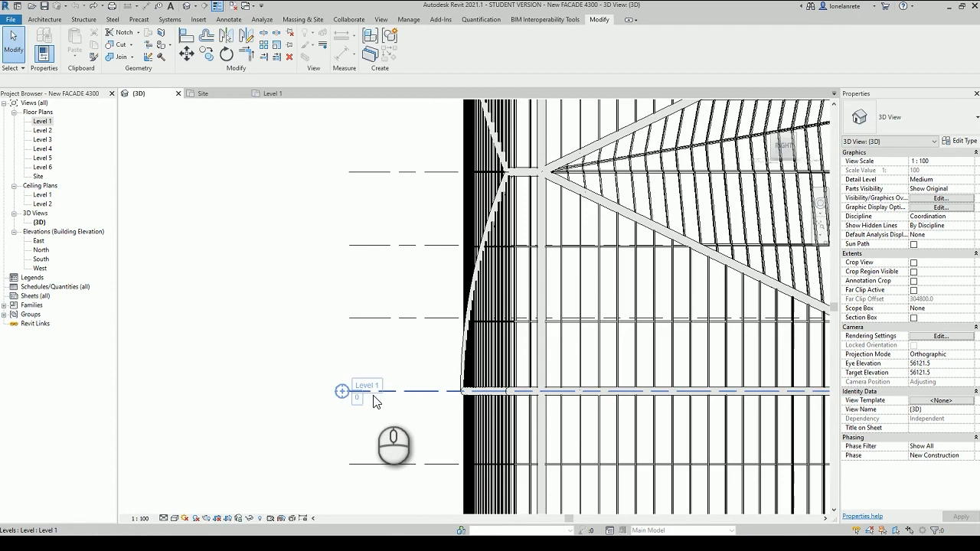
middle_drag(412, 405, 354, 399)
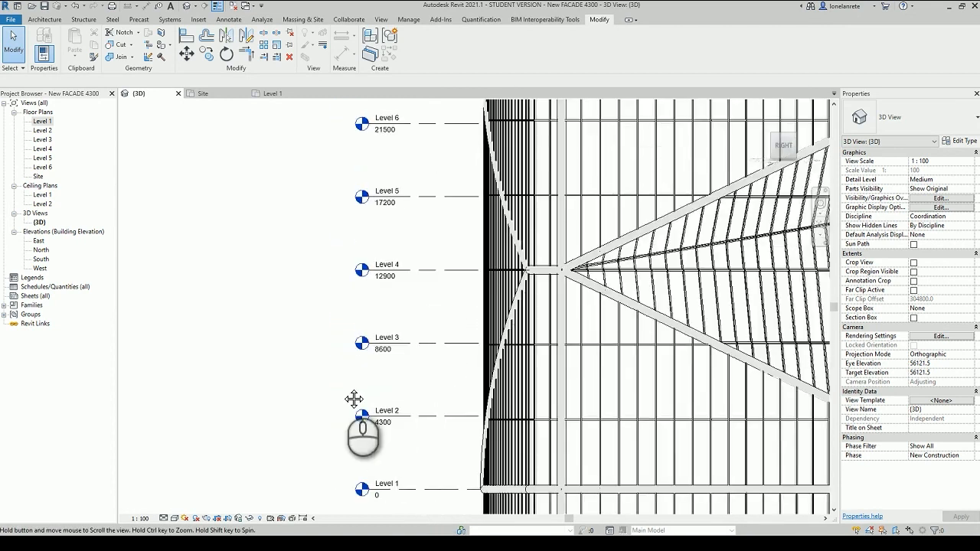
scroll(343, 389, down, 4)
middle_drag(304, 269, 340, 530)
middle_drag(334, 303, 342, 481)
scroll(370, 276, up, 3)
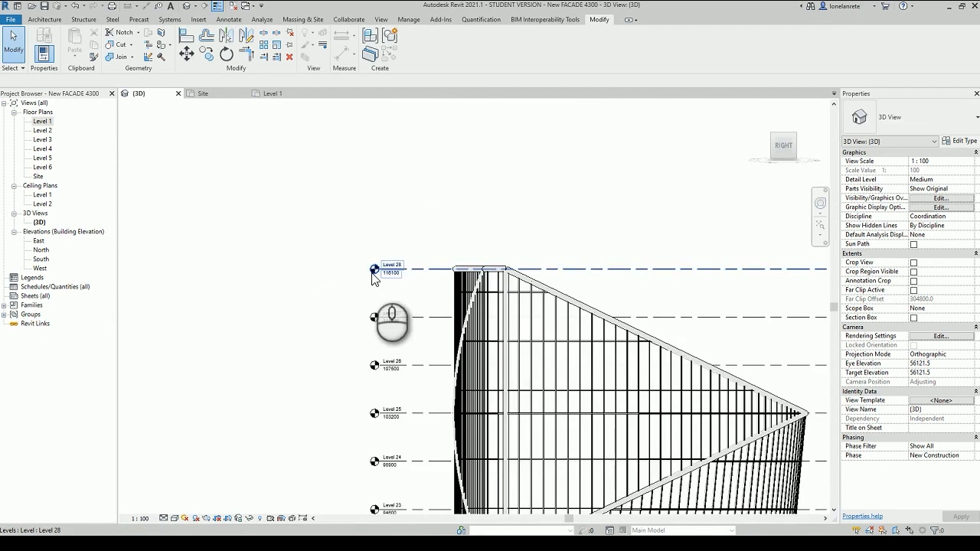
scroll(417, 272, up, 2)
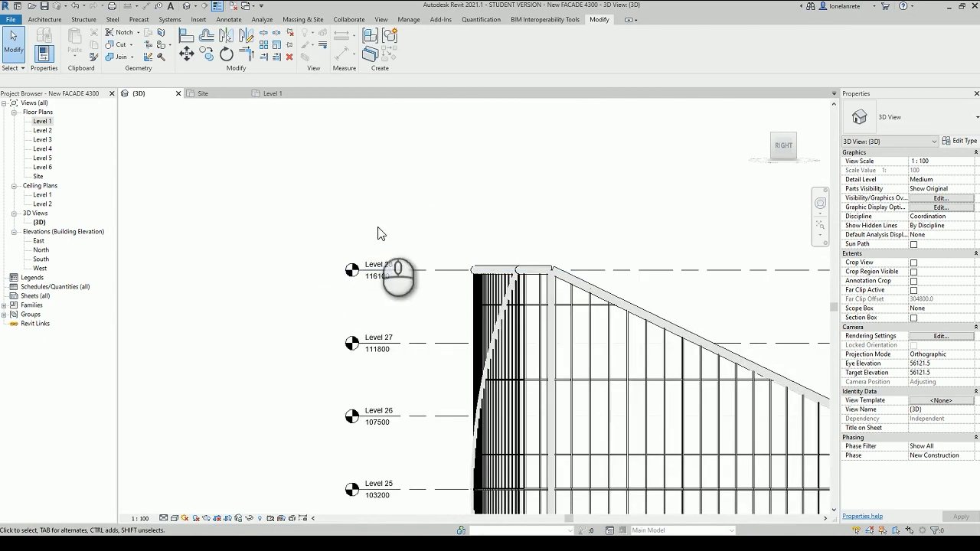
Step: Examine the levels at the tower's base, including those below Level 1, and their relation to the facade
scroll(405, 197, down, 6)
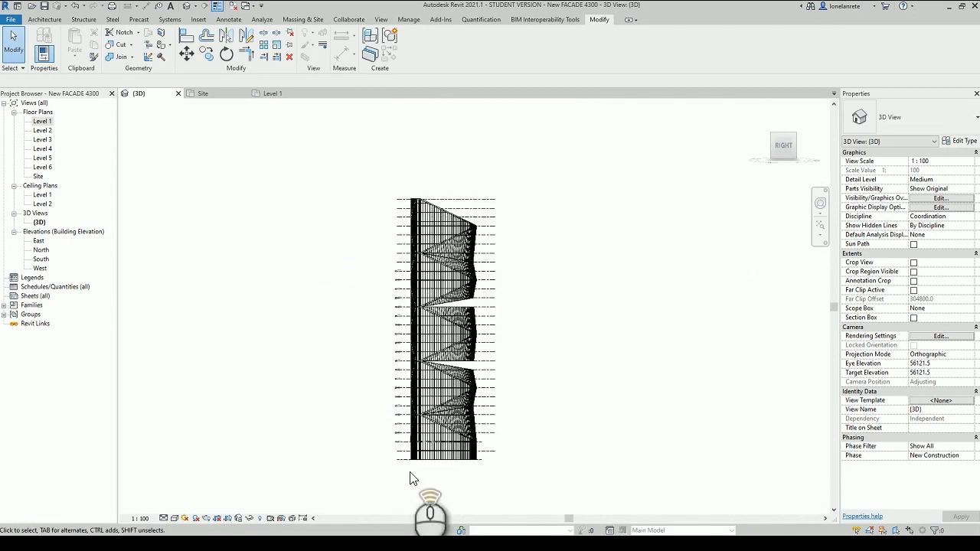
scroll(576, 443, up, 5)
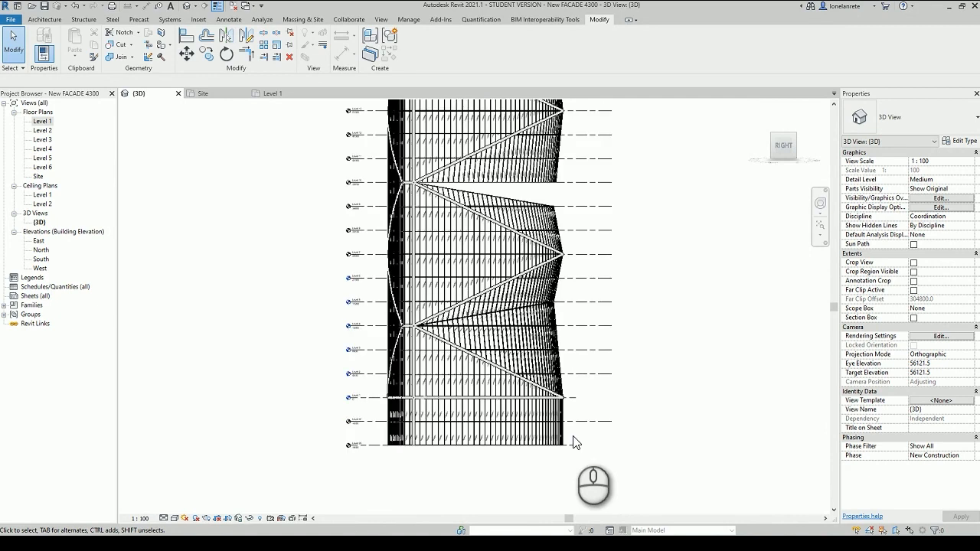
scroll(575, 443, up, 2)
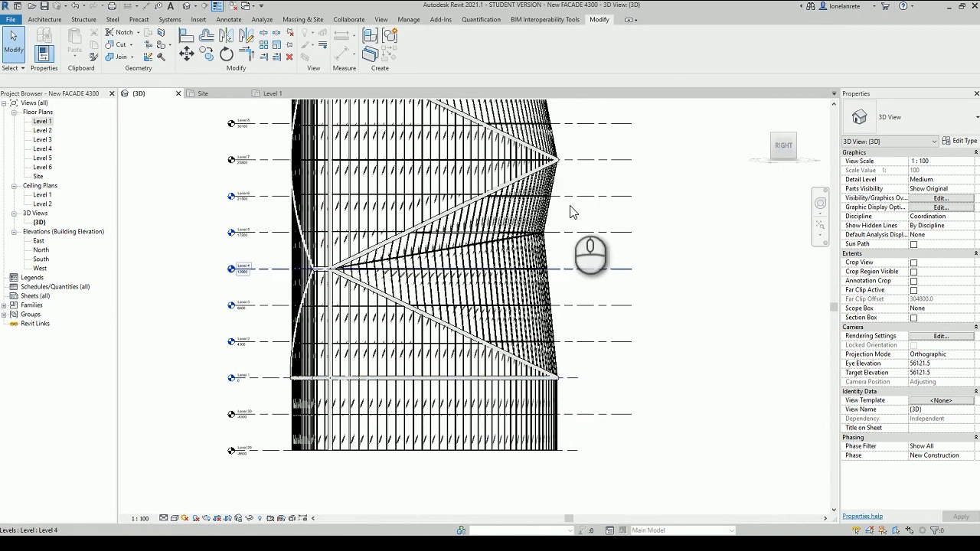
middle_drag(631, 375, 291, 418)
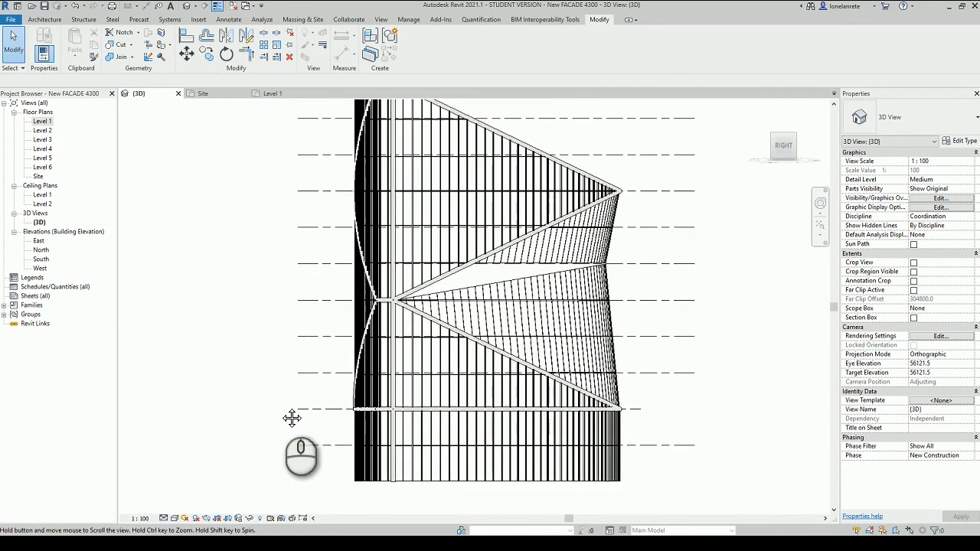
scroll(303, 402, up, 5)
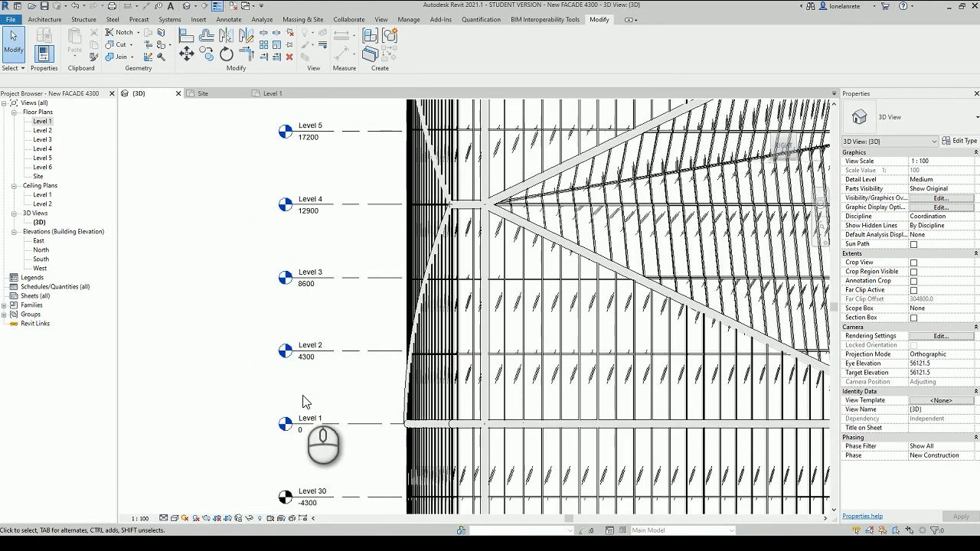
scroll(302, 402, up, 2)
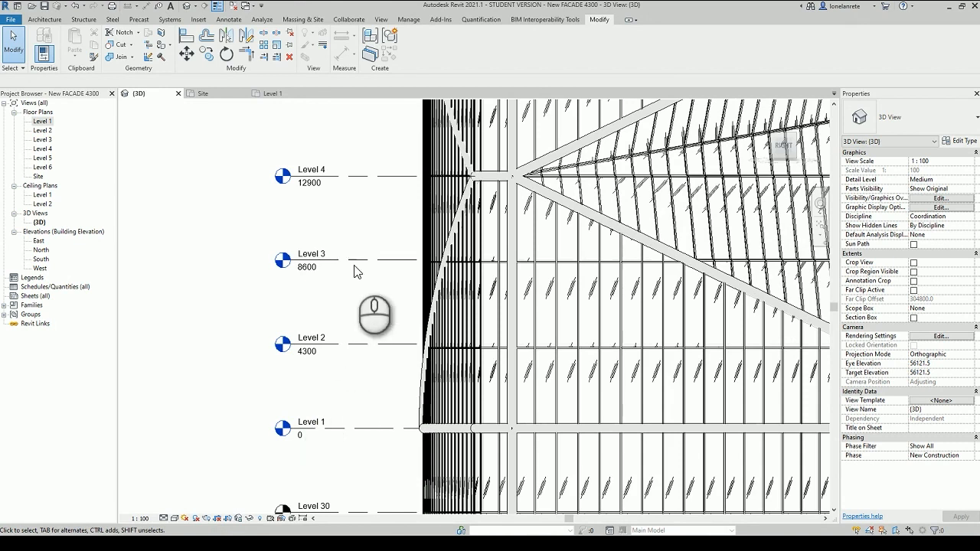
Step: Examine how the zigzag diagonal bands of the facade line up with the levels from base to roof
middle_drag(356, 318, 256, 392)
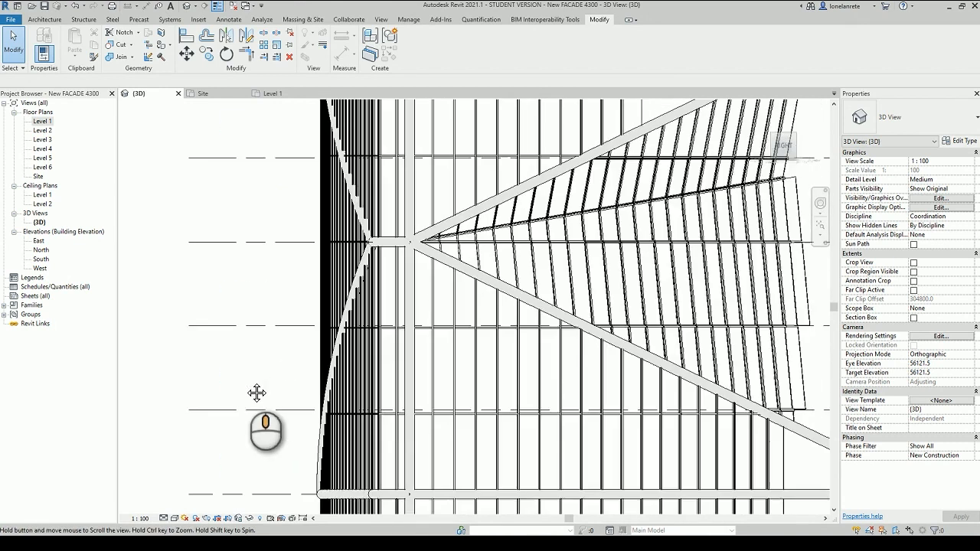
scroll(246, 389, down, 2)
scroll(265, 298, down, 1)
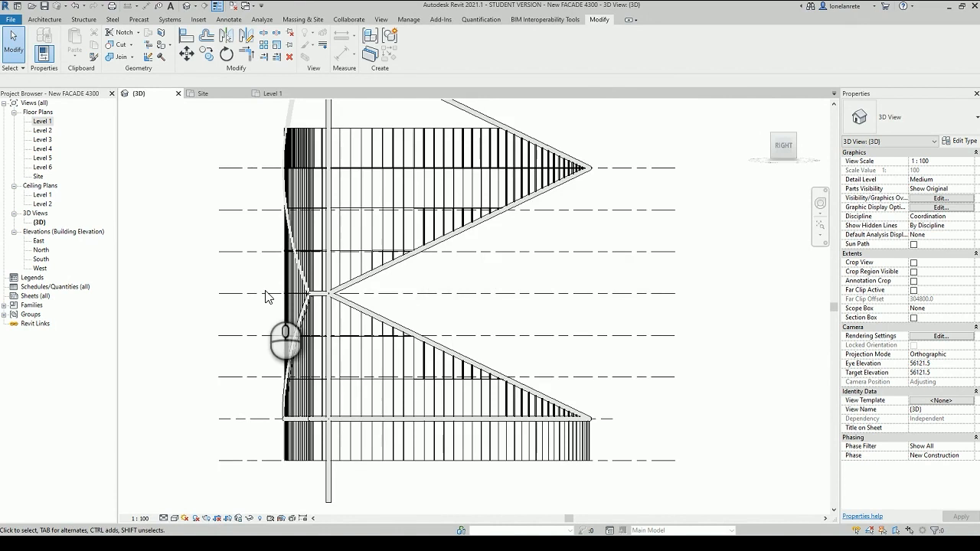
middle_drag(643, 319, 656, 357)
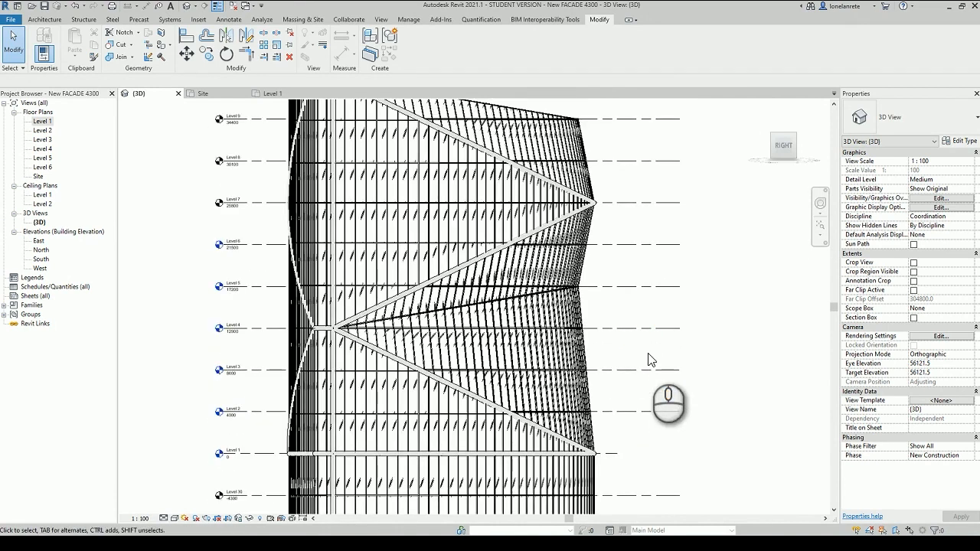
middle_drag(643, 287, 656, 448)
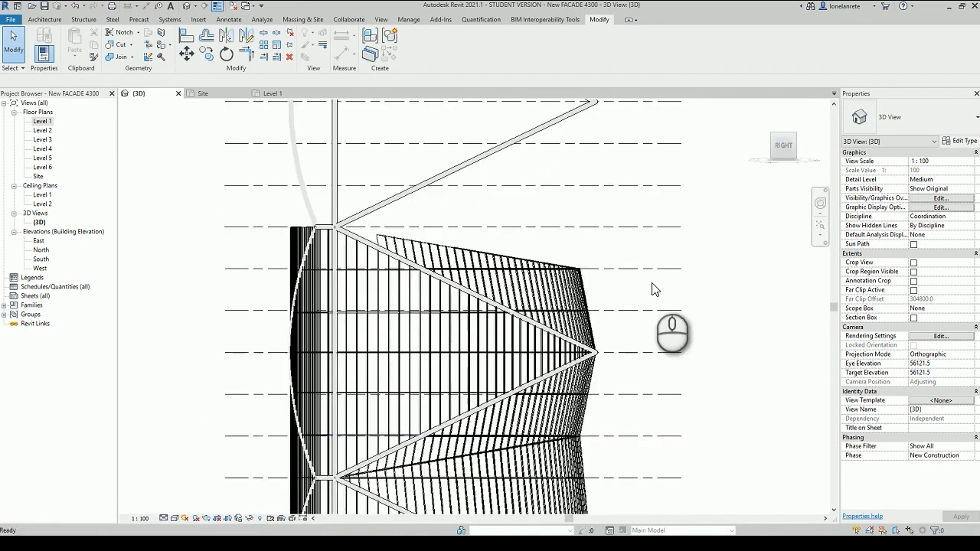
middle_drag(651, 289, 660, 218)
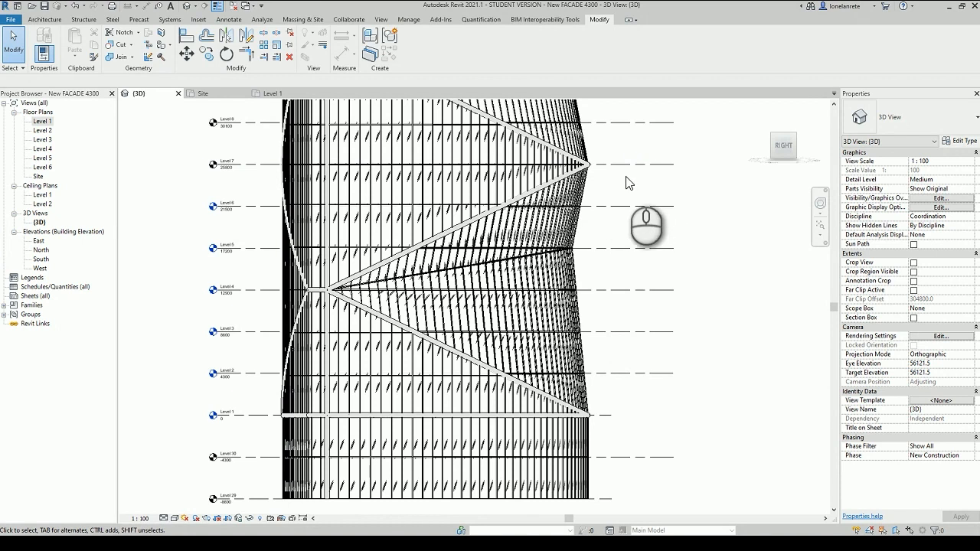
middle_drag(632, 342, 656, 459)
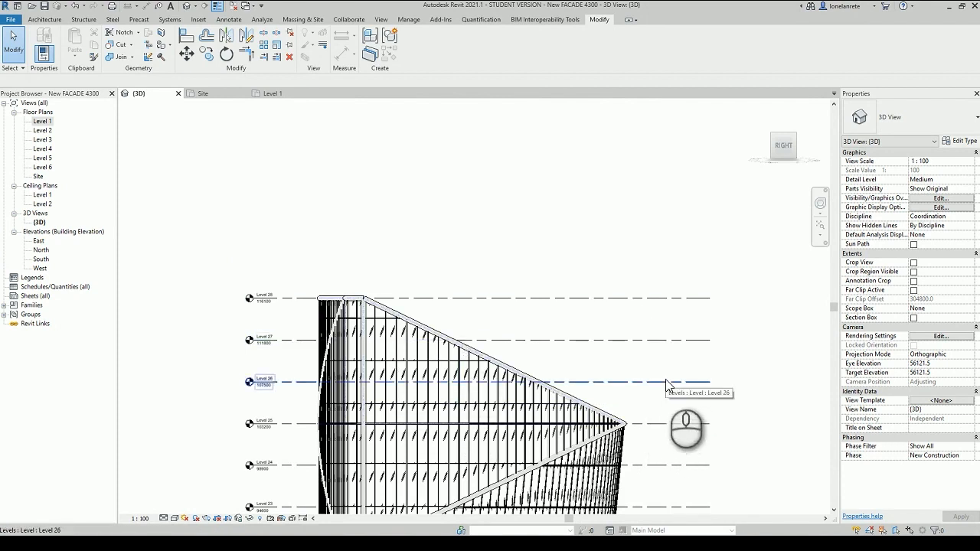
Step: Inspect the whole tower with its level lines in 3D from the front right and the back right
scroll(507, 169, down, 3)
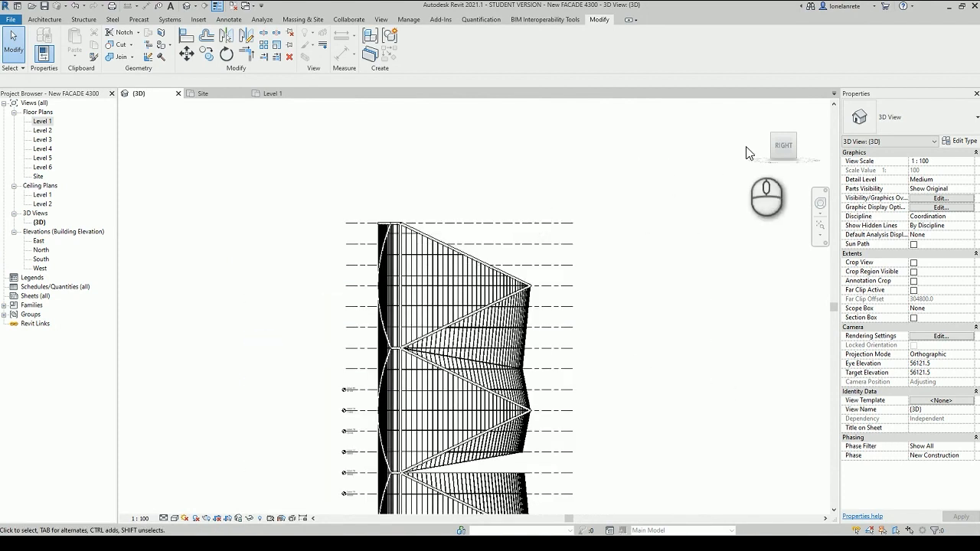
shift+middle_drag(680, 208, 698, 425)
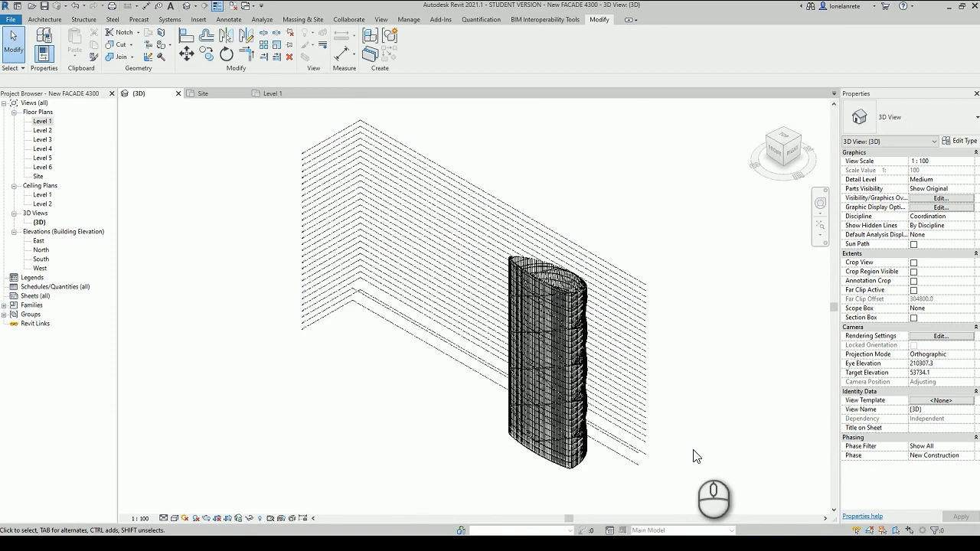
shift+middle_drag(727, 444, 372, 481)
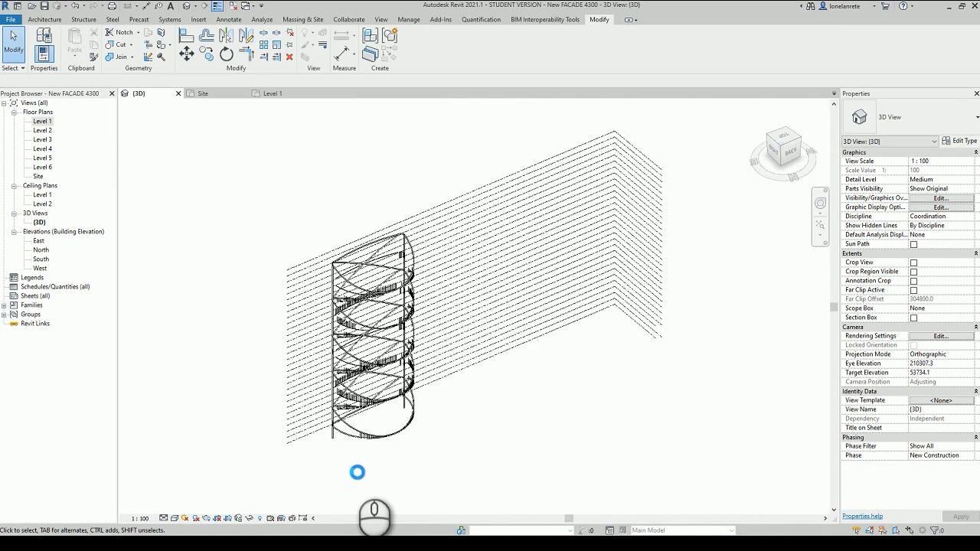
scroll(356, 472, up, 2)
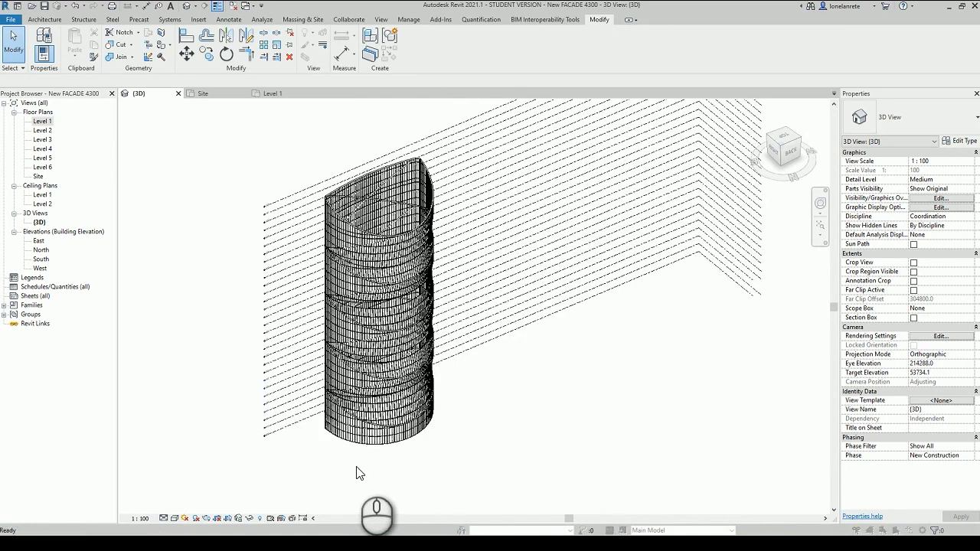
Step: Turn off every model category except Mass in the 3D view's visibility overrides
key(v)
key(g)
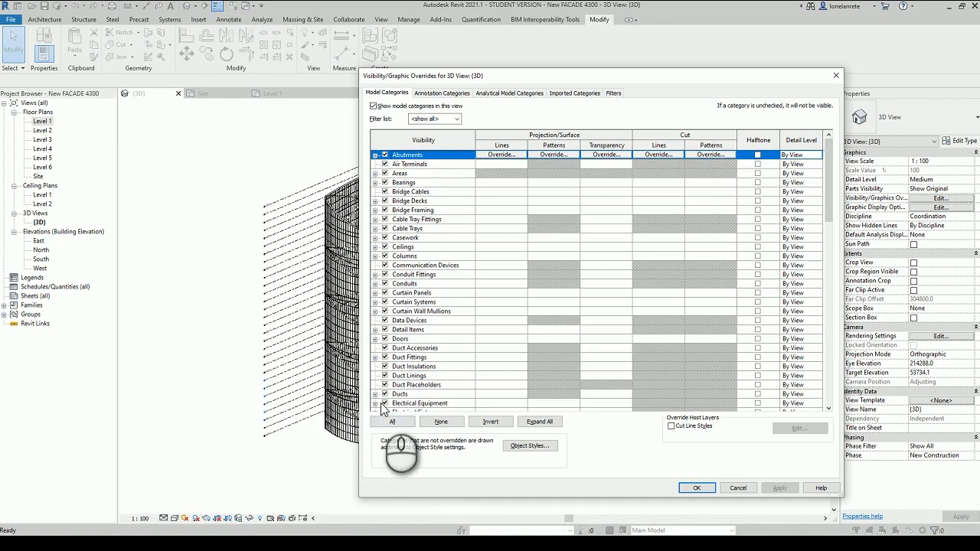
click(384, 404)
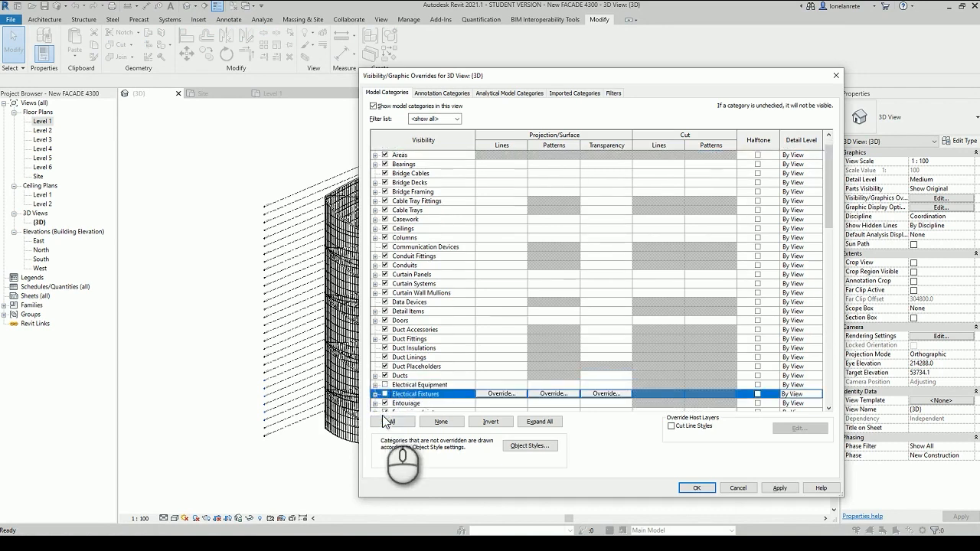
click(392, 422)
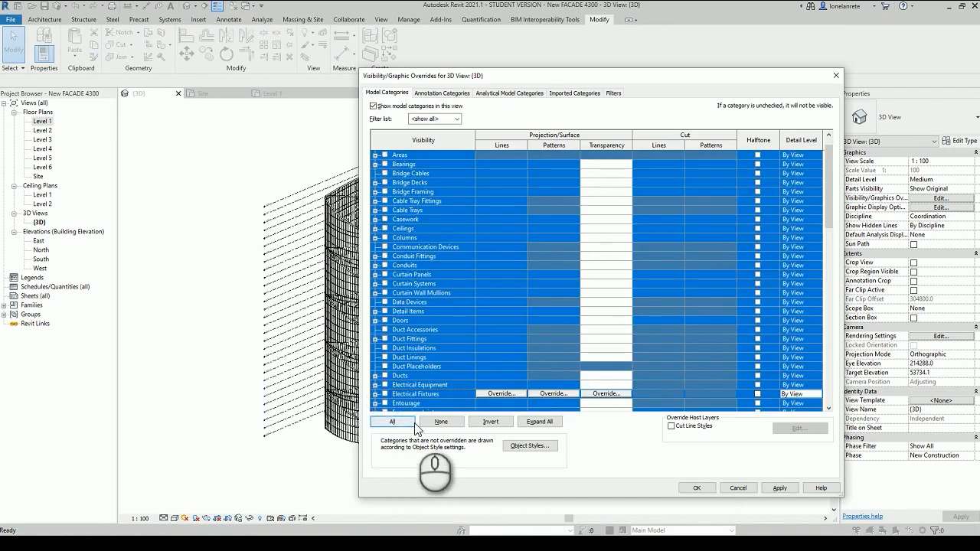
click(441, 421)
scroll(417, 363, down, 1)
scroll(417, 363, down, 5)
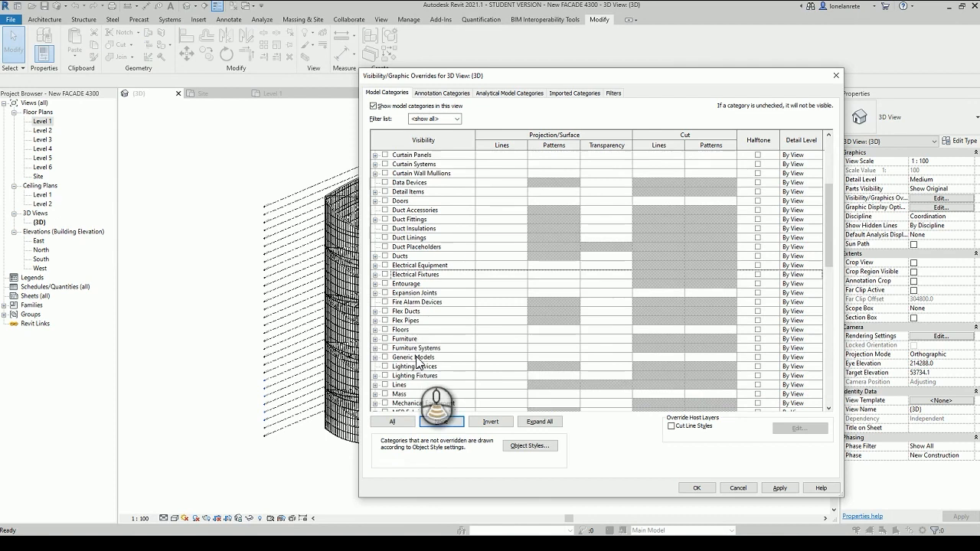
click(684, 488)
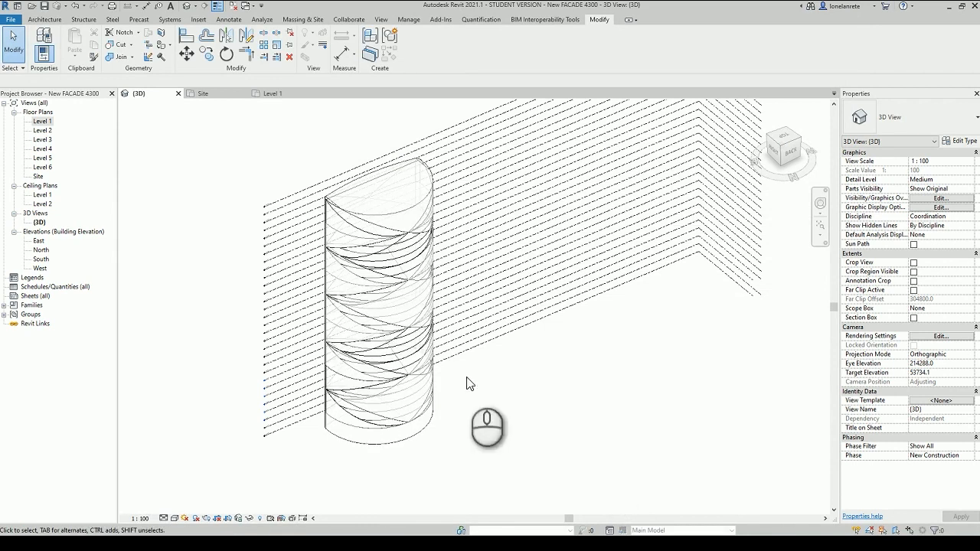
Step: Select the Frame model group on the tower and temporarily hide it in the 3D view
scroll(390, 213, up, 2)
click(389, 212)
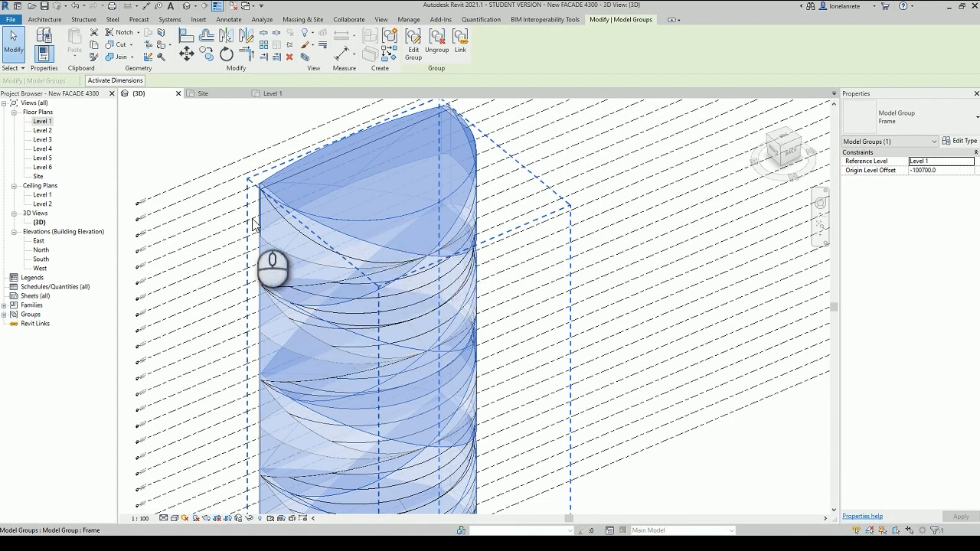
right_click(383, 233)
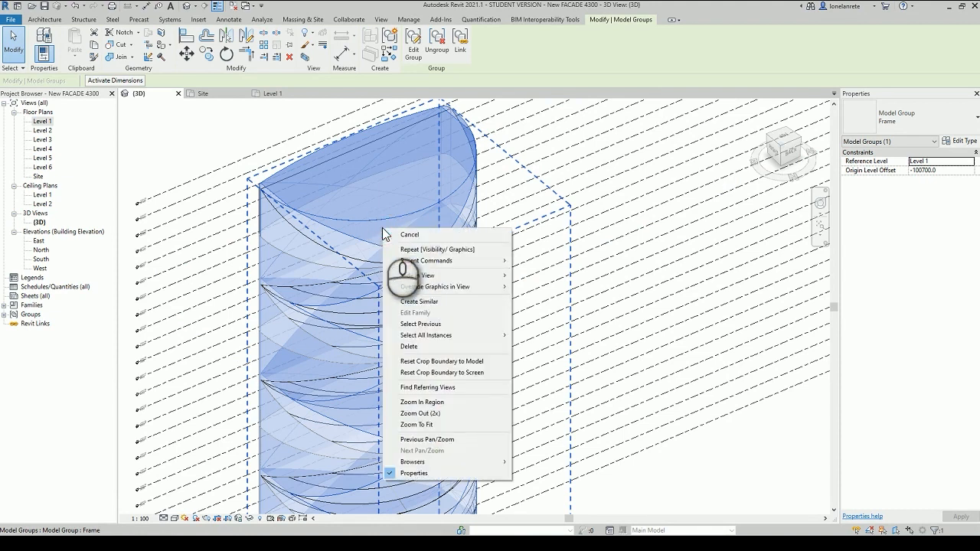
click(249, 518)
click(264, 494)
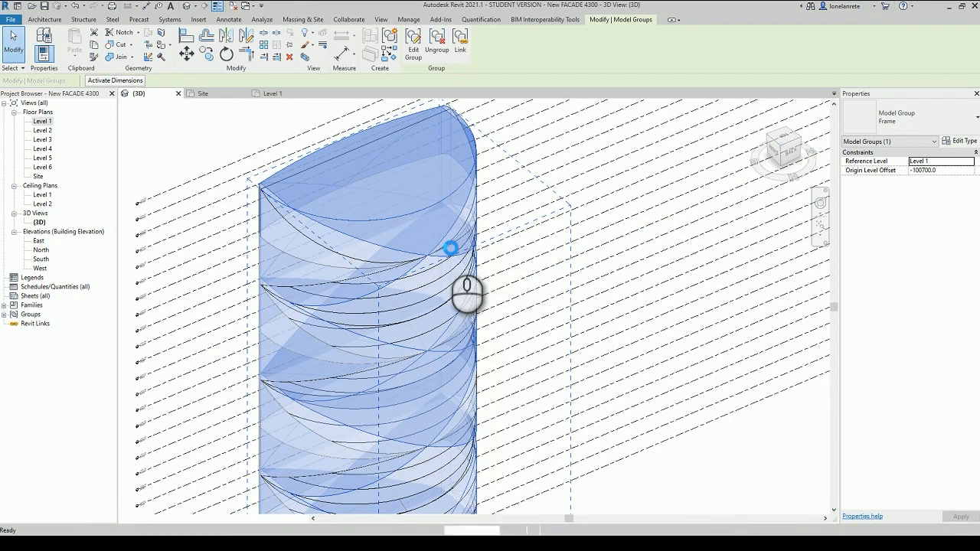
Step: Examine the stacked solid tower masses from the Right view, selecting the repeated notched masses and the topmost one
shift+middle_drag(604, 390, 619, 194)
middle_drag(665, 478, 551, 298)
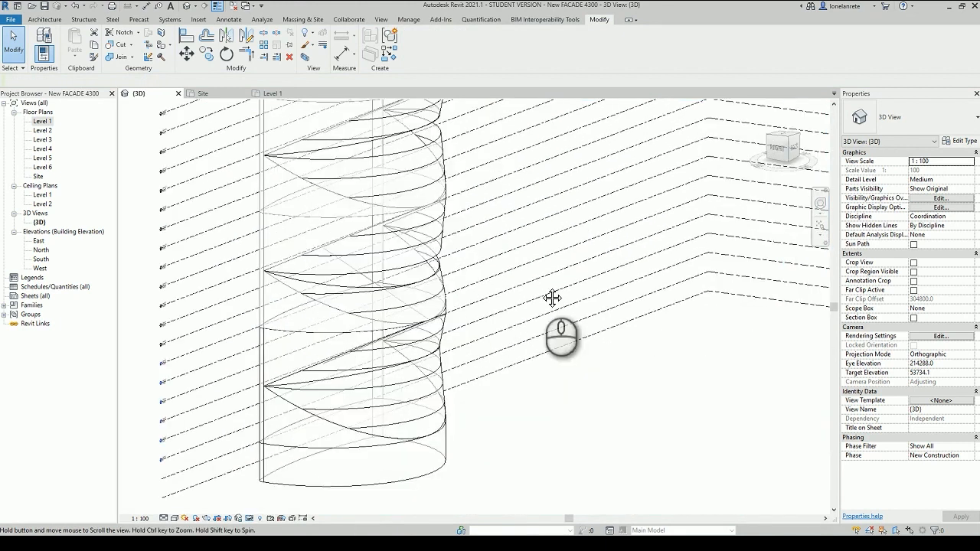
click(776, 149)
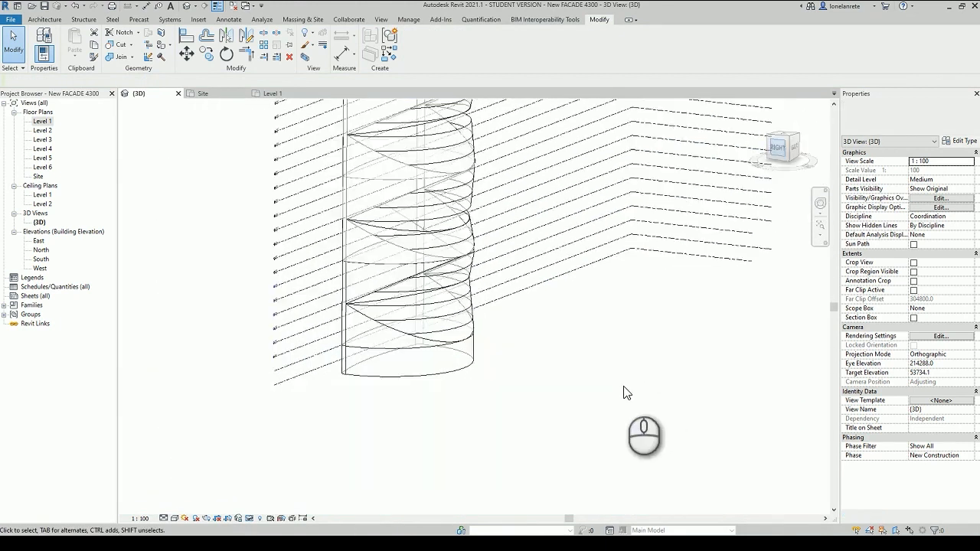
middle_drag(533, 200, 506, 291)
scroll(503, 290, up, 1)
scroll(503, 295, up, 6)
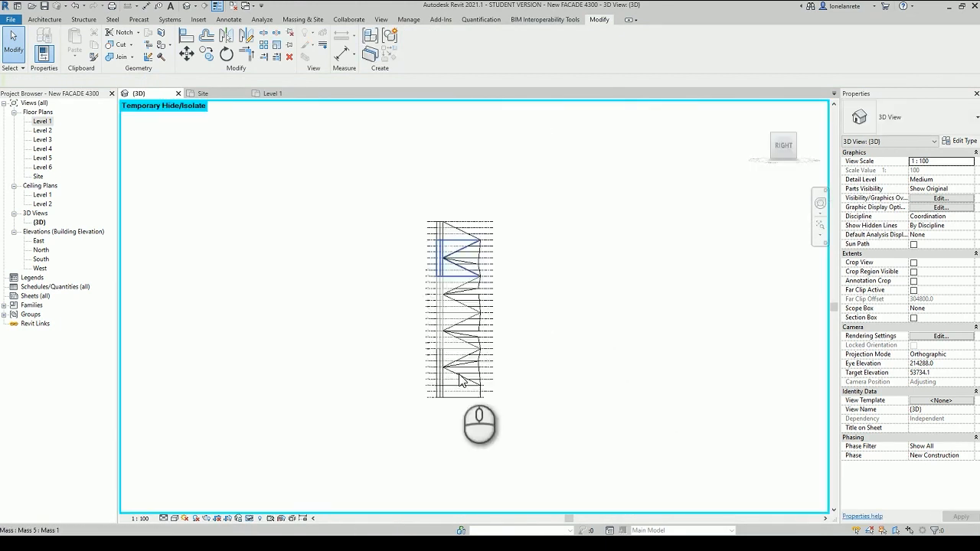
click(415, 475)
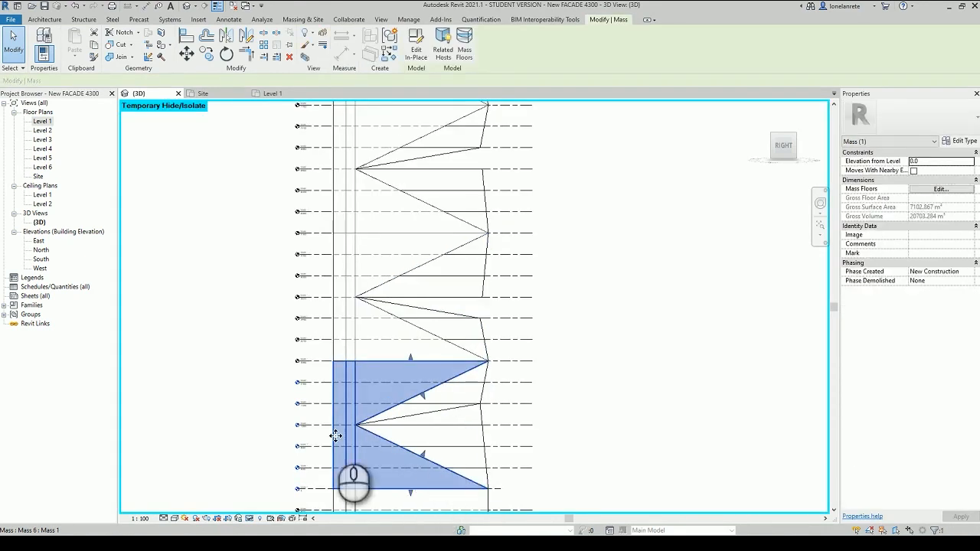
click(376, 339)
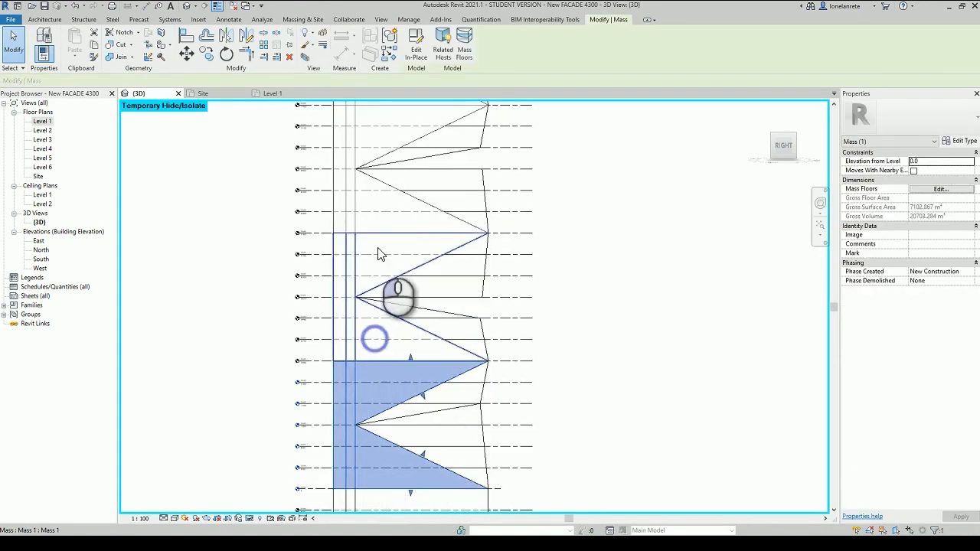
click(378, 202)
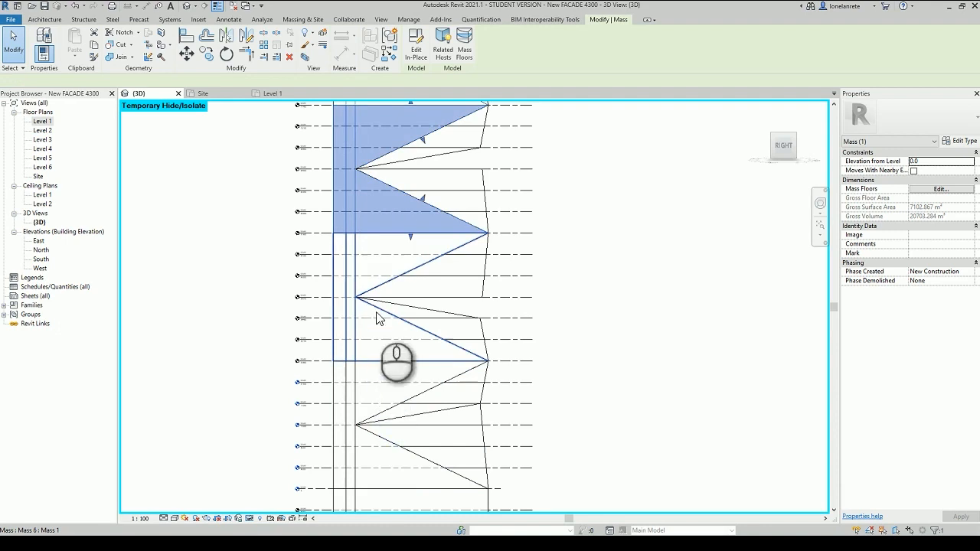
middle_drag(372, 310, 405, 521)
middle_drag(417, 209, 419, 234)
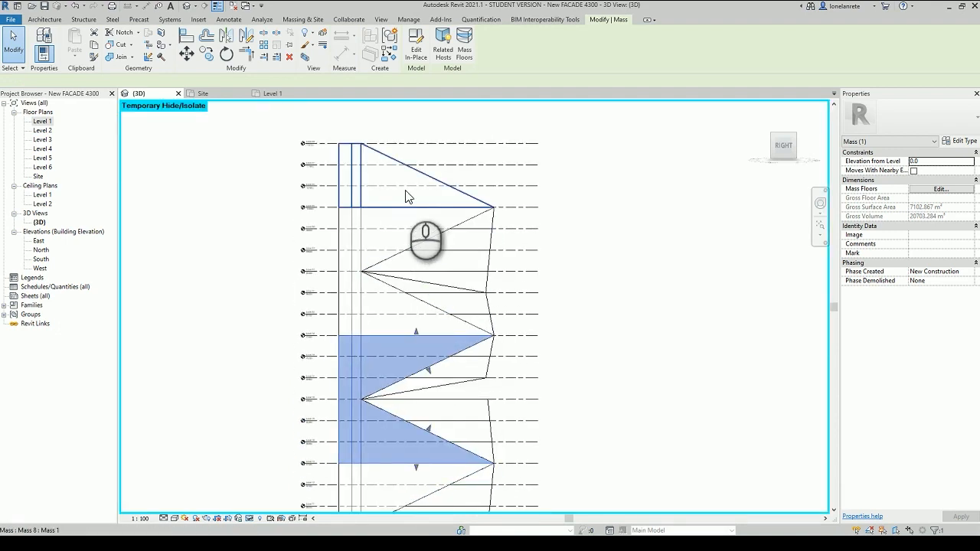
click(406, 196)
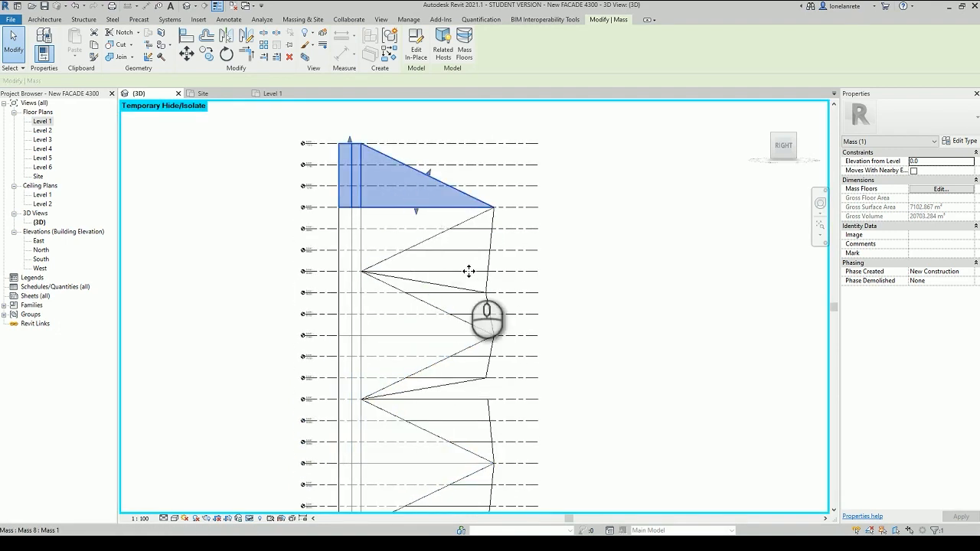
middle_drag(605, 372, 620, 267)
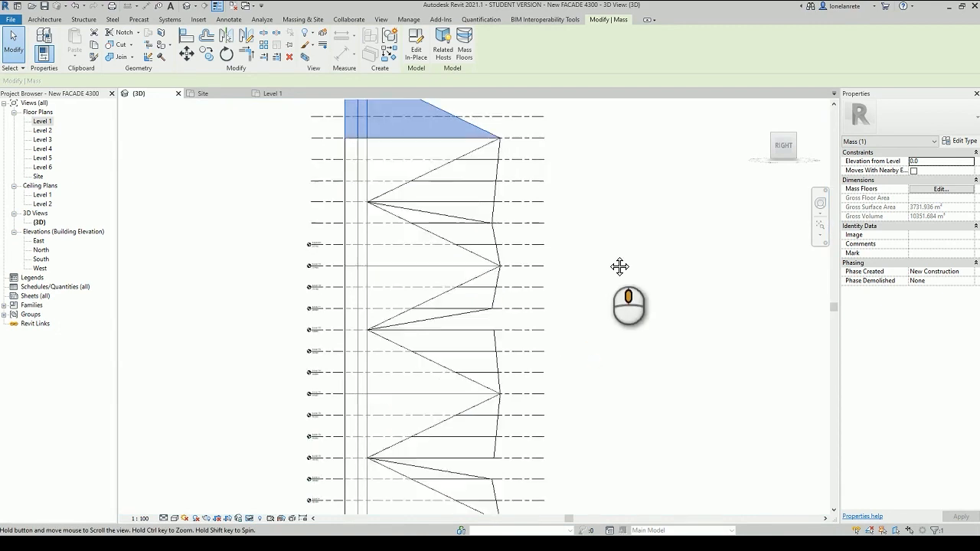
Step: Examine the wedge-shaped masses that fill the notches between the main tower masses, down to the tower's base
click(491, 325)
click(494, 400)
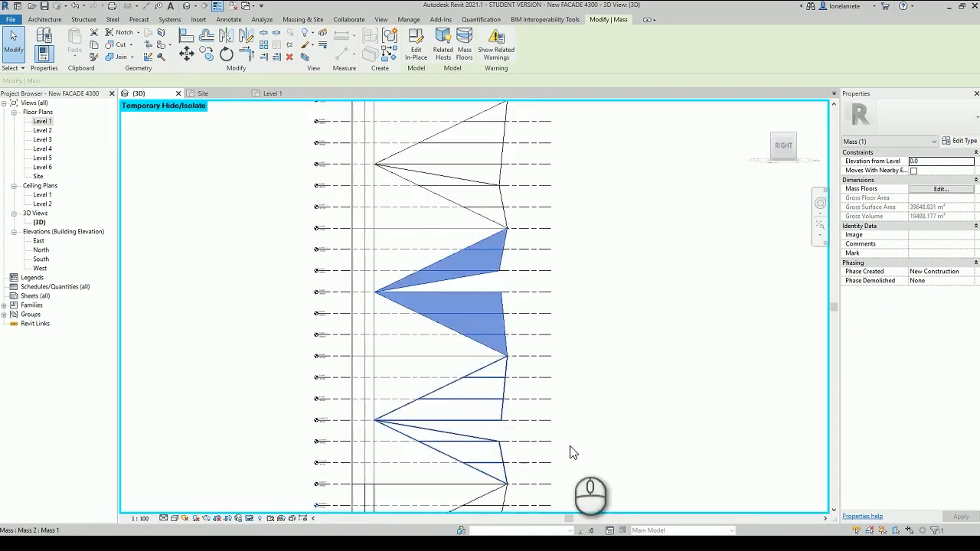
middle_drag(593, 468, 617, 301)
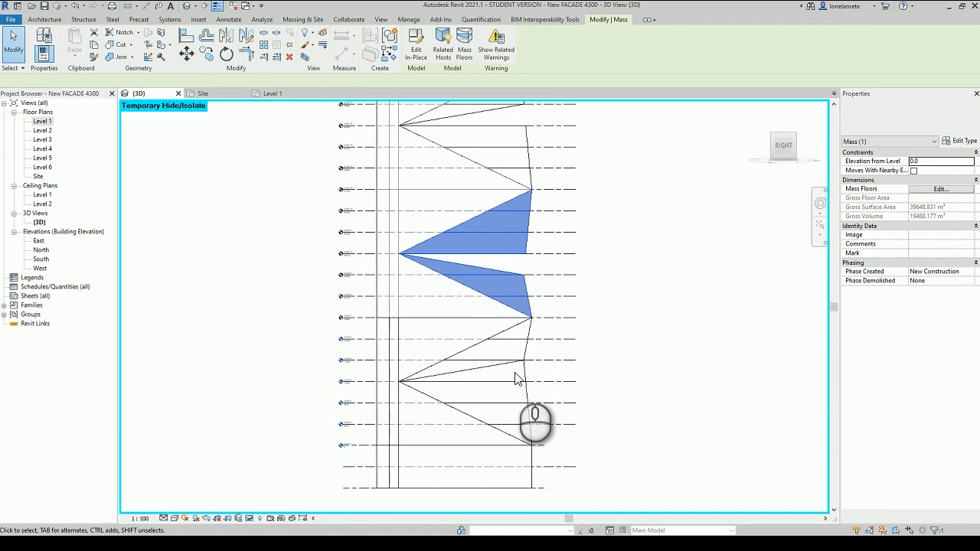
click(515, 377)
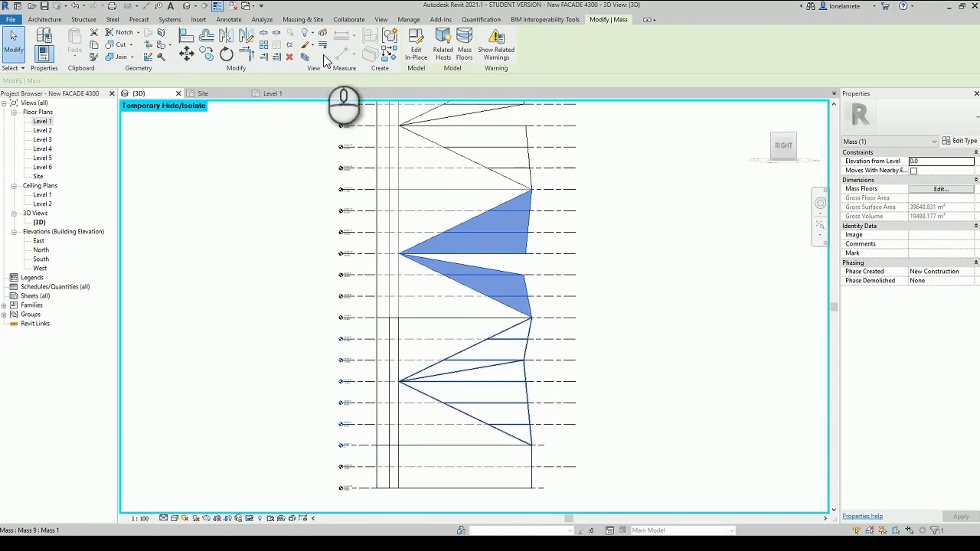
Step: Examine the tower's outline, radial grids and dimensions in the Level 1 floor plan
click(274, 92)
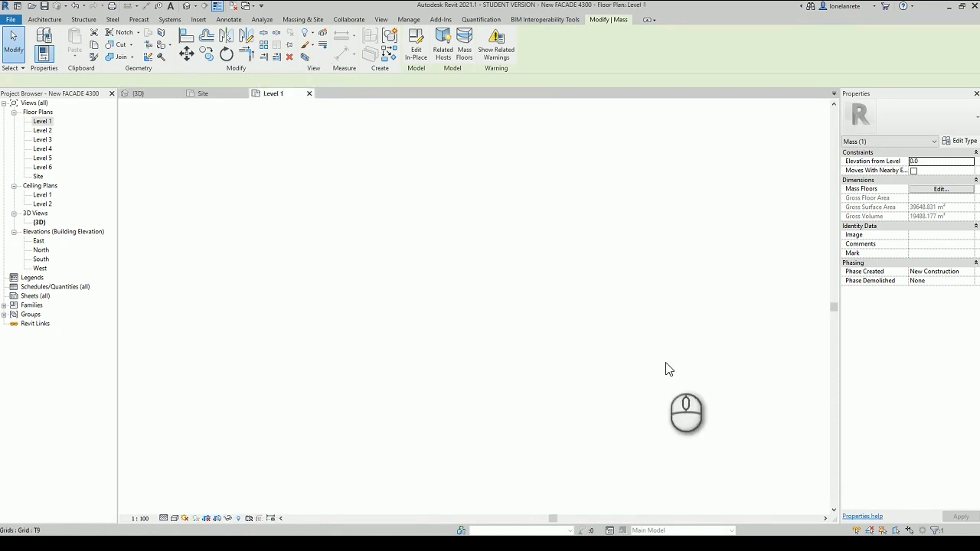
scroll(504, 363, up, 1)
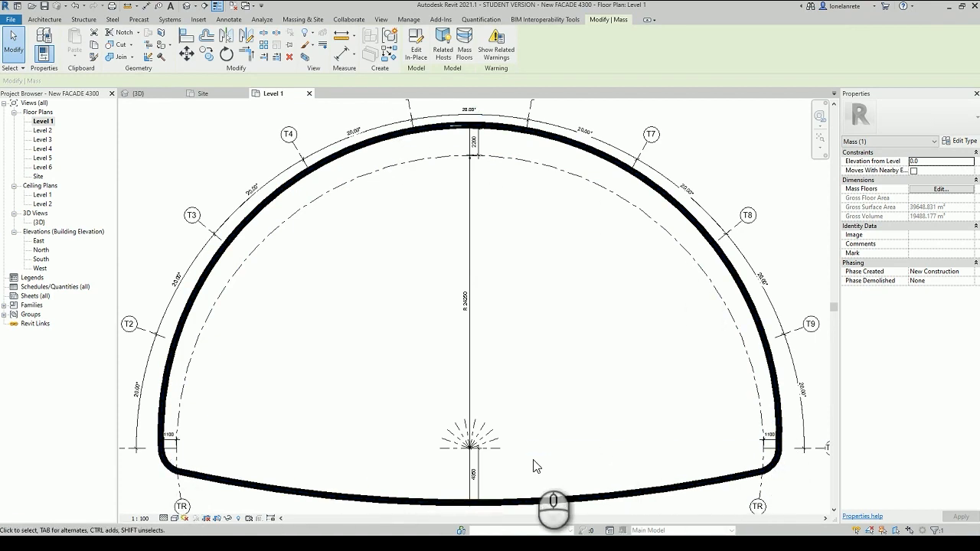
Step: Switch to Project3, open Elevation 1 - a and set Level 2's elevation to 4300
click(204, 92)
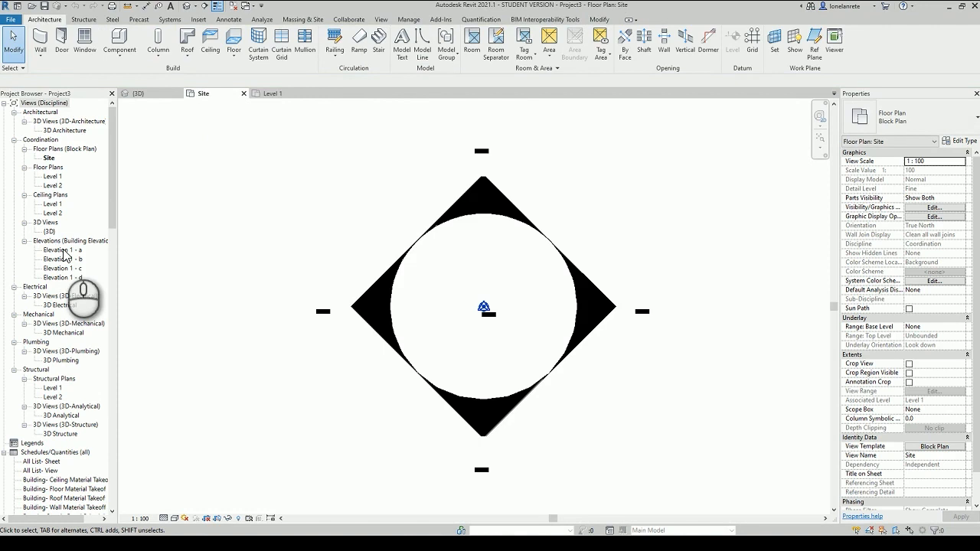
double_click(64, 251)
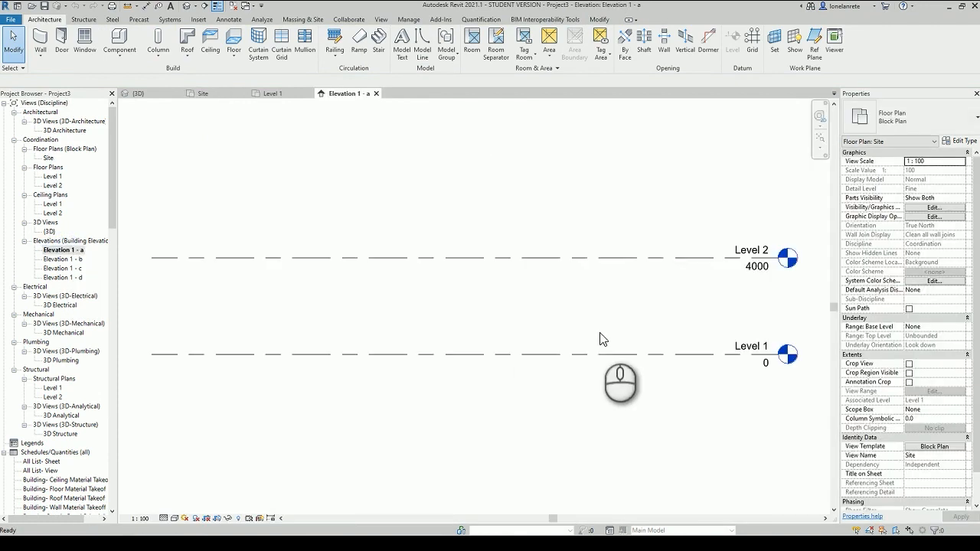
middle_drag(586, 308, 482, 361)
scroll(647, 329, up, 1)
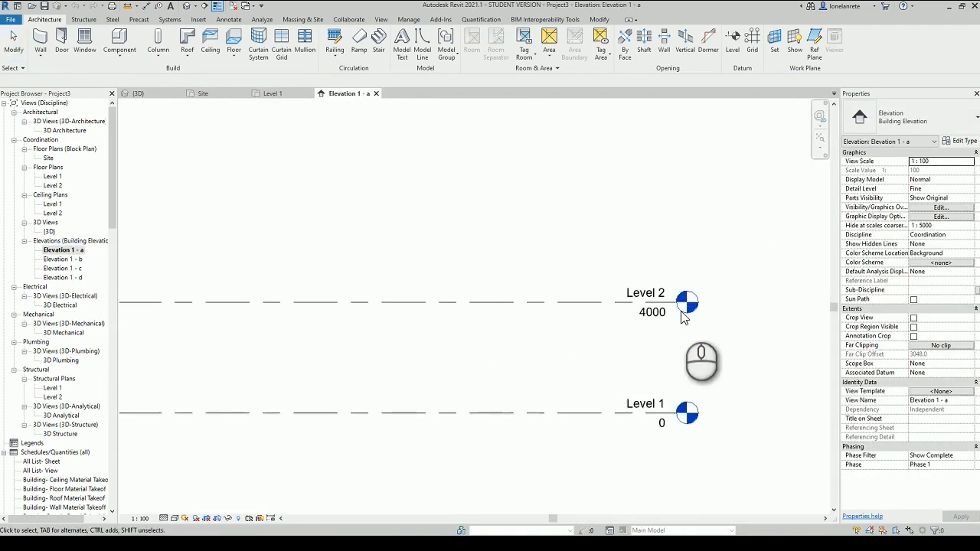
scroll(649, 318, up, 1)
double_click(649, 317)
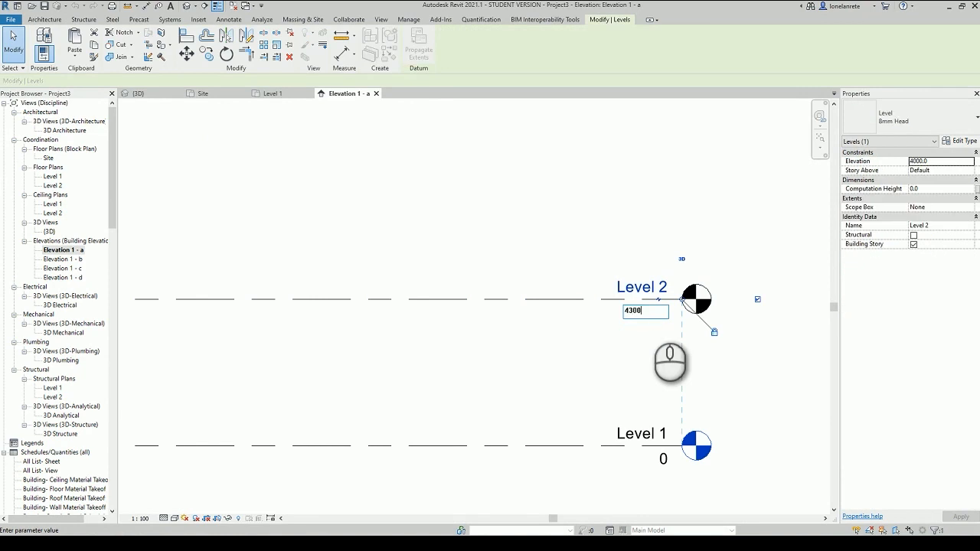
click(627, 355)
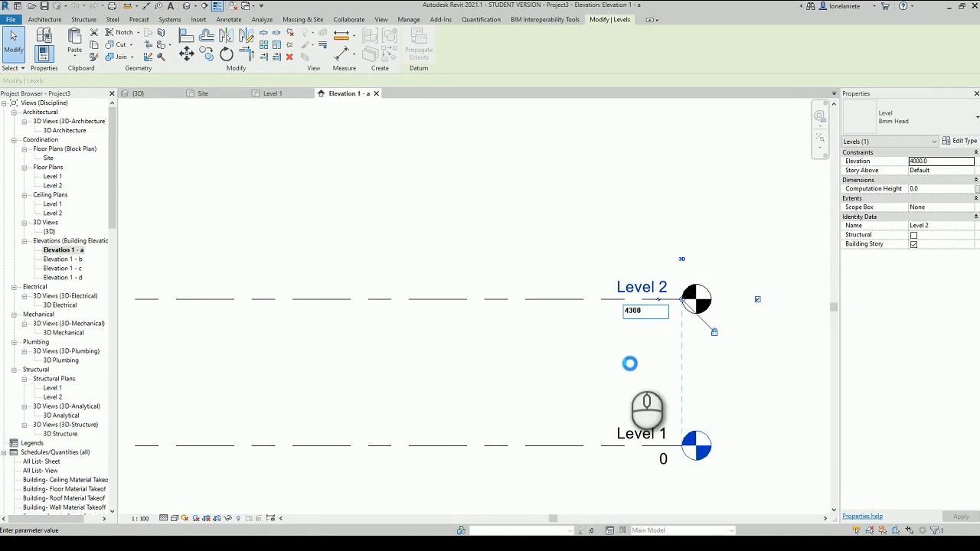
Step: Array Level 2 upward as a grouped array with 4300 spacing and a count of 27
scroll(644, 387, down, 2)
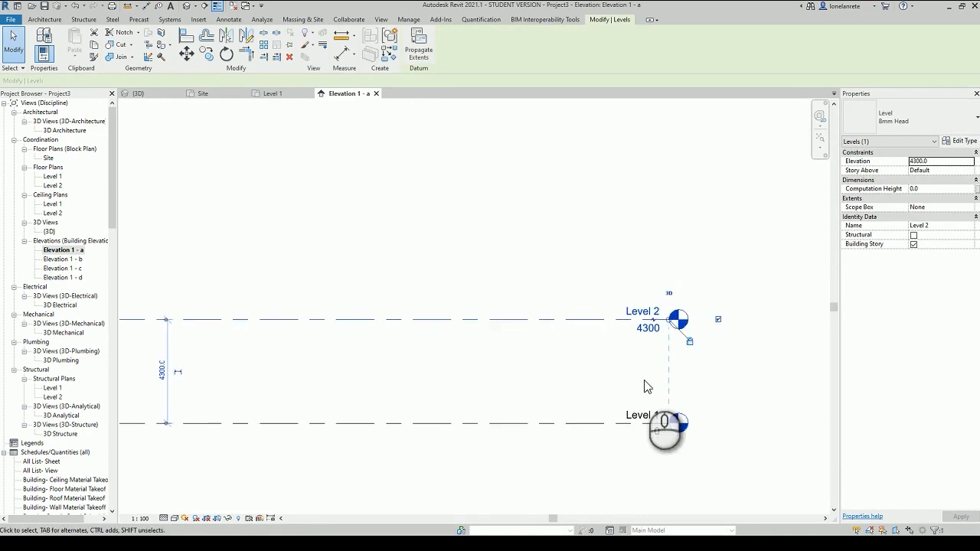
key(c)
key(o)
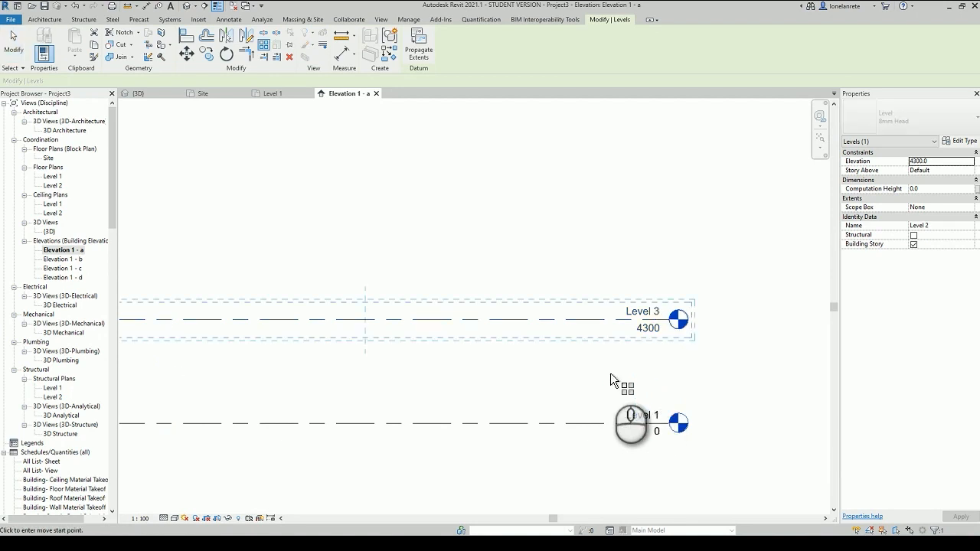
click(536, 423)
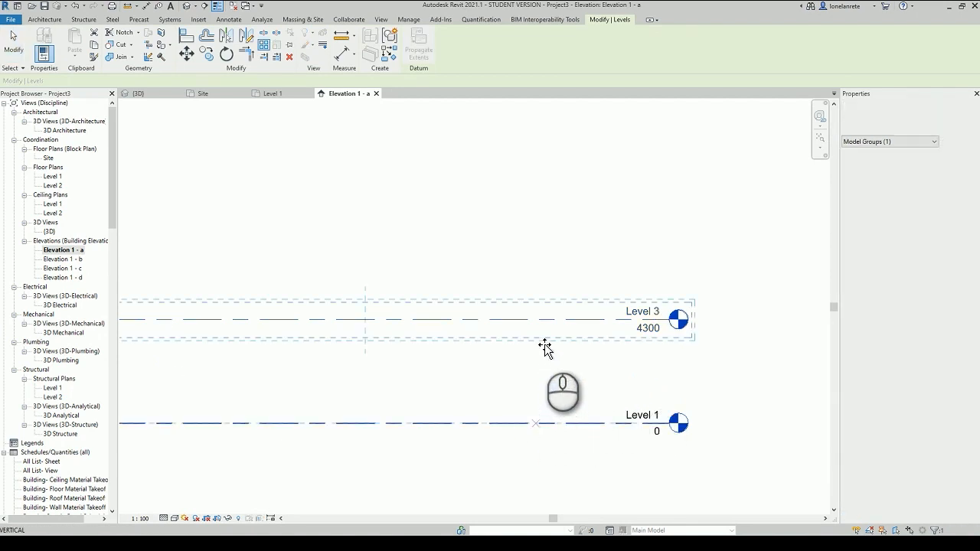
click(543, 329)
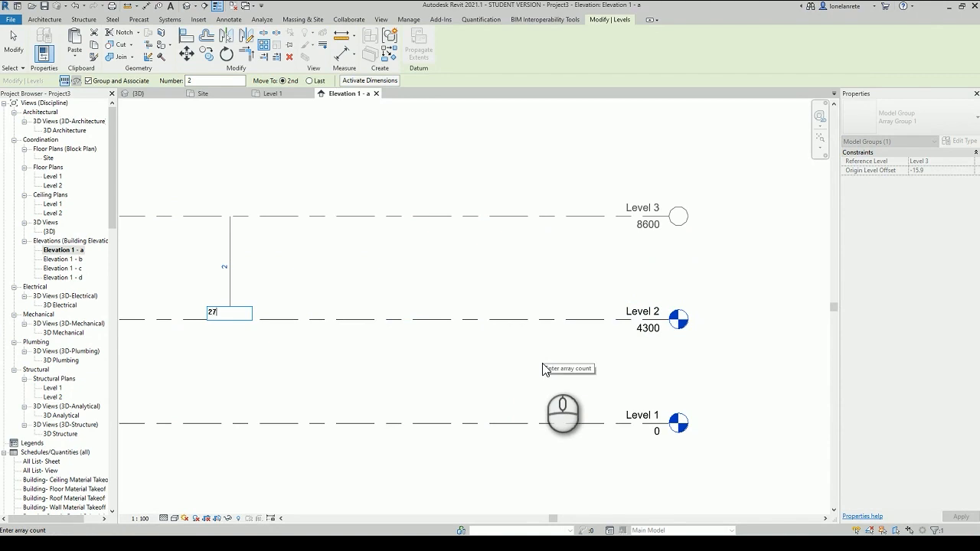
key(Return)
scroll(624, 442, down, 3)
scroll(624, 442, down, 5)
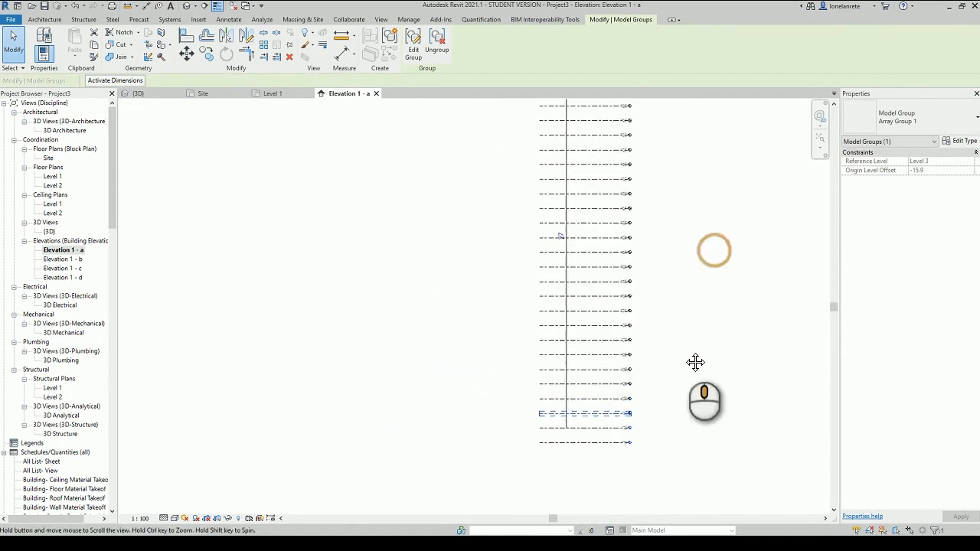
scroll(577, 157, up, 3)
scroll(581, 153, up, 3)
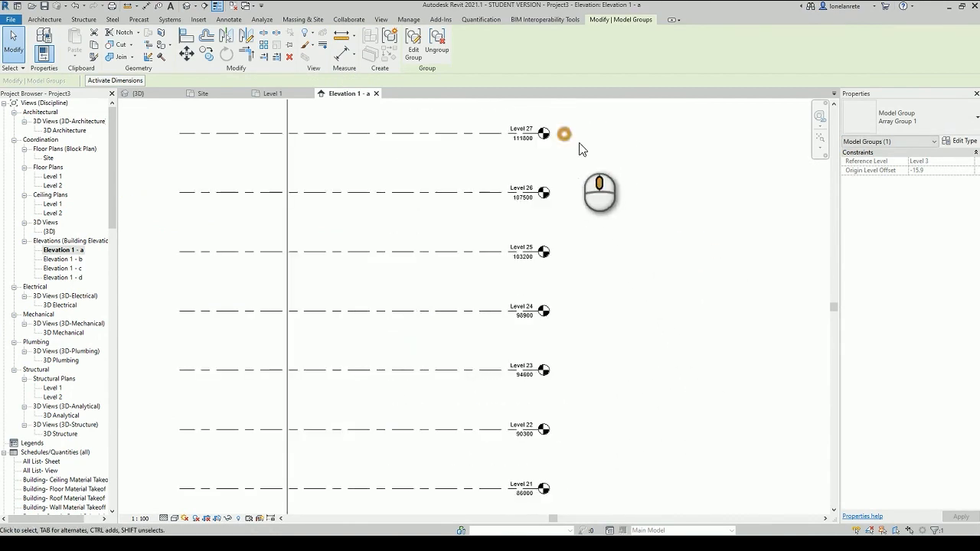
key(Escape)
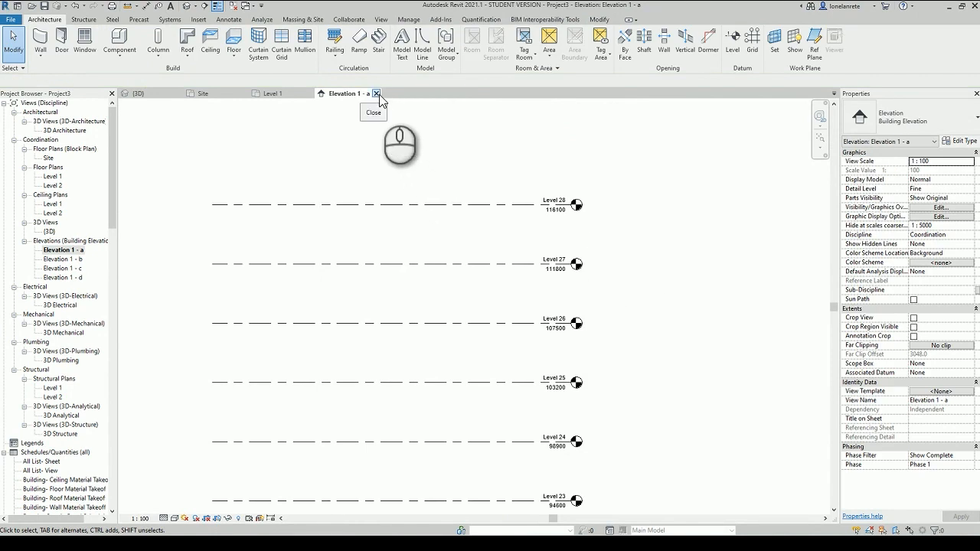
Step: Open the Site plan and start a new in-place mass named Mass 1
click(218, 93)
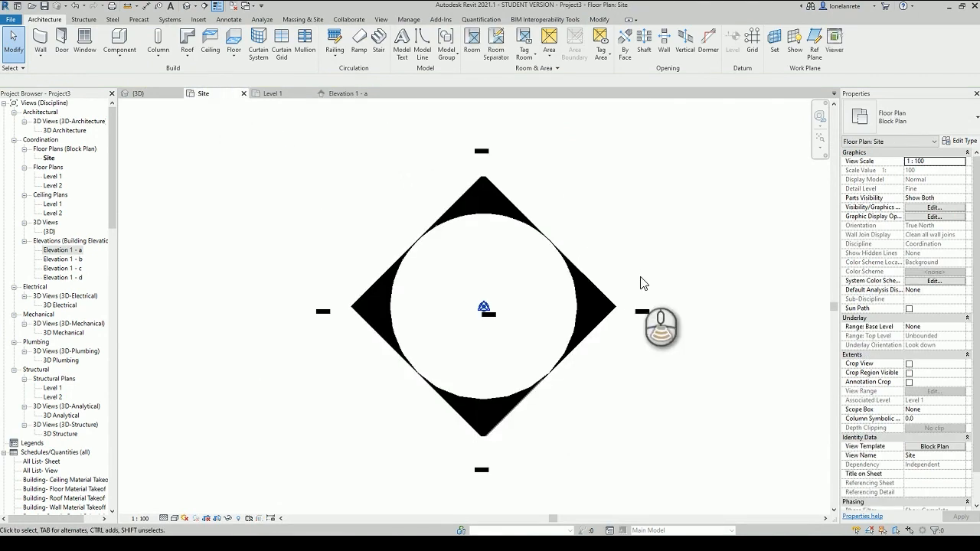
scroll(642, 284, down, 4)
middle_drag(692, 193, 648, 277)
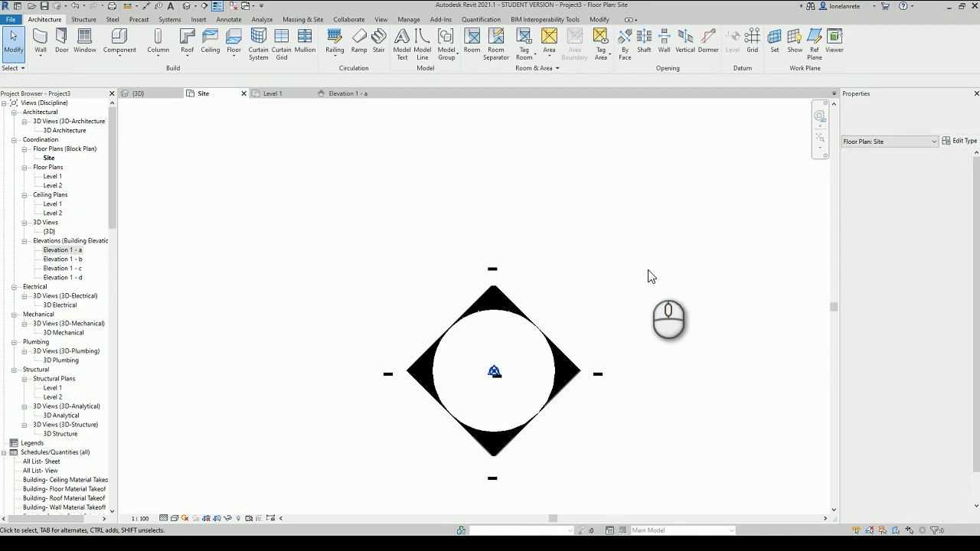
click(291, 21)
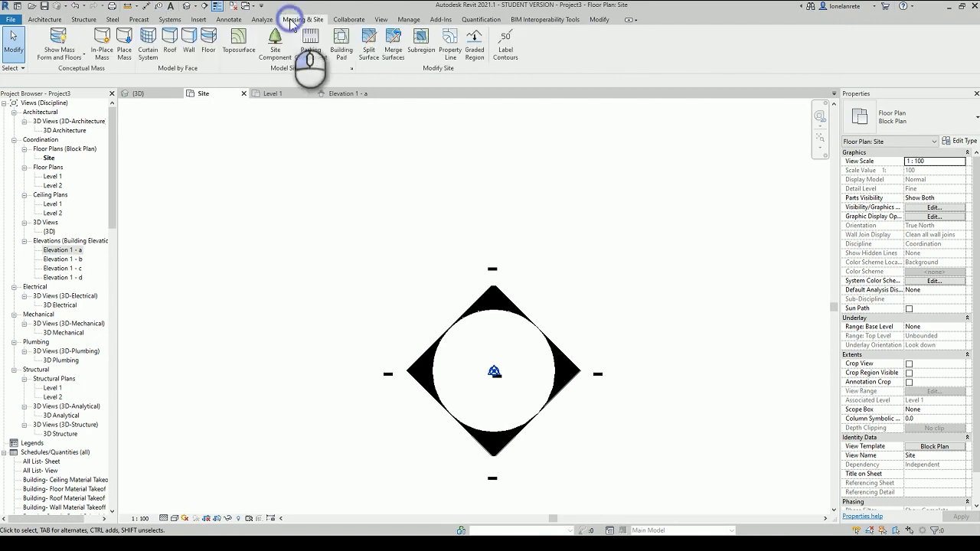
click(106, 61)
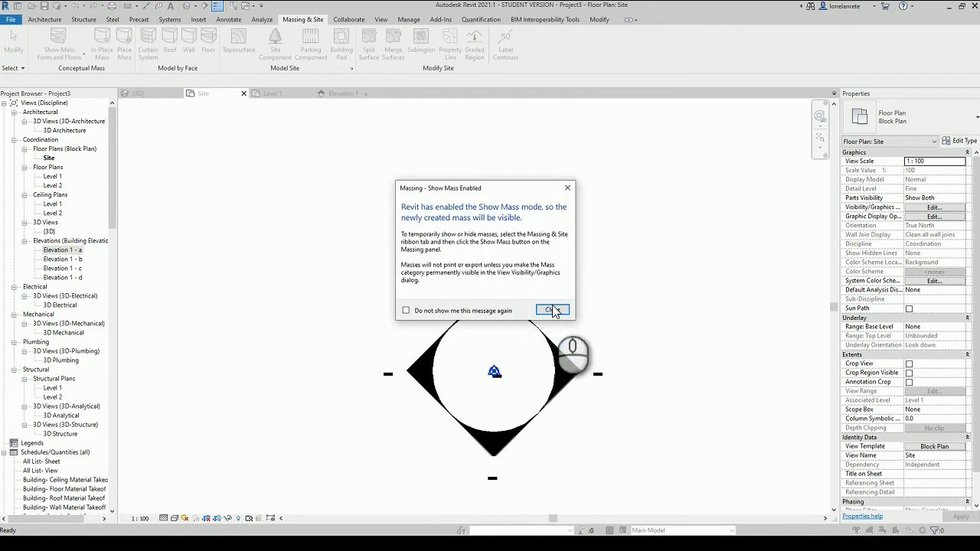
click(552, 310)
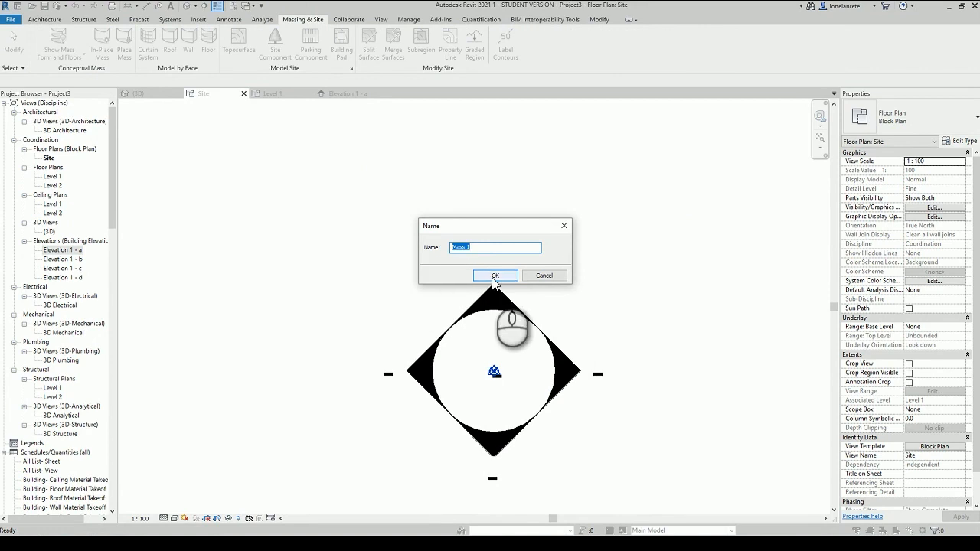
click(494, 277)
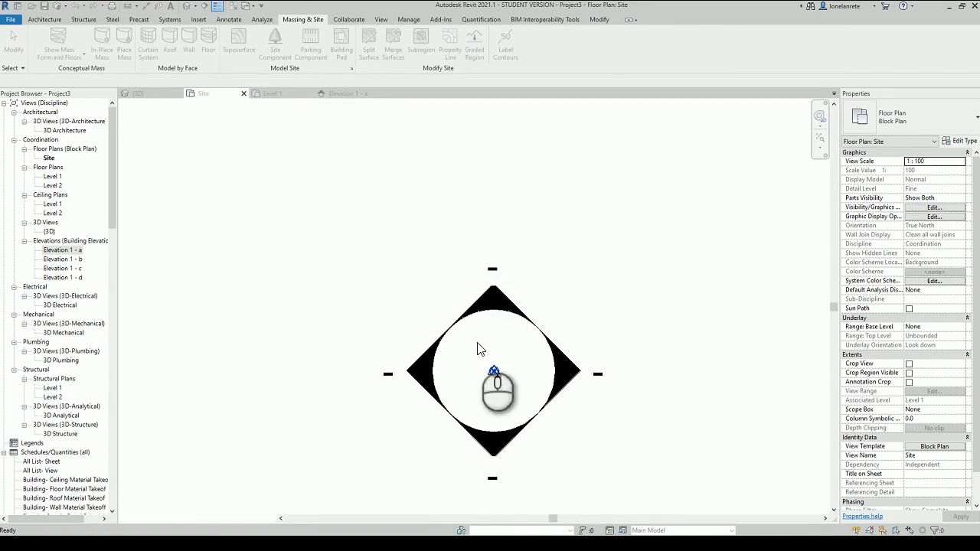
Step: Draw a 180° model arc with radius 24250 on Level 1, centred on the base point and spanning its upper half
scroll(477, 348, down, 2)
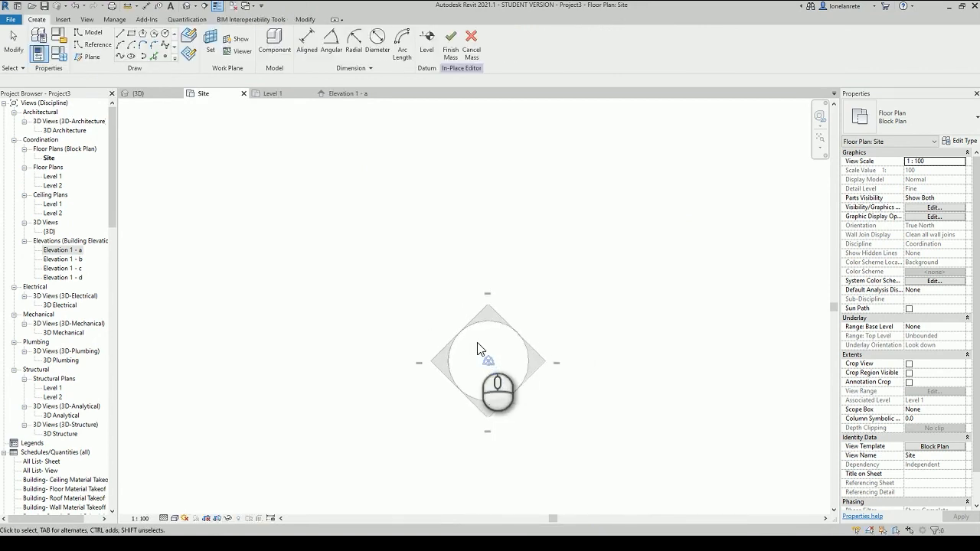
middle_drag(569, 273, 573, 302)
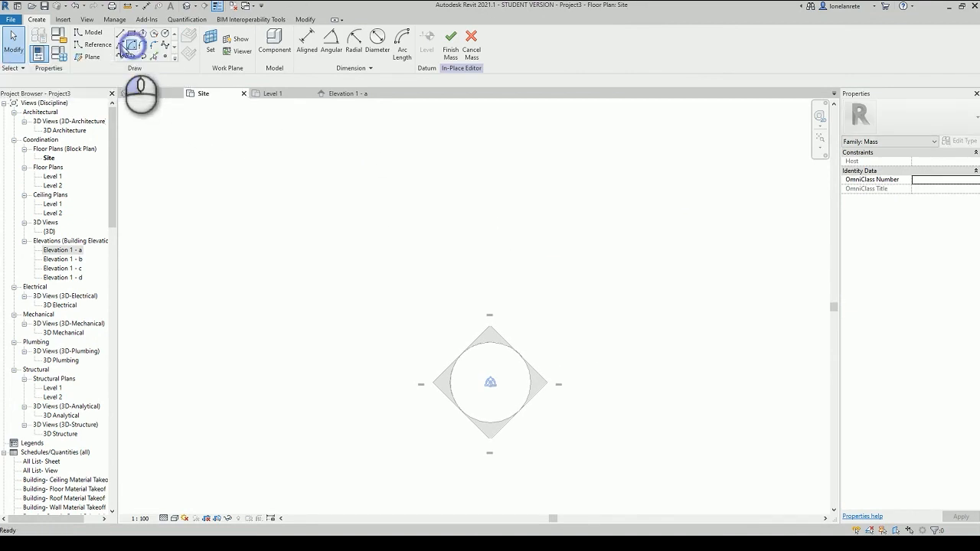
click(93, 35)
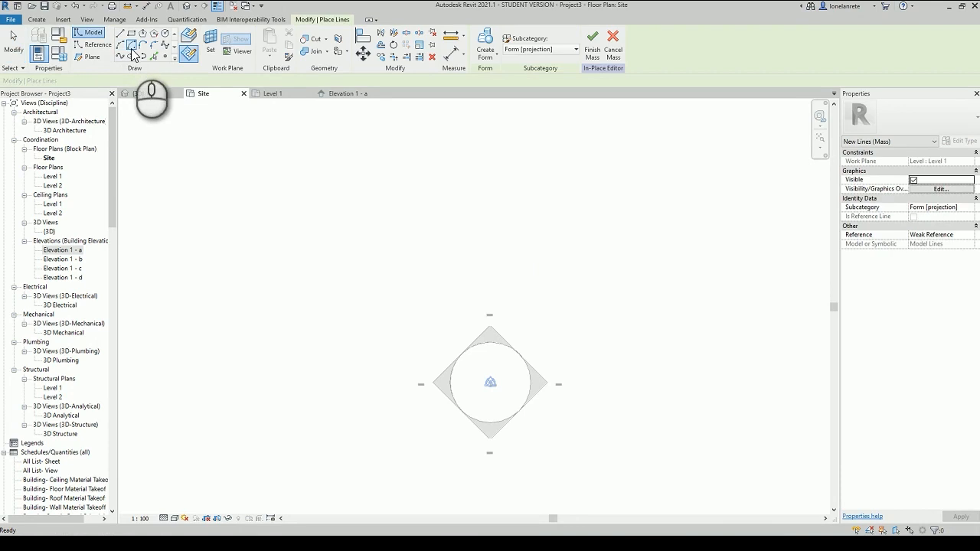
click(159, 81)
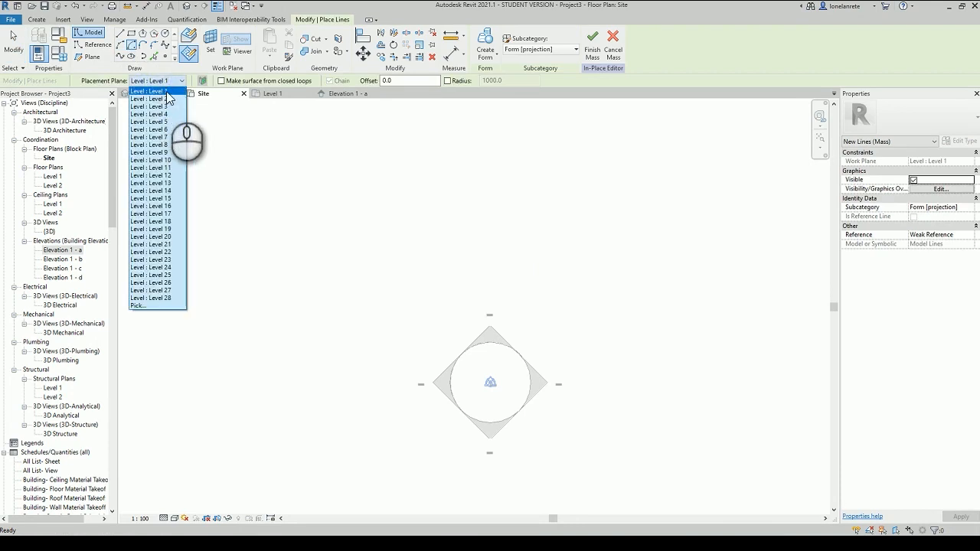
click(489, 381)
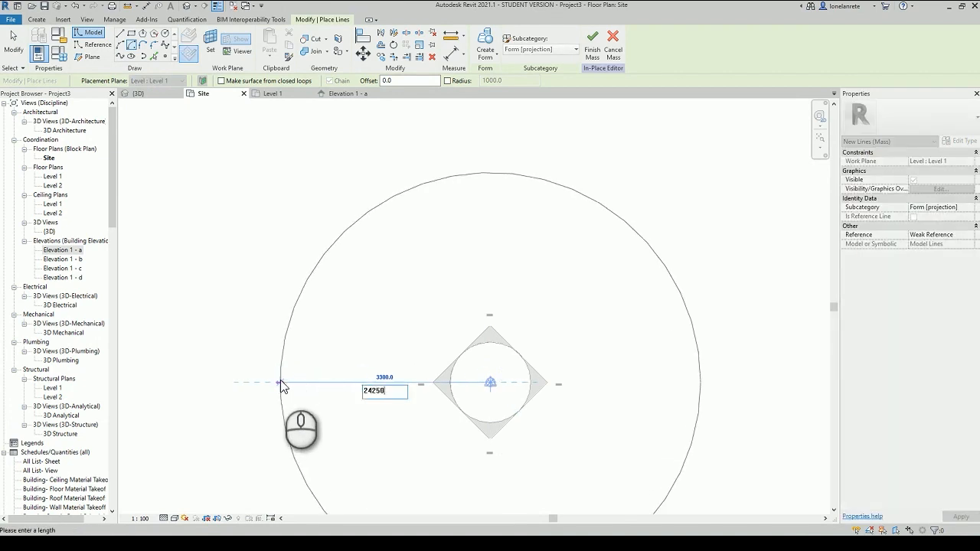
key(Return)
scroll(426, 372, down, 5)
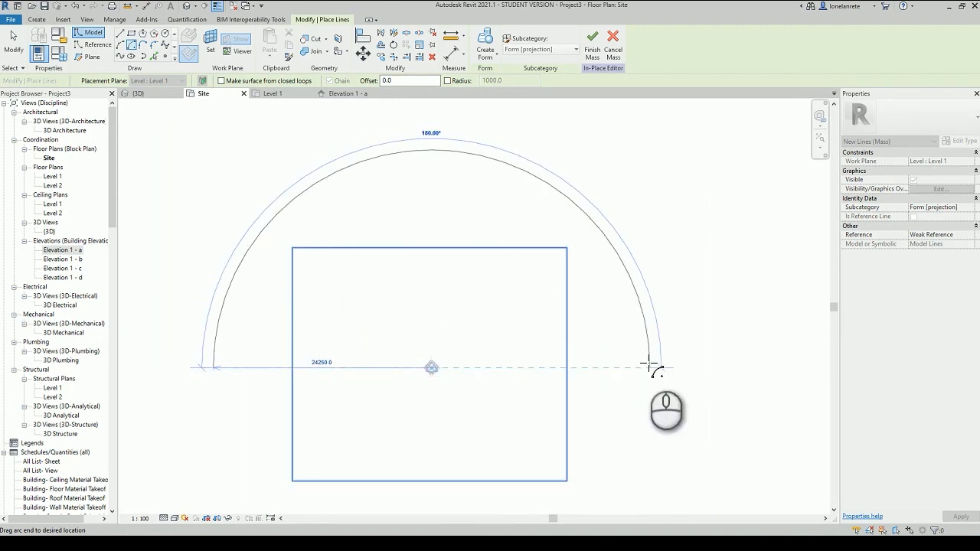
click(646, 361)
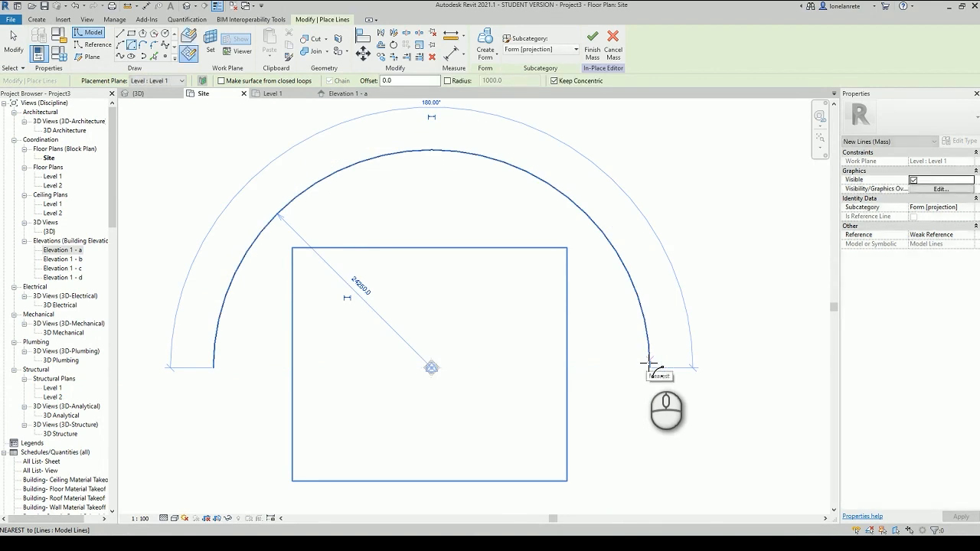
key(Escape)
key(Escape)
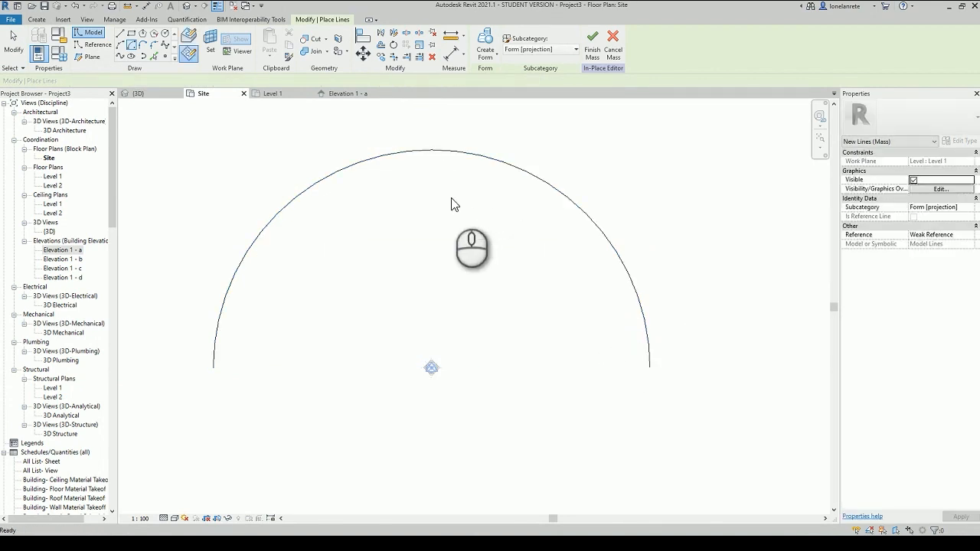
middle_drag(452, 198, 527, 252)
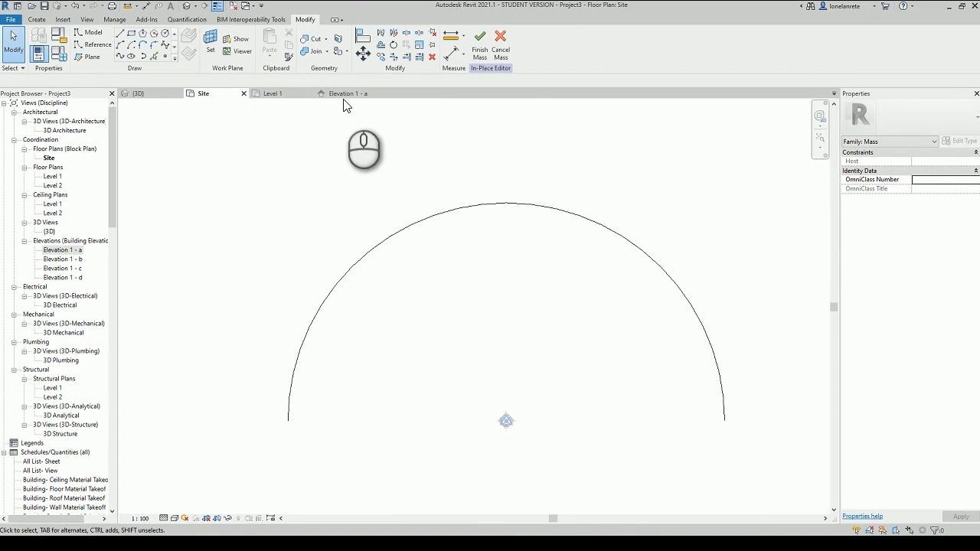
Step: Switch to the New FACADE 4300 project's Level 1 plan and examine the outline's offsets from the dashed arc at the crown and corner
click(272, 93)
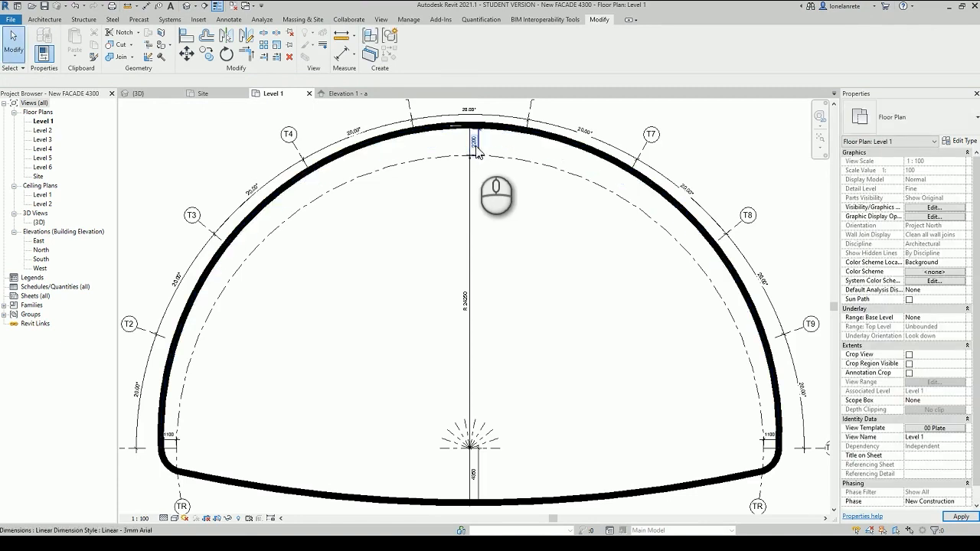
scroll(477, 130, up, 1)
scroll(476, 136, up, 4)
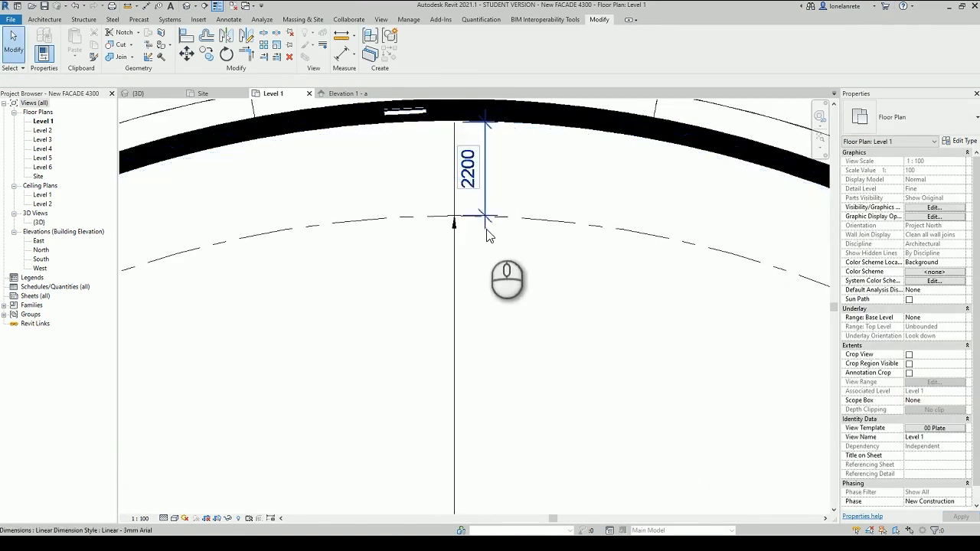
scroll(466, 178, down, 5)
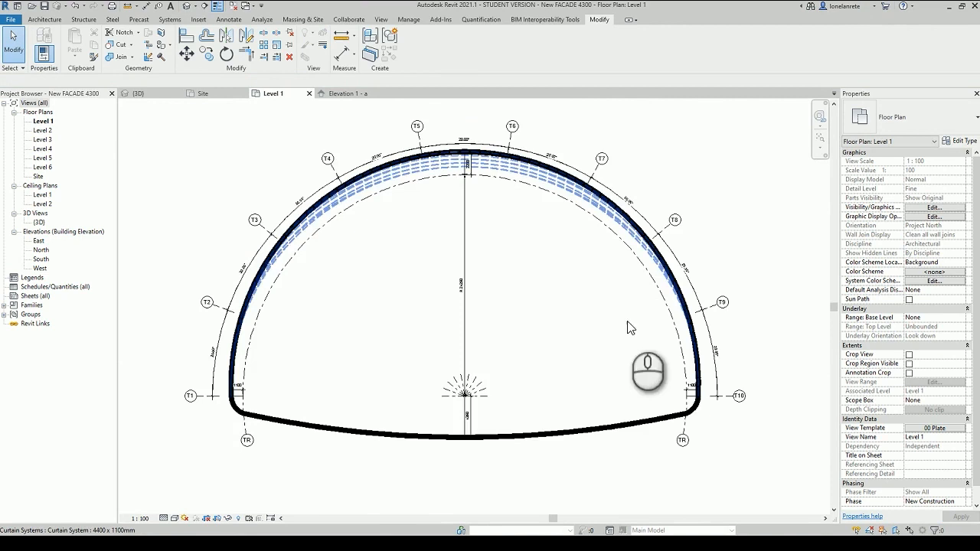
scroll(697, 414, up, 5)
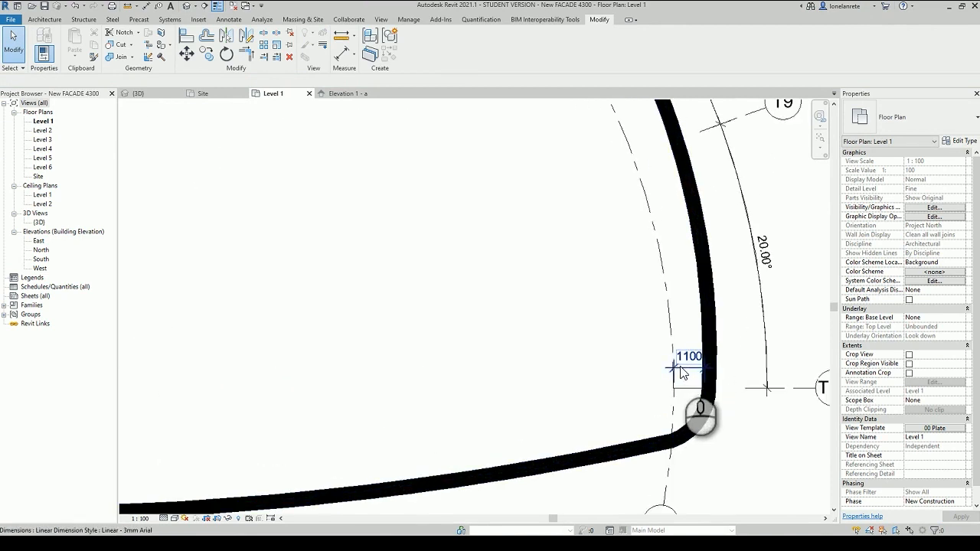
scroll(682, 373, down, 5)
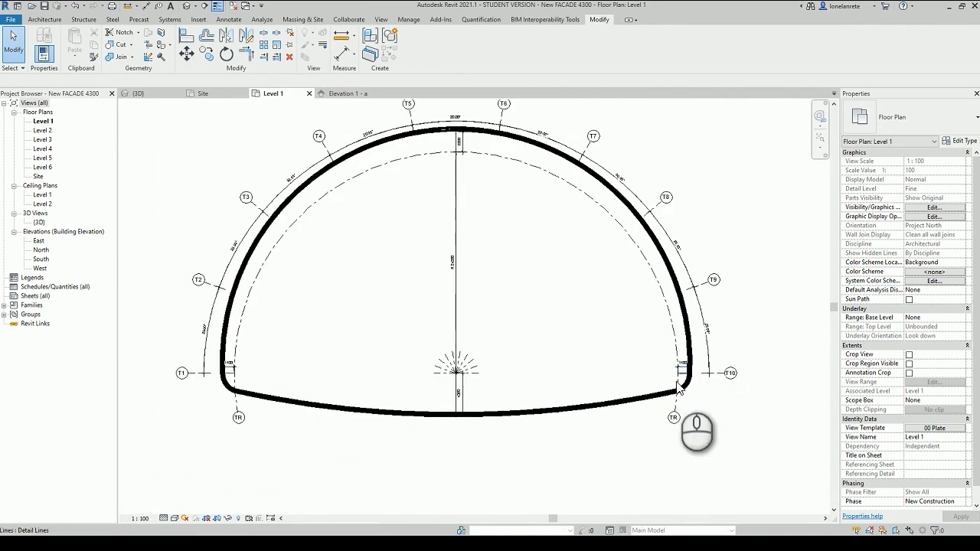
scroll(679, 386, up, 5)
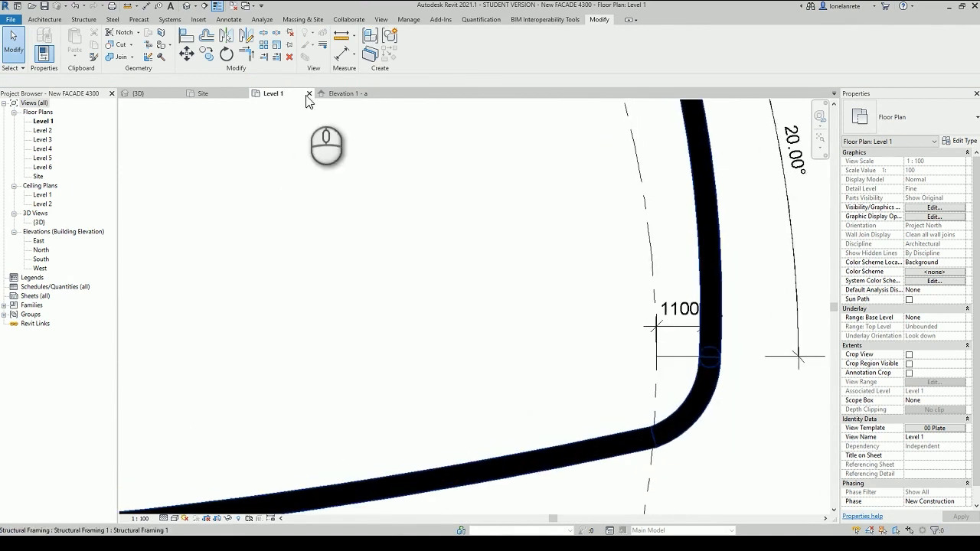
Step: Add an aligned dimension from the short horizontal line at grid T10 to the start of the rounded corner near grid TR
key(d)
key(i)
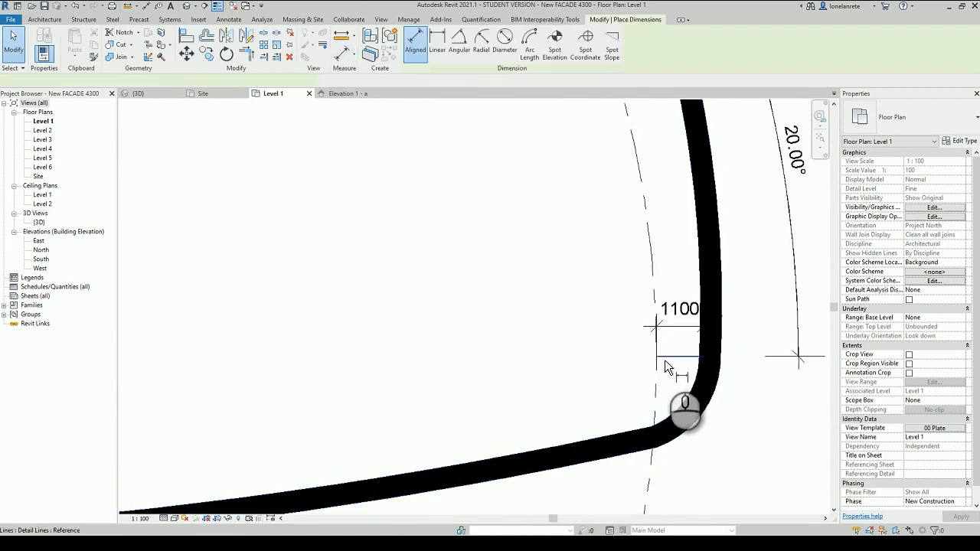
click(662, 359)
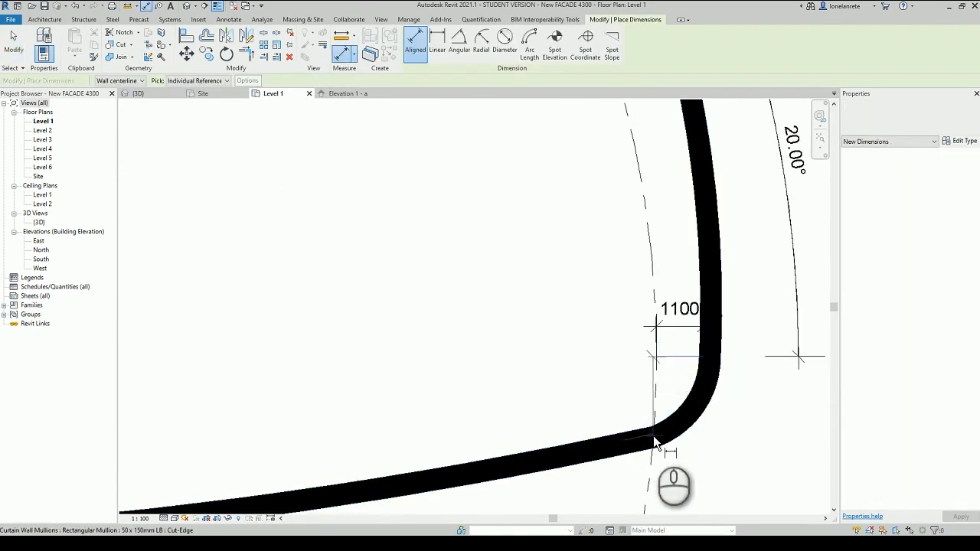
click(653, 436)
click(622, 398)
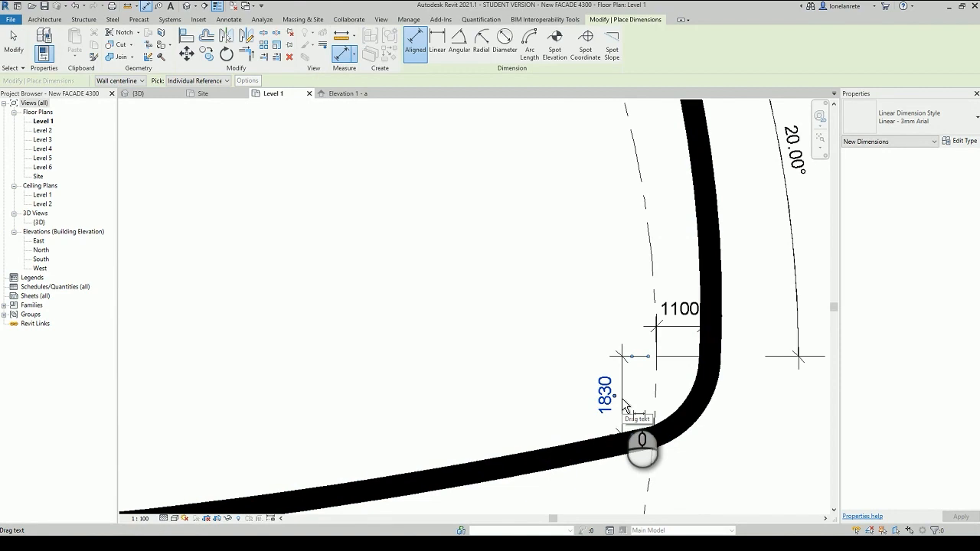
scroll(640, 392, down, 2)
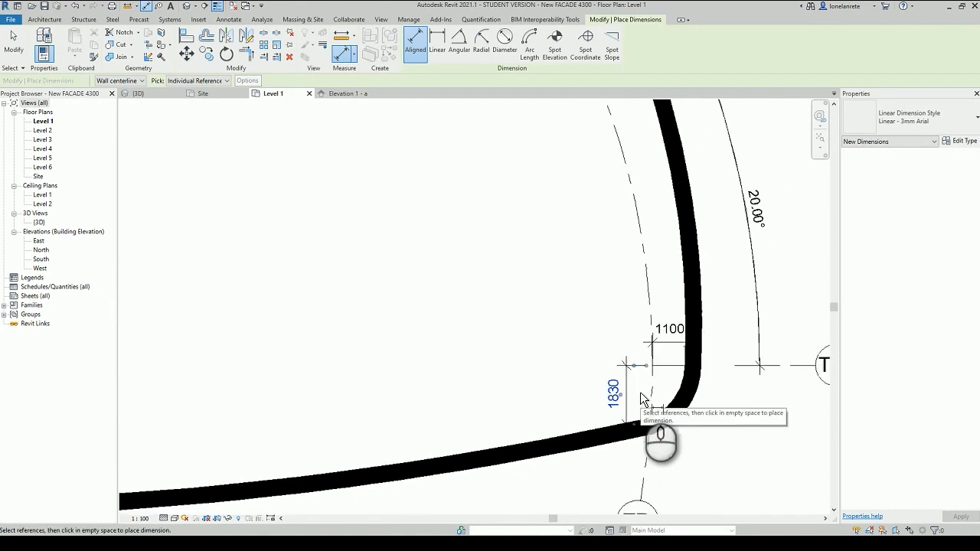
scroll(743, 423, down, 5)
key(Escape)
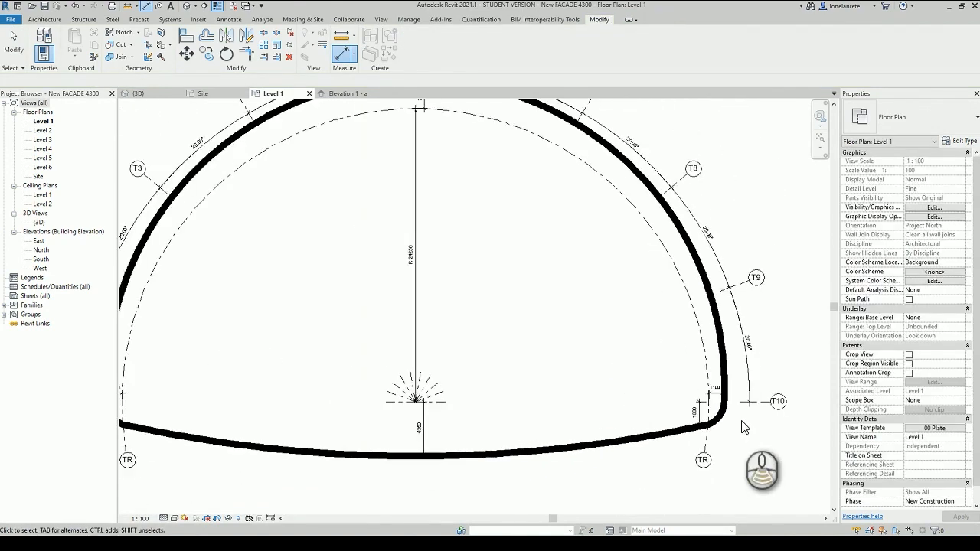
Step: Return to Project3's Site plan and draw a 2200 vertical model line on Level 1 upward from the arc's top point
click(203, 92)
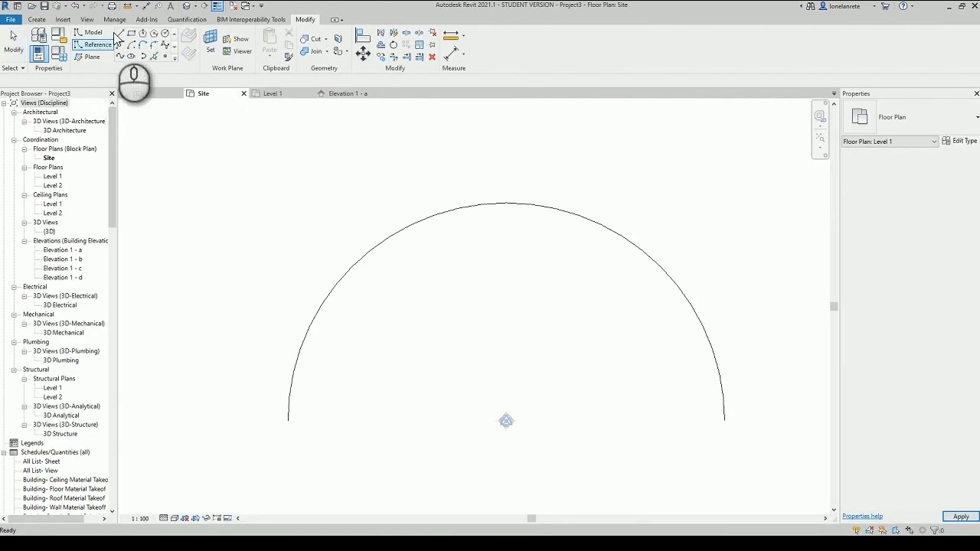
click(97, 33)
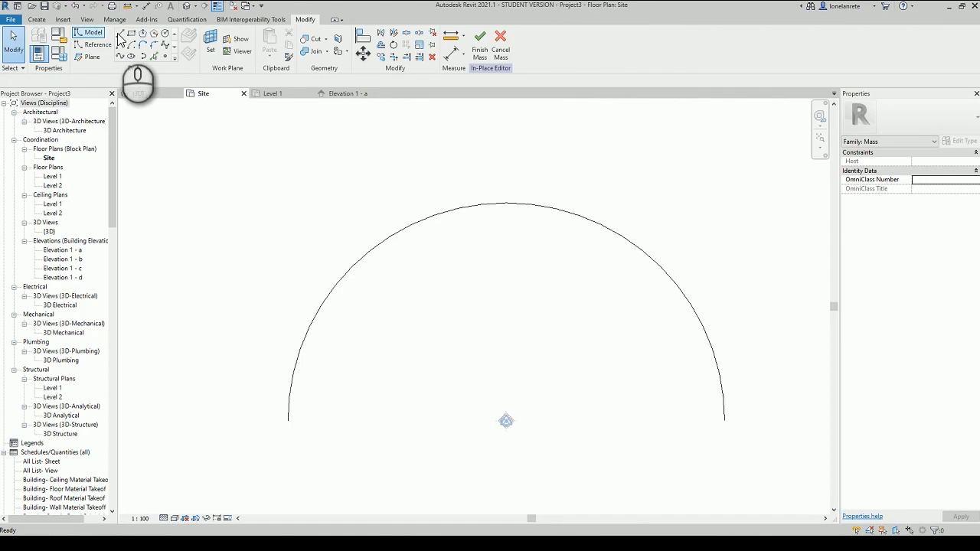
click(121, 34)
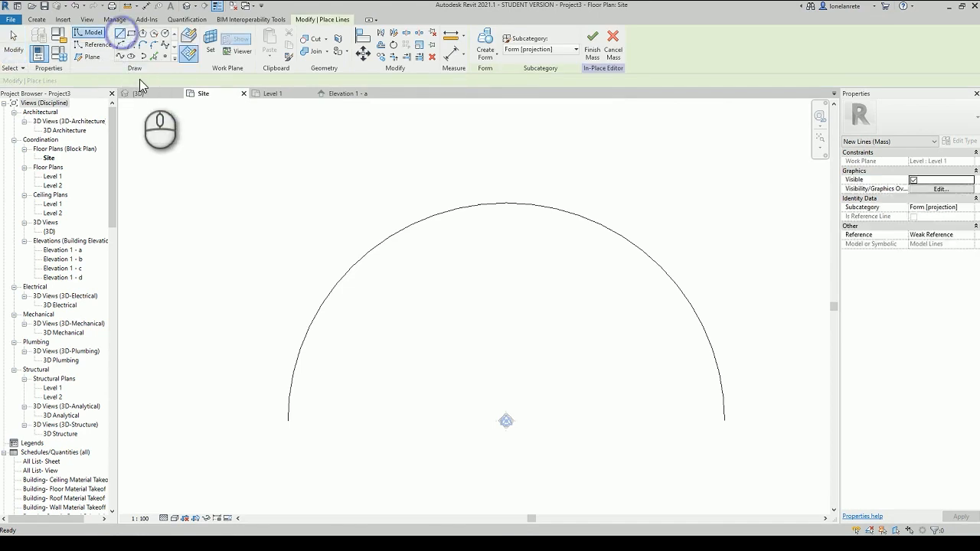
click(150, 83)
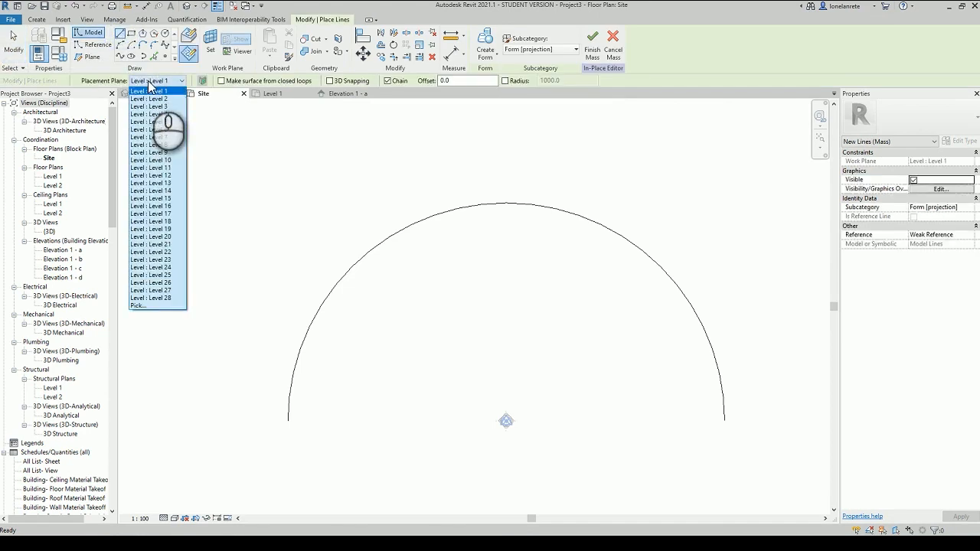
click(150, 89)
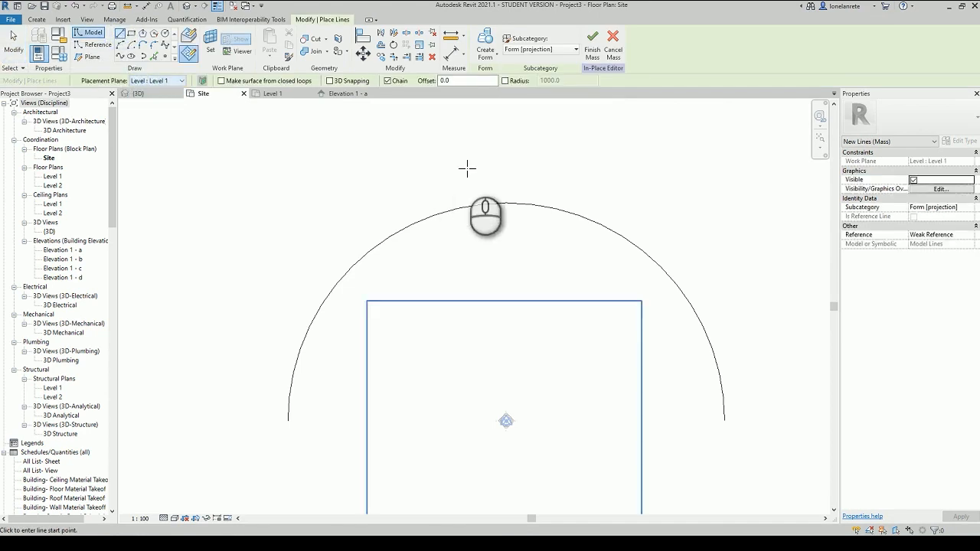
click(505, 202)
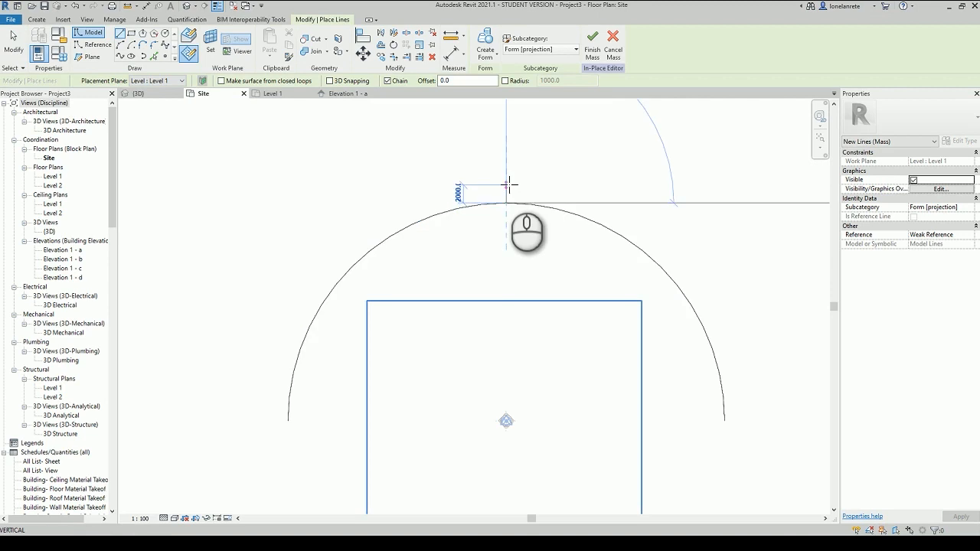
text(22)
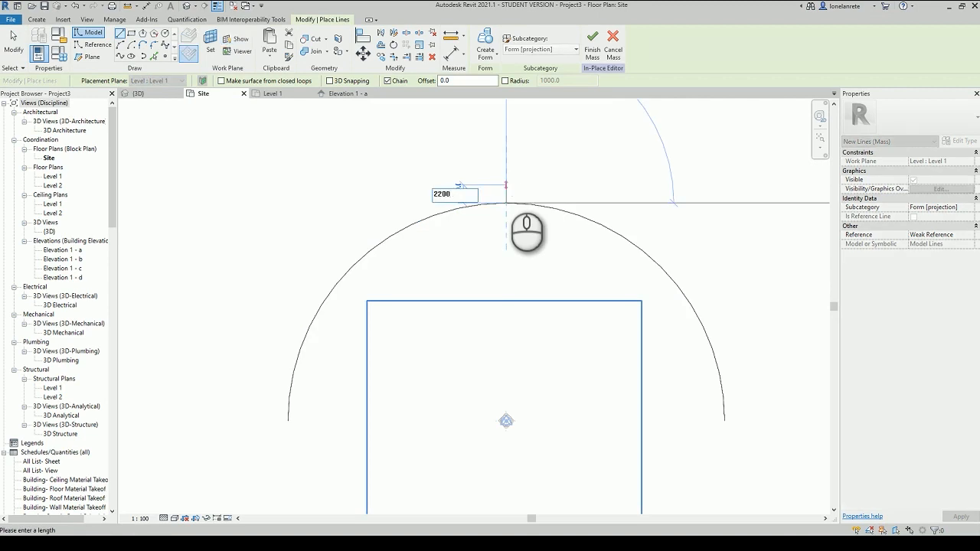
text(00)
key(Return)
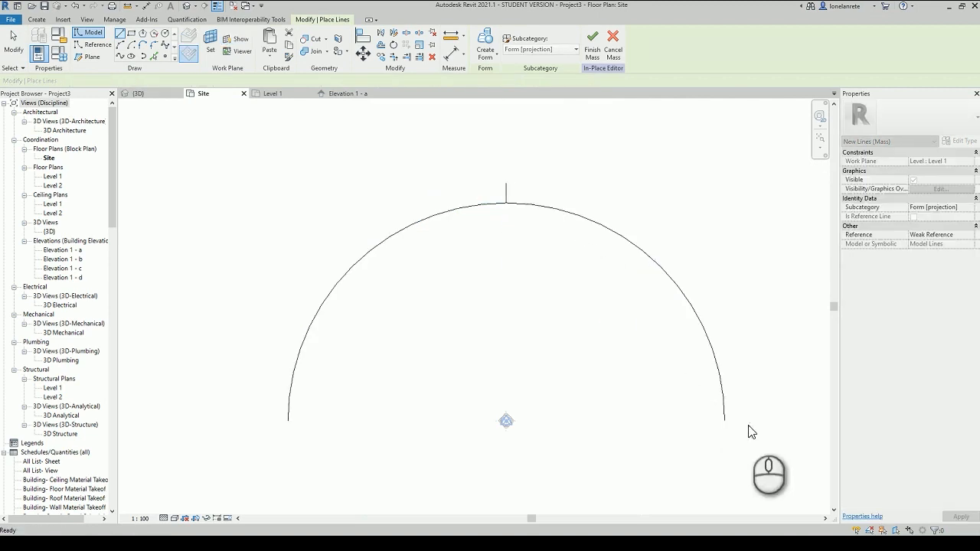
scroll(772, 429, up, 1)
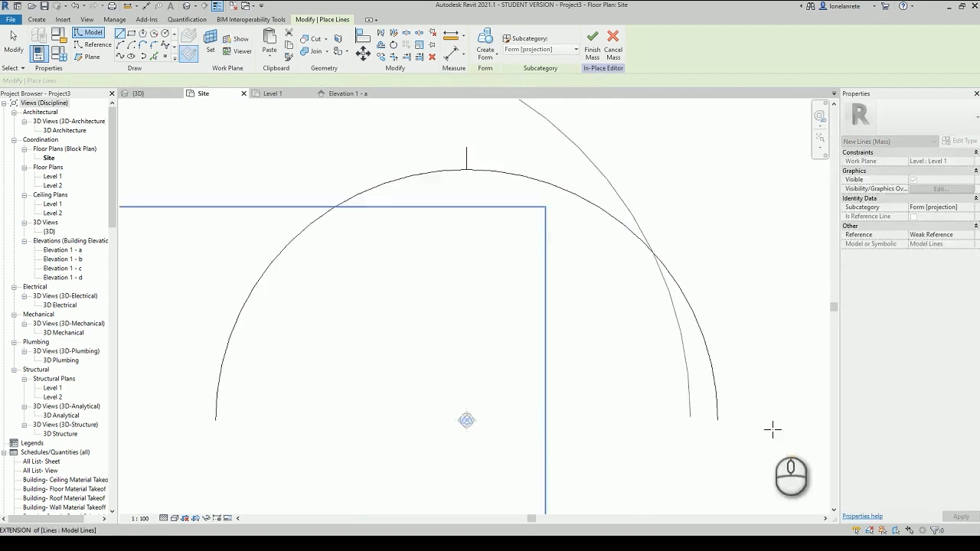
Step: Draw an 1100 horizontal model line outward and an 1850 vertical line downward from the arc's right endpoint
click(690, 416)
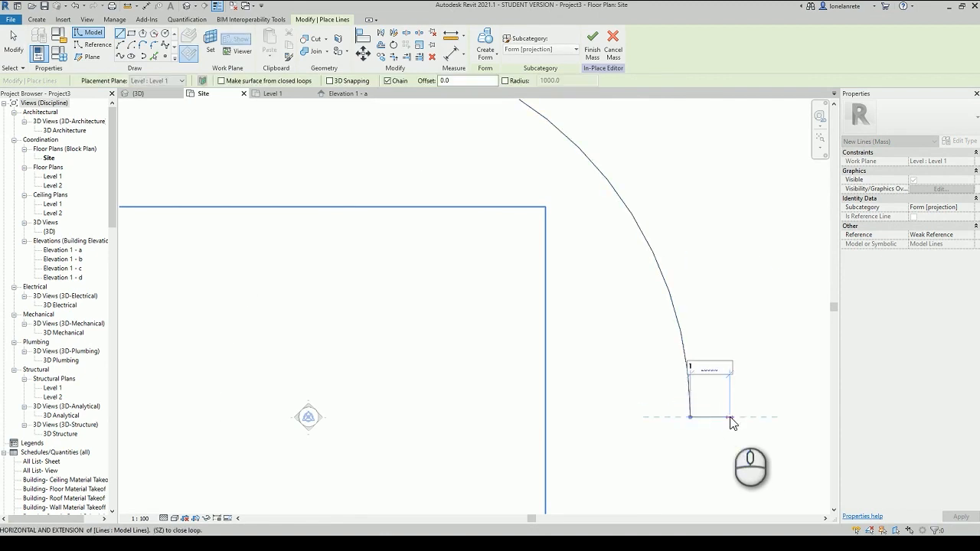
key(Return)
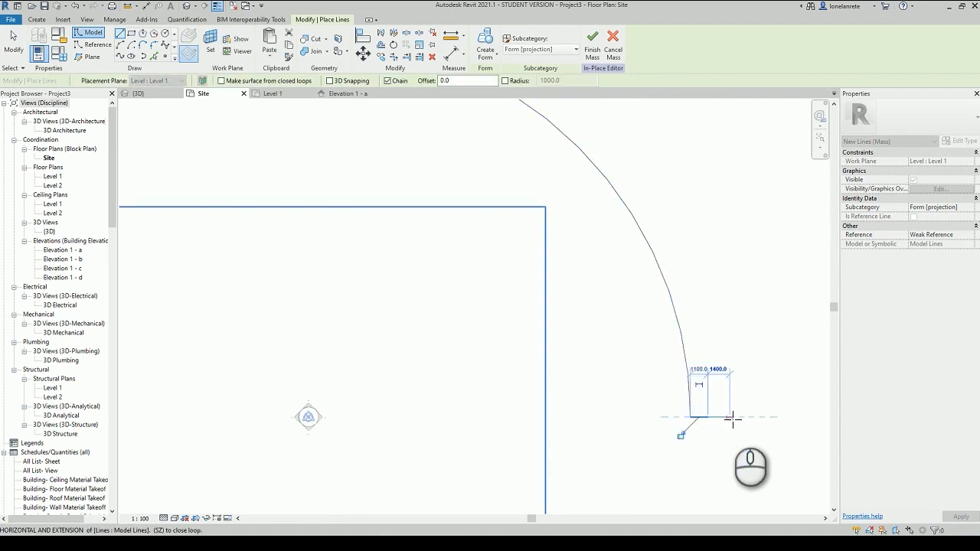
key(Escape)
scroll(739, 419, down, 5)
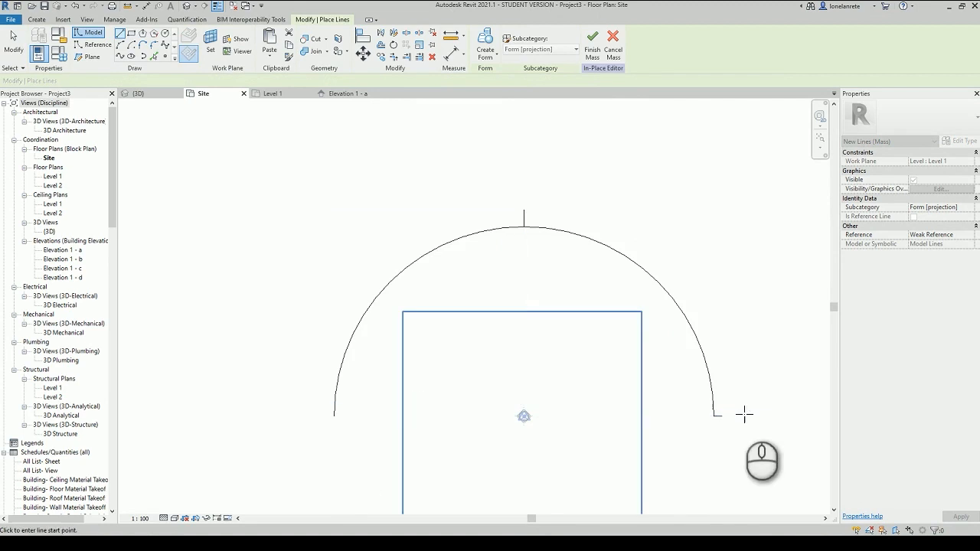
scroll(718, 417, up, 3)
scroll(716, 429, up, 3)
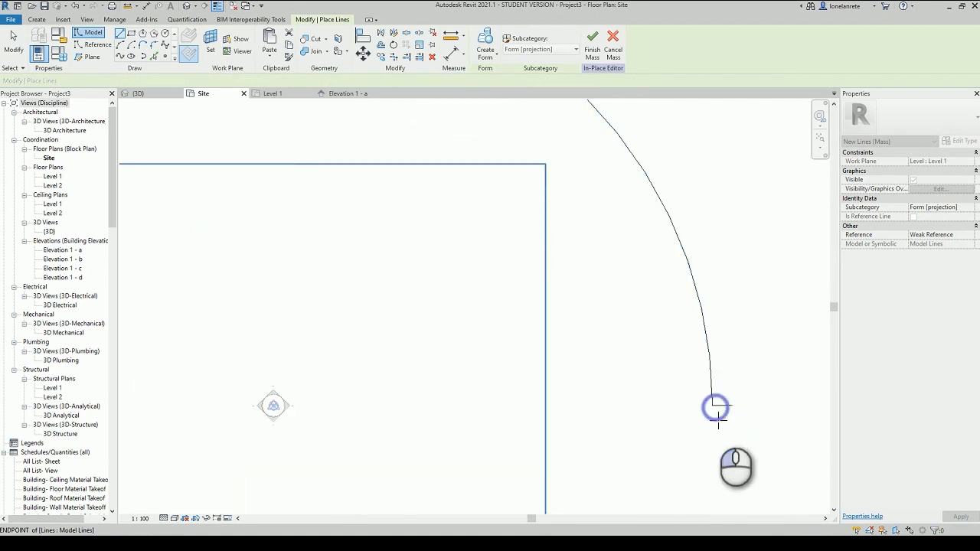
click(713, 407)
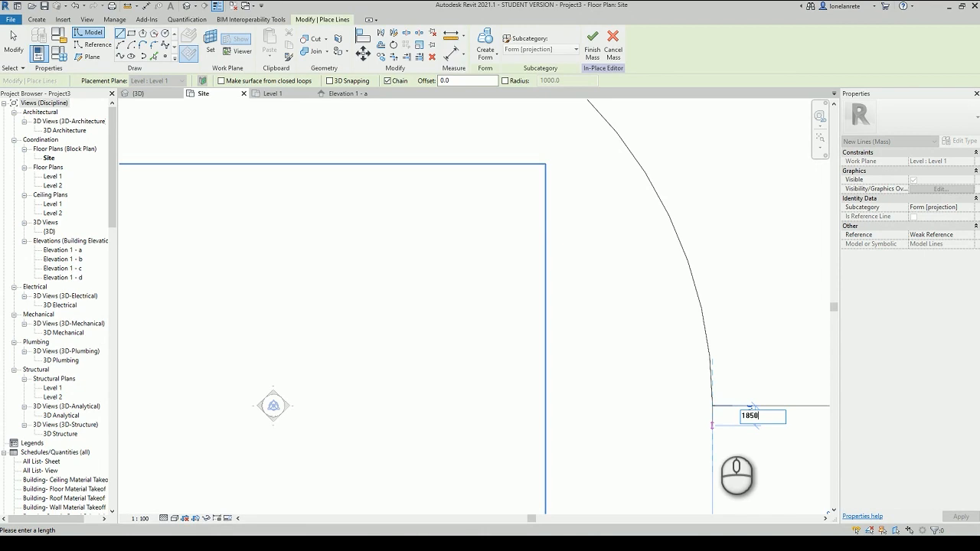
key(Escape)
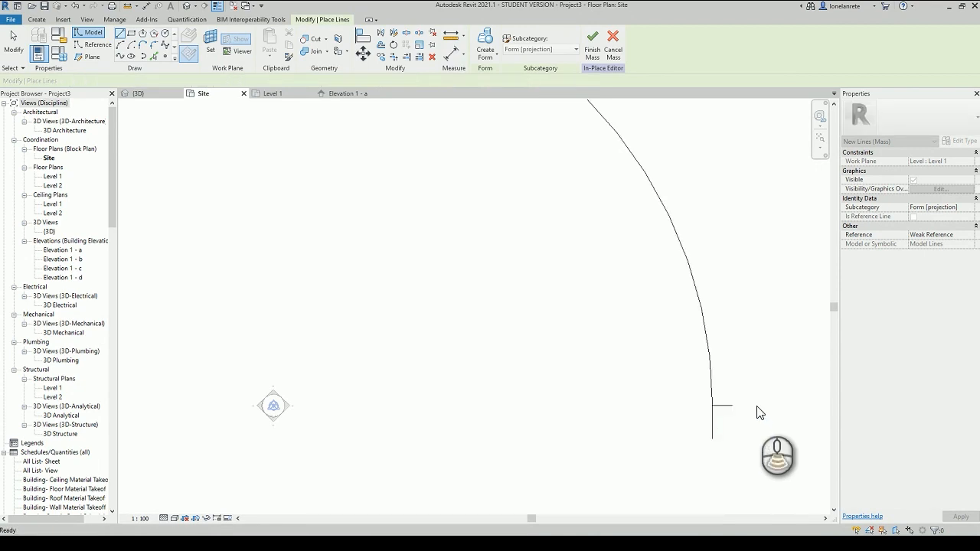
Step: Draw an 1100 horizontal model line outward and an 1850 vertical line downward from the arc's left endpoint
scroll(744, 405, down, 5)
scroll(357, 411, up, 4)
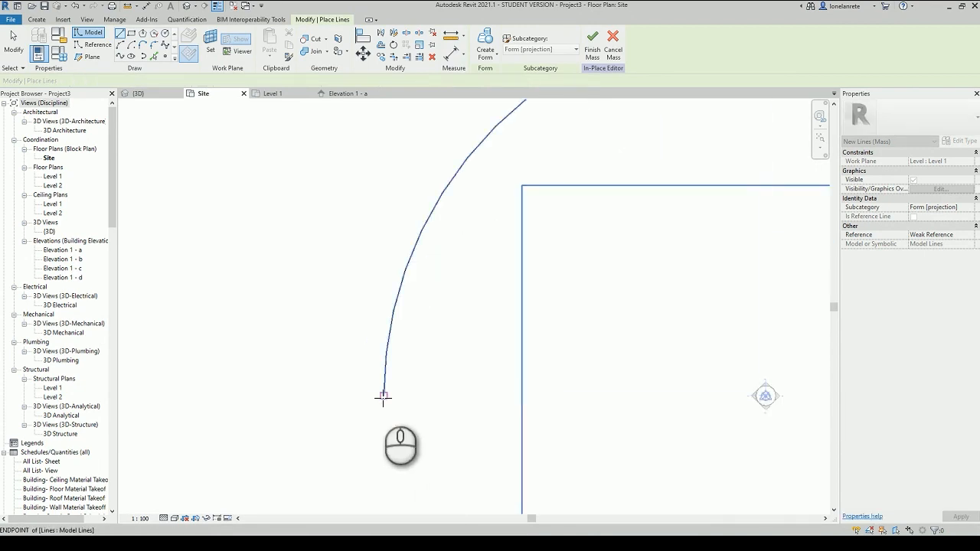
click(351, 396)
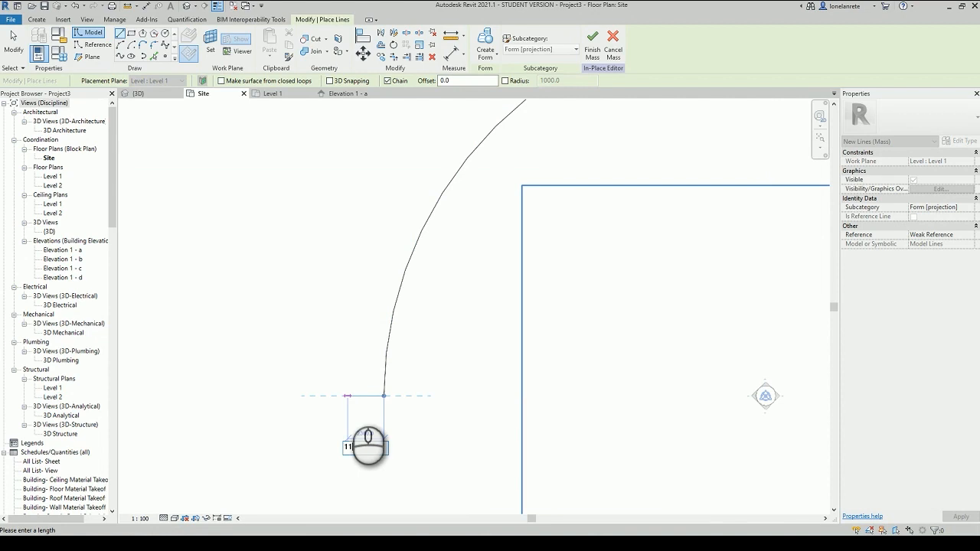
key(Return)
key(Escape)
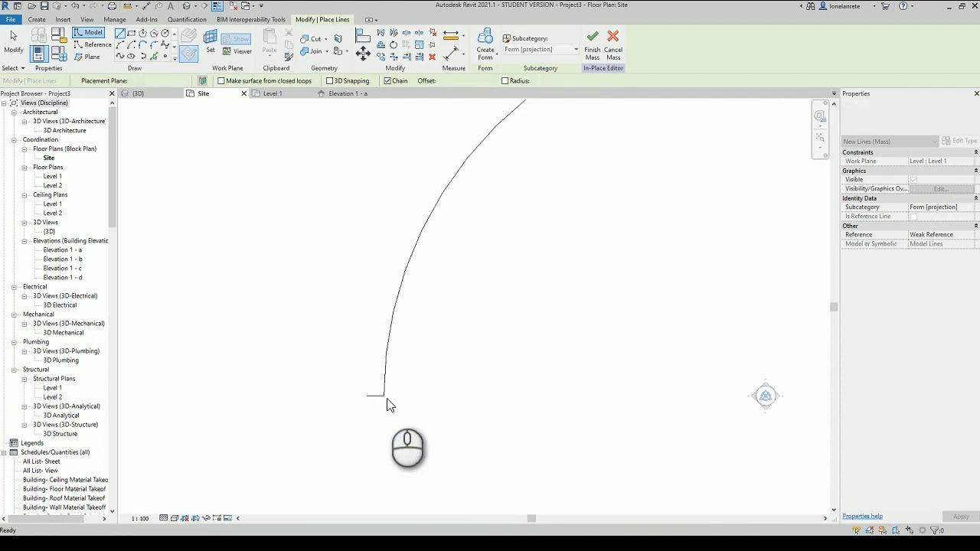
click(384, 397)
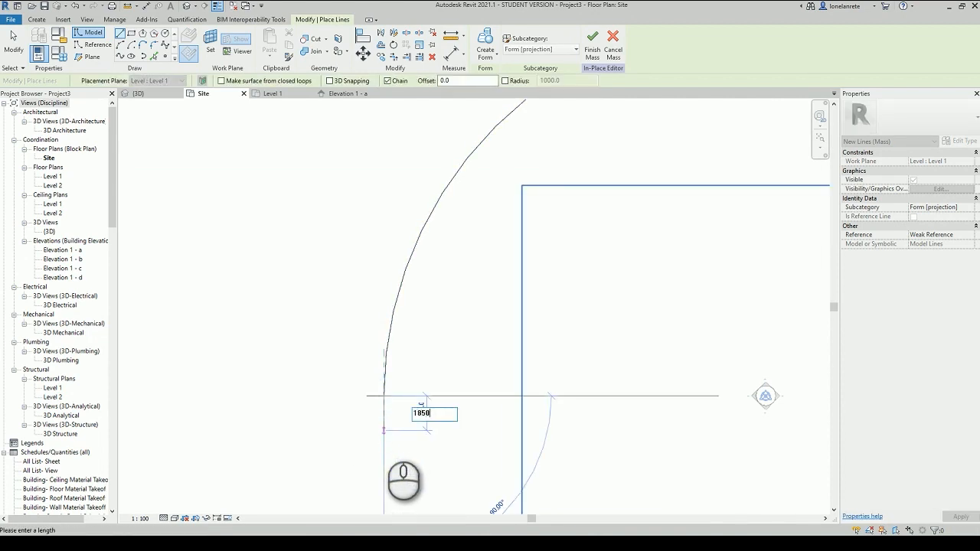
key(Return)
key(Escape)
key(Escape)
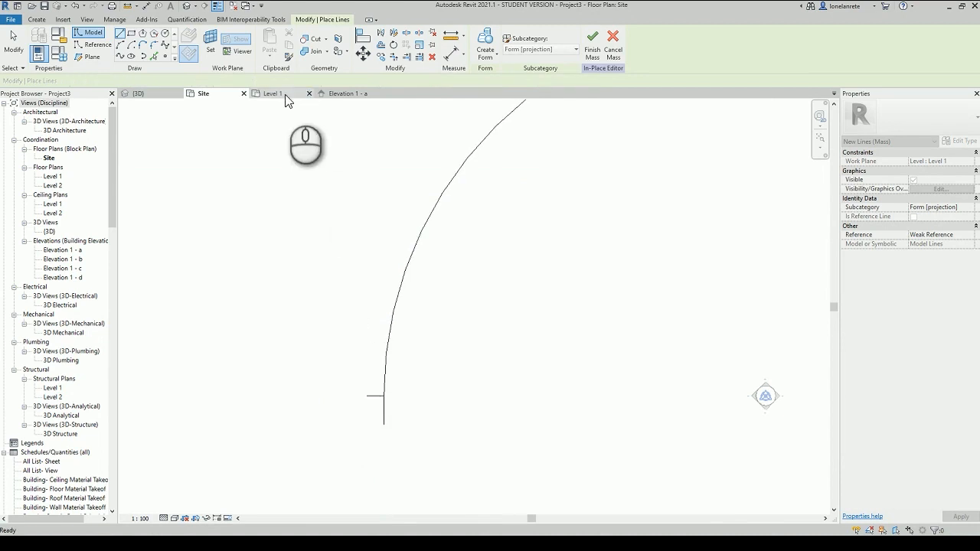
Step: Check the centre-to-base-curve dimension in New FACADE 4300's Level 1 plan, and return to Project3's Site plan
click(283, 95)
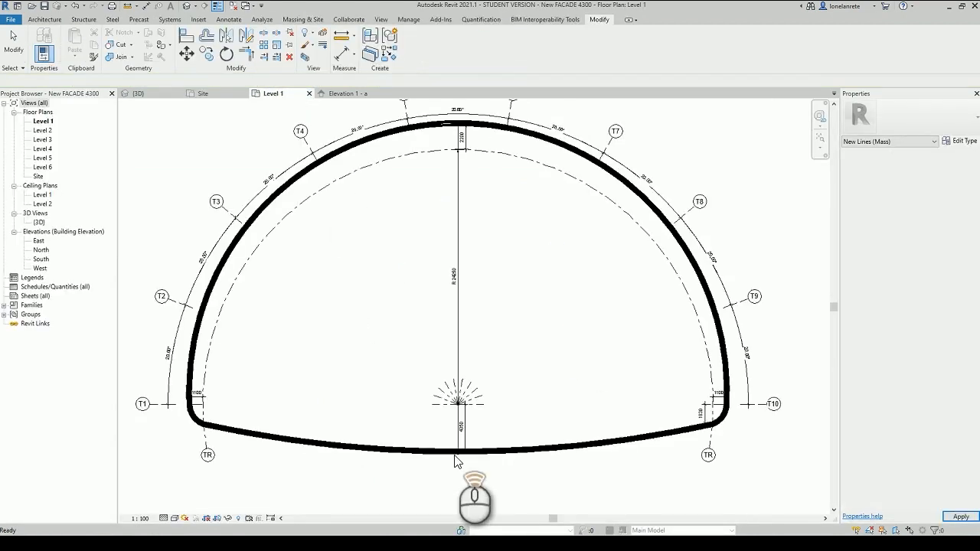
scroll(455, 461, up, 5)
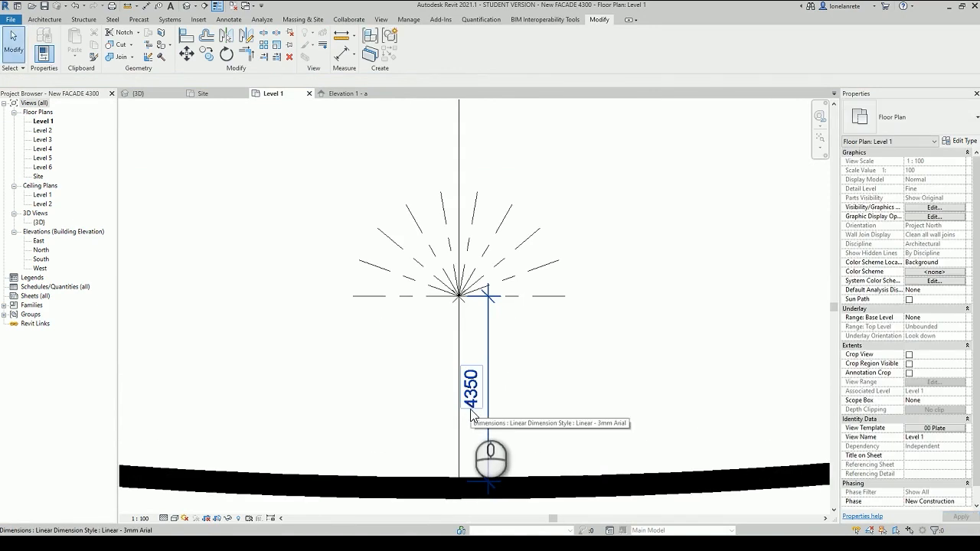
click(202, 95)
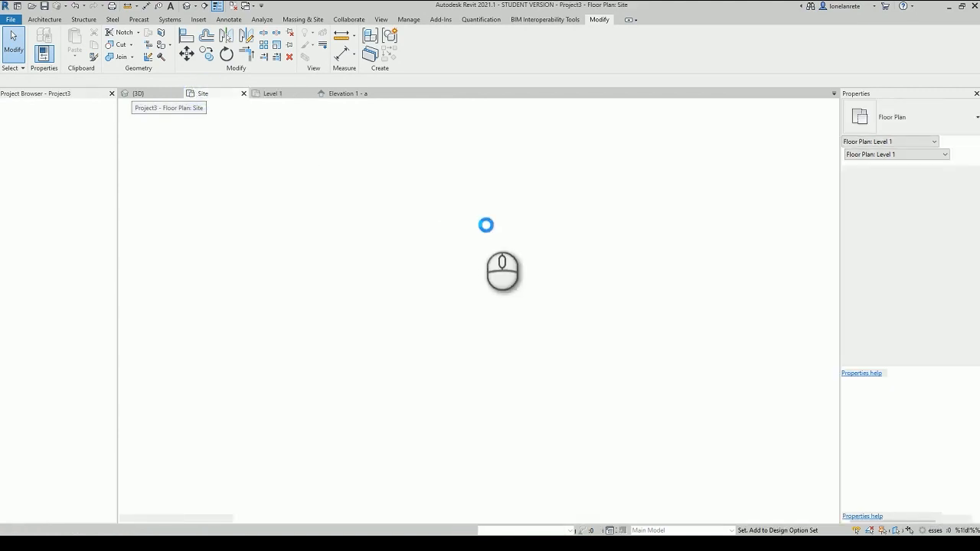
click(320, 284)
scroll(525, 310, up, 3)
middle_drag(536, 314, 531, 358)
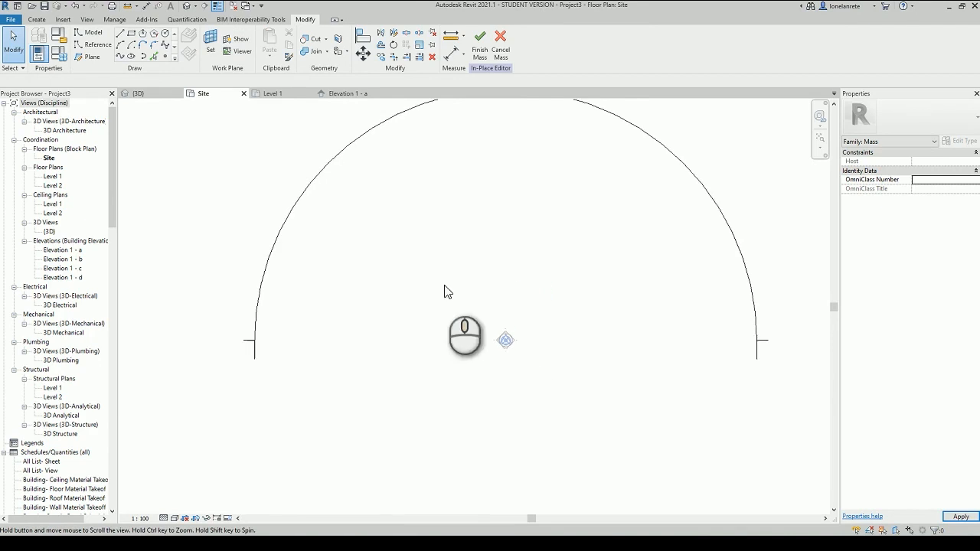
scroll(444, 286, up, 1)
Step: Draw a 4350 vertical model line on Level 1 downward from the base point
click(90, 34)
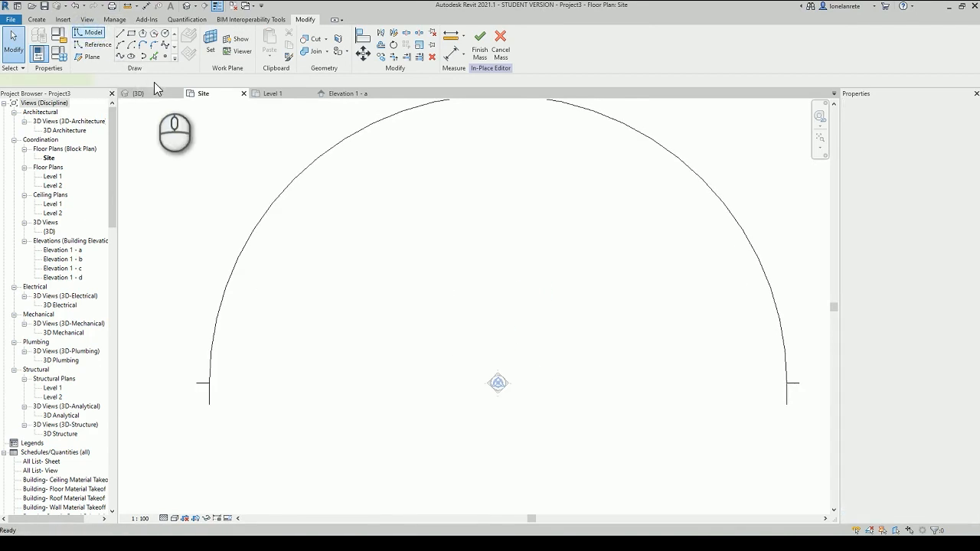
scroll(500, 386, up, 3)
click(498, 382)
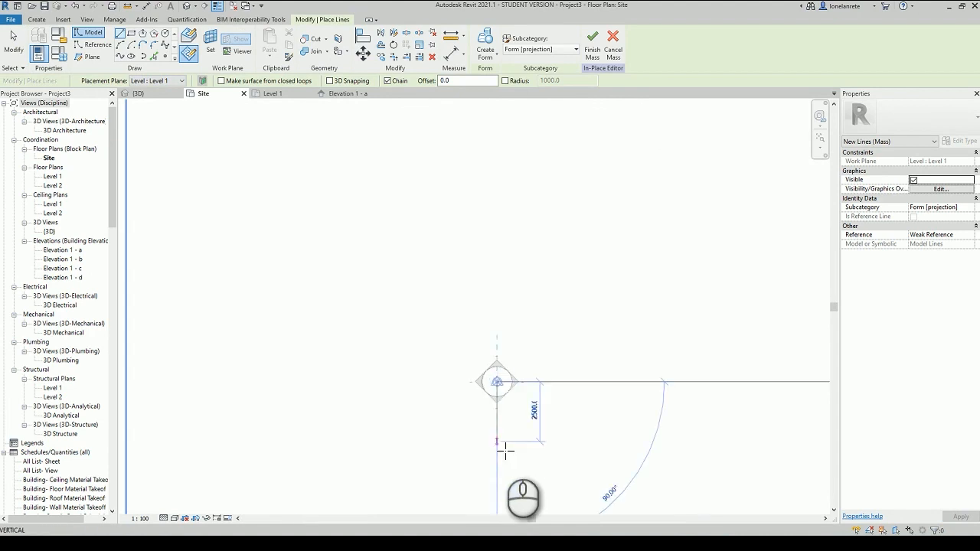
text(43)
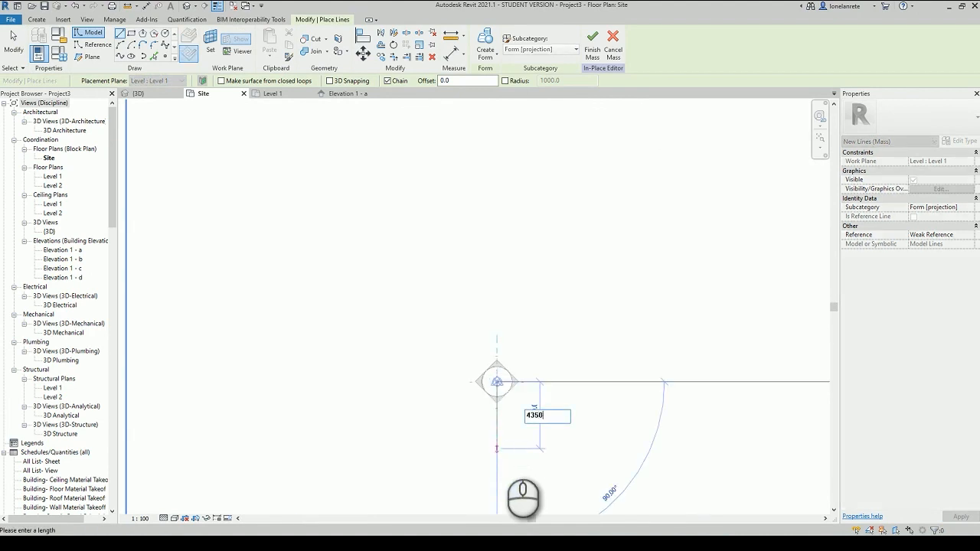
text(50)
key(Return)
key(Escape)
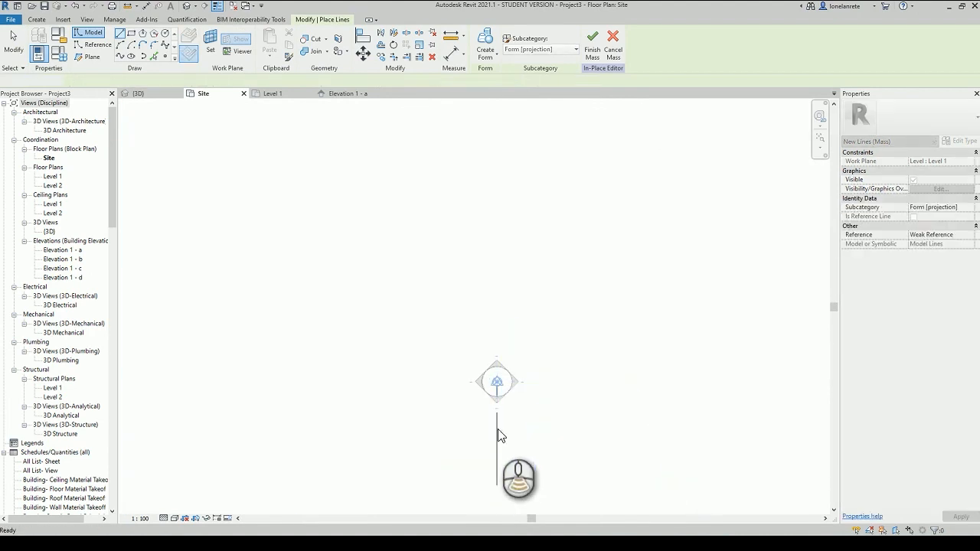
key(Escape)
scroll(499, 434, down, 2)
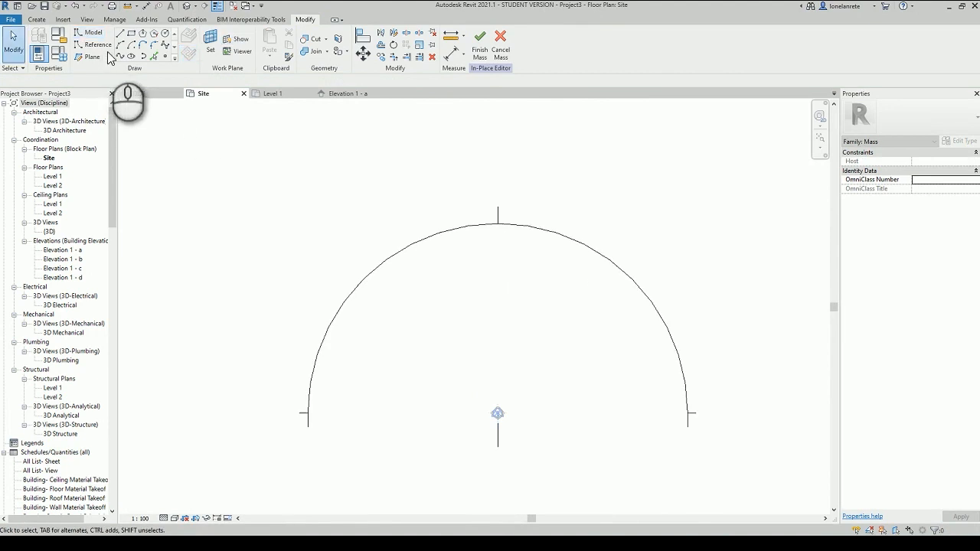
Step: Draw a partial ellipse between the outer ends of the two 1100 lines, through the top end of the 2200 line
click(89, 33)
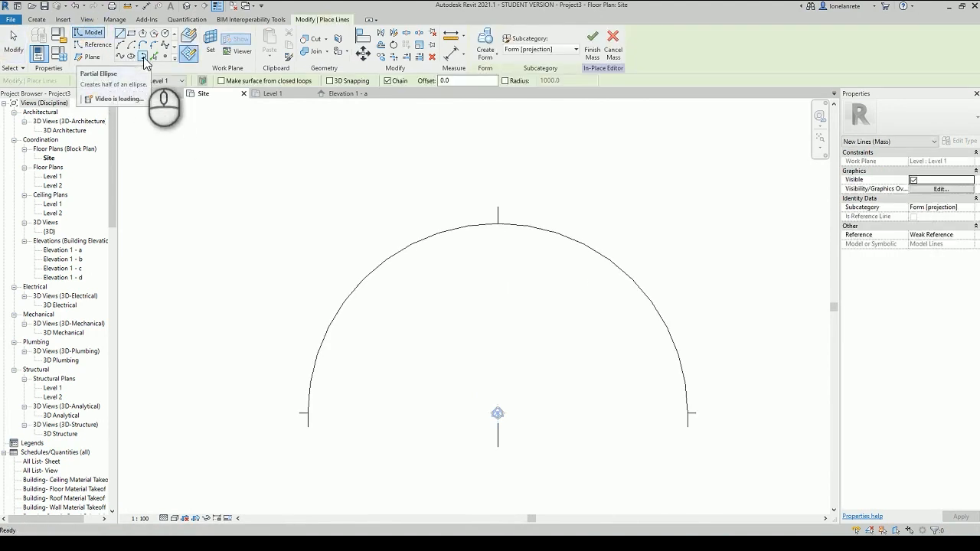
click(143, 57)
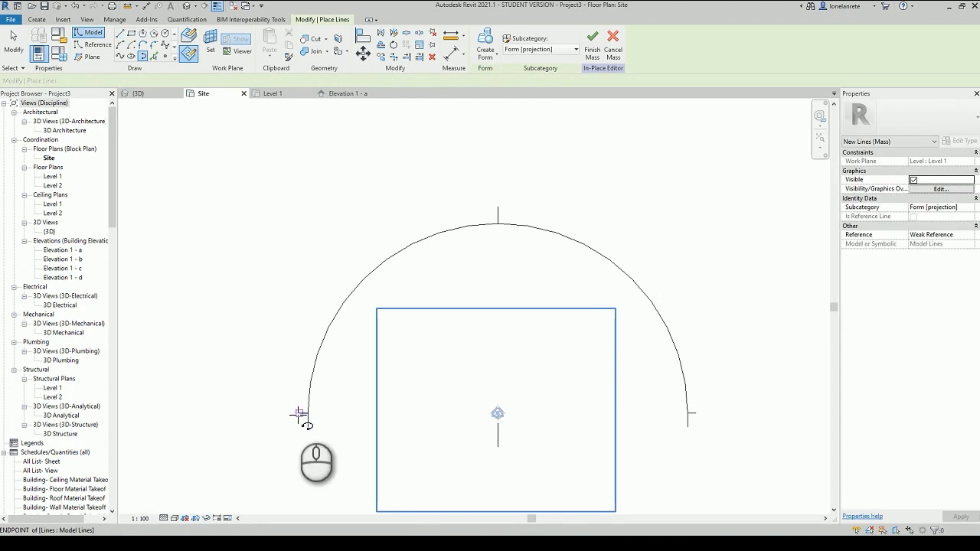
click(299, 413)
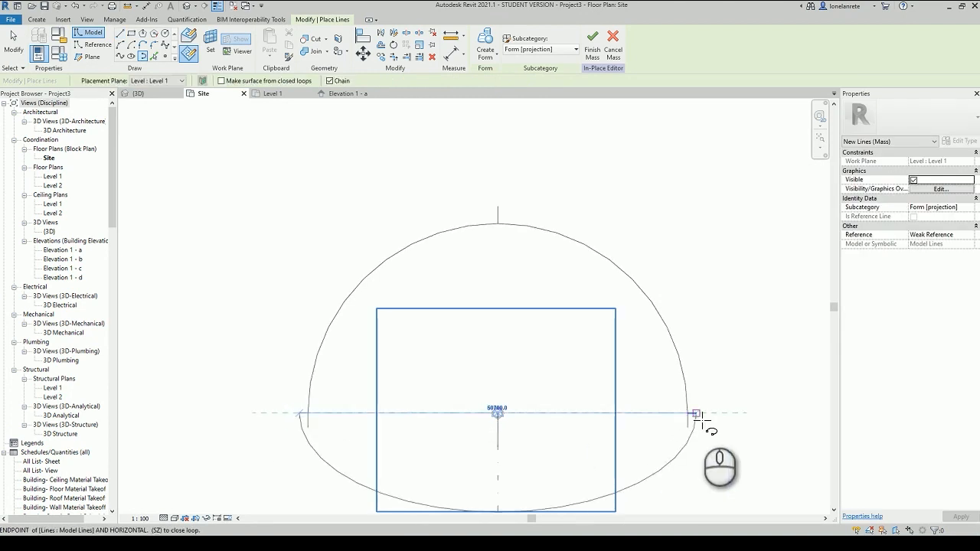
click(695, 413)
click(498, 207)
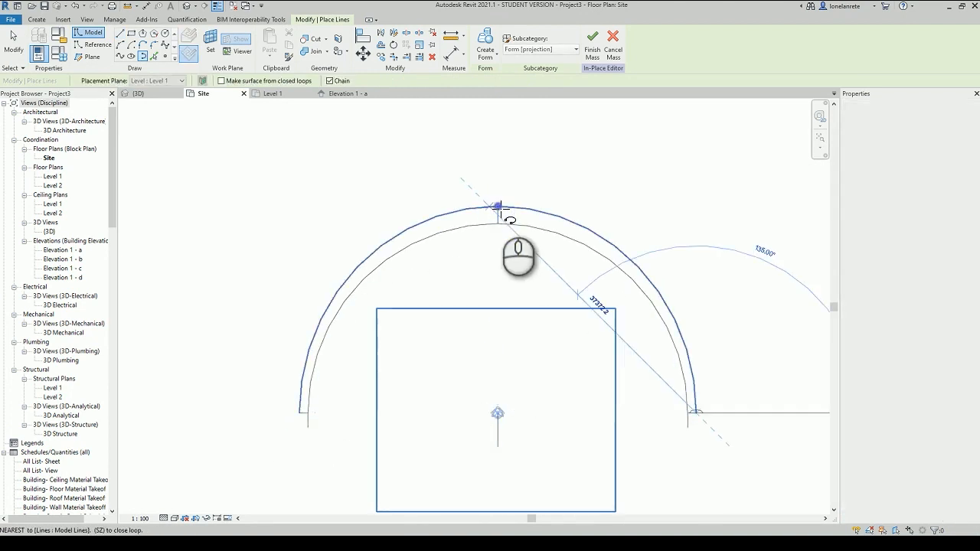
Step: Draw a start-end-radius arc between the lower ends of the two 1850 lines, through the lower end of the 4350 line
click(126, 59)
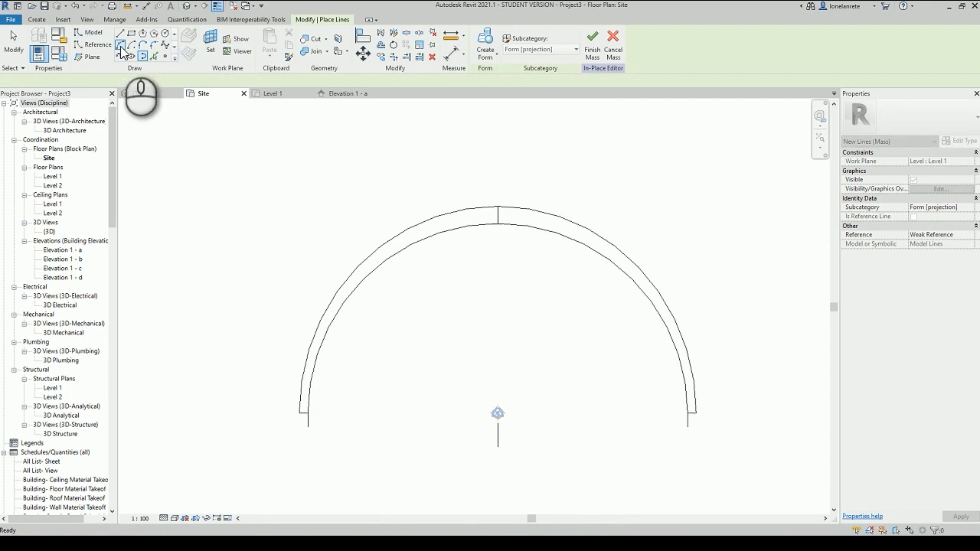
click(309, 427)
click(693, 429)
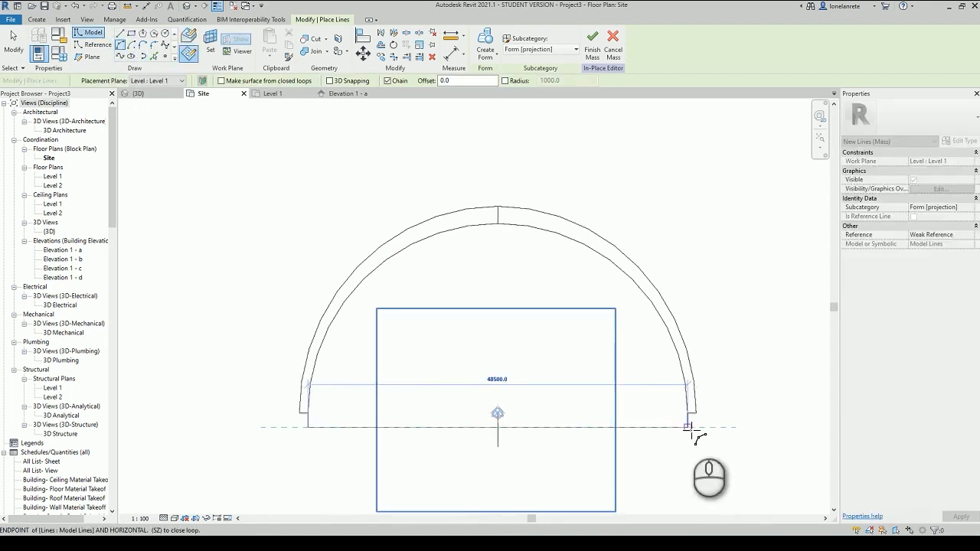
click(498, 448)
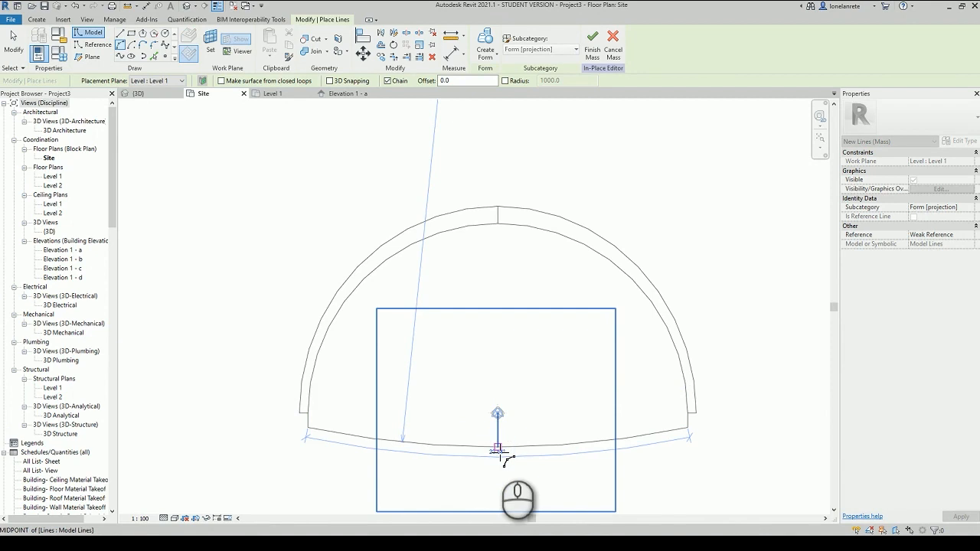
Step: Round the profile's right corner with a 2000 radius arc from the partial ellipse's end to the base arc's end
scroll(716, 444, up, 4)
scroll(678, 413, up, 2)
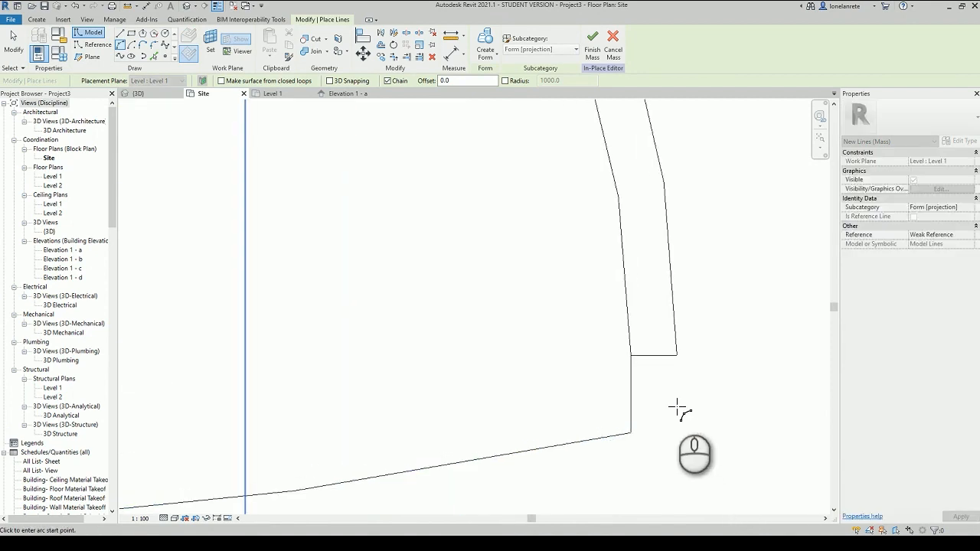
scroll(679, 390, up, 2)
click(679, 335)
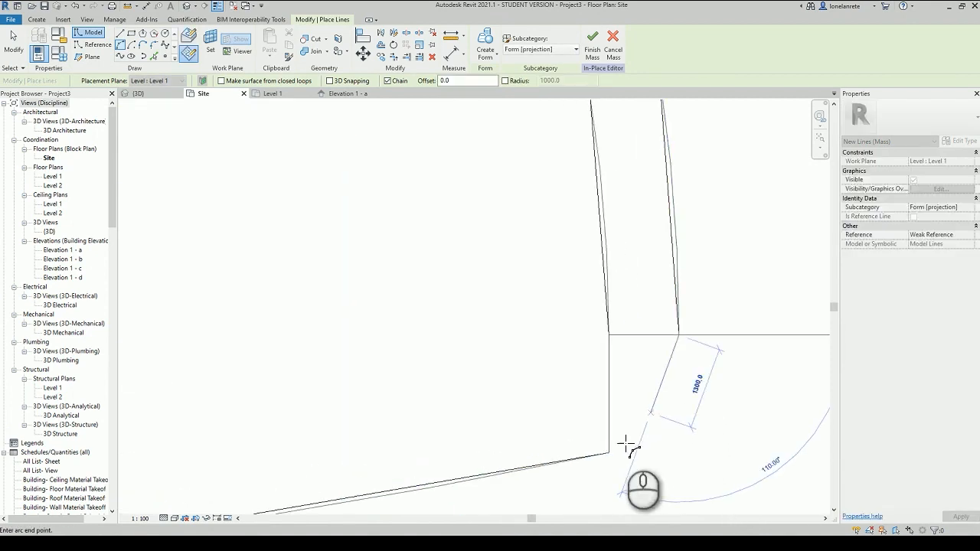
click(610, 451)
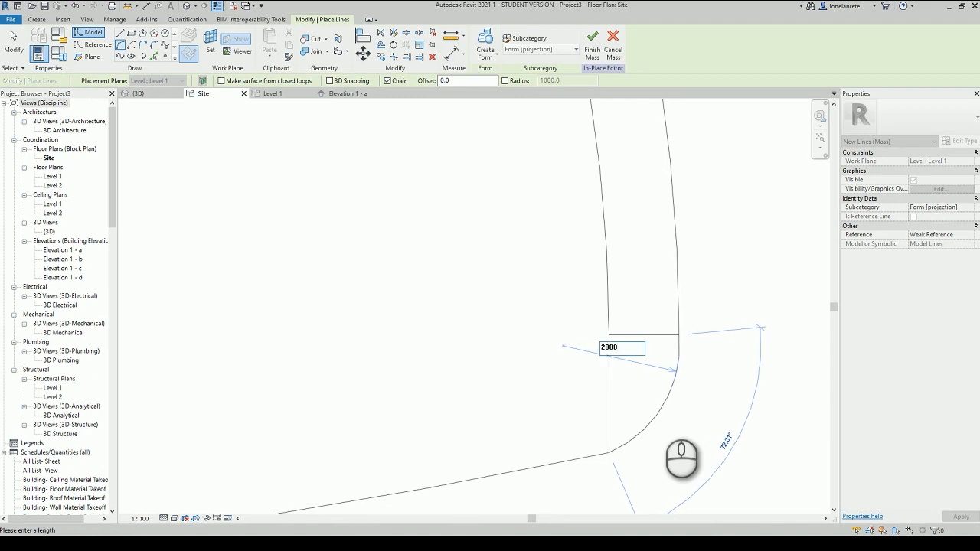
key(Return)
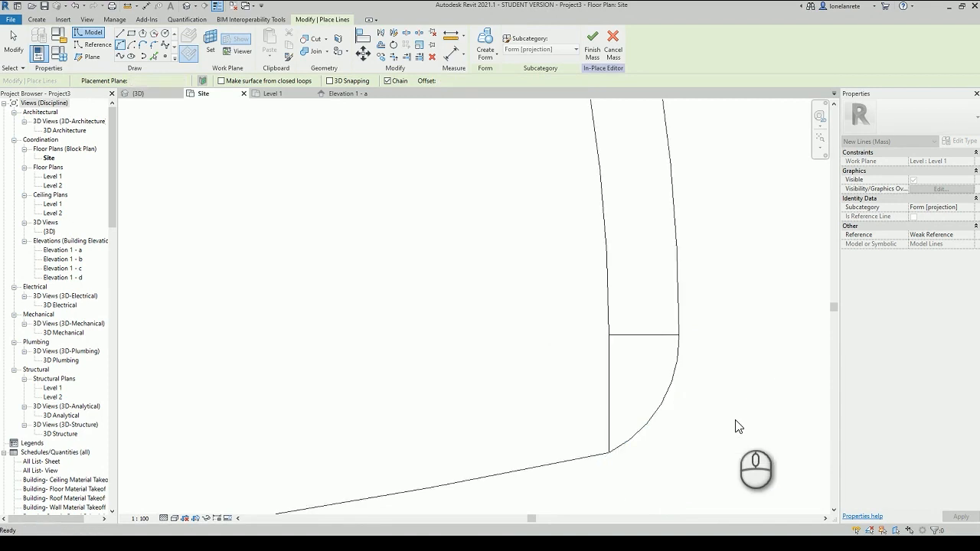
Step: Round the profile's left corner with a 2000 radius arc from the partial ellipse's end to the base arc's end
scroll(736, 427, down, 3)
scroll(736, 426, down, 3)
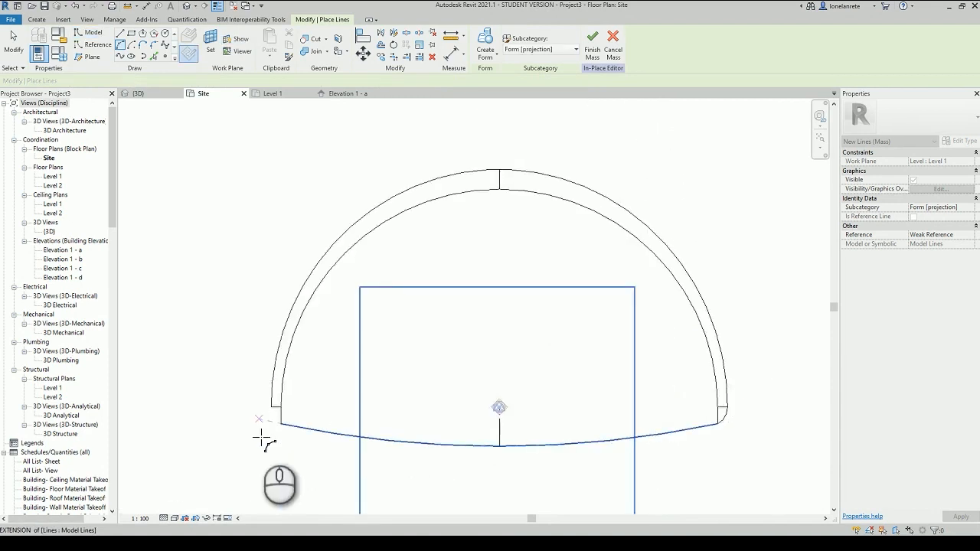
scroll(262, 437, up, 5)
click(295, 317)
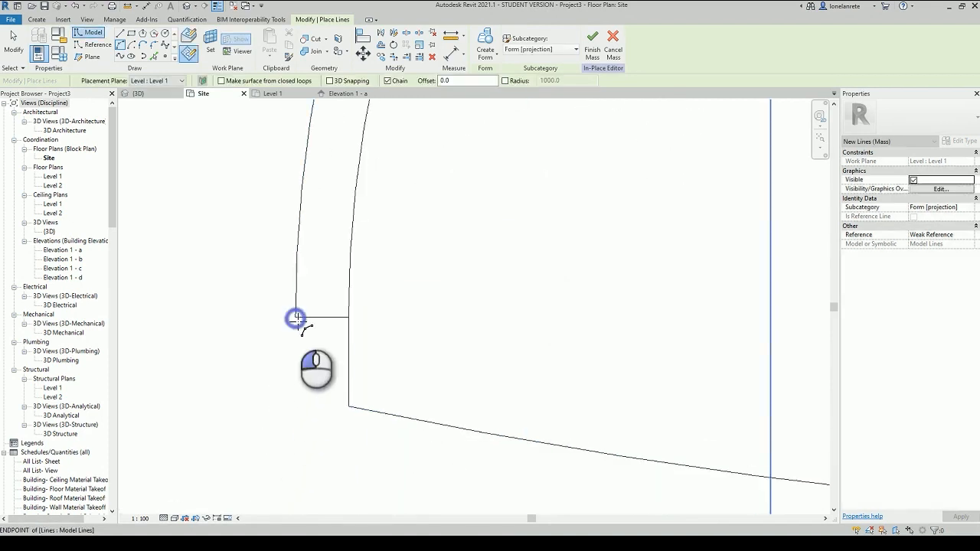
click(348, 406)
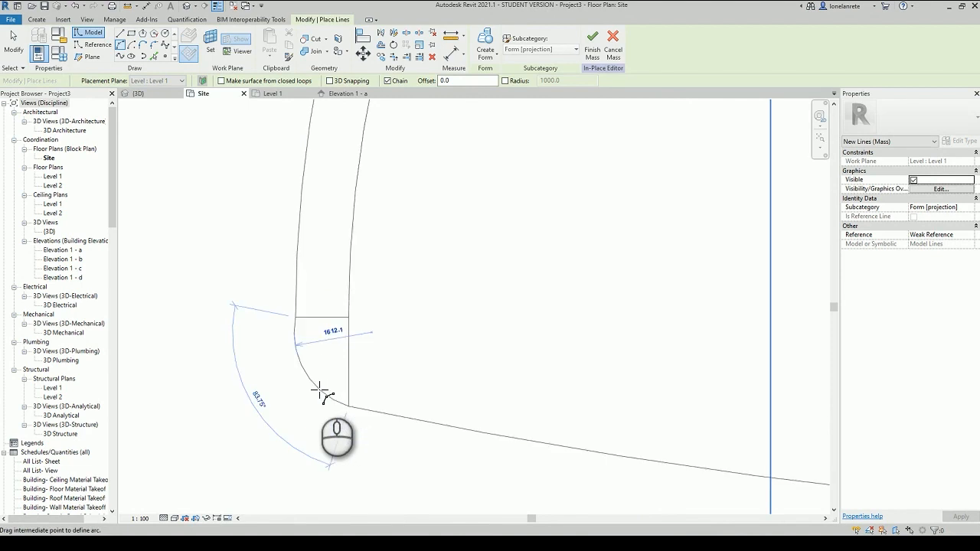
text(2000)
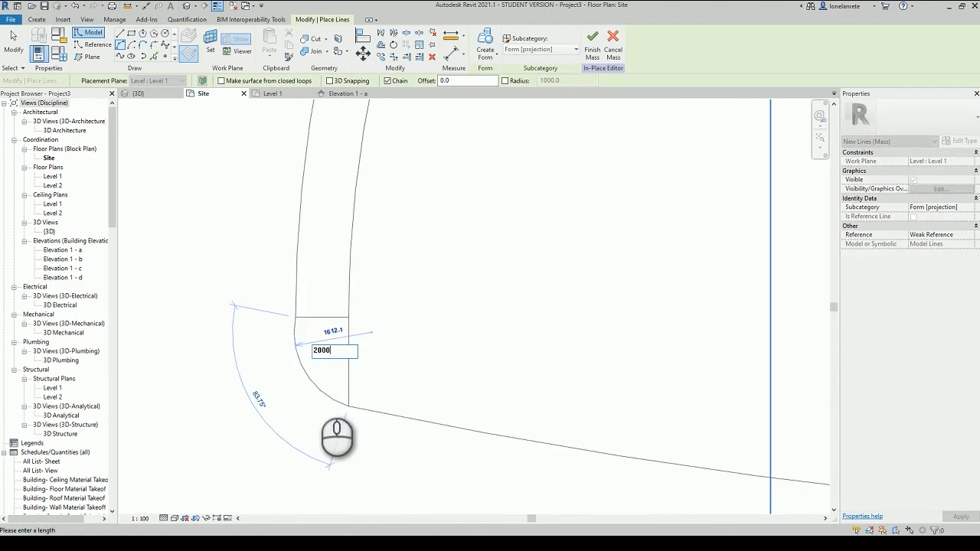
key(Return)
key(Escape)
key(Escape)
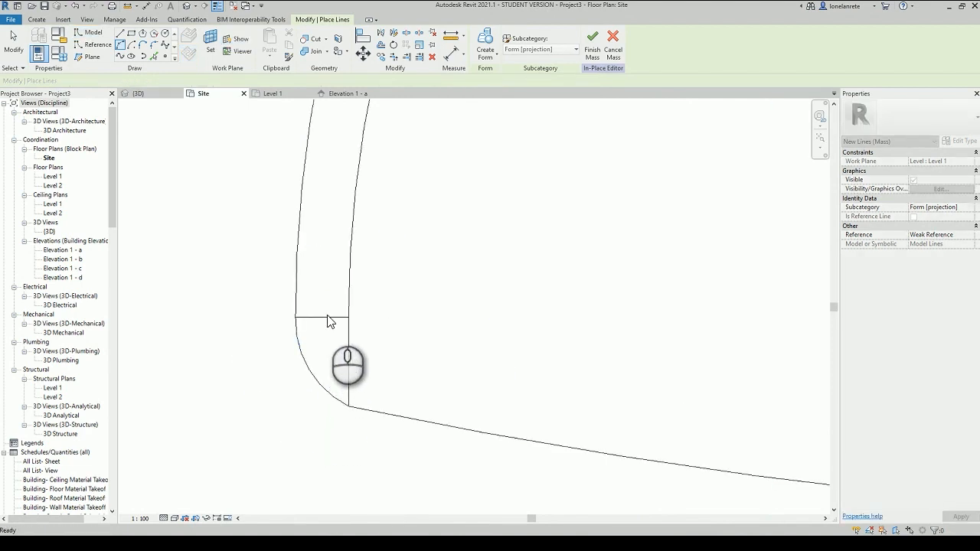
Step: Delete the 1100 horizontal and 1850 vertical construction lines at the profile's left corner
key(Tab)
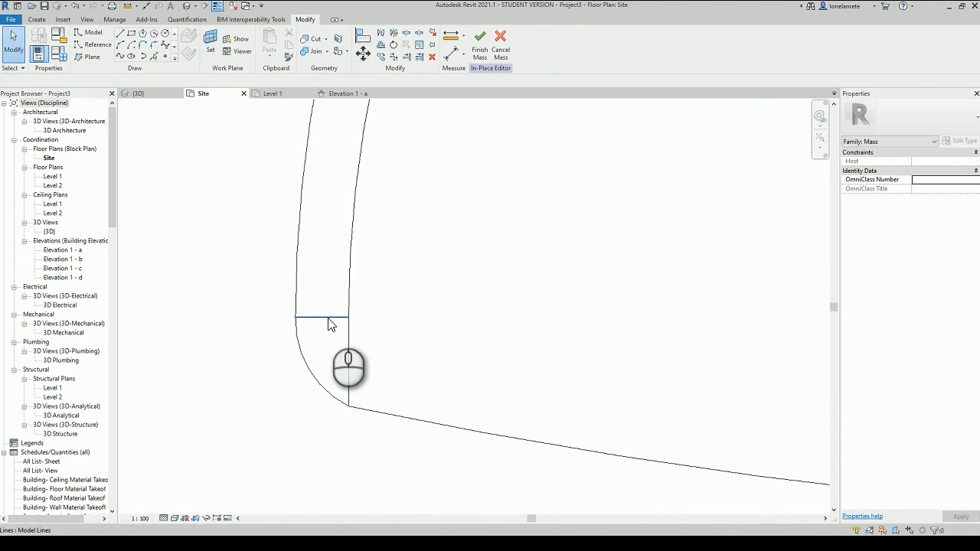
click(328, 319)
key(Delete)
key(Tab)
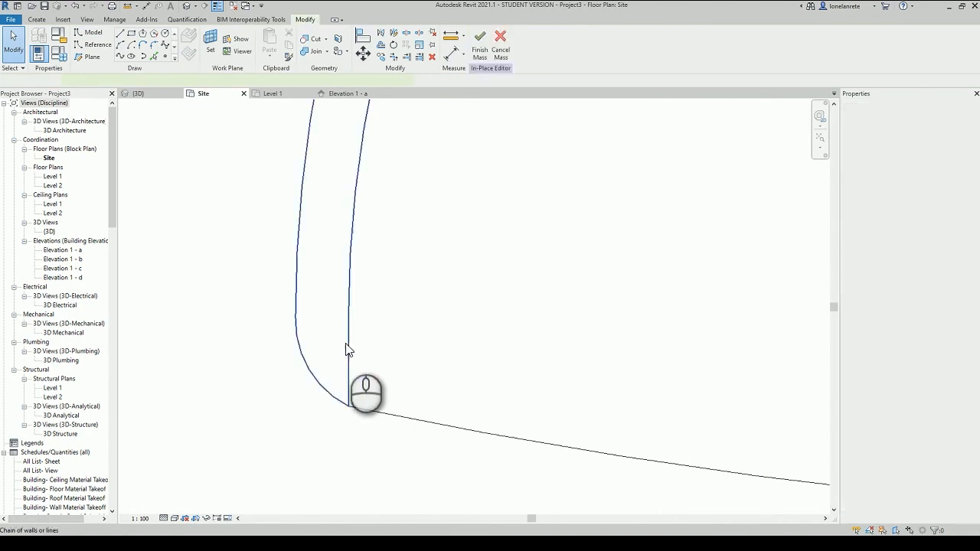
key(Tab)
key(Tab)
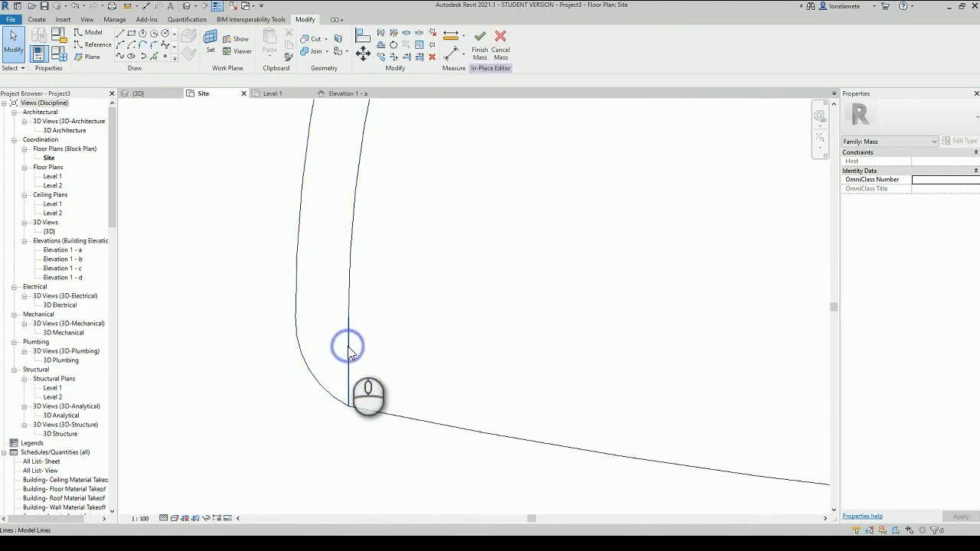
click(348, 353)
key(Delete)
scroll(270, 356, down, 5)
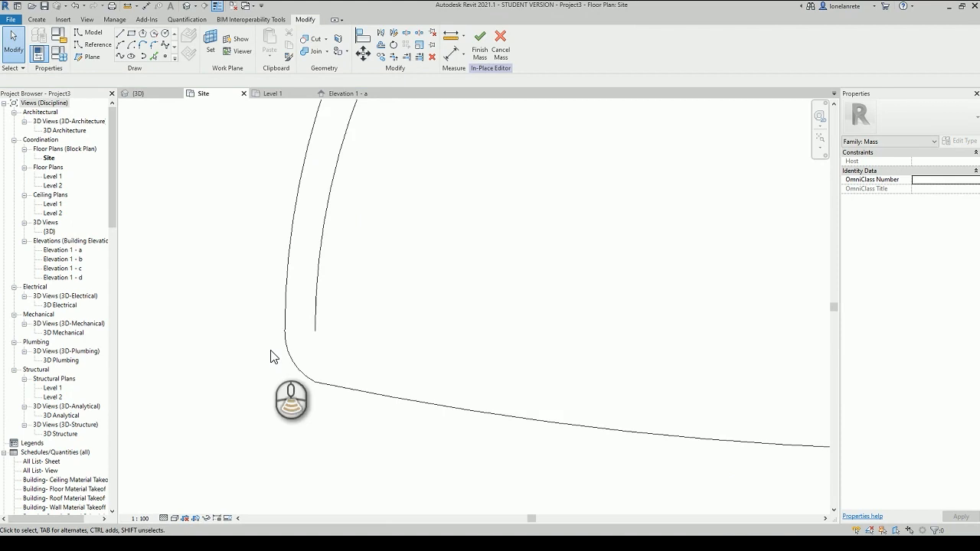
Step: Delete the 1100 horizontal and 1850 vertical construction lines at the profile's right corner
scroll(620, 357, up, 5)
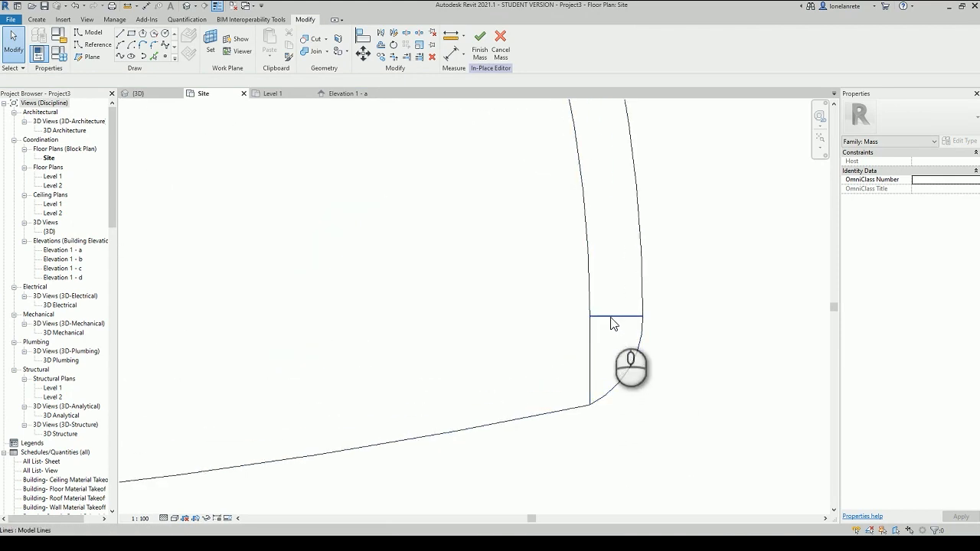
click(611, 317)
key(Delete)
key(Tab)
key(Tab)
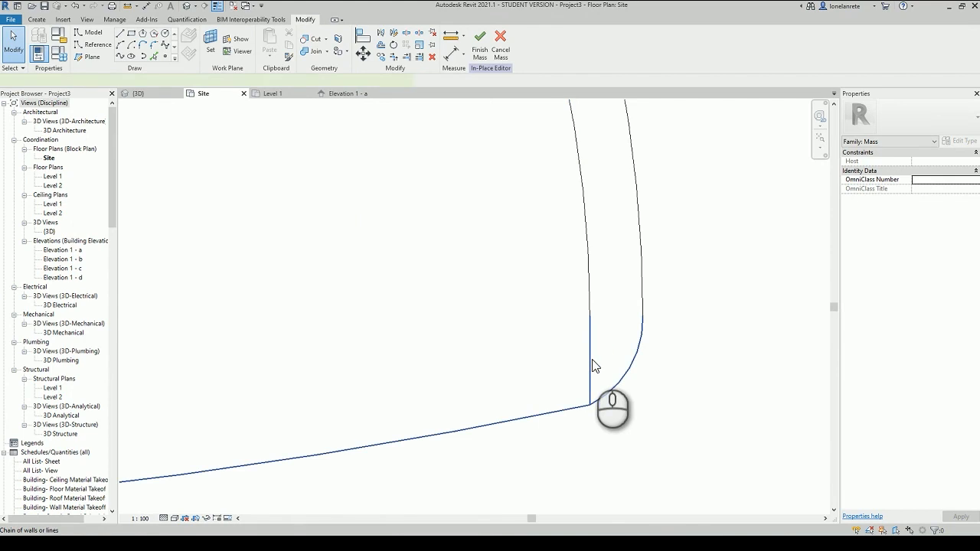
click(592, 360)
click(596, 355)
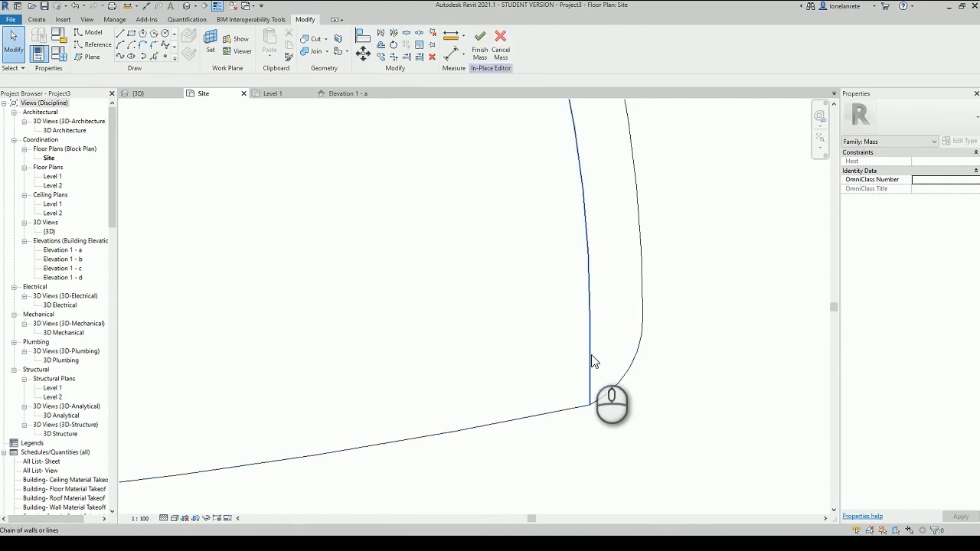
key(Tab)
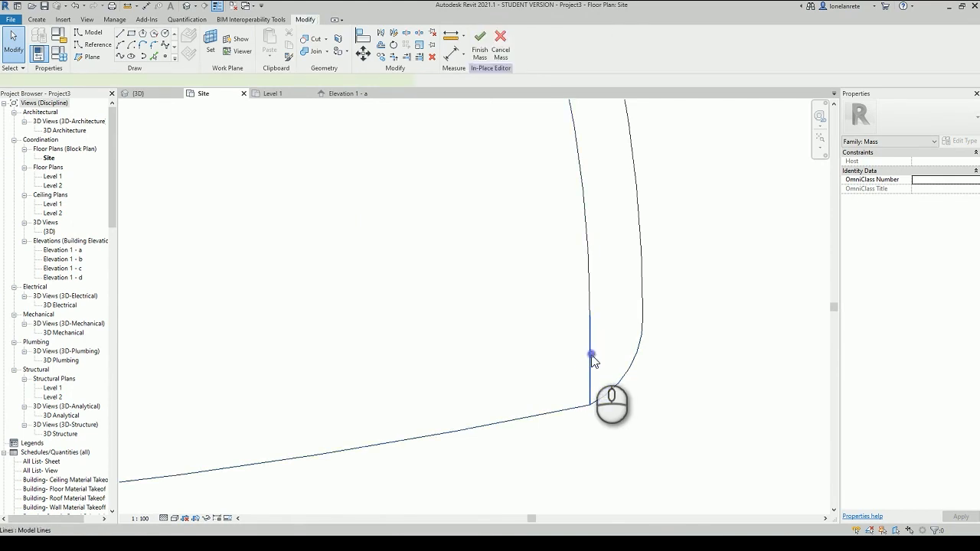
click(591, 360)
key(Delete)
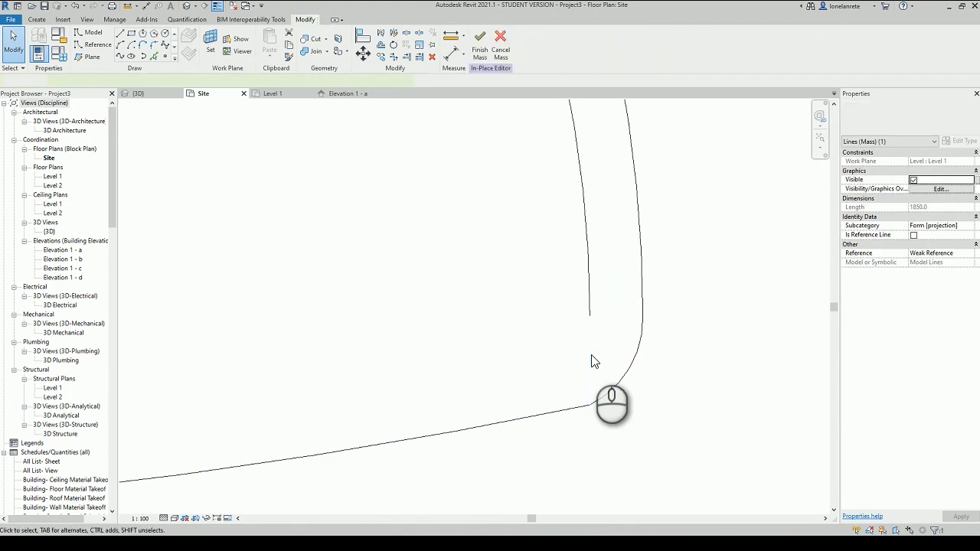
scroll(648, 375, down, 5)
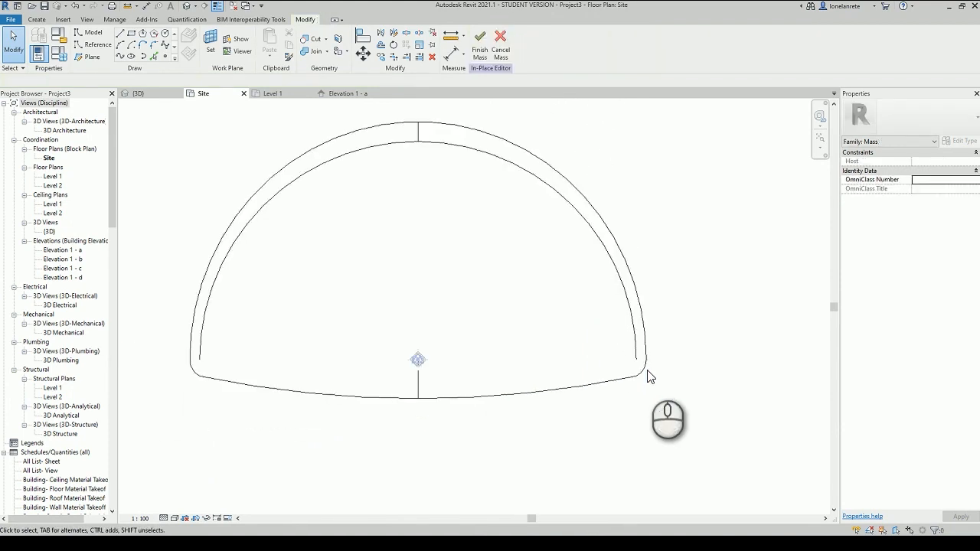
Step: Open the default 3D view and make the Levels annotation category visible in it
click(186, 6)
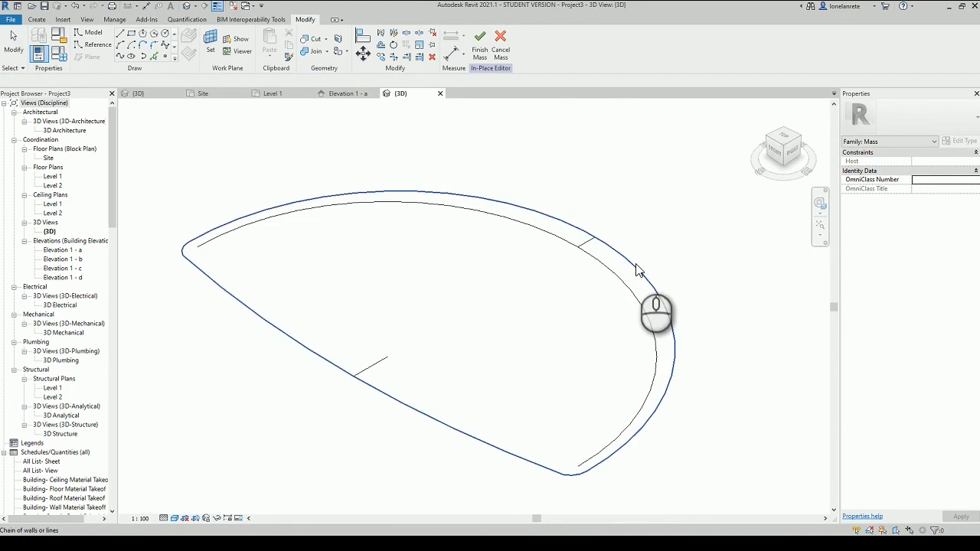
click(636, 270)
shift+middle_drag(728, 378, 639, 419)
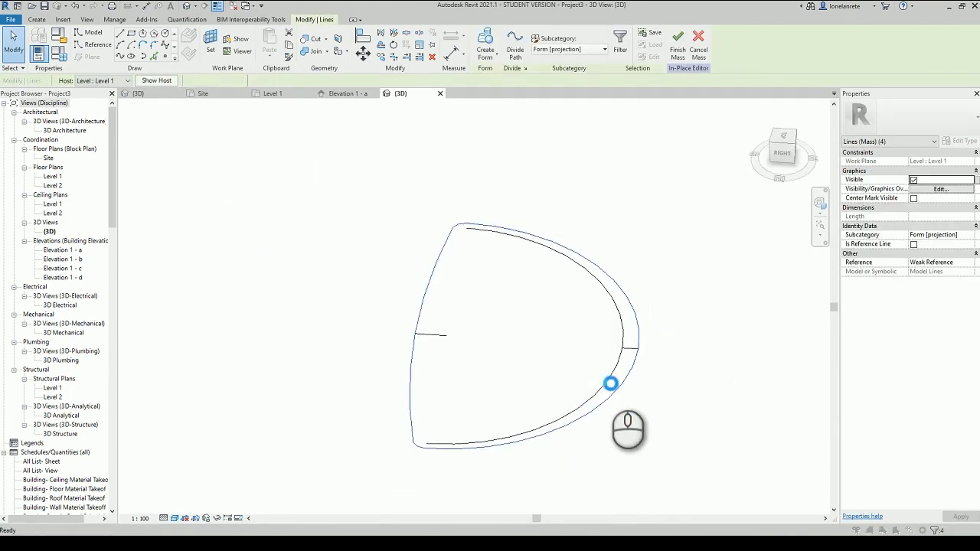
key(v)
key(v)
click(442, 92)
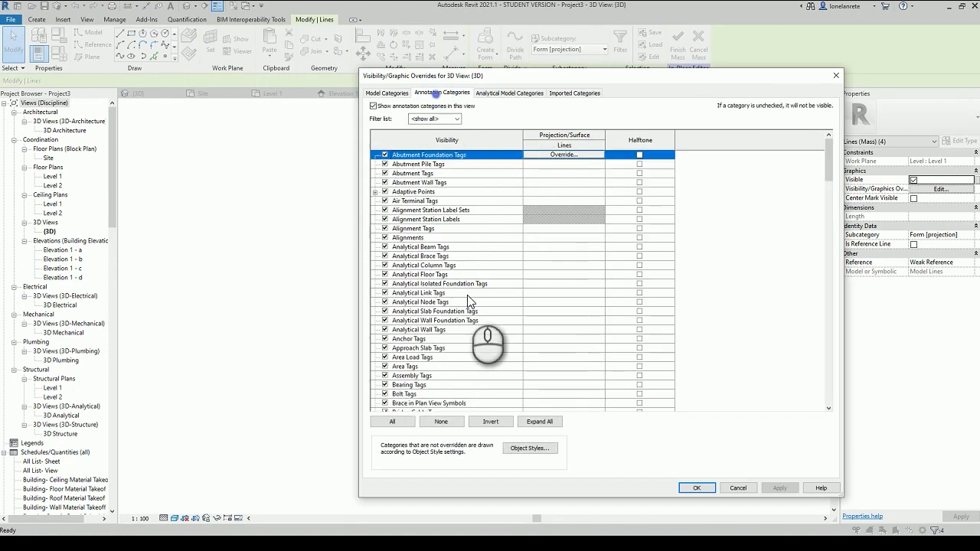
scroll(466, 322, down, 6)
scroll(460, 306, down, 10)
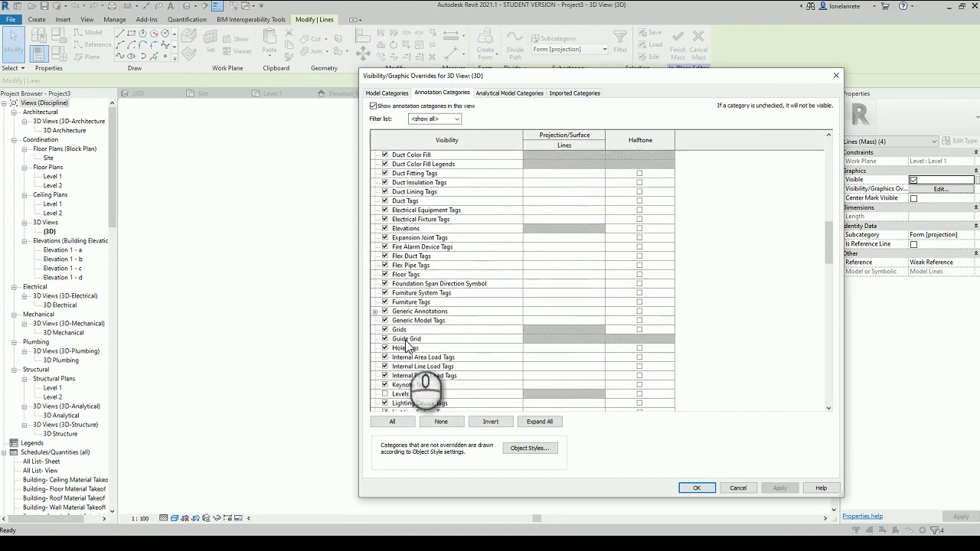
click(385, 348)
click(697, 487)
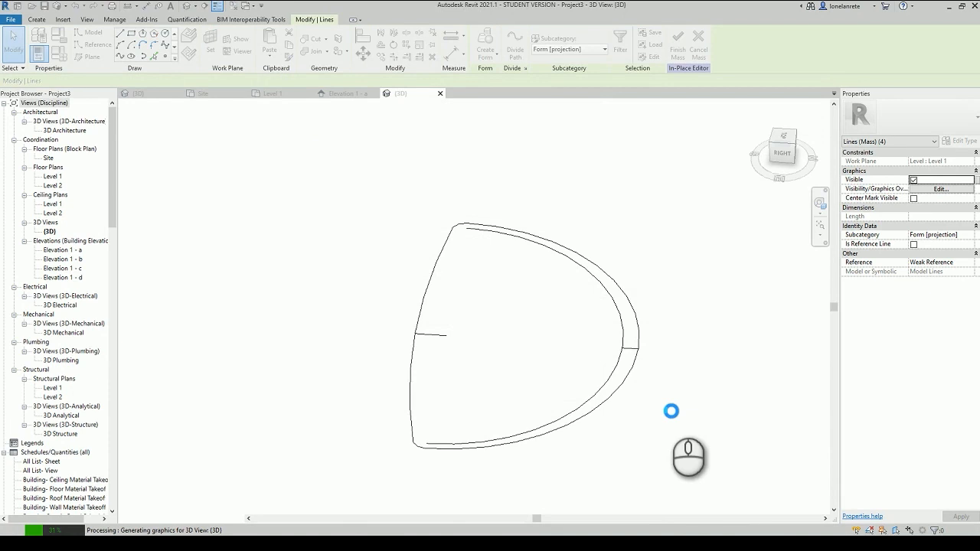
click(670, 411)
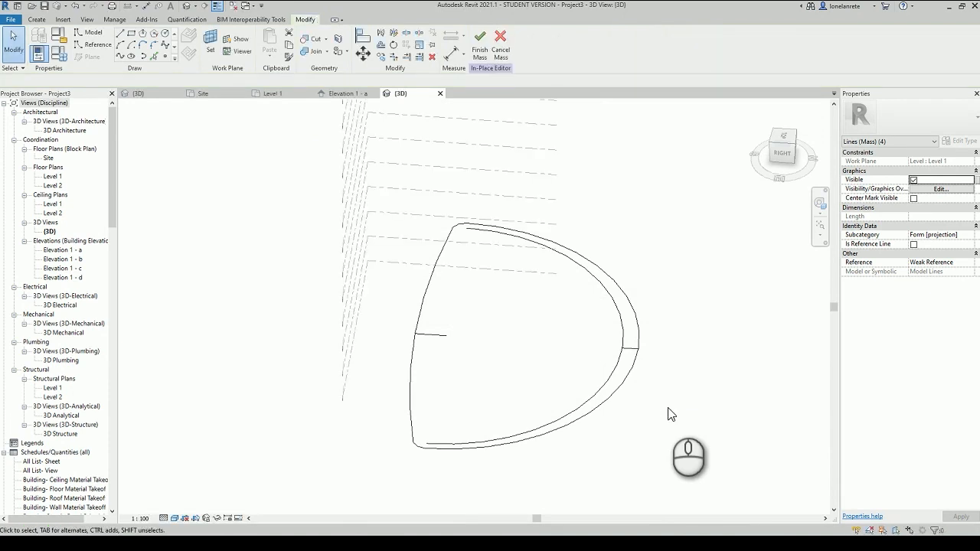
Step: Create a solid form from the closed outer profile chain on Level 1
click(635, 367)
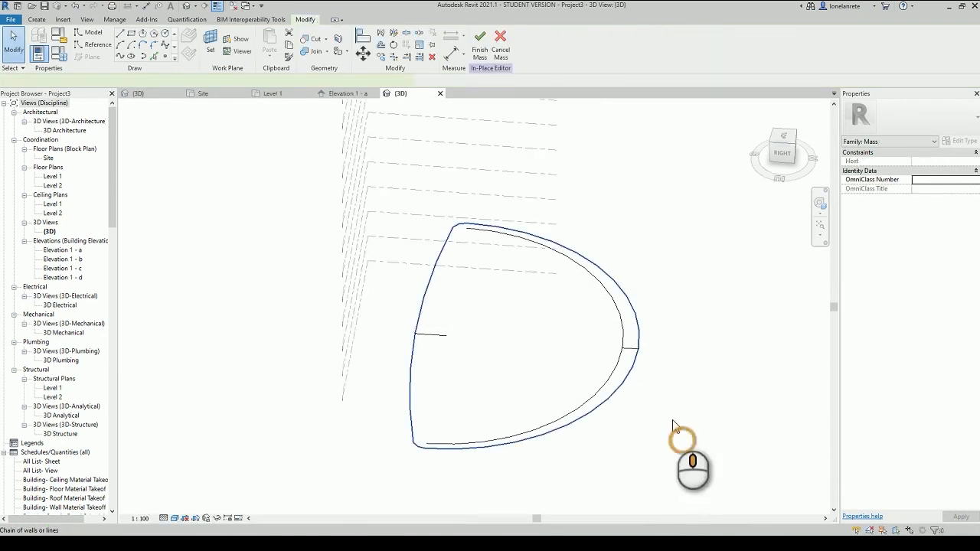
shift+middle_drag(653, 376, 647, 400)
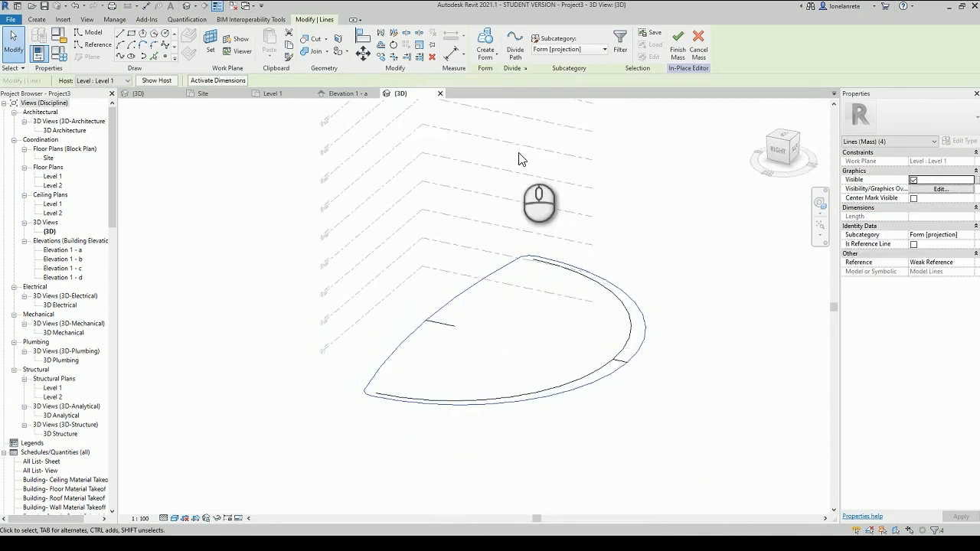
click(488, 65)
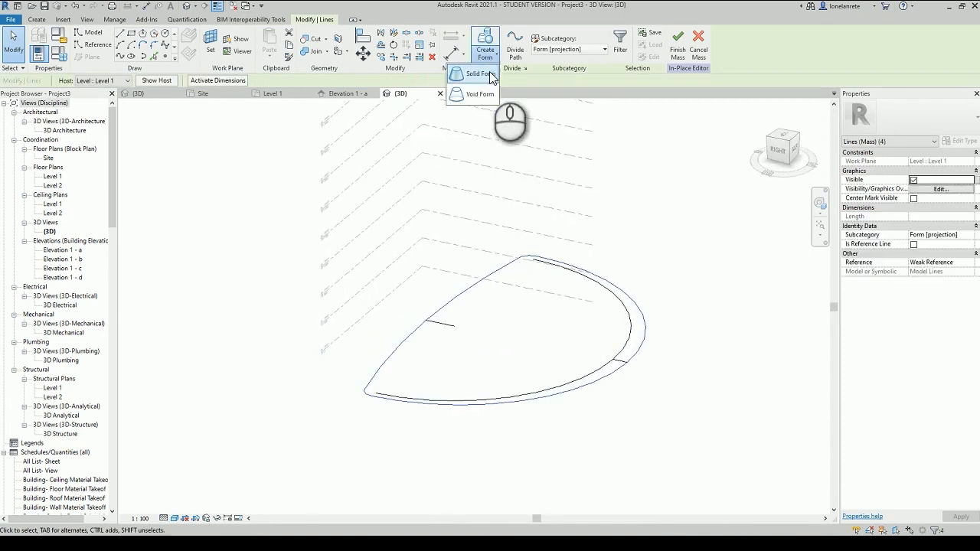
key(Escape)
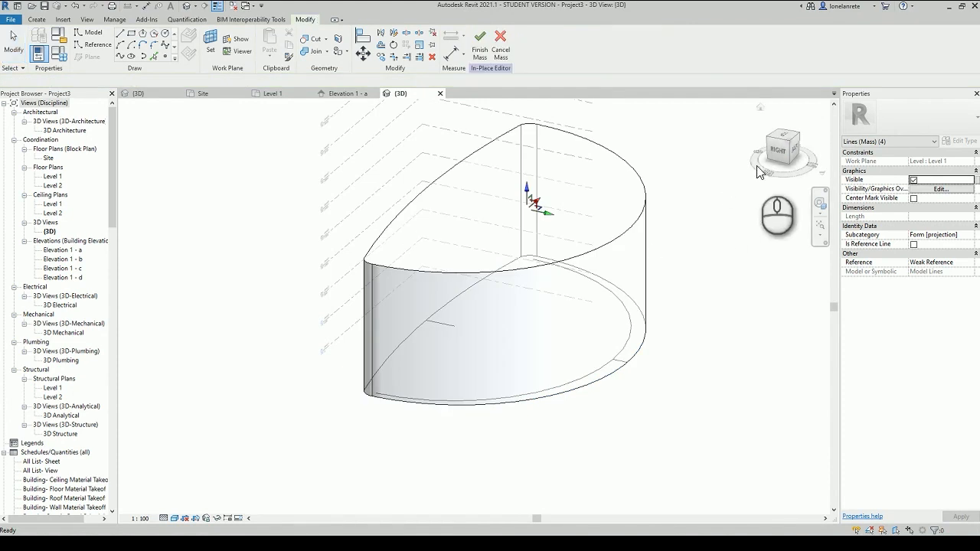
Step: From the right side view, raise the solid form's top face to Level 7 at 25800
click(787, 153)
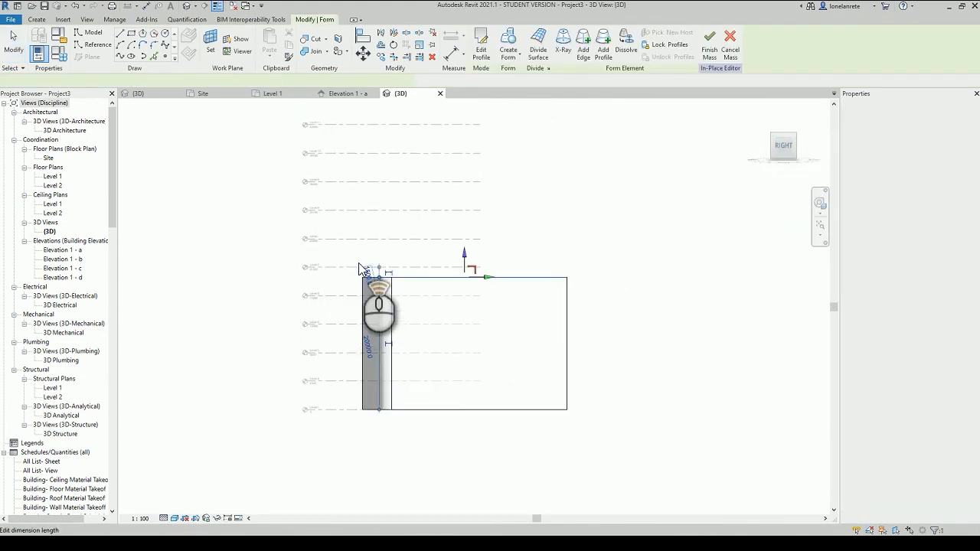
click(359, 270)
scroll(387, 243, up, 4)
middle_drag(482, 295, 627, 493)
scroll(628, 494, down, 1)
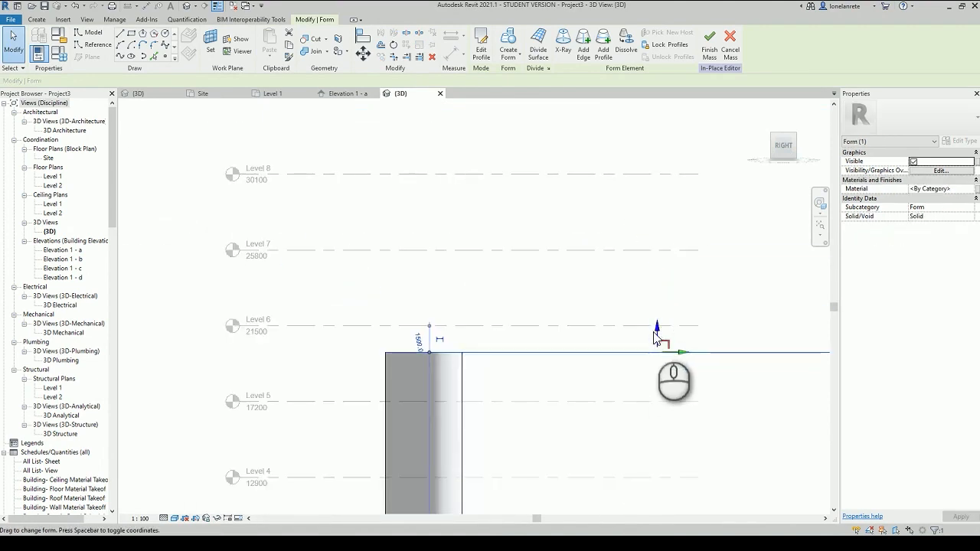
click(656, 341)
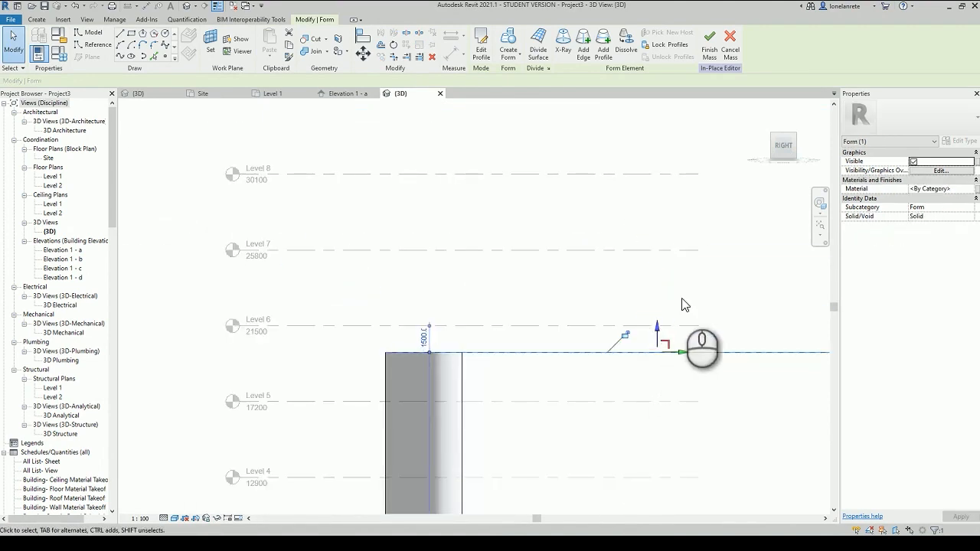
shift+middle_drag(682, 306, 748, 232)
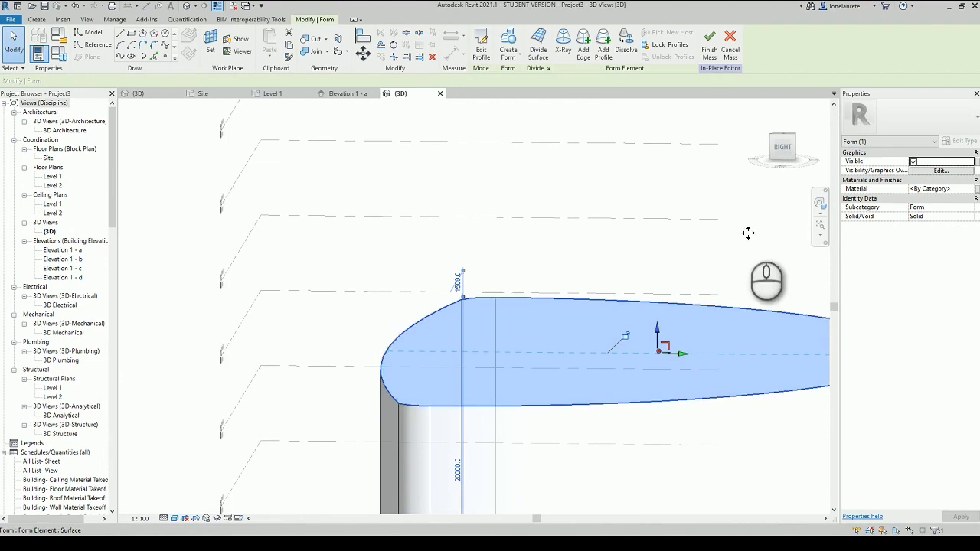
click(781, 155)
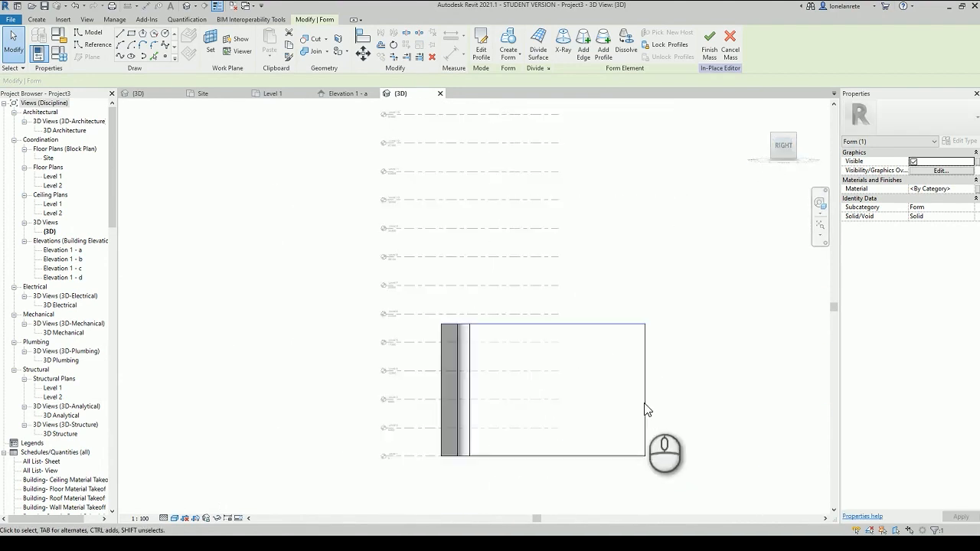
scroll(444, 207, up, 3)
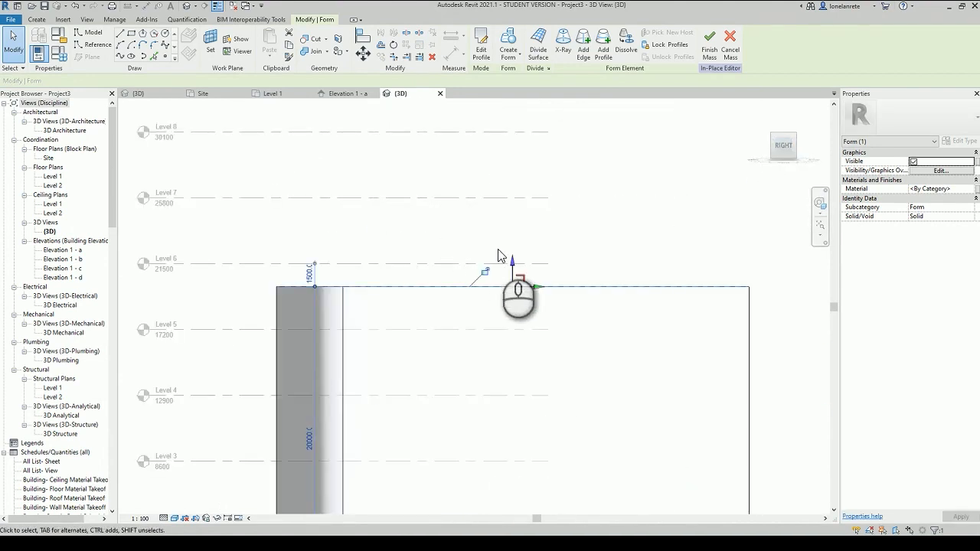
drag(513, 264, 516, 178)
click(626, 178)
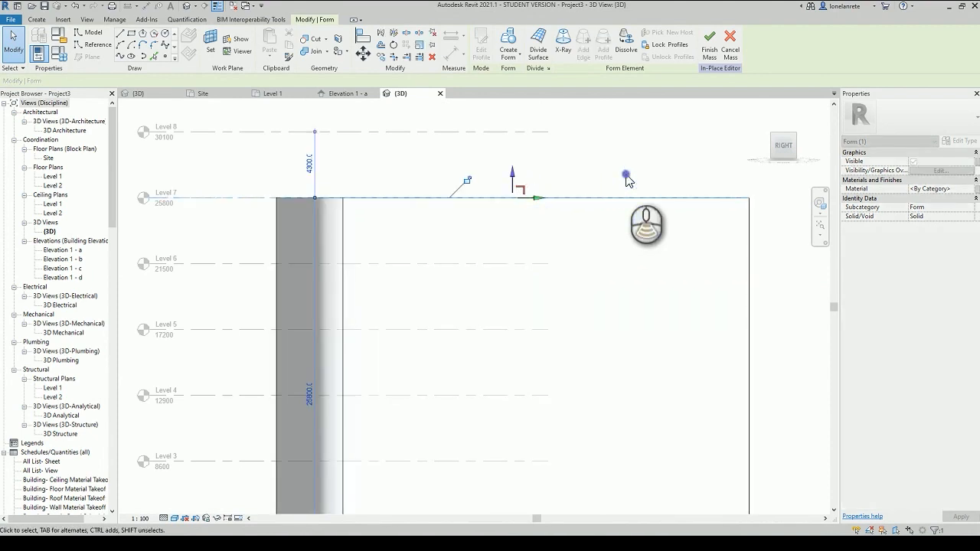
scroll(626, 177, down, 3)
shift+middle_drag(711, 218, 682, 289)
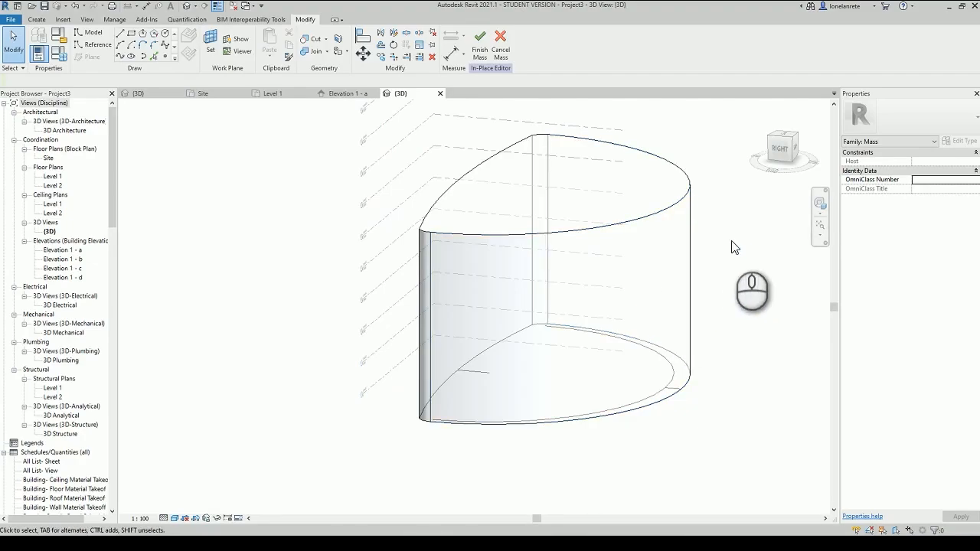
middle_drag(732, 246, 591, 265)
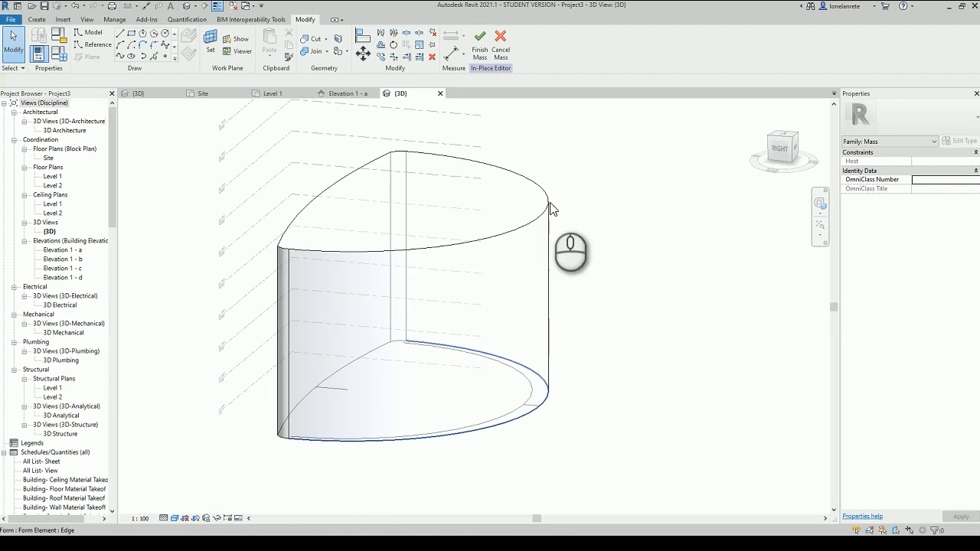
shift+middle_drag(663, 220, 623, 322)
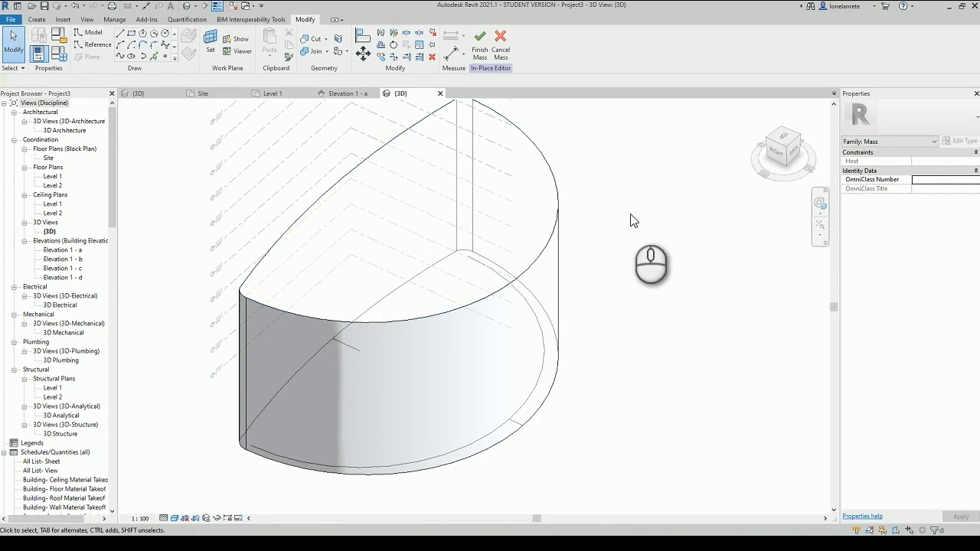
Step: Draw a reference line on Level 1 from the end of the short centre line to the outer arc, 26450 long
click(104, 48)
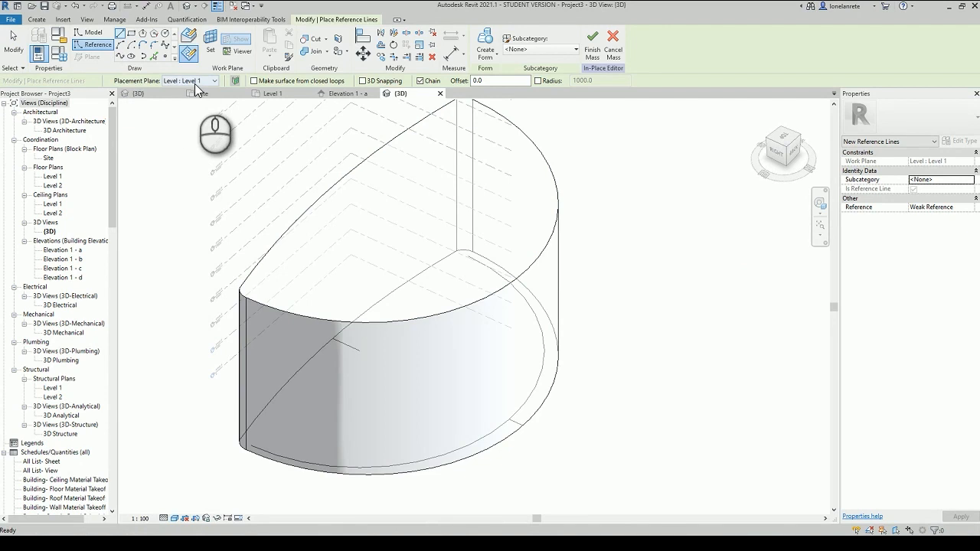
click(358, 351)
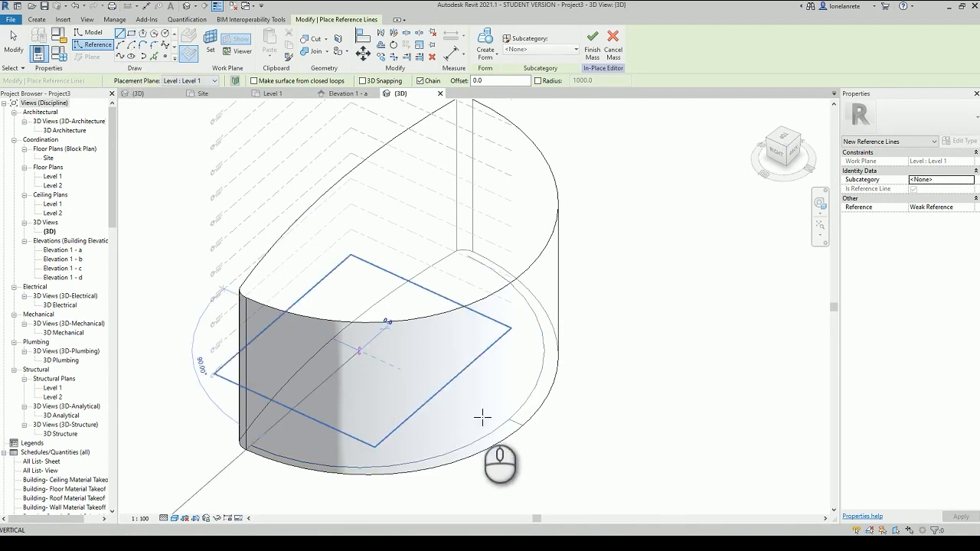
click(525, 425)
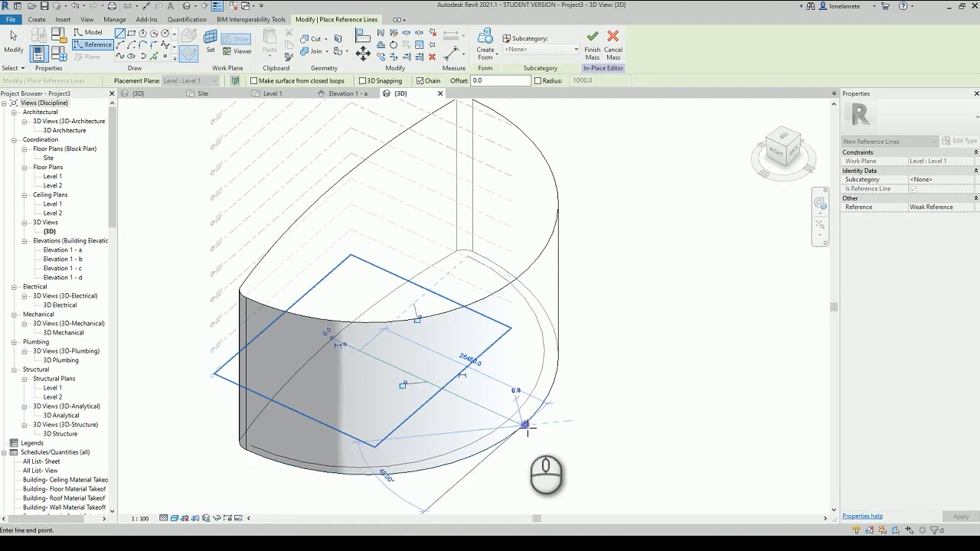
key(Escape)
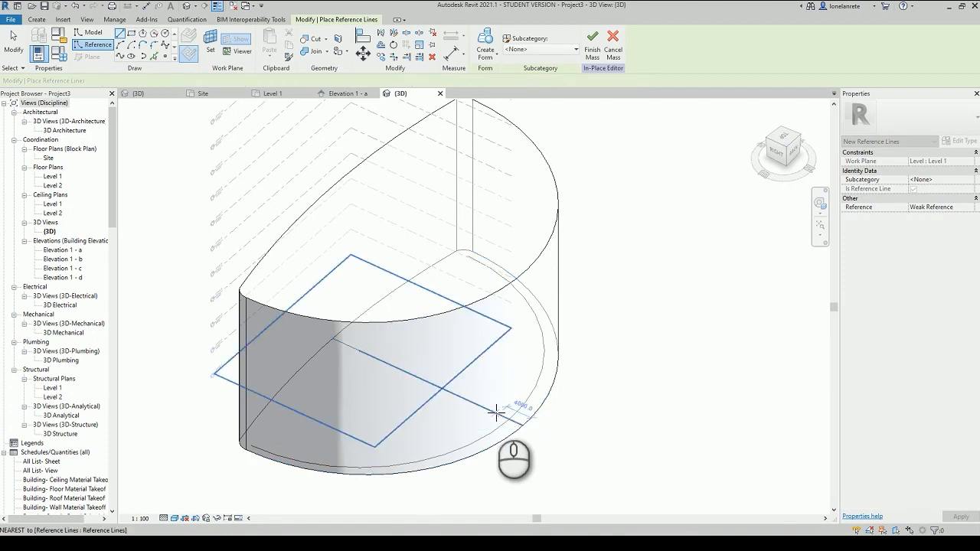
key(Escape)
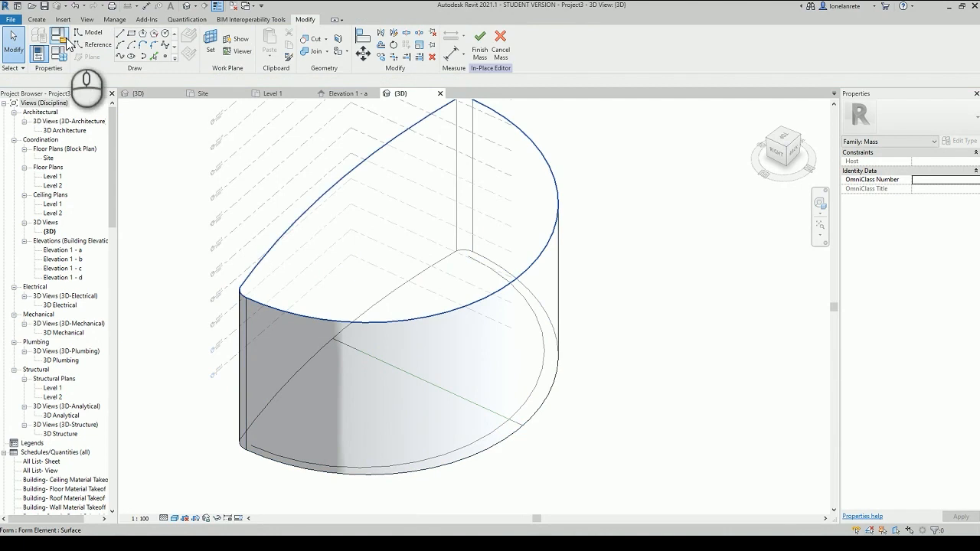
Step: On the Level 1 reference line's vertical plane, complete a rectangle of reference lines 26450 wide and 25800 high up to the solid's top
click(88, 44)
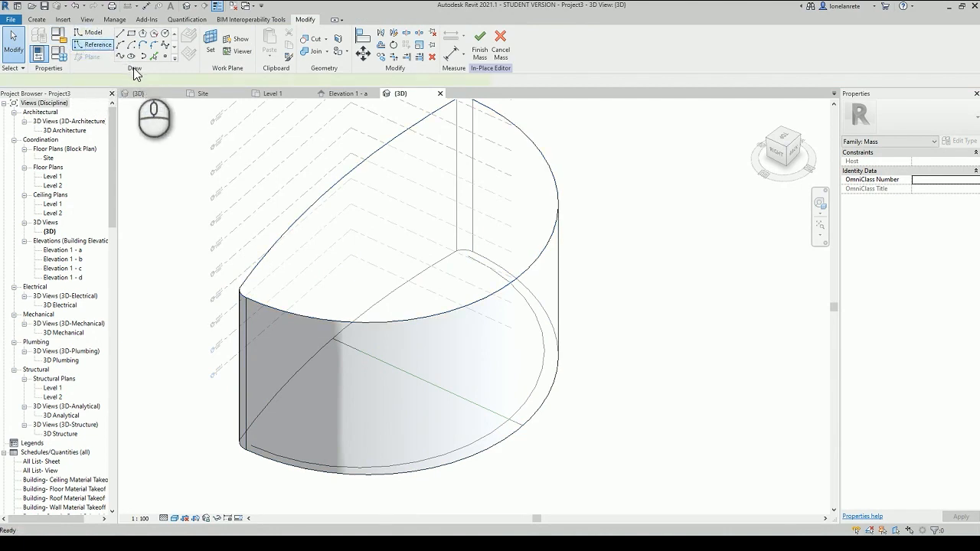
click(189, 80)
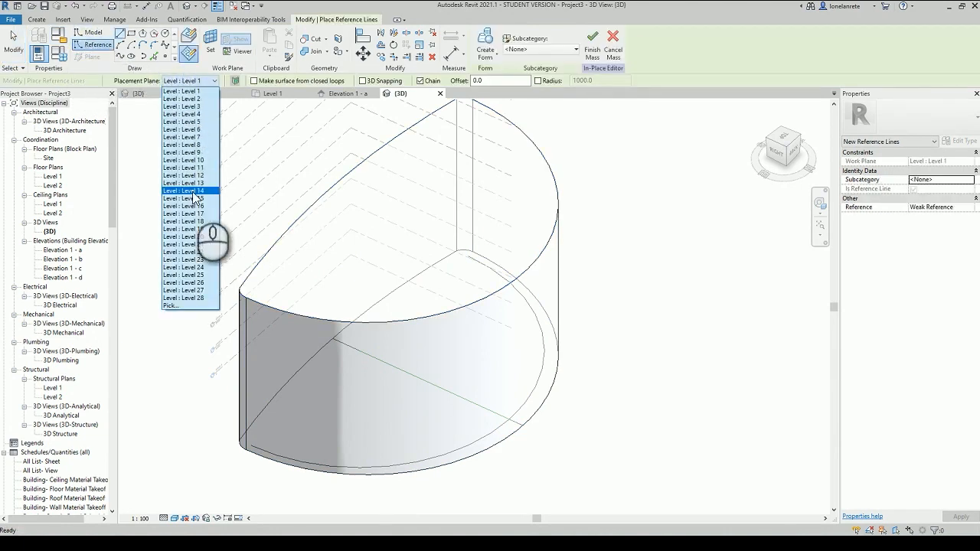
click(175, 306)
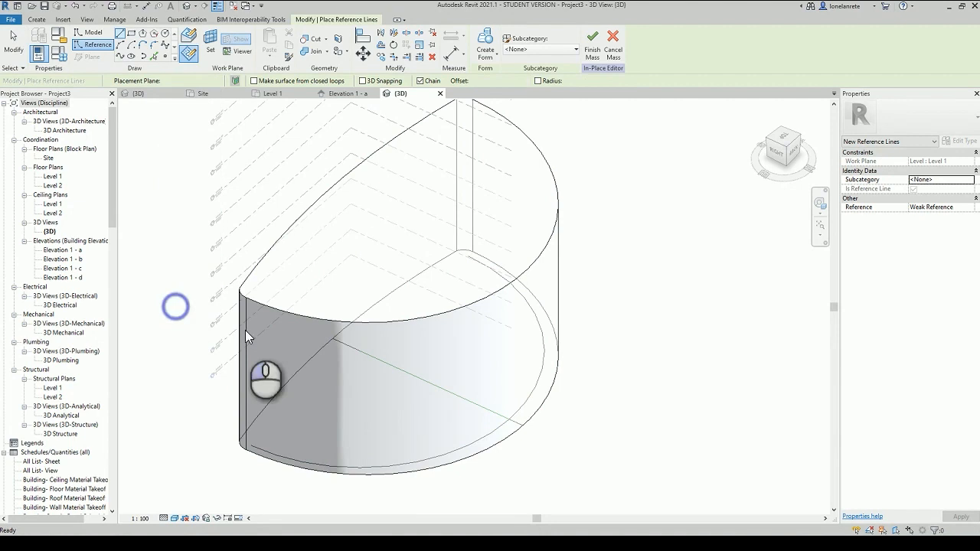
click(421, 378)
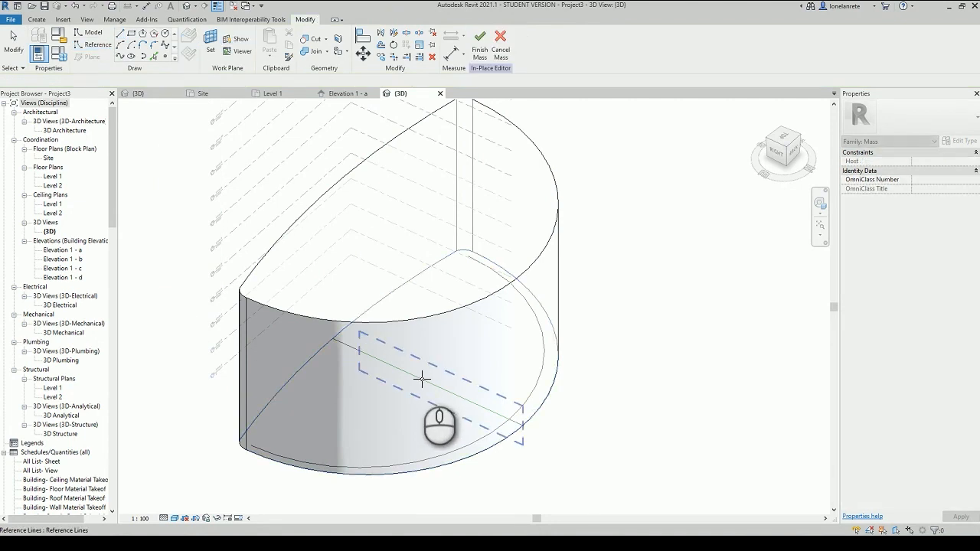
click(359, 350)
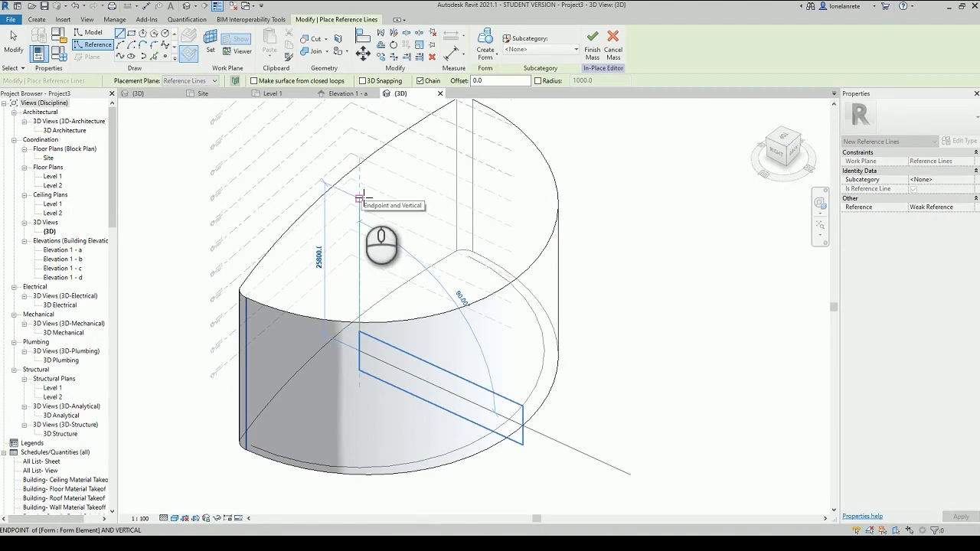
click(360, 195)
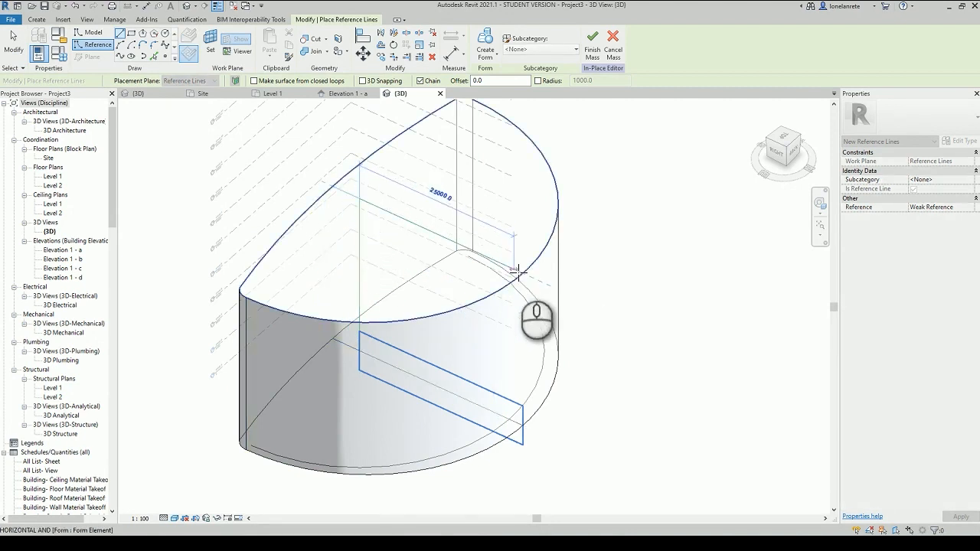
click(521, 274)
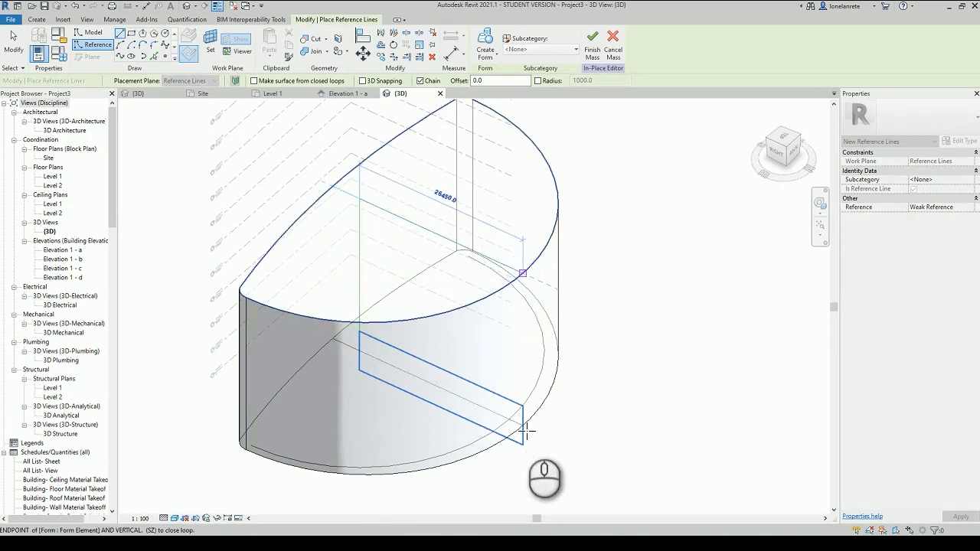
click(526, 431)
click(523, 431)
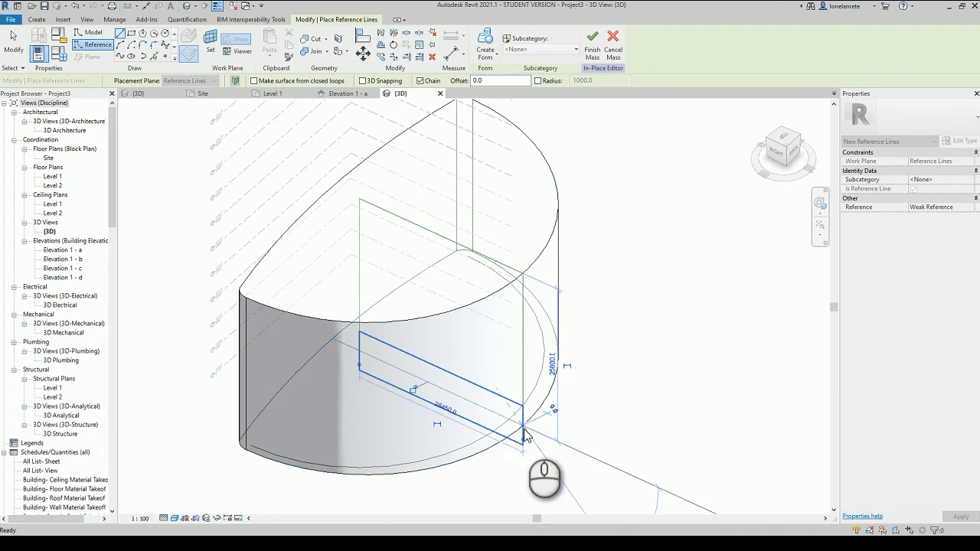
key(Escape)
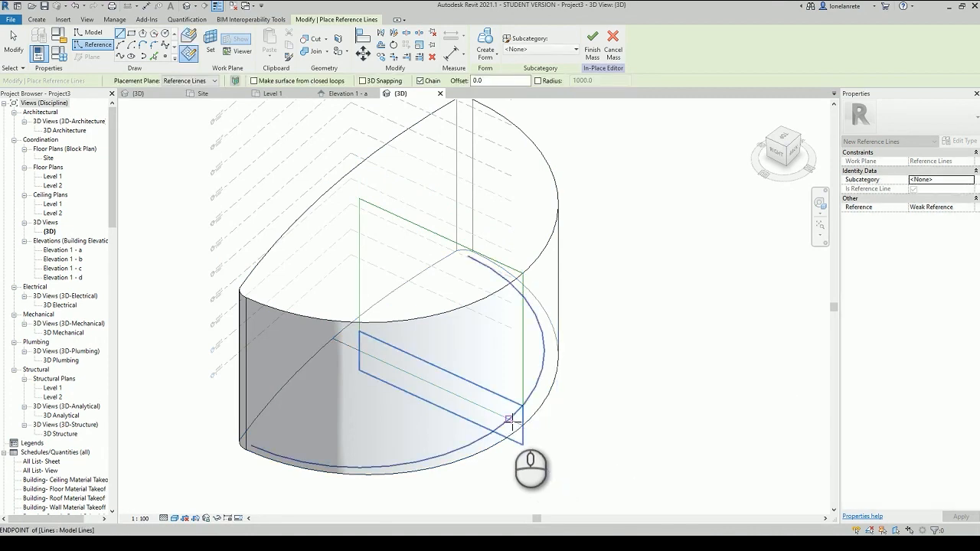
Step: Draw a 25800 high vertical reference line from the inner arc's endpoint on Level 1 up to the top horizontal reference line
click(510, 420)
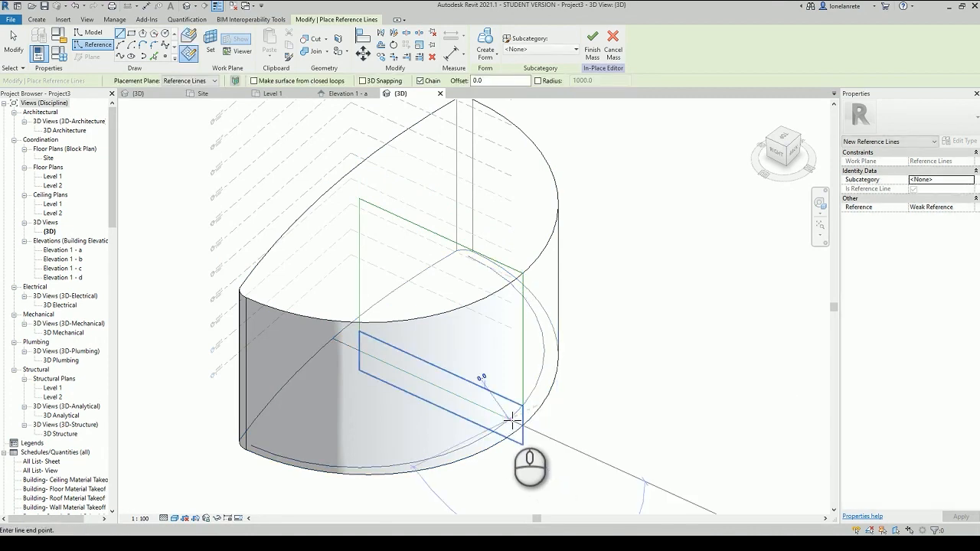
click(514, 273)
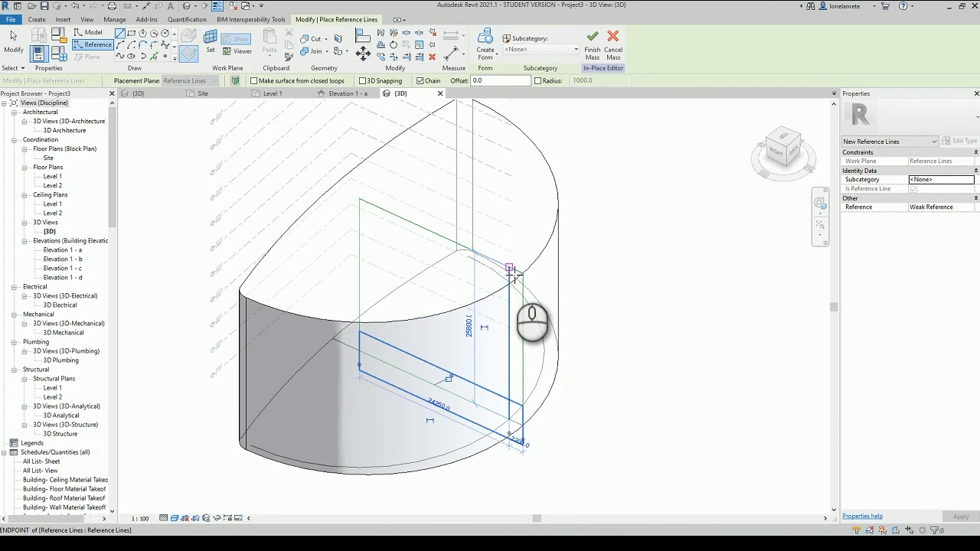
key(Escape)
middle_drag(589, 410, 608, 405)
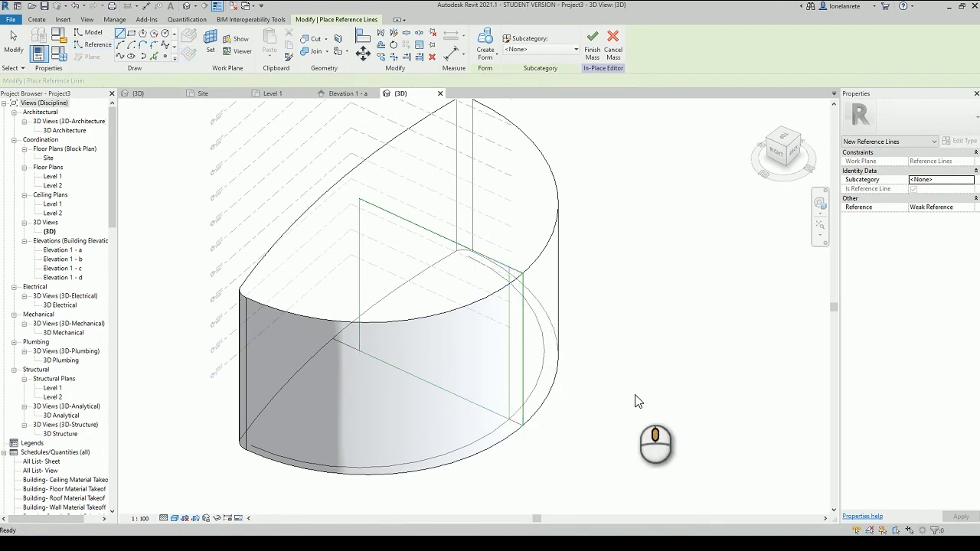
key(Escape)
Step: Examine the inner vertical reference line and its spacing to the neighbouring lines from the right side view
scroll(516, 357, up, 2)
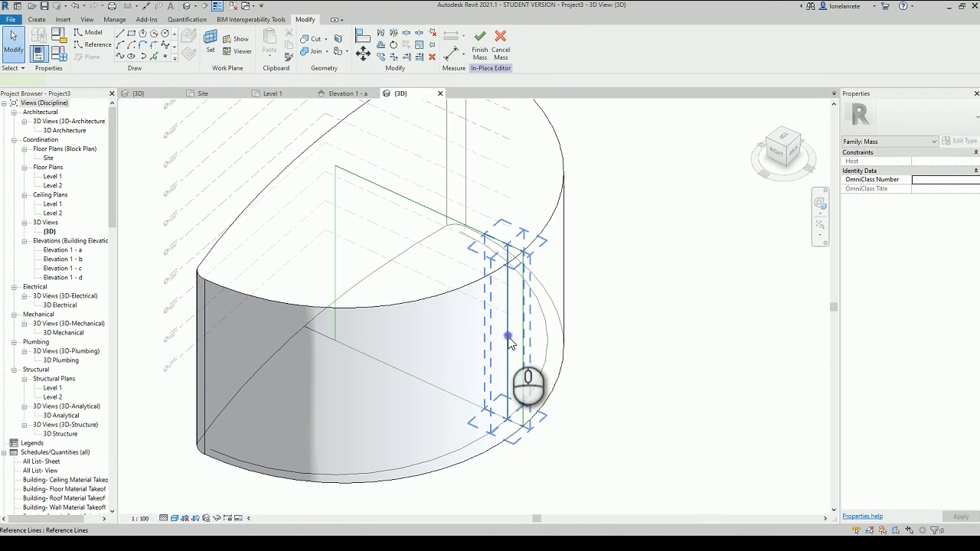
click(509, 337)
shift+middle_drag(528, 312, 547, 268)
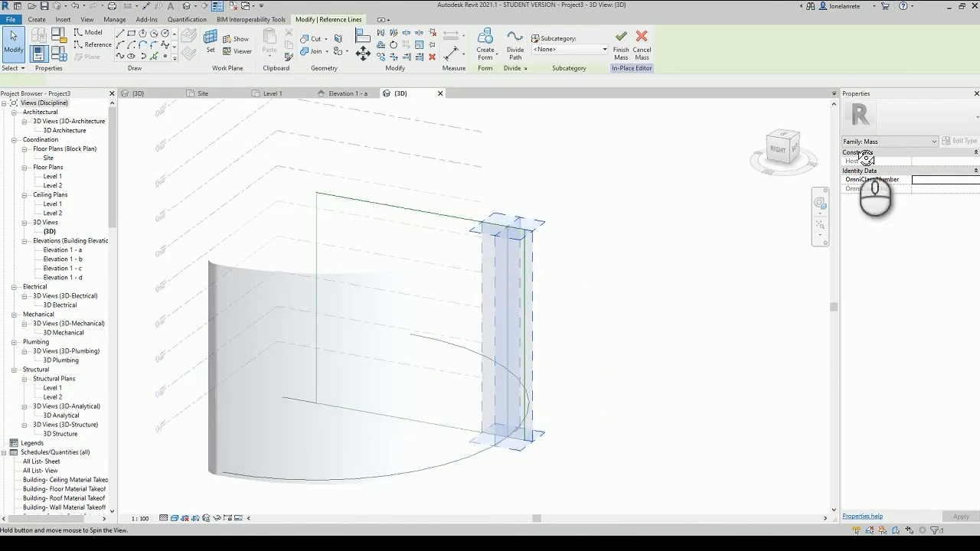
click(784, 151)
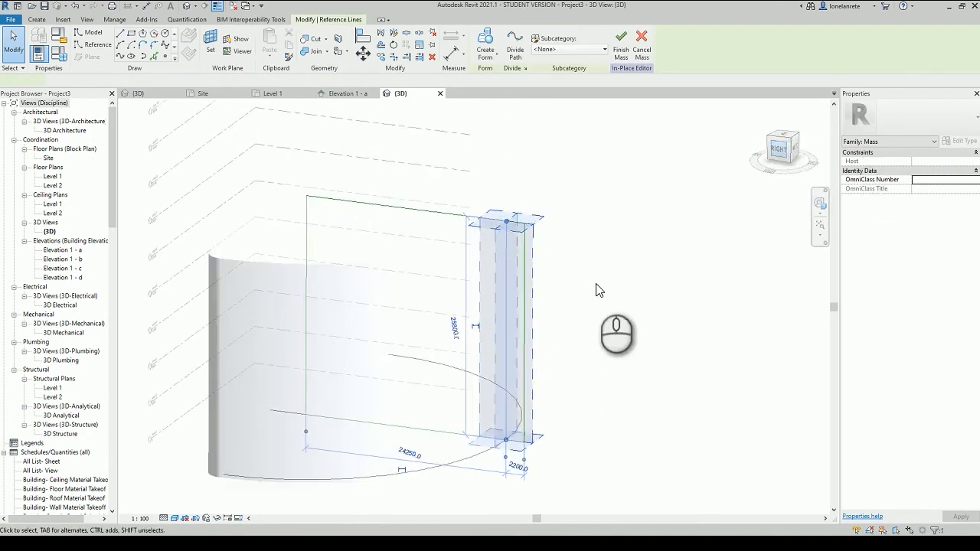
middle_drag(598, 289, 647, 259)
scroll(646, 260, down, 4)
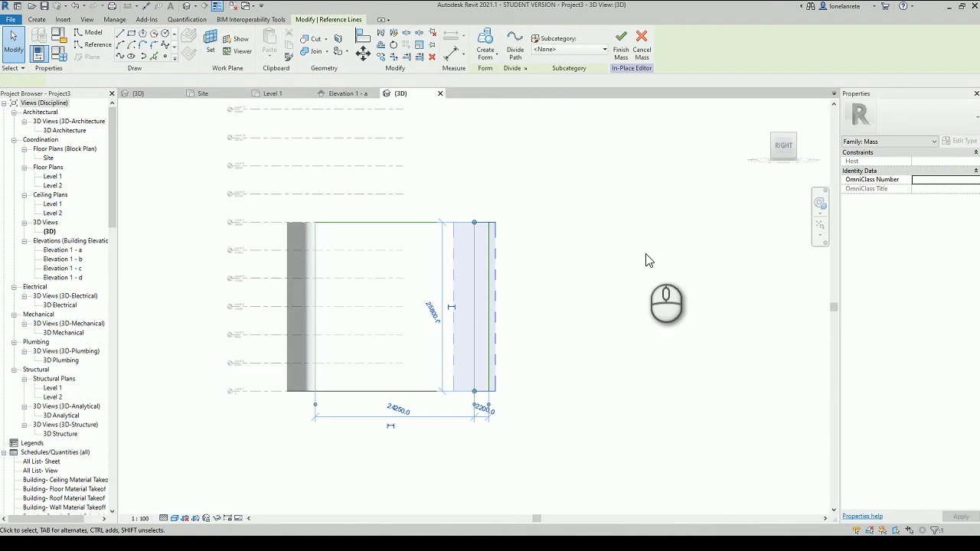
scroll(411, 262, up, 2)
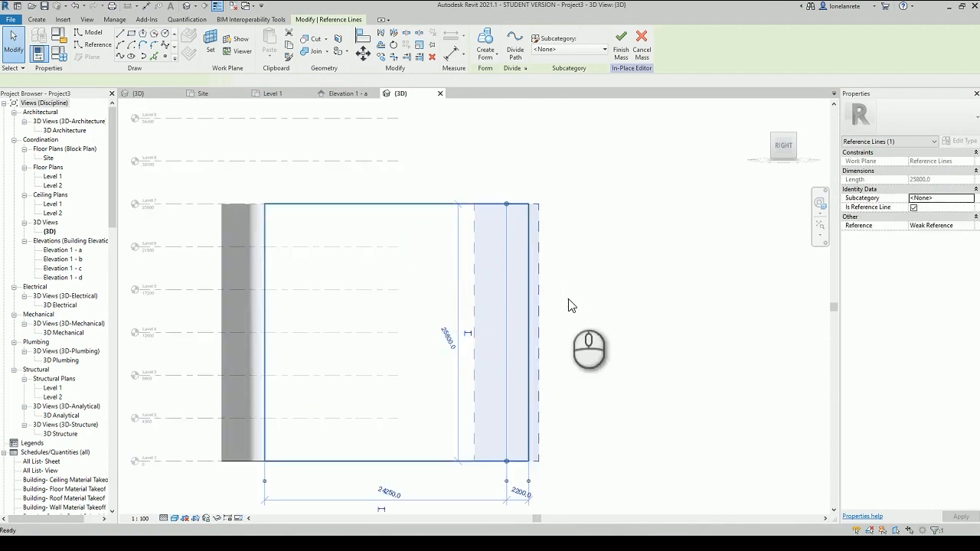
click(568, 304)
shift+middle_drag(580, 303, 527, 390)
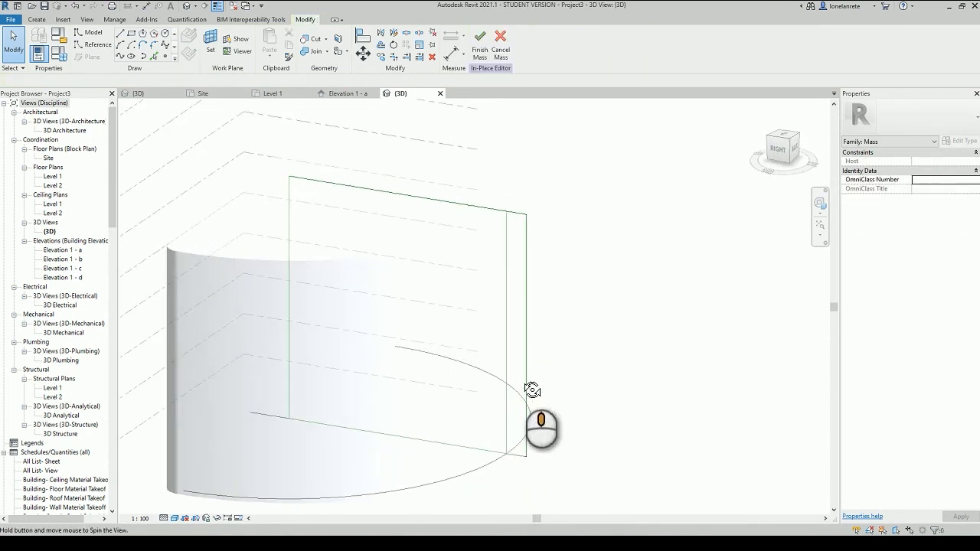
Step: Start model lines with the Level 1 reference line's vertical plane as placement plane, facing it in the right side view
click(91, 32)
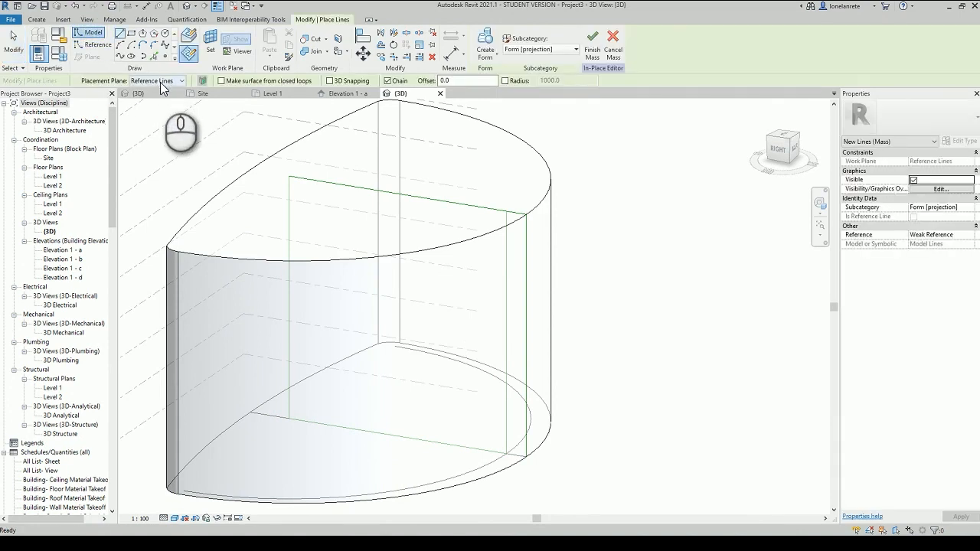
click(157, 81)
click(153, 313)
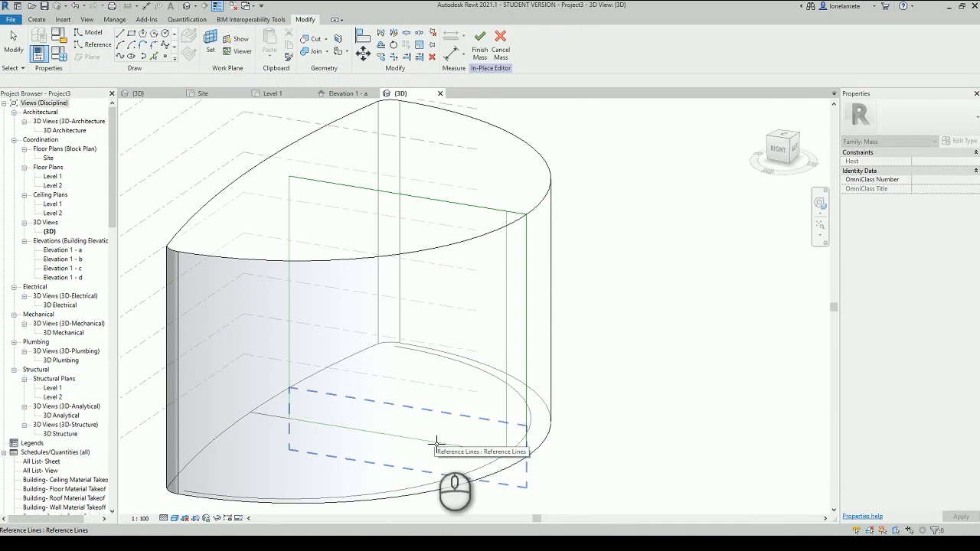
click(434, 448)
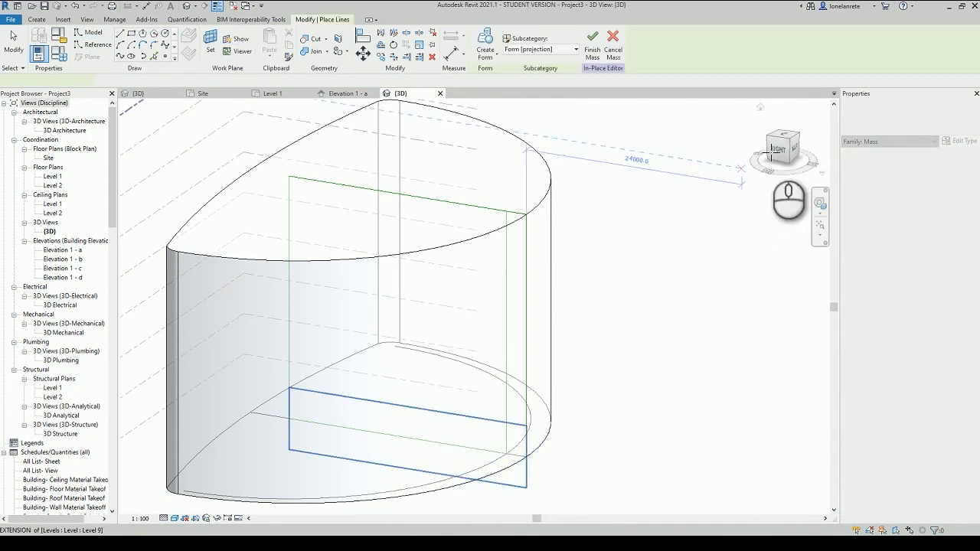
scroll(328, 254, down, 1)
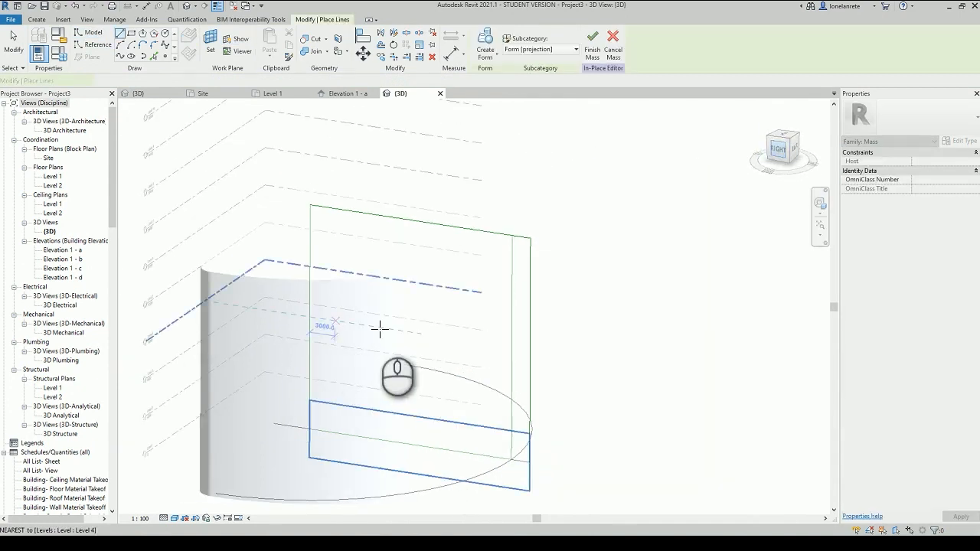
scroll(544, 328, down, 4)
shift+middle_drag(544, 329, 562, 388)
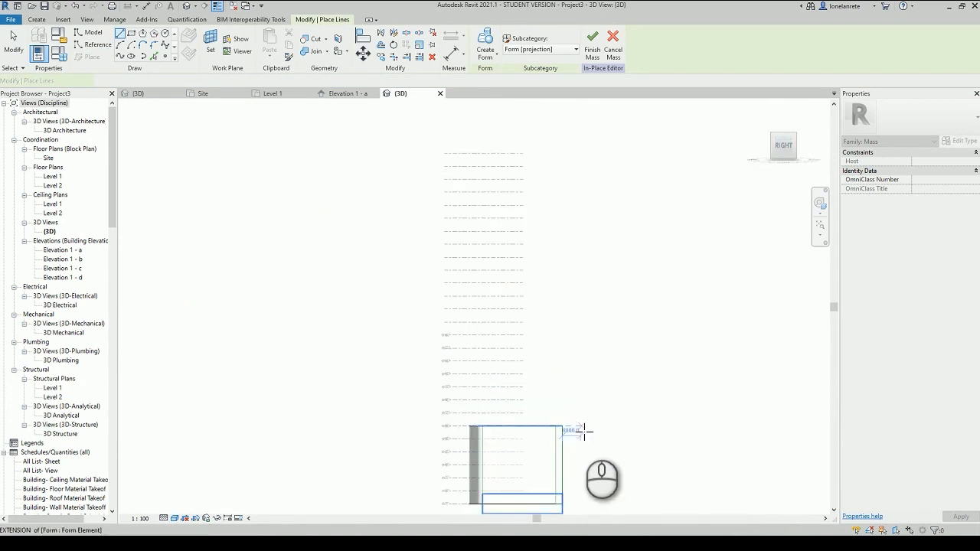
Step: Draw two chained model lines from the outer bottom corner to the centre vertical reference line at Level 4 and up to the outer top corner
middle_drag(584, 431, 552, 406)
scroll(568, 483, up, 4)
scroll(487, 469, up, 9)
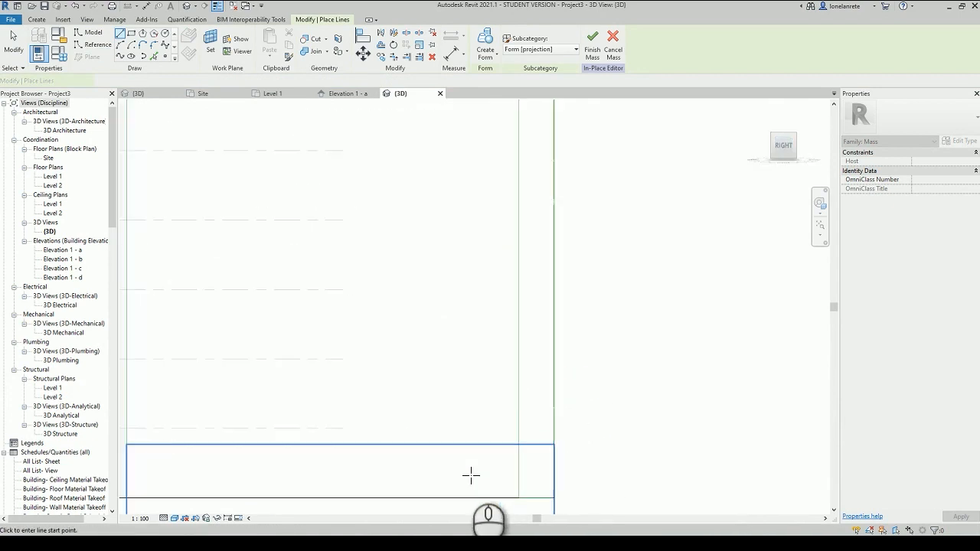
click(470, 474)
scroll(500, 446, down, 1)
scroll(464, 360, down, 1)
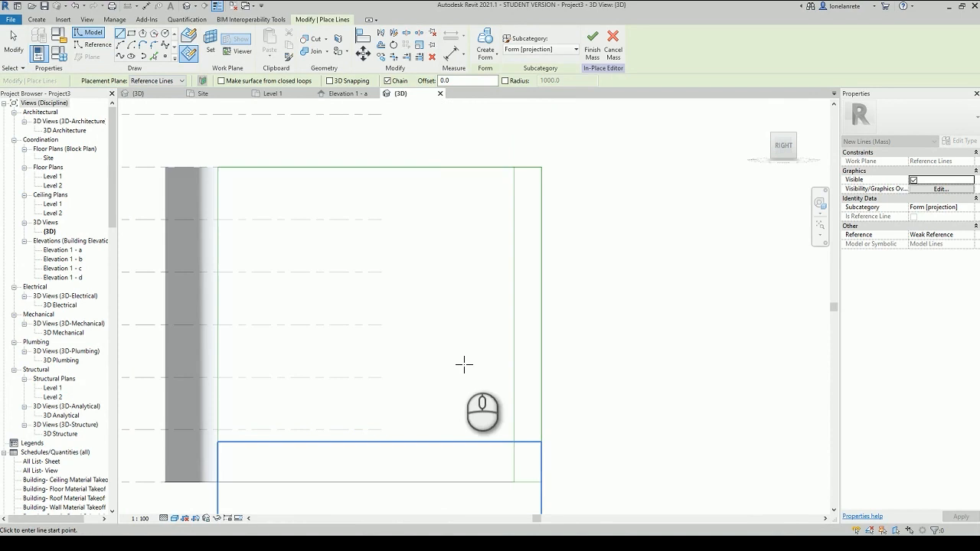
click(541, 482)
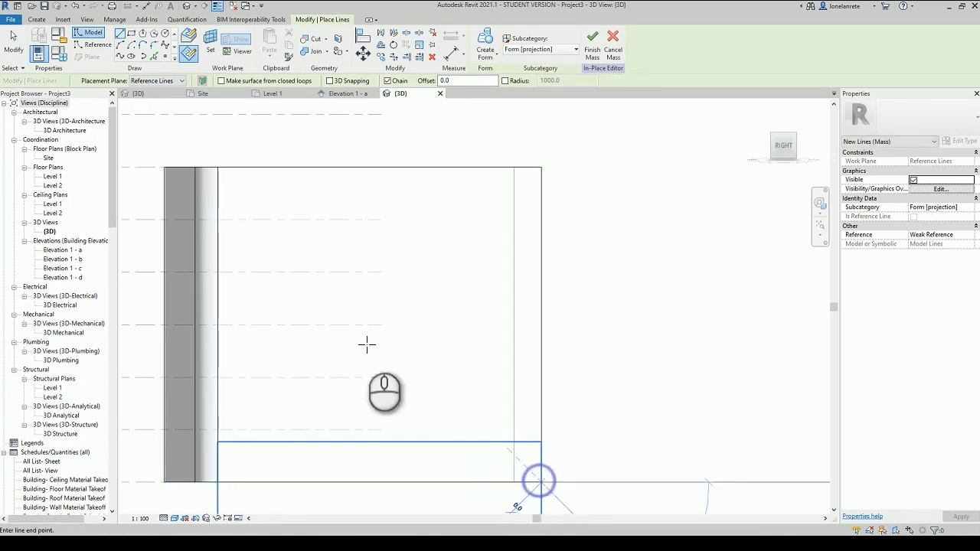
click(219, 326)
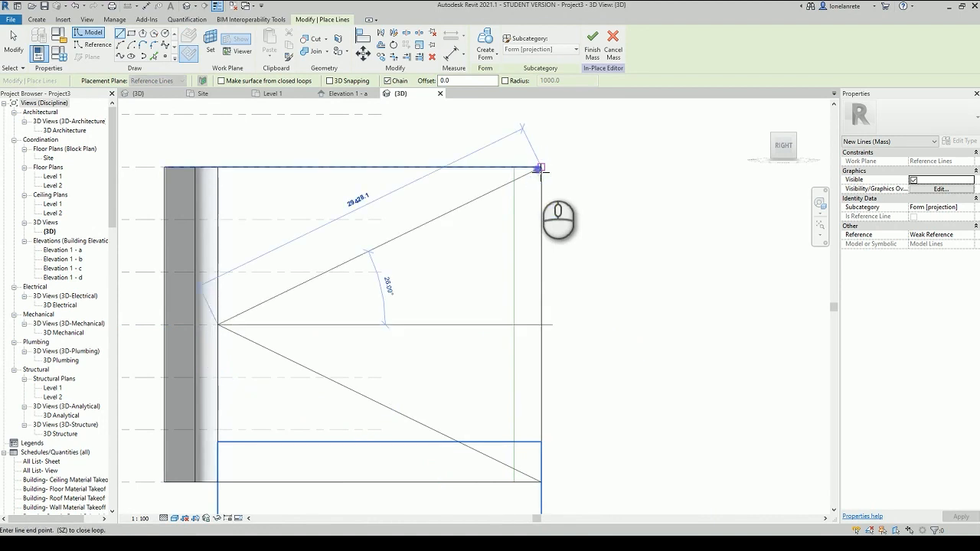
click(540, 169)
scroll(542, 168, down, 1)
key(Escape)
key(Escape)
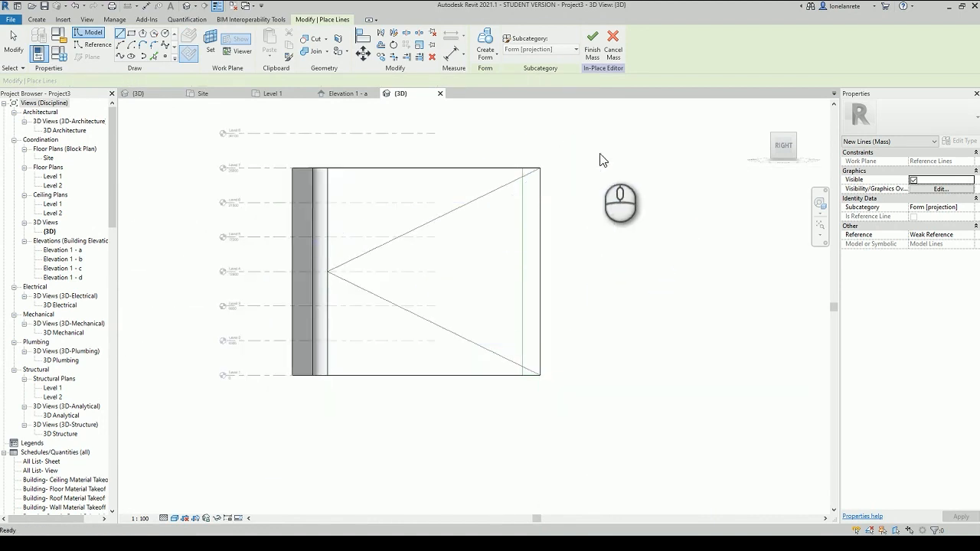
Step: Draw a vertical model line about 34000 long, 8000 outside the mass's outer edge, spanning from Level 8 to below Level 1
click(605, 134)
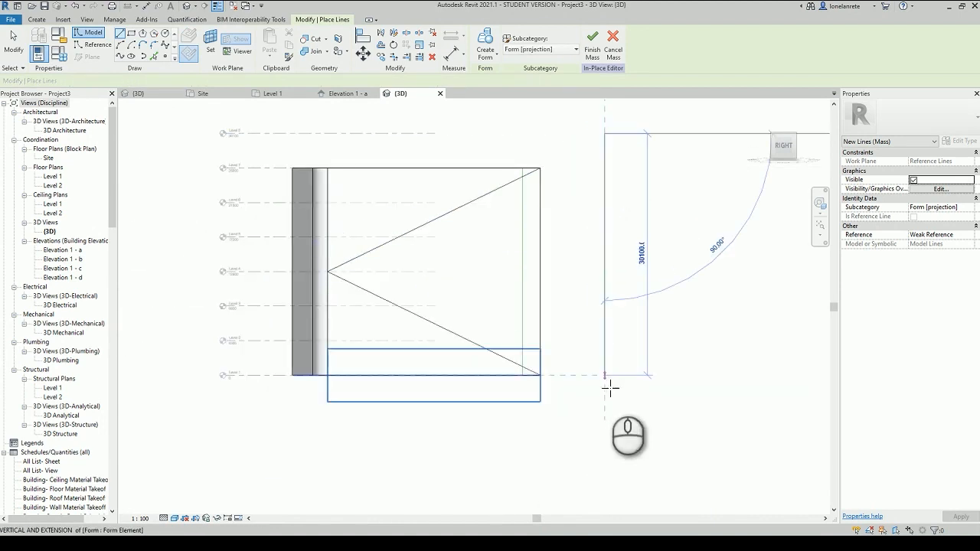
click(605, 406)
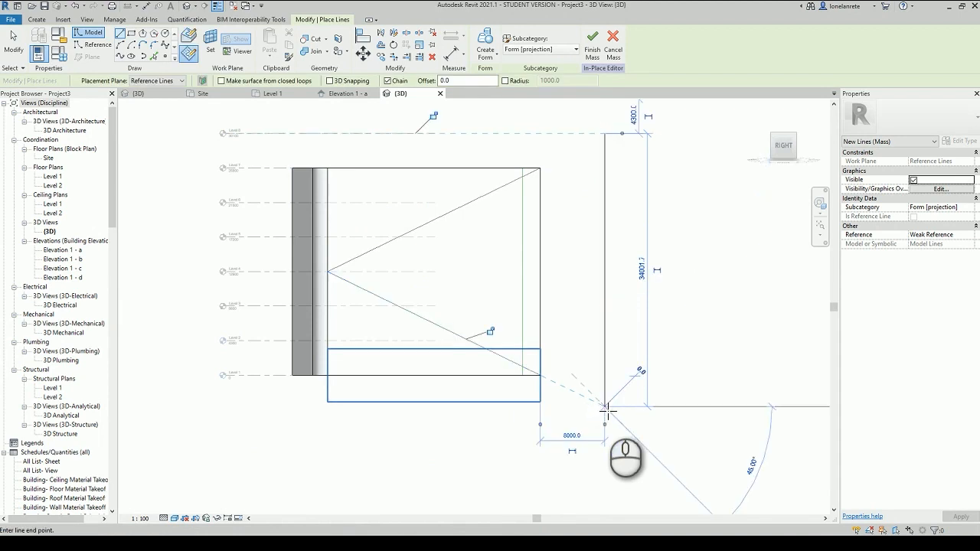
key(Escape)
key(Escape)
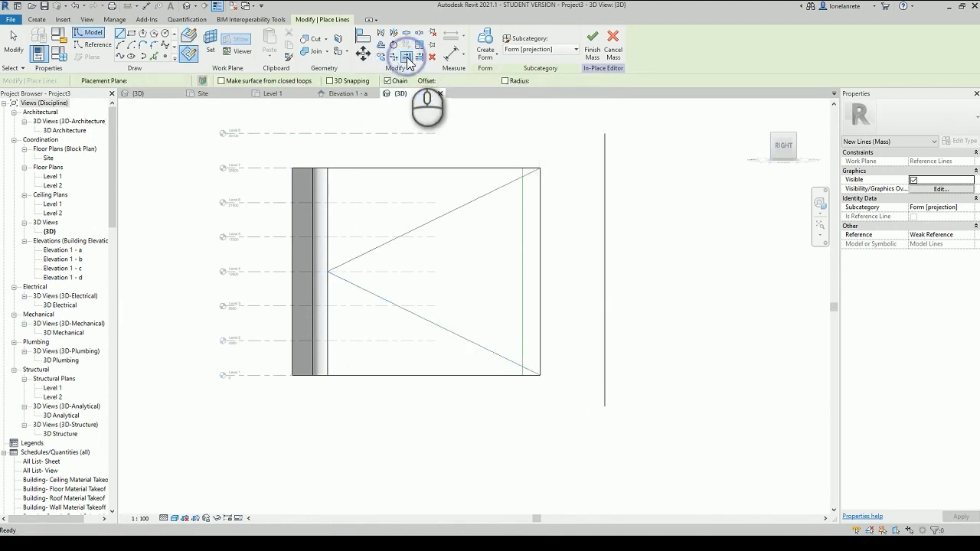
Step: Extend both sloped model lines to the new vertical line and trim its upper excess, closing the triangular profile
click(407, 57)
click(607, 175)
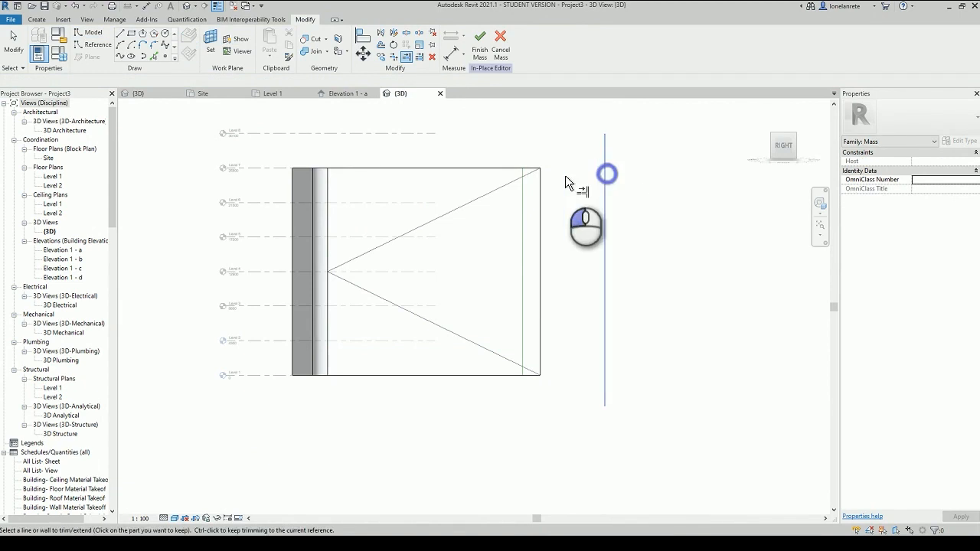
click(513, 182)
click(601, 338)
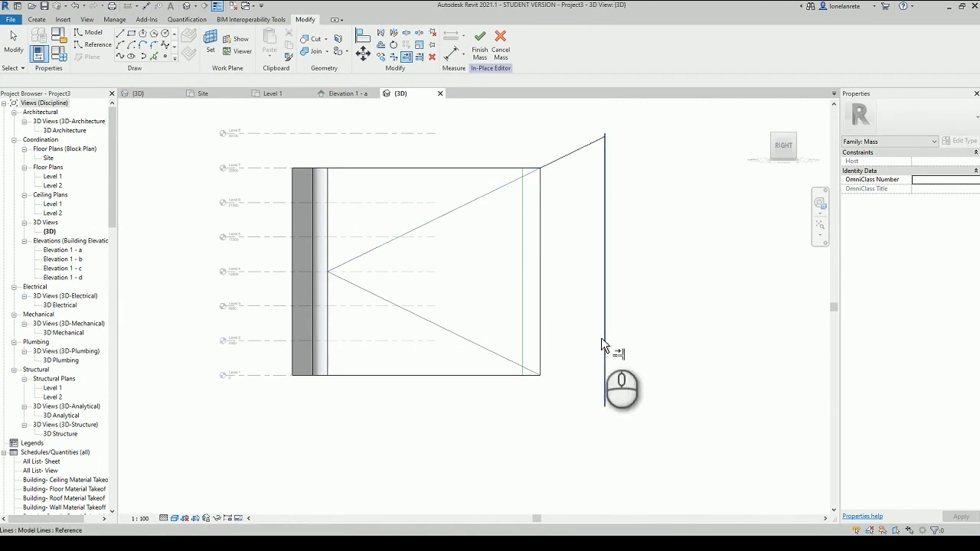
click(516, 363)
click(588, 141)
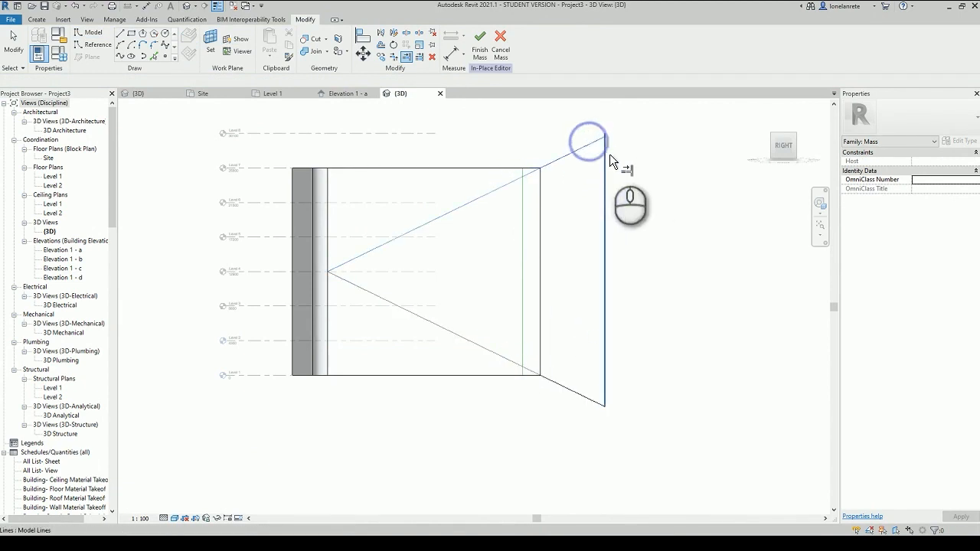
Step: Select the whole triangular line chain and create a void form from it
key(Tab)
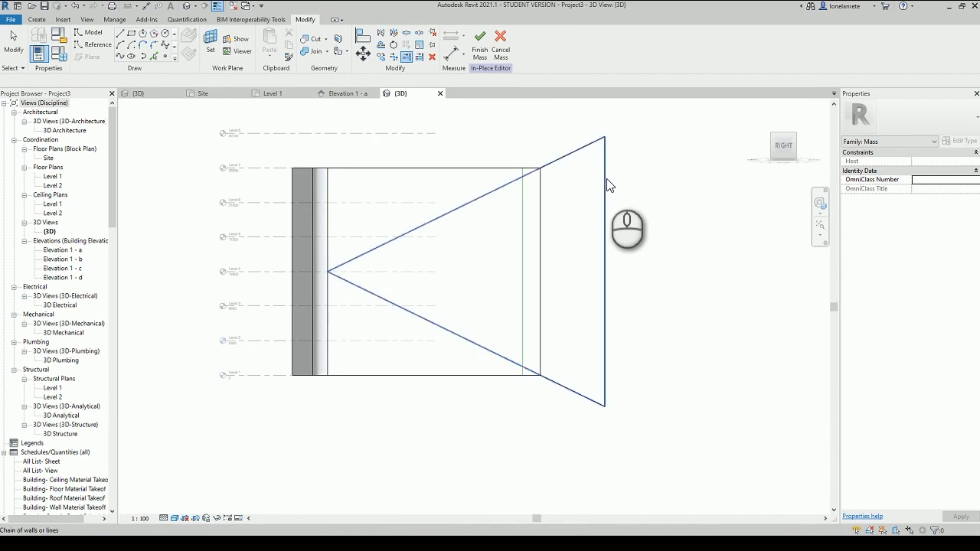
click(607, 180)
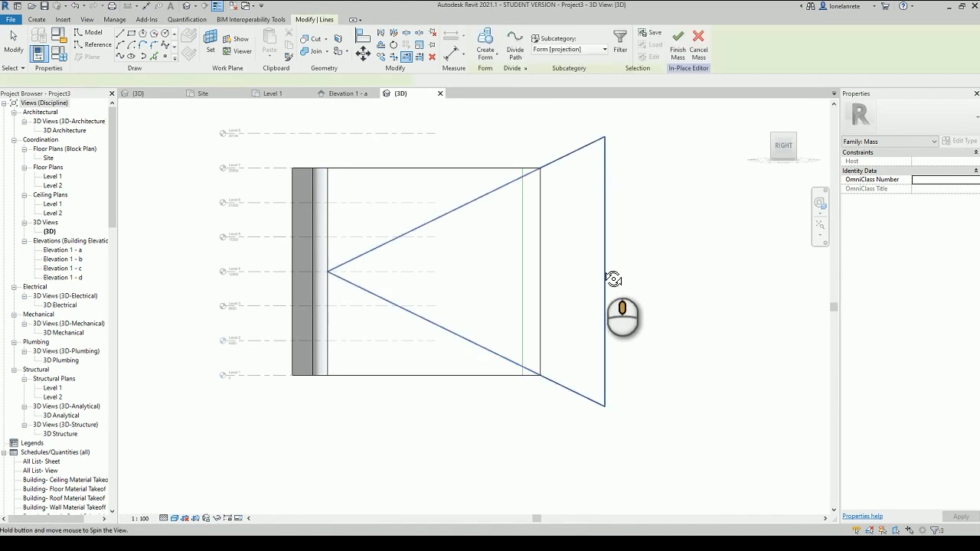
shift+middle_drag(617, 278, 398, 350)
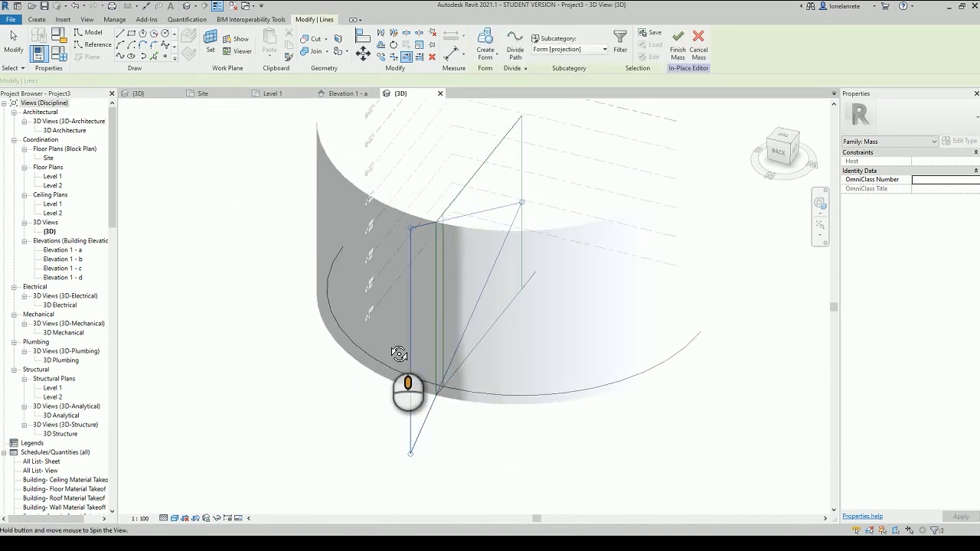
scroll(319, 301, down, 1)
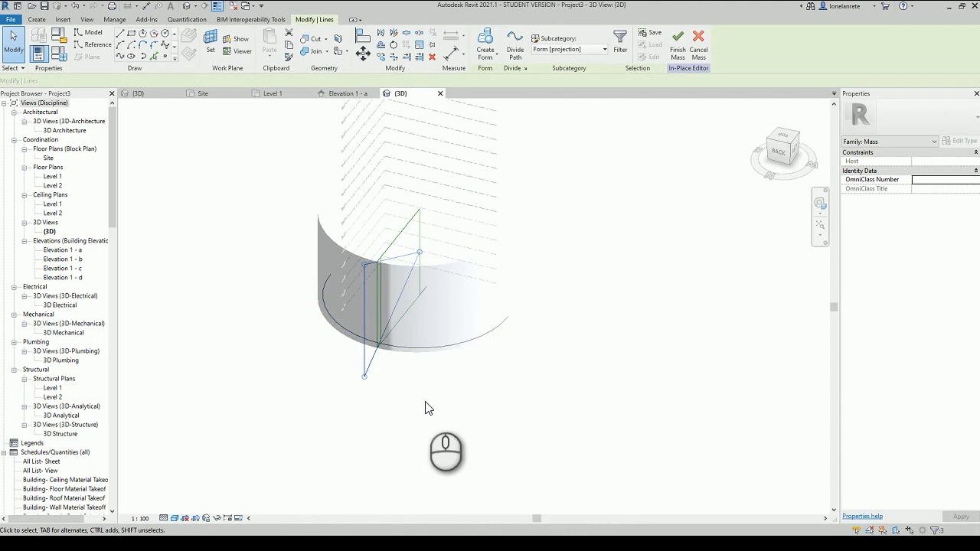
scroll(426, 402, up, 2)
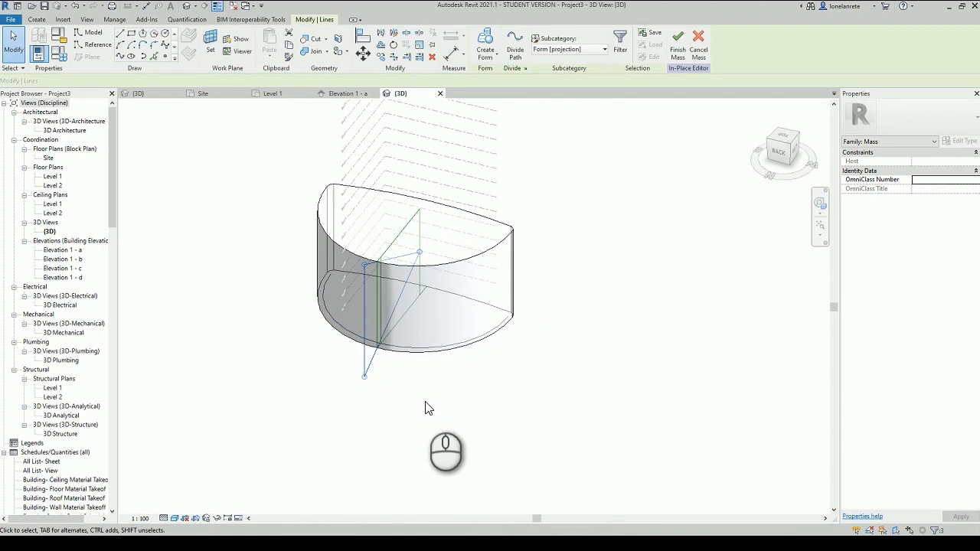
click(485, 52)
click(480, 77)
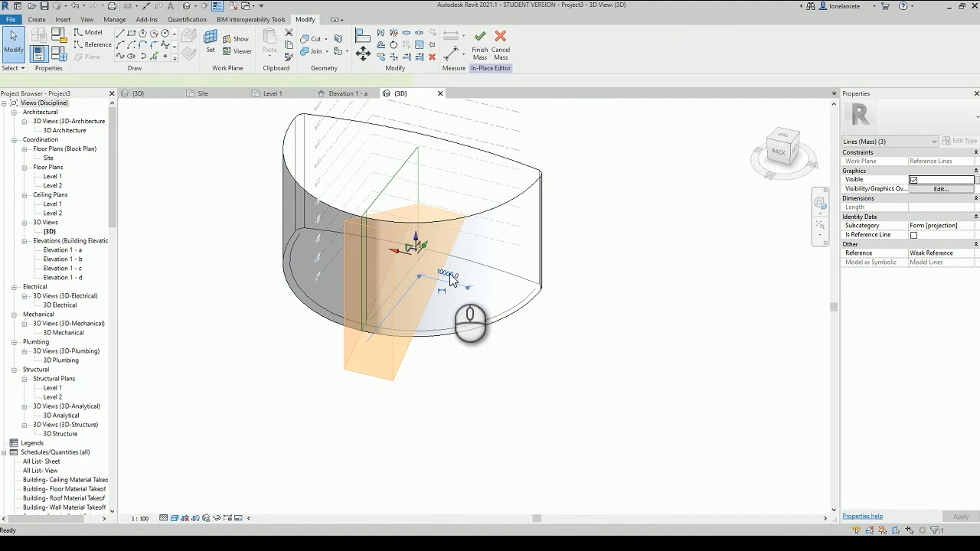
Step: Set the void form's extrusion depth to 40000 so it cuts through one side of the mass
click(452, 279)
click(462, 262)
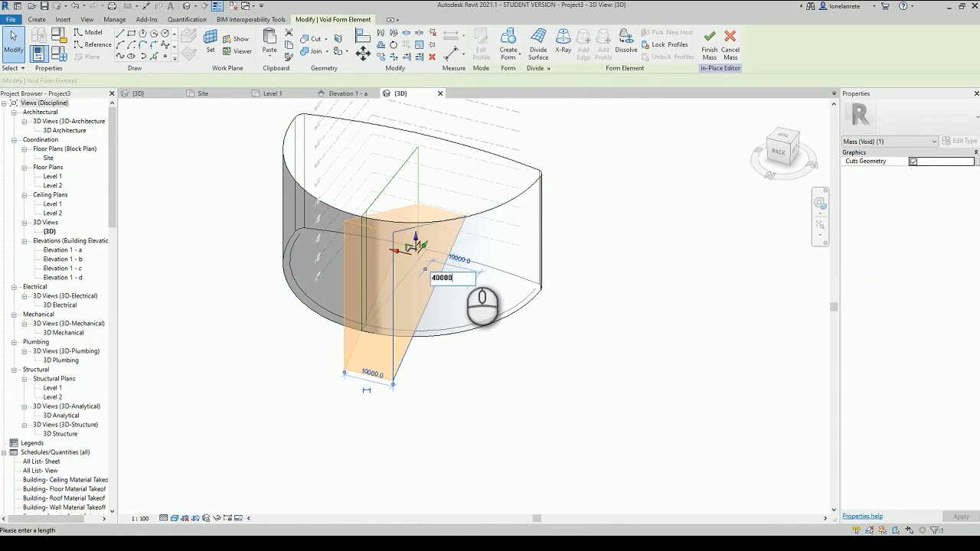
text(40000)
key(Return)
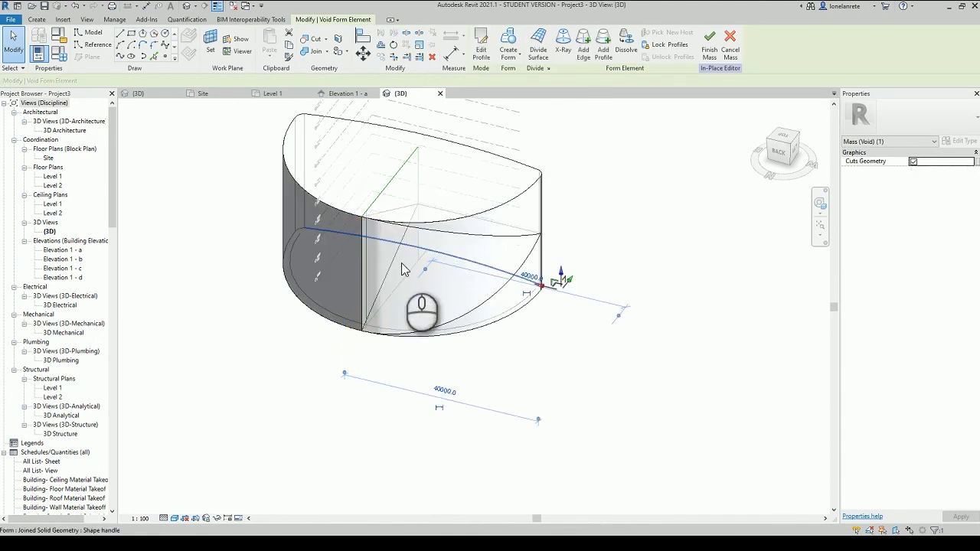
mouse_move(379, 247)
shift+middle_down()
mouse_move(375, 255)
mouse_move(352, 218)
mouse_move(393, 248)
shift+middle_up()
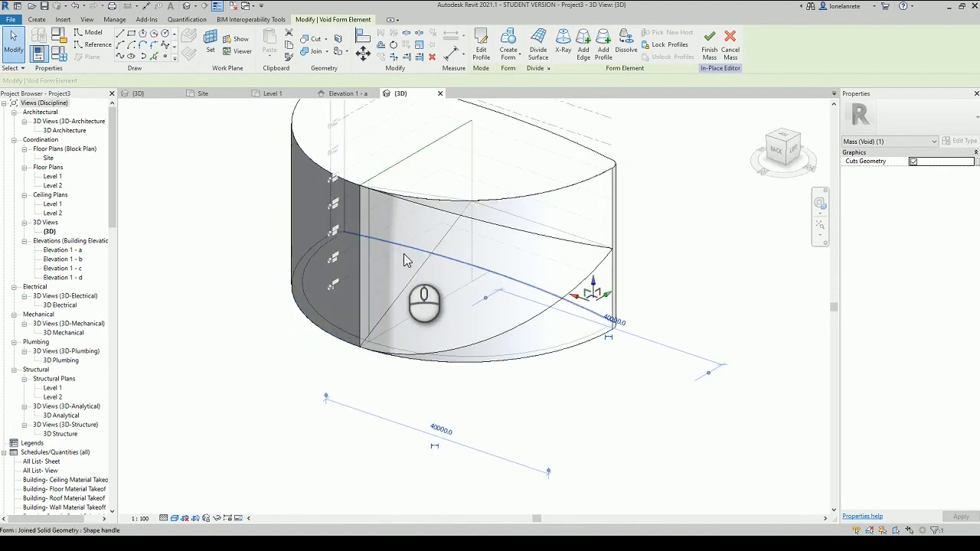
Step: Extend the void's triangular end face through the other side of the mass by setting the total depth to 80000
click(408, 272)
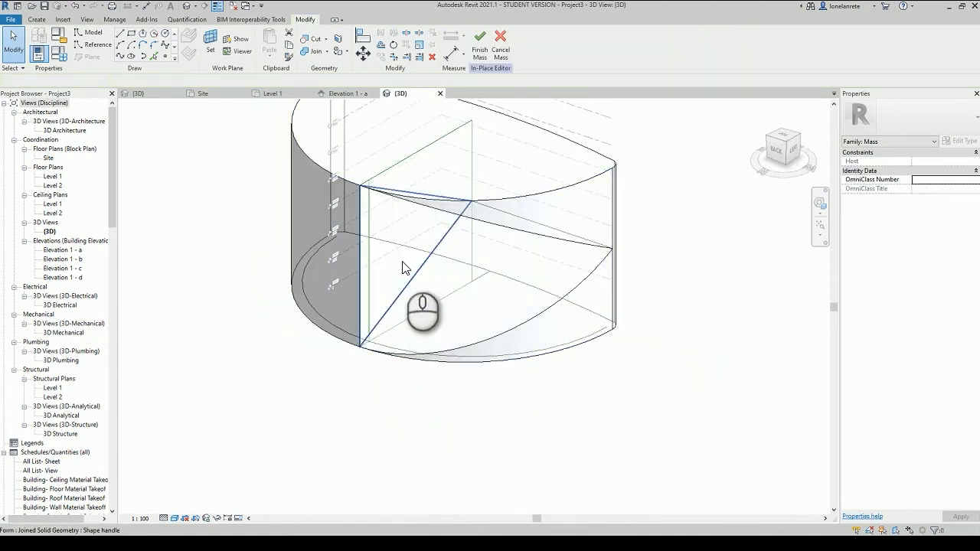
click(402, 267)
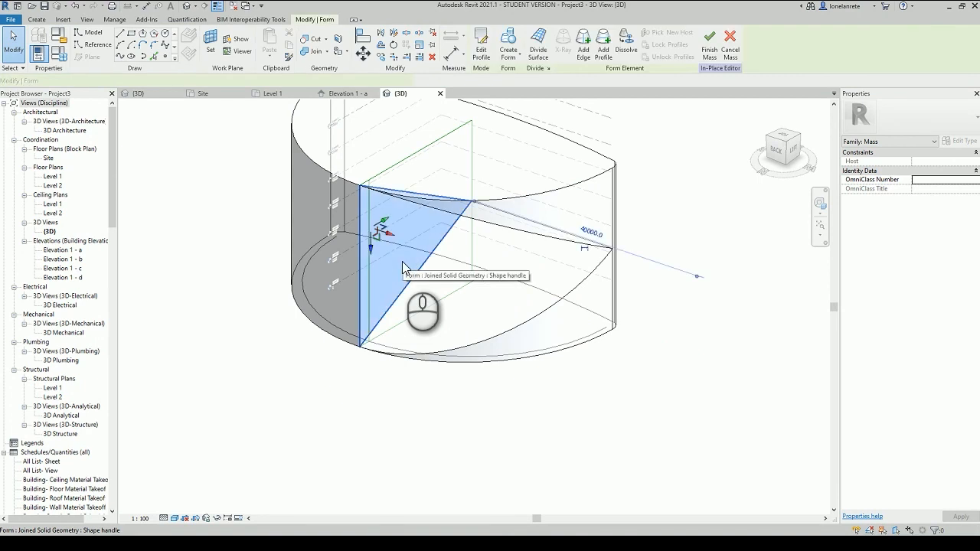
click(593, 233)
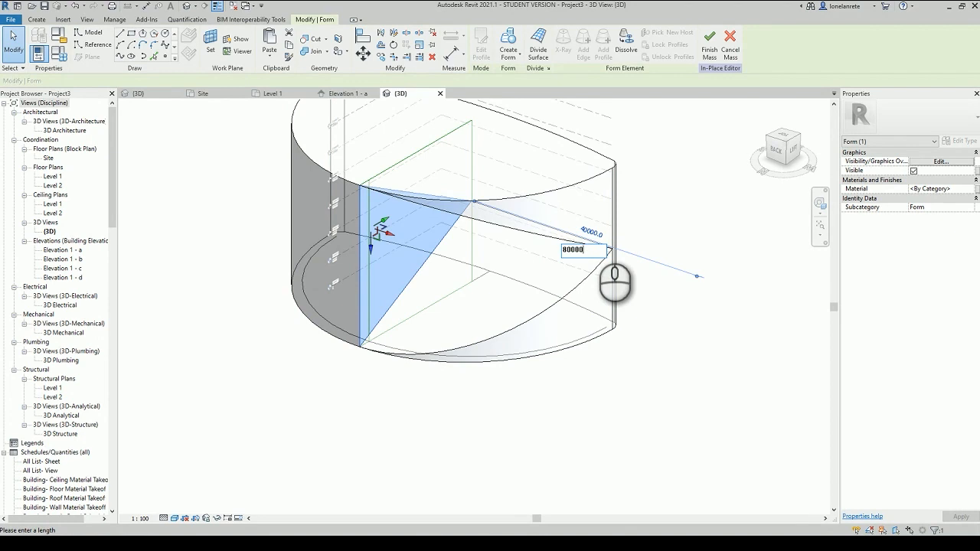
text(80000)
key(Return)
click(501, 425)
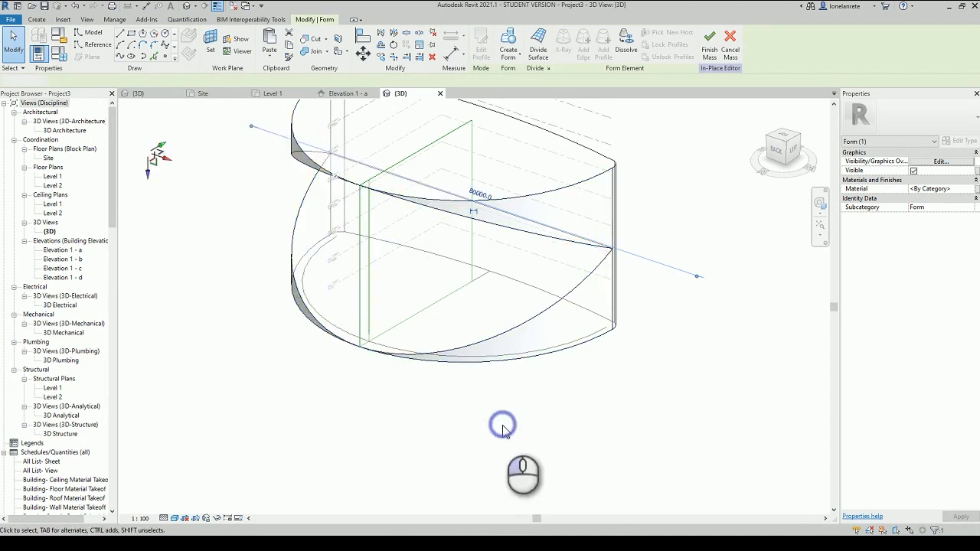
Step: Deselect the void and finish the in-place mass with its wedge-shaped cut
shift+middle_drag(385, 424, 399, 437)
shift+middle_drag(520, 441, 586, 416)
click(586, 416)
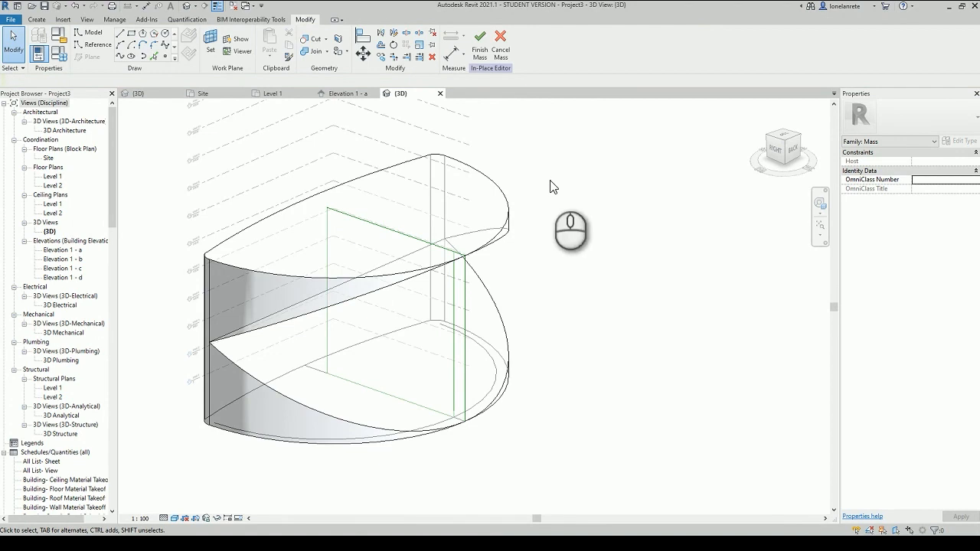
click(479, 54)
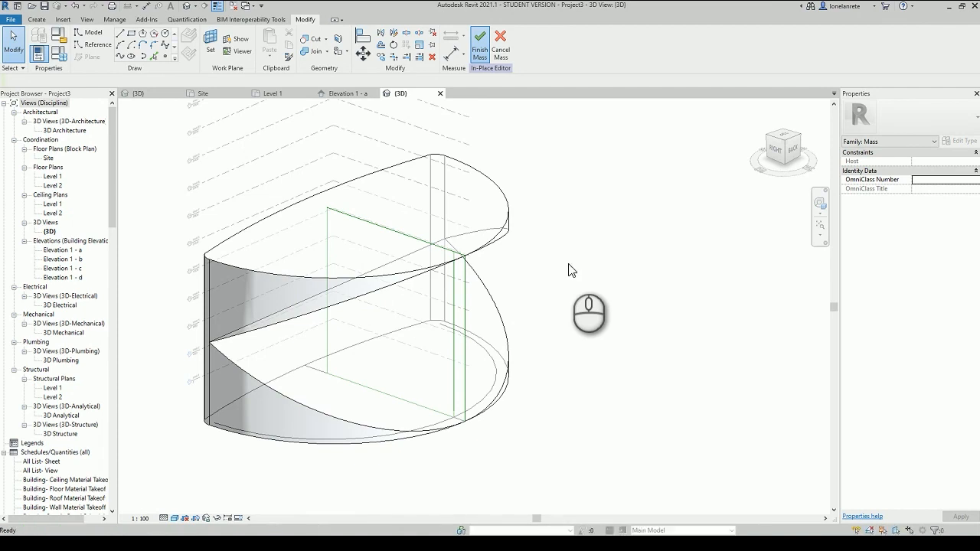
shift+middle_drag(555, 297, 661, 332)
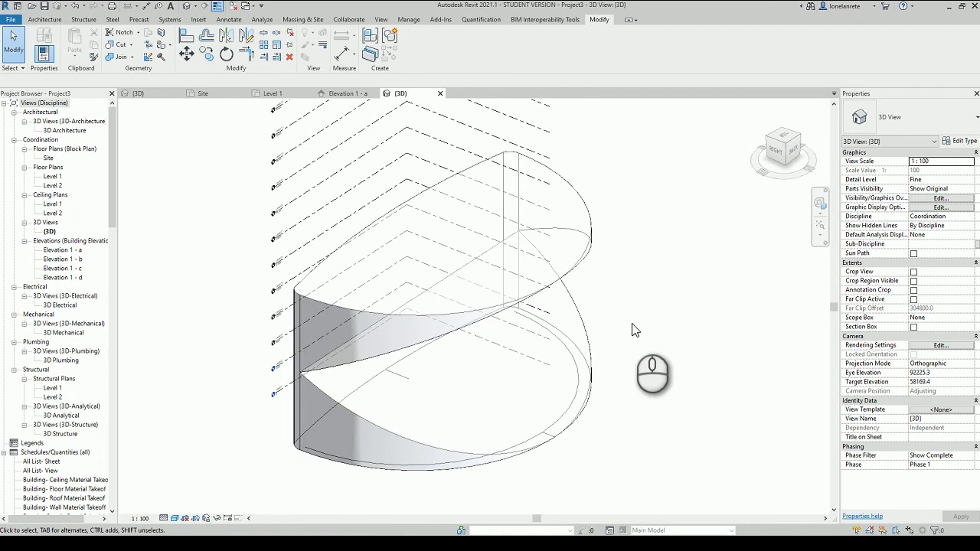
Step: Start a new in-place mass, keeping the name Mass 2
click(299, 20)
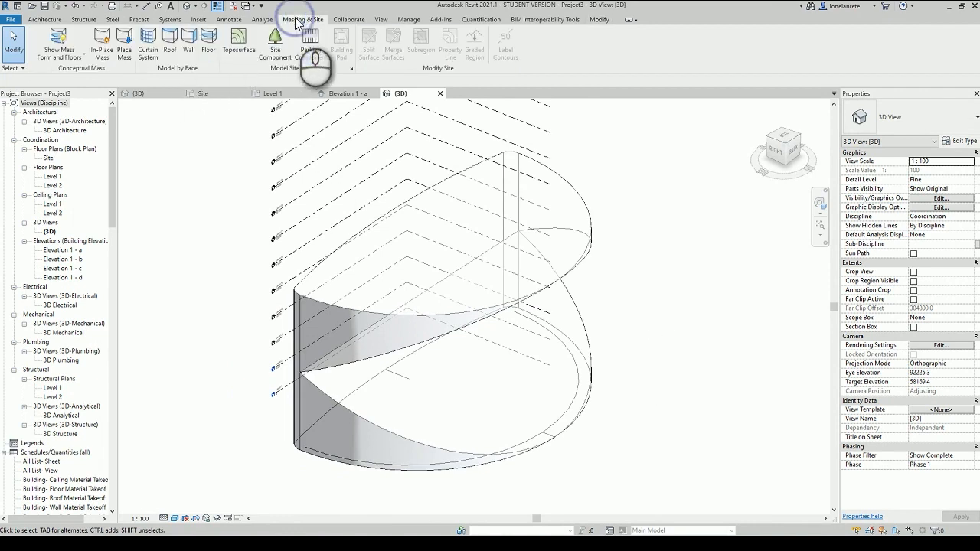
click(95, 49)
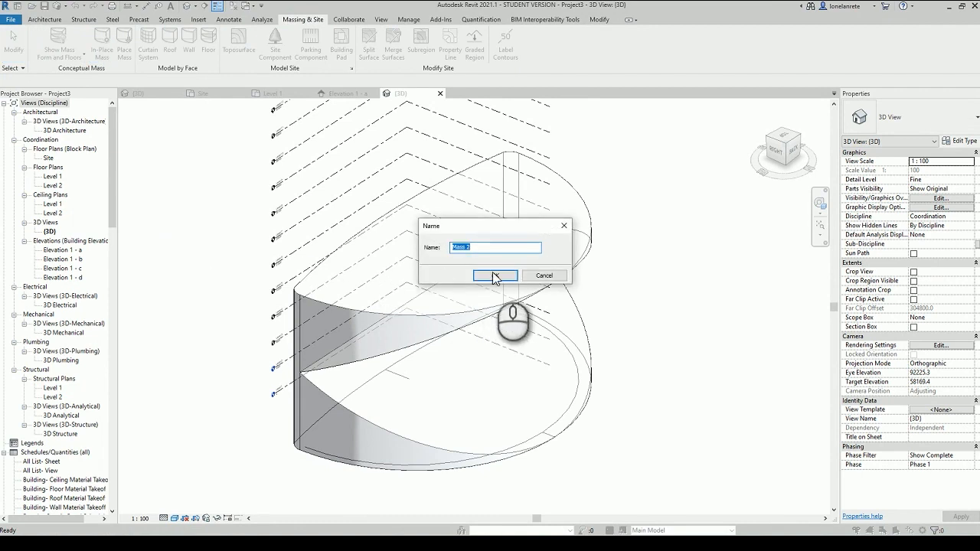
click(494, 275)
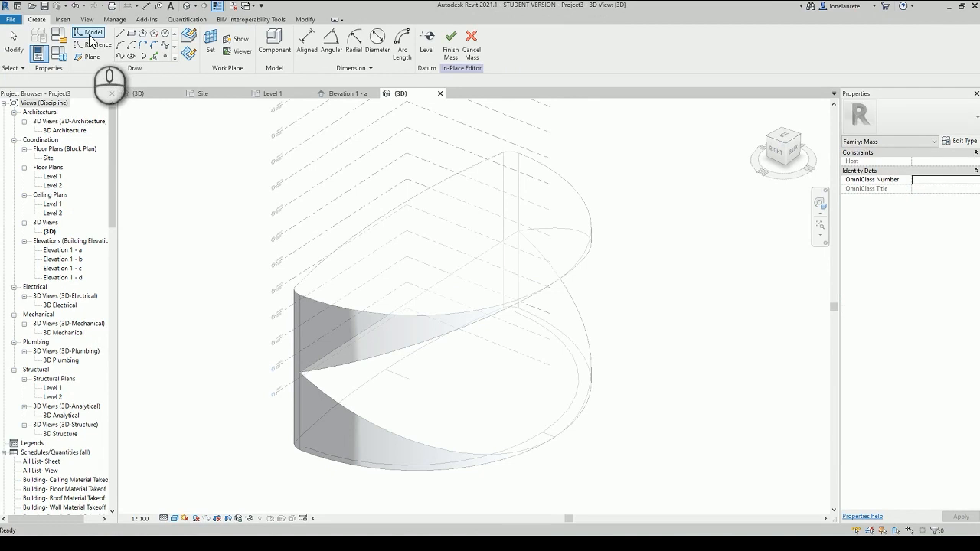
Step: Draw a reference line on Level 1 from near the centre of the existing mass to the midpoint of its outer arc
click(93, 46)
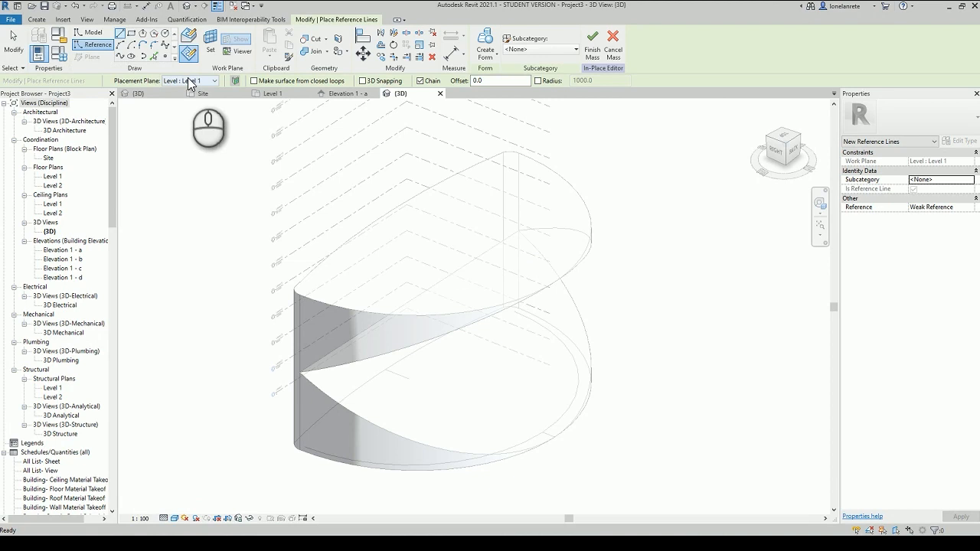
click(416, 380)
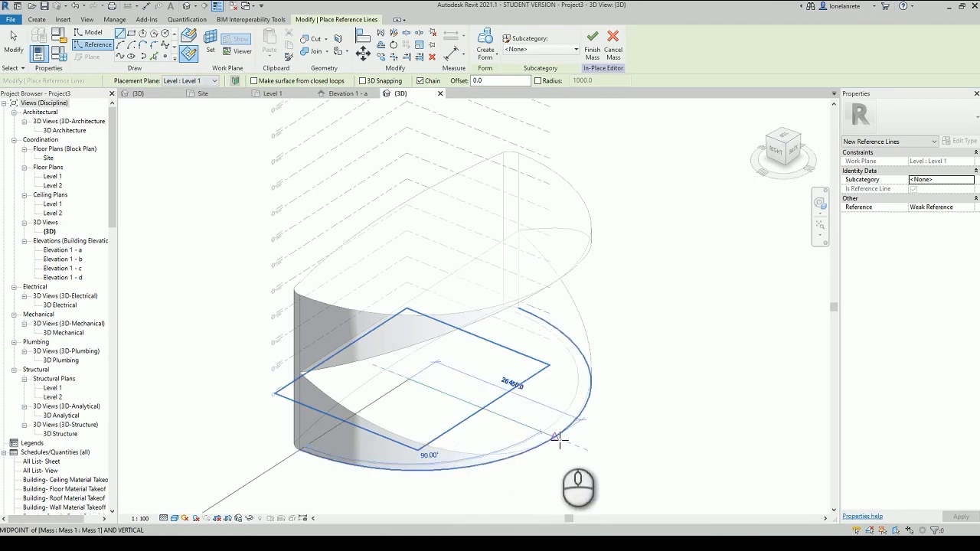
click(557, 438)
key(Escape)
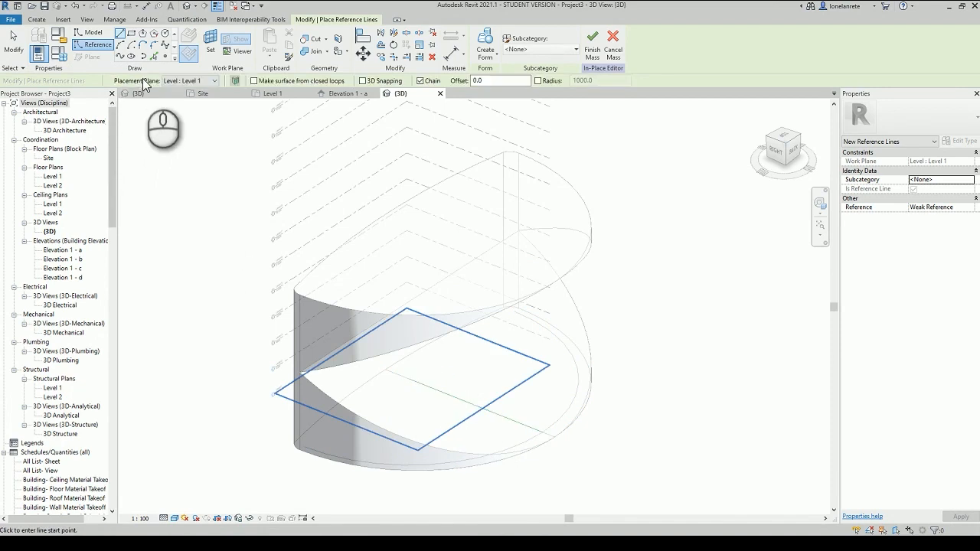
Step: Choose to pick the placement plane for further reference lines directly in the model
click(192, 80)
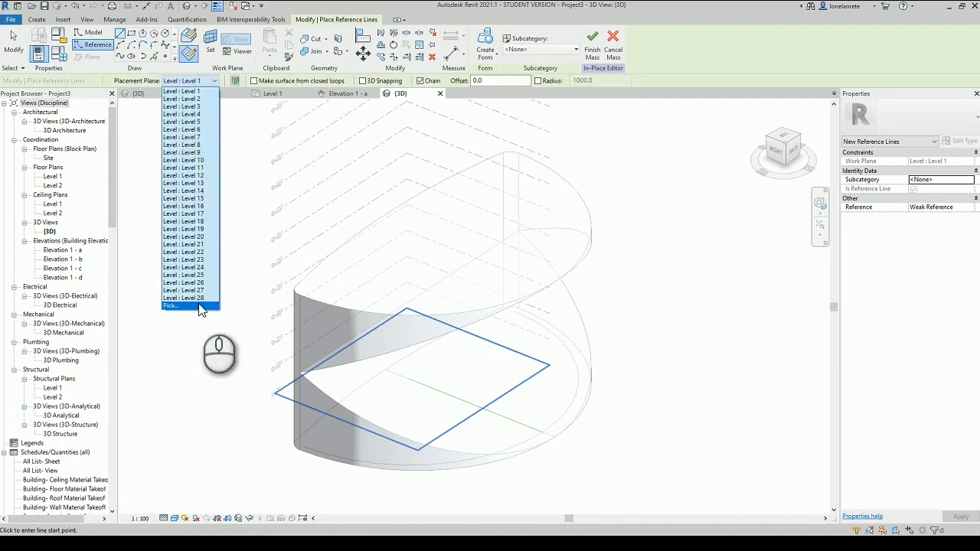
click(199, 306)
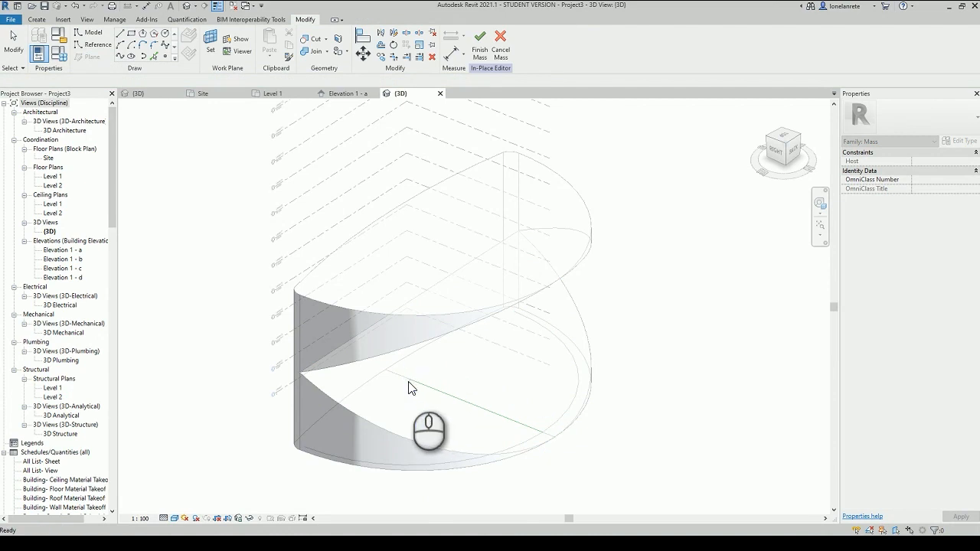
Step: Draw a chain of reference lines on the base line's vertical plane: 25800 up, 26450 across the top, and down to the base line's outer end
click(411, 384)
click(411, 383)
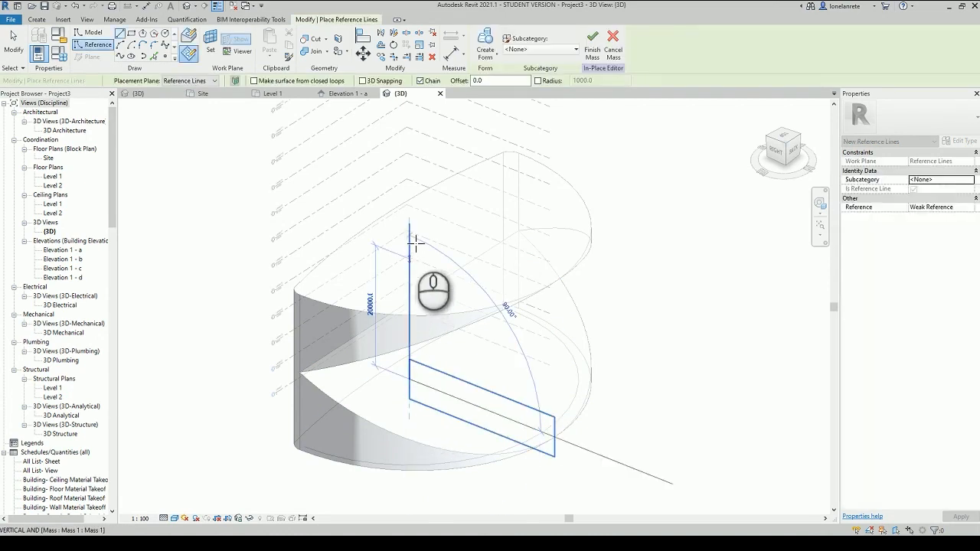
click(411, 228)
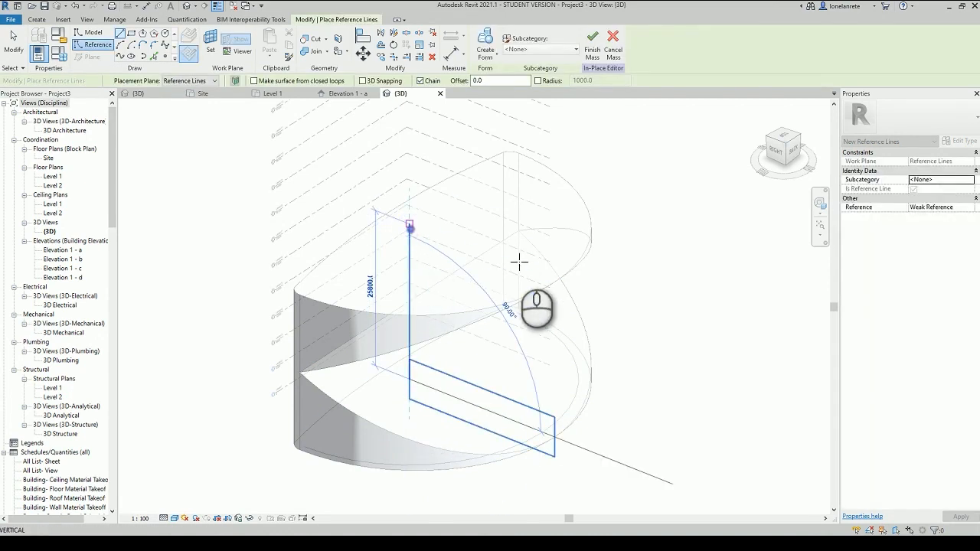
click(554, 283)
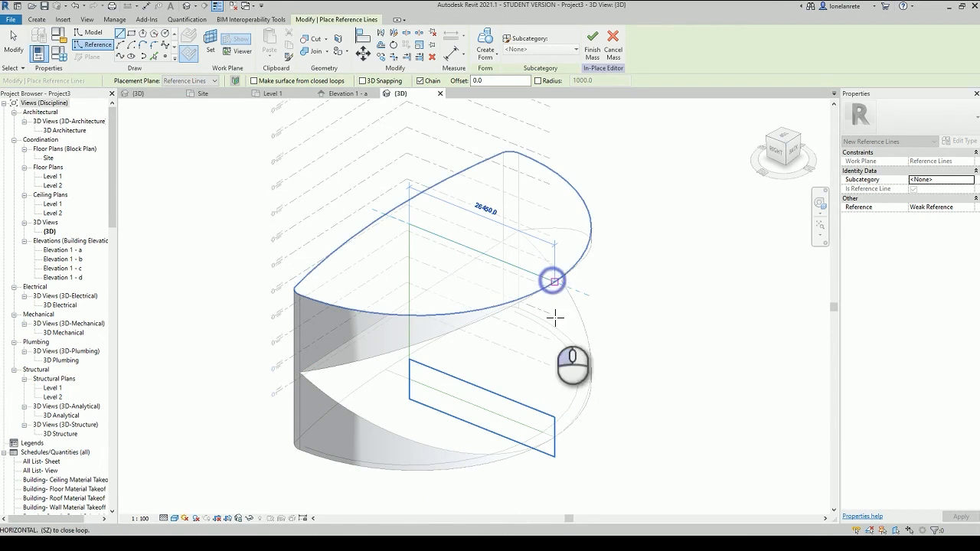
click(557, 436)
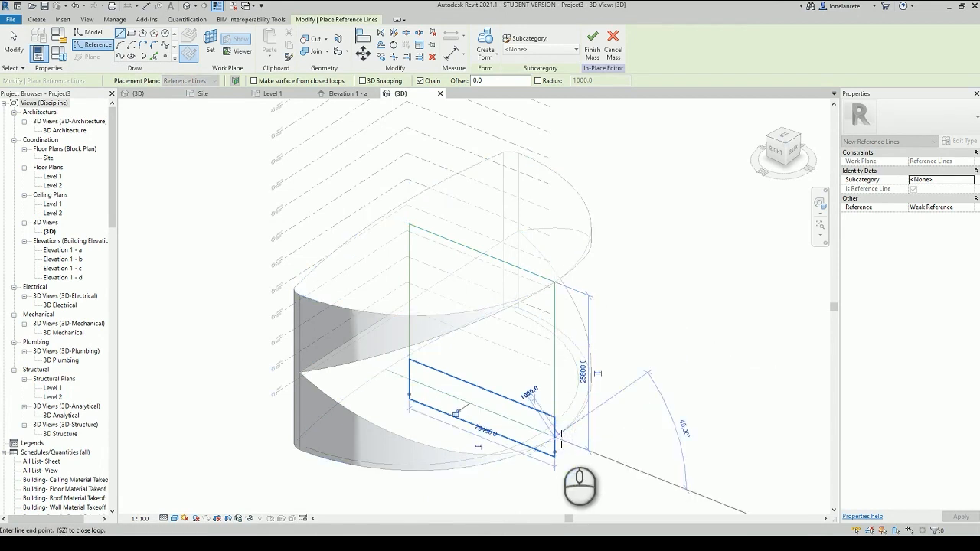
key(Escape)
Step: Add a vertical reference line from the inner arc's end on the base line up to the frame's top line
click(543, 433)
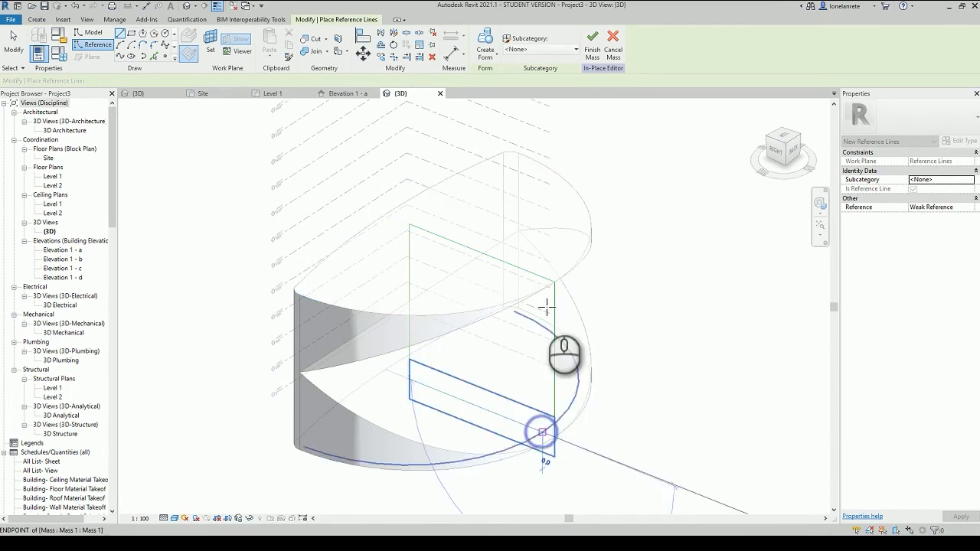
click(540, 279)
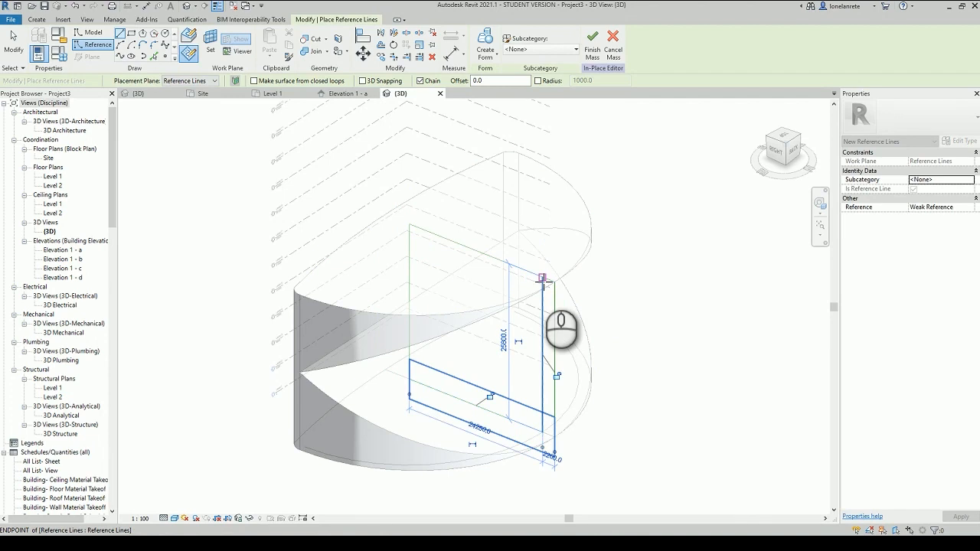
key(Escape)
key(Escape)
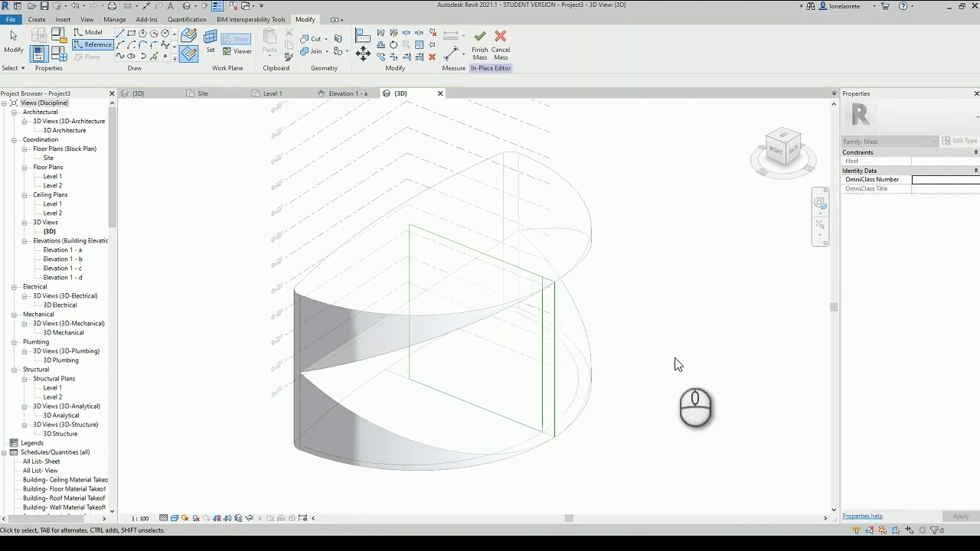
shift+middle_drag(696, 376, 769, 178)
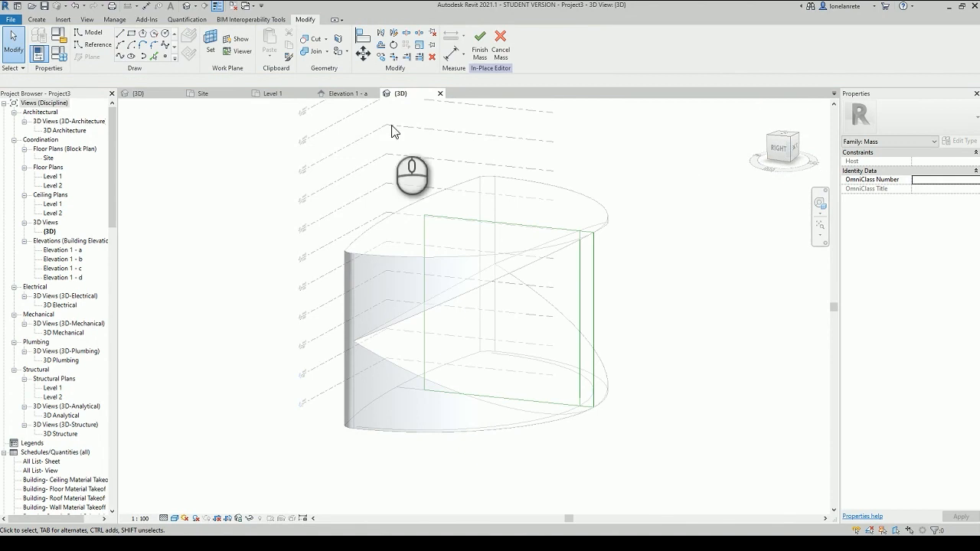
Step: Examine the folded façade profile in the New FACADE 4300 3D view, checking at which levels its corner points lie
click(143, 92)
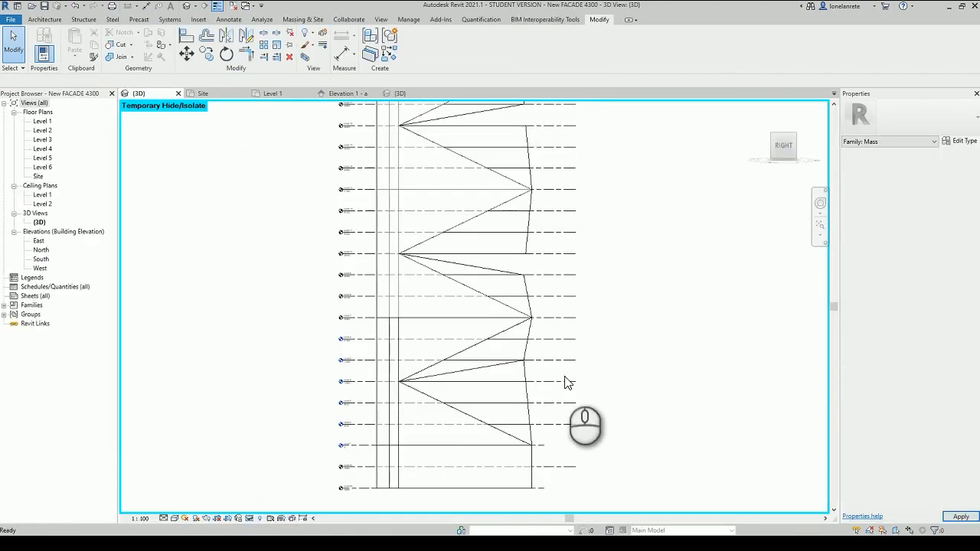
scroll(524, 434, up, 2)
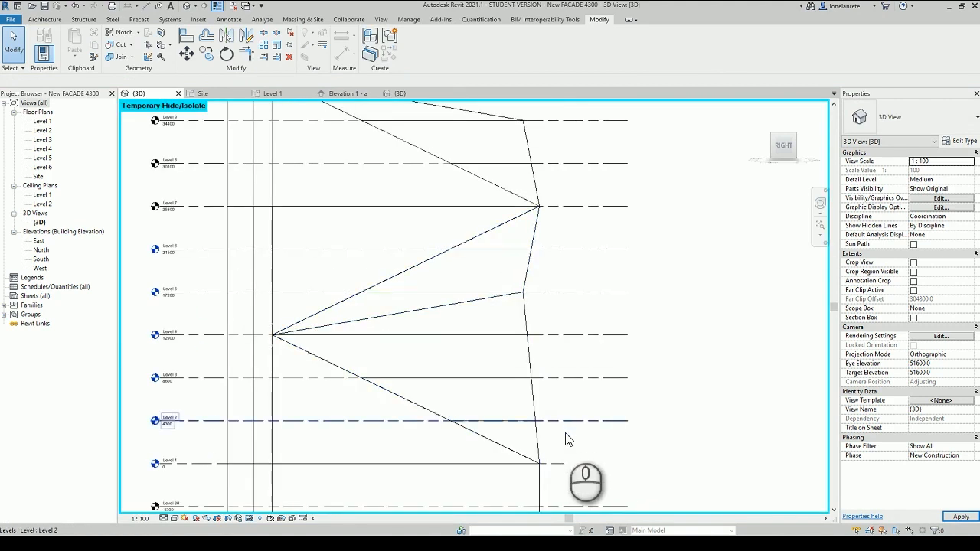
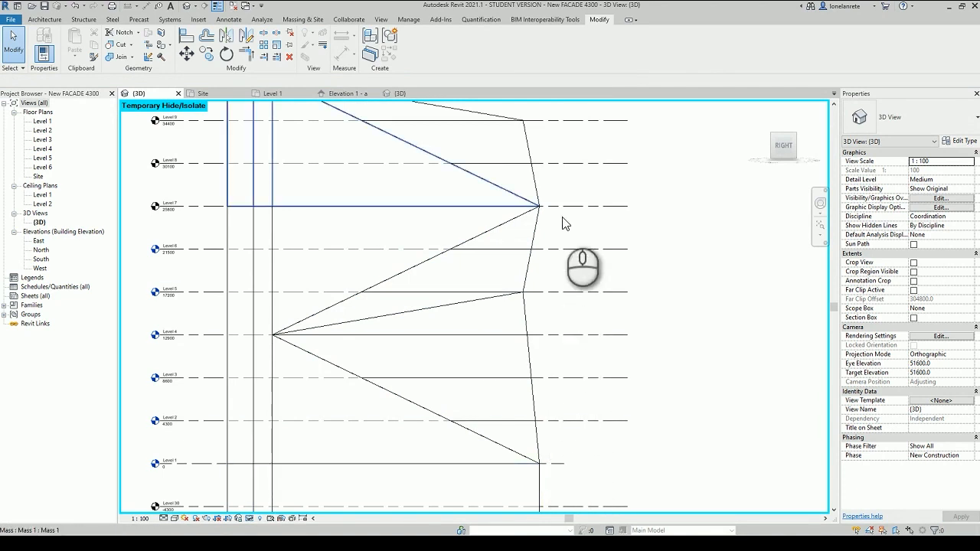
mouse_move(578, 303)
middle_down()
mouse_move(612, 454)
mouse_move(599, 416)
middle_up()
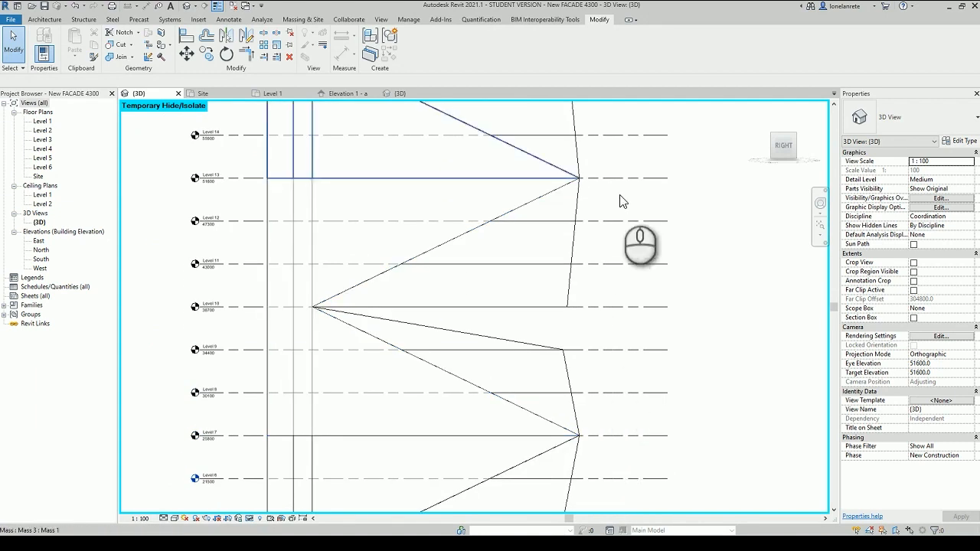
middle_drag(616, 196, 620, 459)
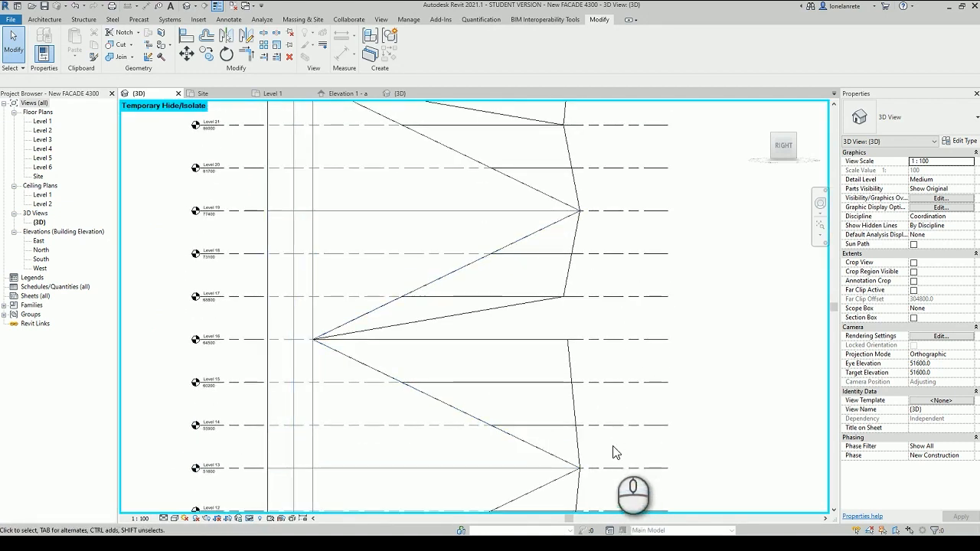
middle_drag(625, 238, 637, 436)
middle_drag(760, 449, 760, 177)
middle_drag(702, 411, 723, 174)
mouse_move(693, 483)
middle_down()
mouse_move(715, 281)
mouse_move(707, 264)
middle_up()
mouse_move(691, 446)
middle_down()
mouse_move(702, 426)
mouse_move(707, 249)
middle_up()
mouse_move(687, 463)
middle_down()
mouse_move(715, 282)
mouse_move(714, 138)
middle_up()
middle_drag(700, 287, 709, 490)
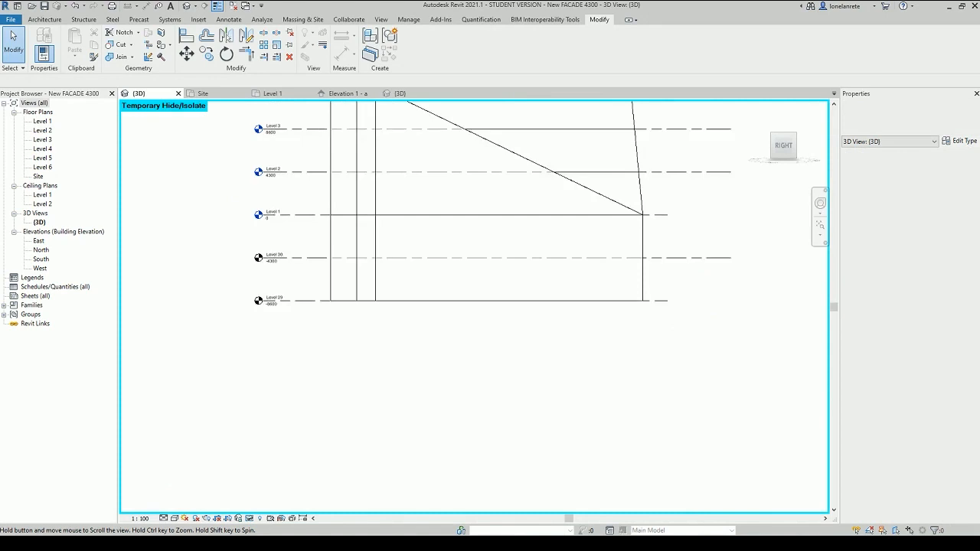
middle_drag(689, 332, 707, 456)
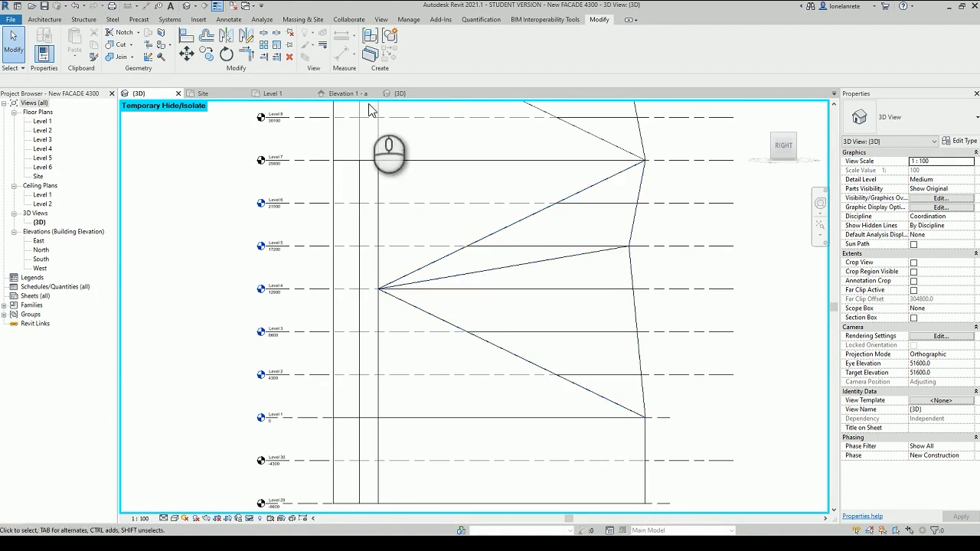
Step: Back in Project3, set the frame's vertical plane as placement plane for new reference lines by picking its base line, viewed from the right
click(402, 93)
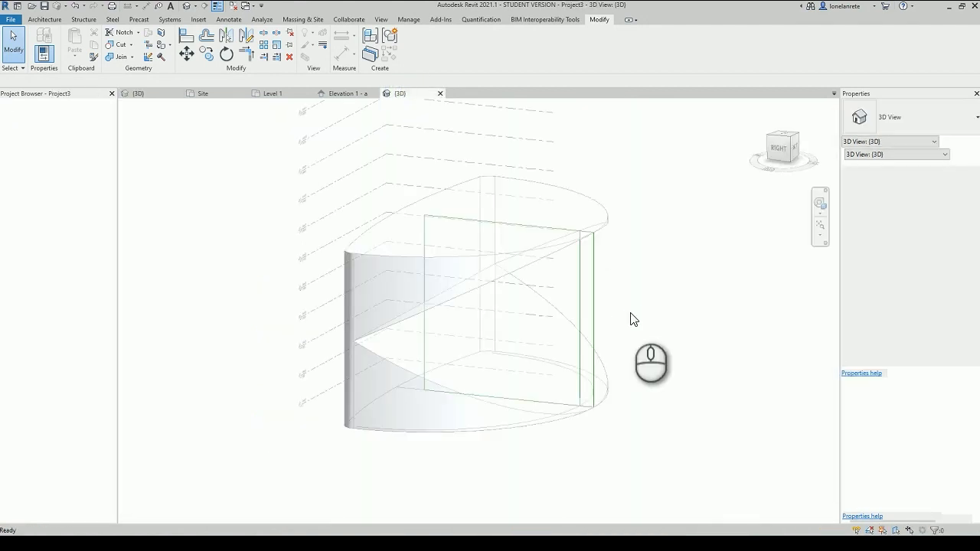
click(96, 48)
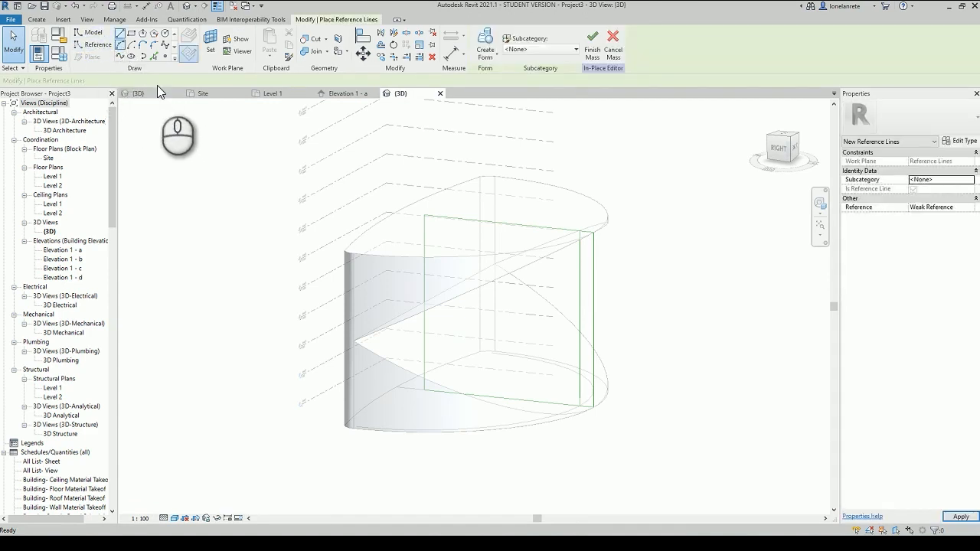
click(170, 81)
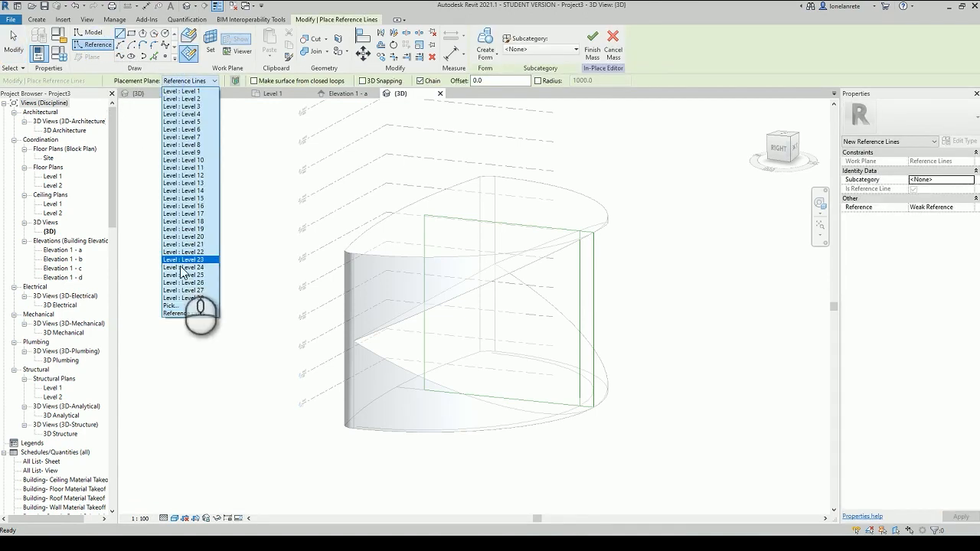
click(180, 306)
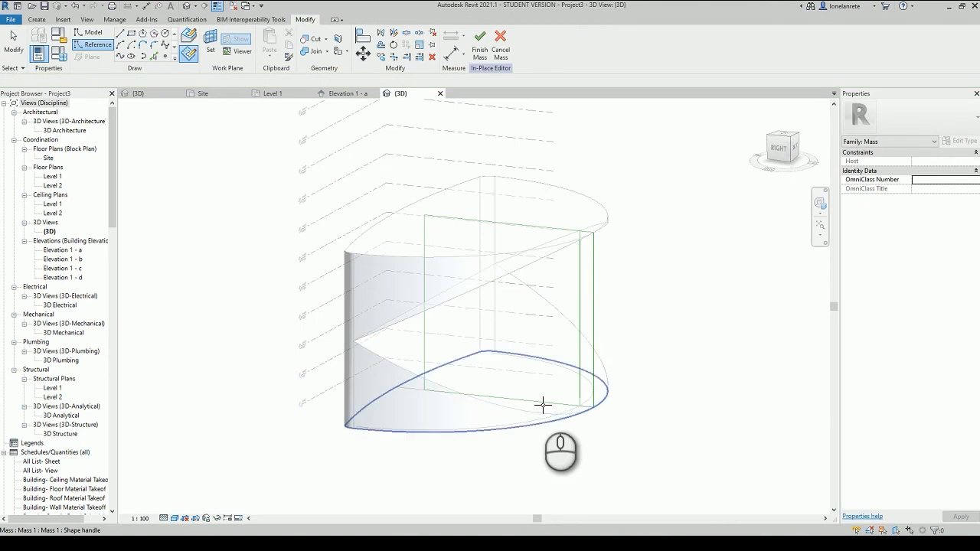
click(543, 405)
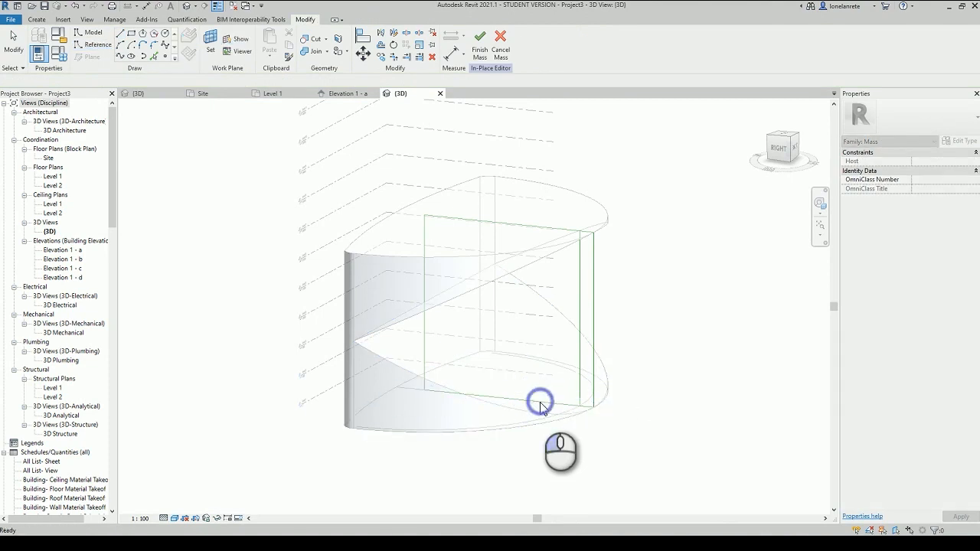
click(783, 150)
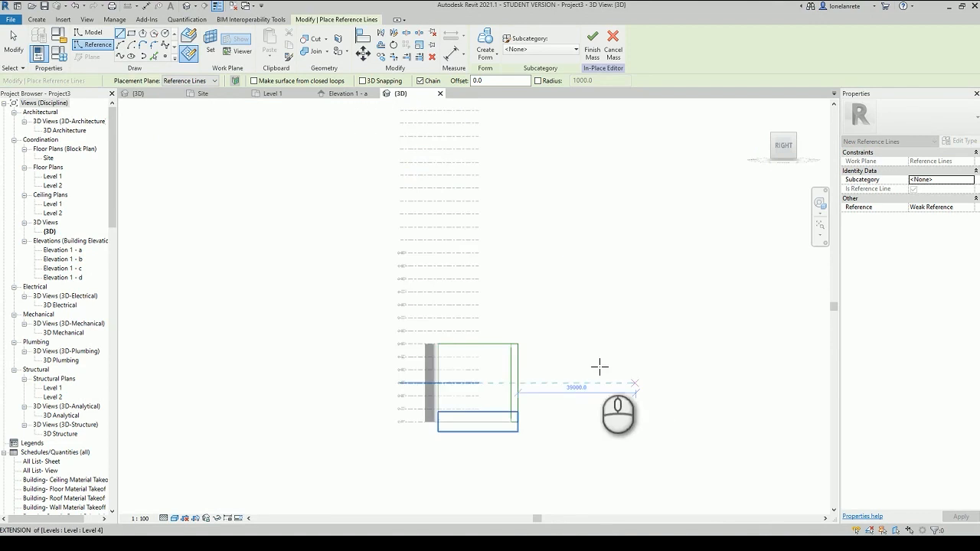
Step: Draw a sloping reference line from the frame's inner vertical edge at Level 4 to the offset vertical line at Level 5
scroll(493, 373, up, 5)
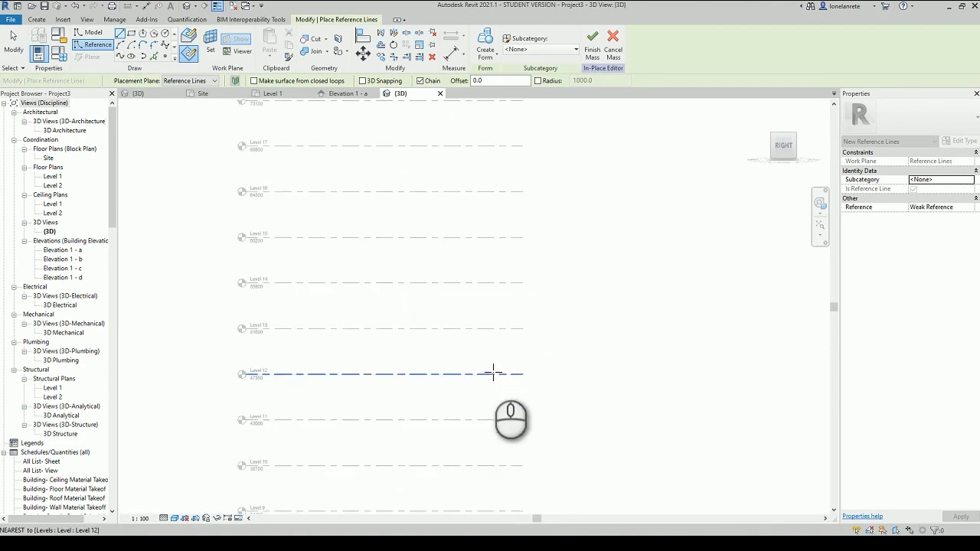
scroll(493, 372, down, 1)
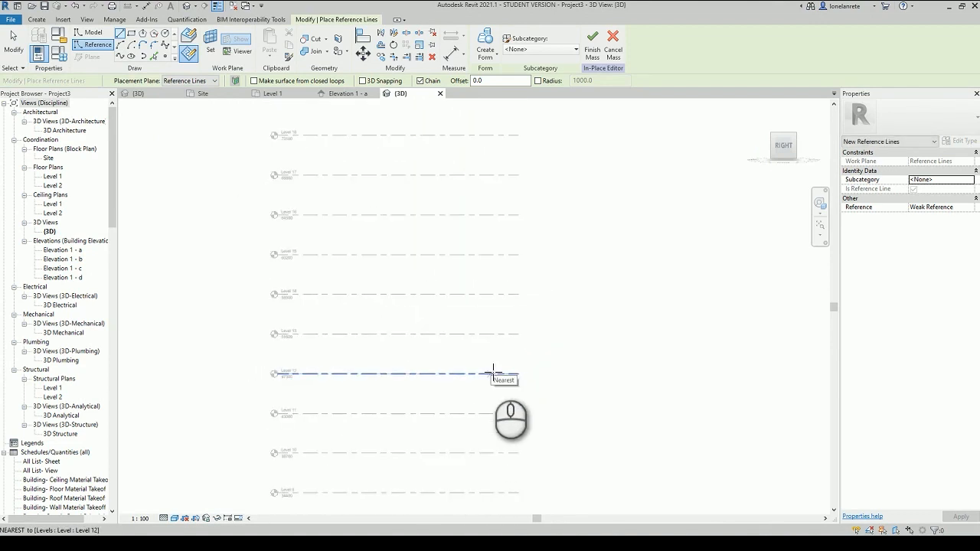
middle_drag(493, 373, 512, 125)
middle_drag(521, 383, 523, 276)
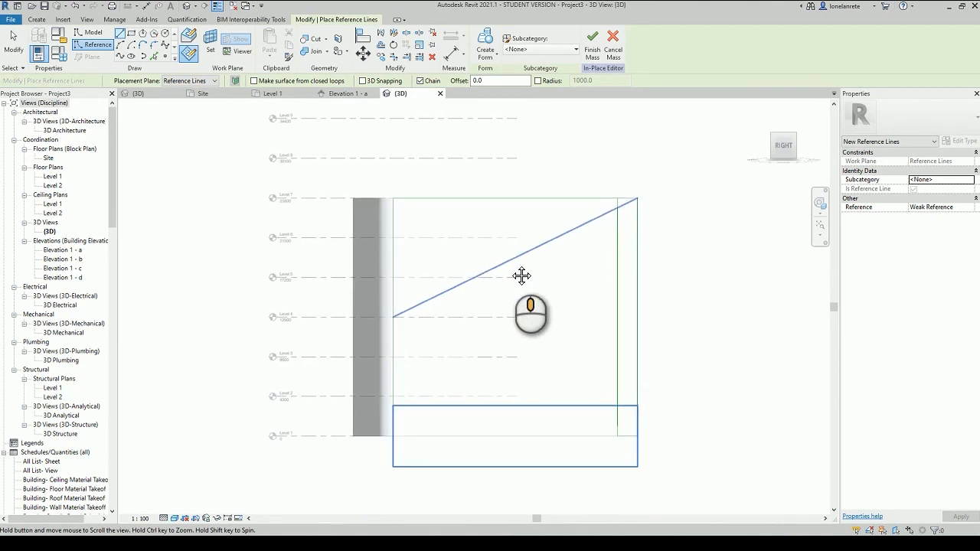
click(399, 319)
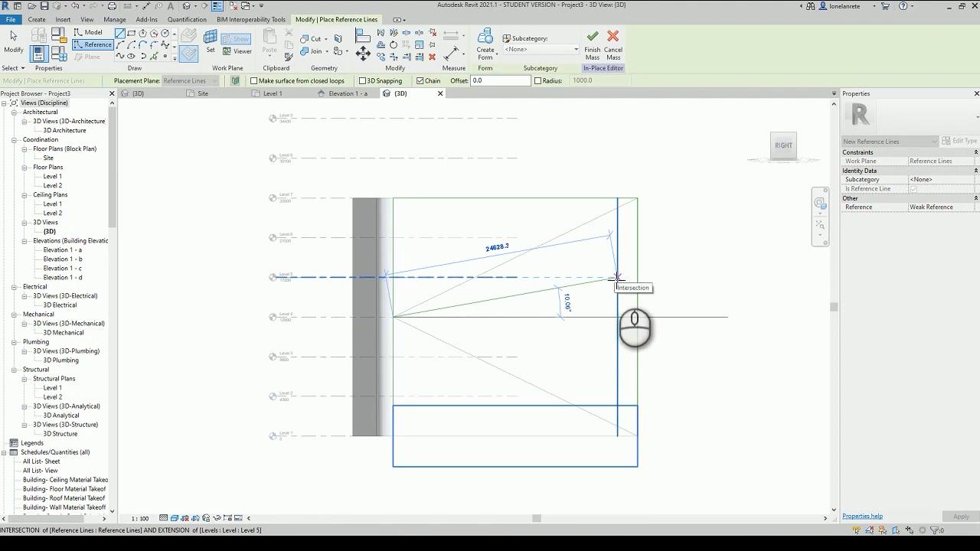
click(614, 277)
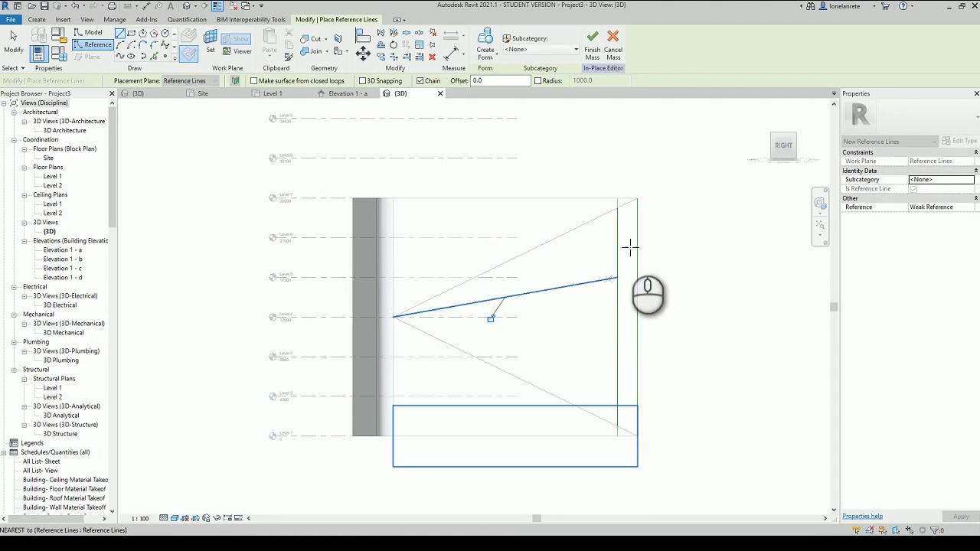
Step: Join the Level 5 point with reference lines to the frame's outer corners at Level 7 and Level 1
click(636, 201)
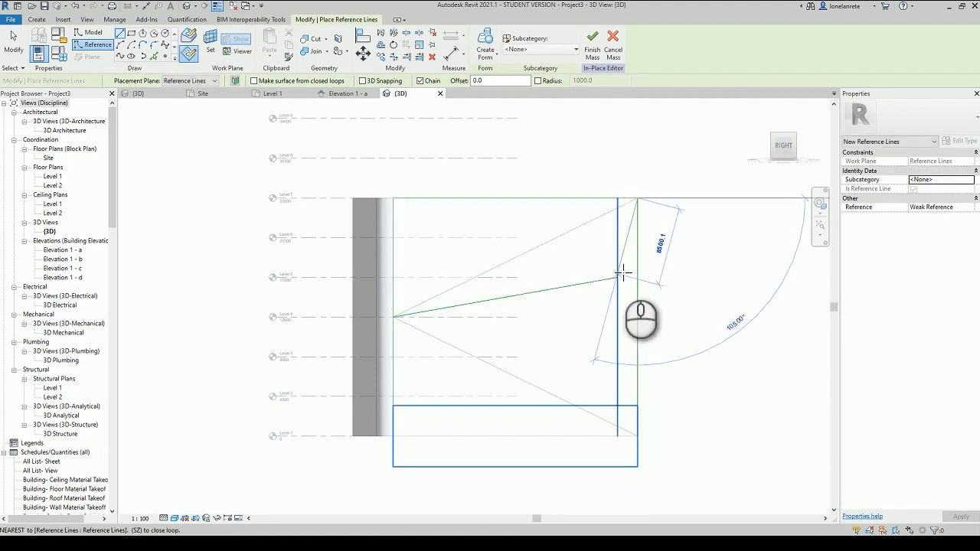
click(618, 277)
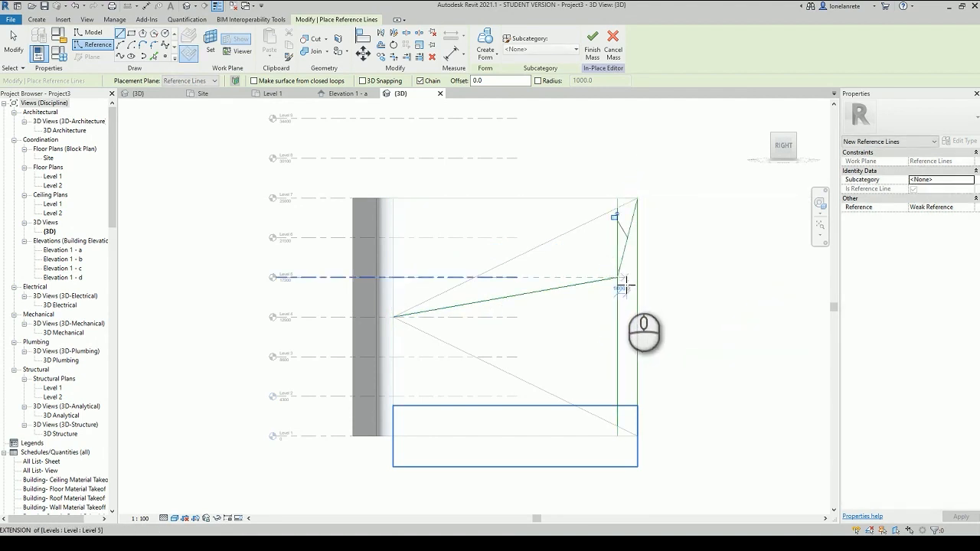
click(620, 278)
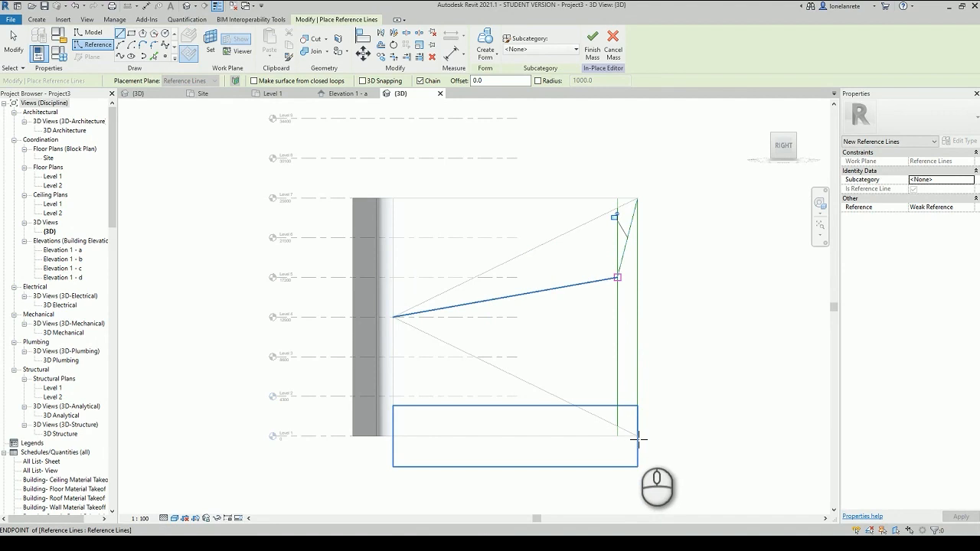
click(636, 437)
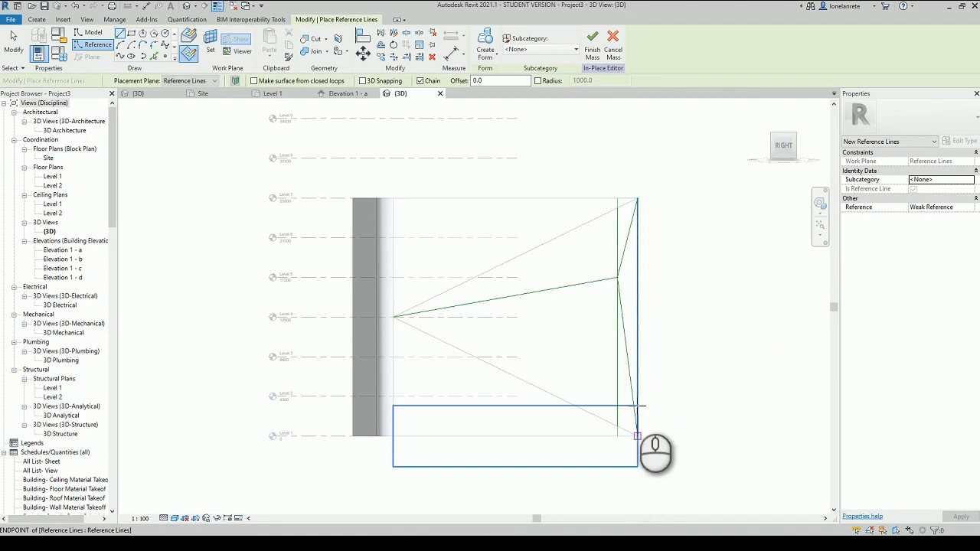
key(Escape)
key(Escape)
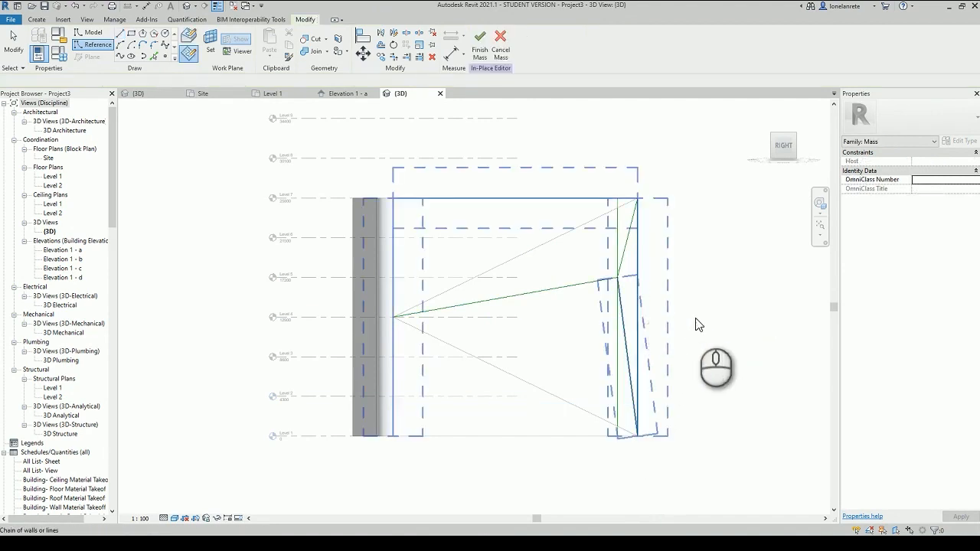
Step: Delete the outermost vertical reference line of the frame
shift+middle_drag(727, 326, 659, 463)
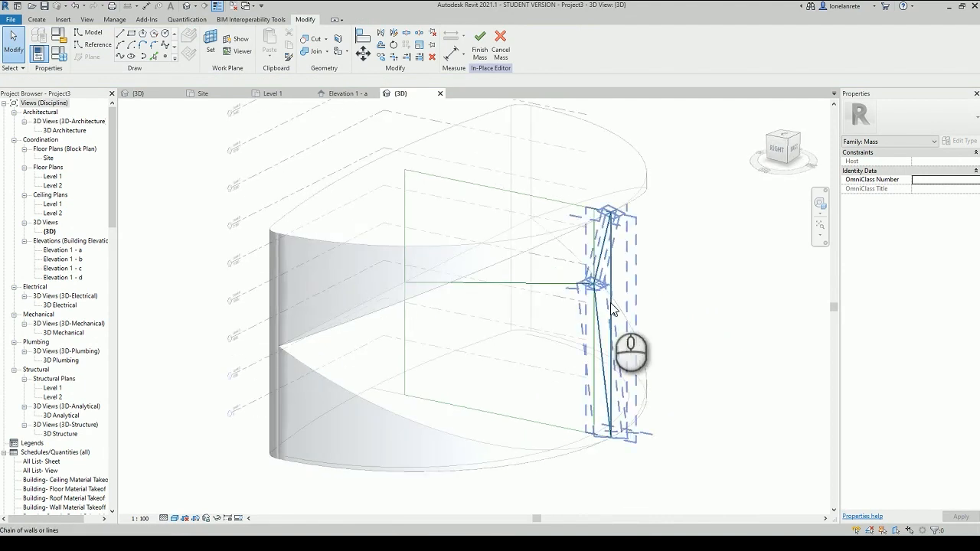
key(Tab)
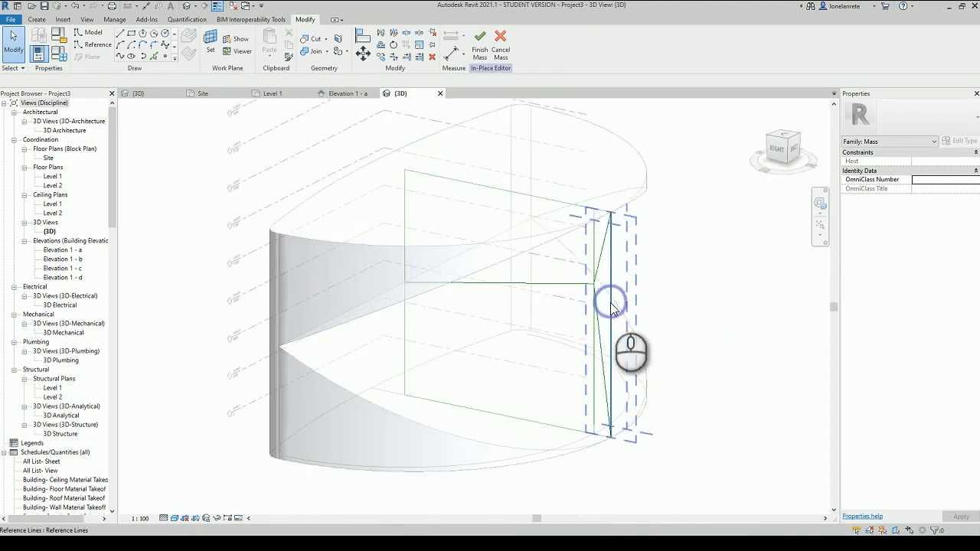
click(610, 309)
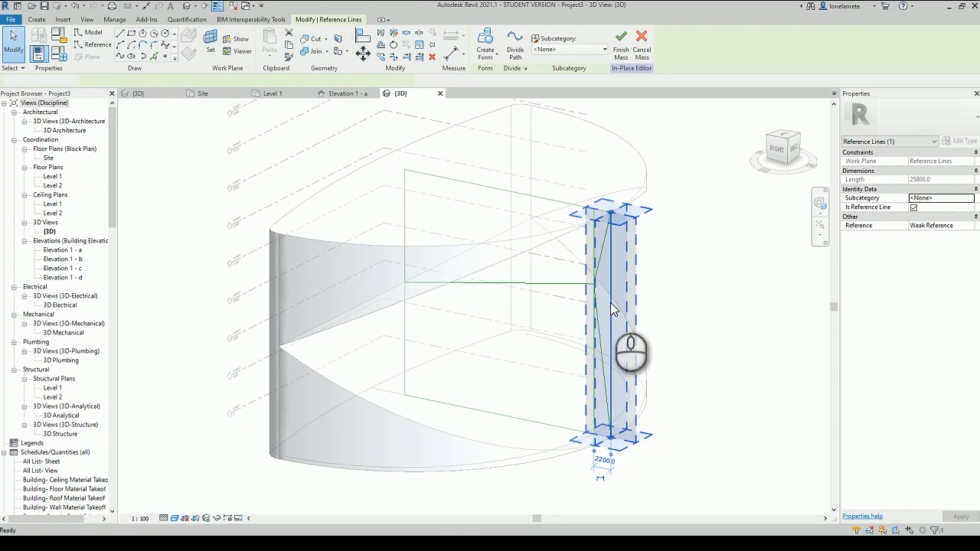
key(Delete)
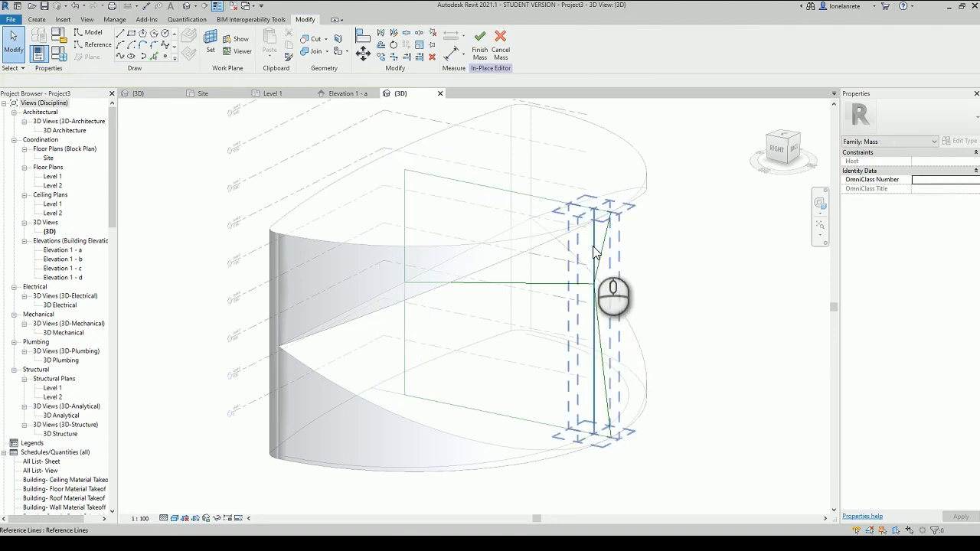
Step: Delete the remaining vertical reference line that runs through the Level 5 point of the folded profile
click(595, 251)
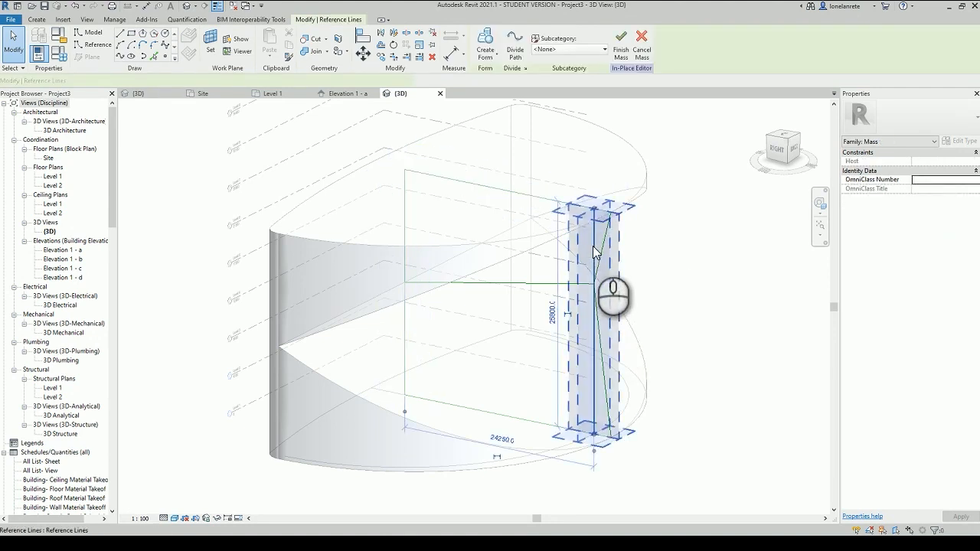
key(Delete)
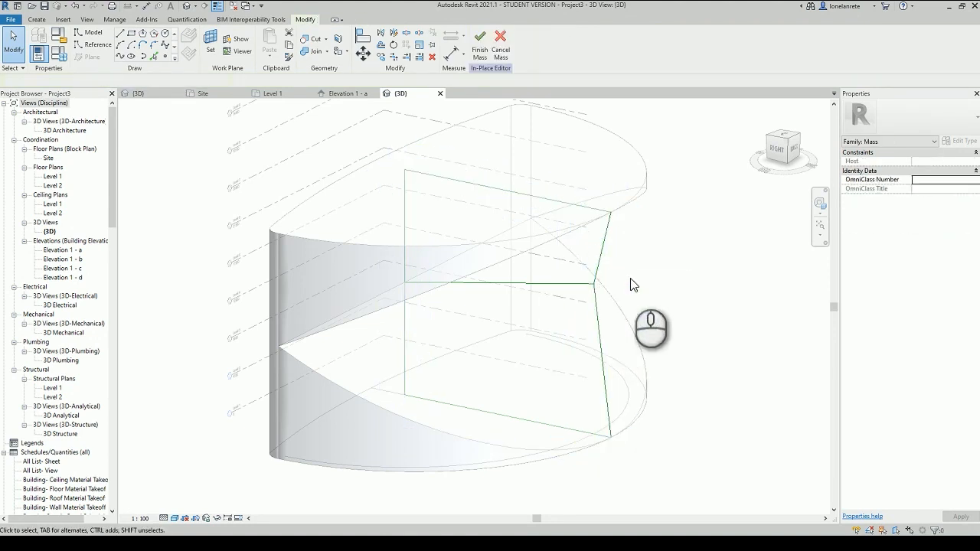
Step: Set the placement plane for model lines by picking the lower sloping face of the mass's wedge-shaped cut
shift+middle_drag(656, 314, 669, 337)
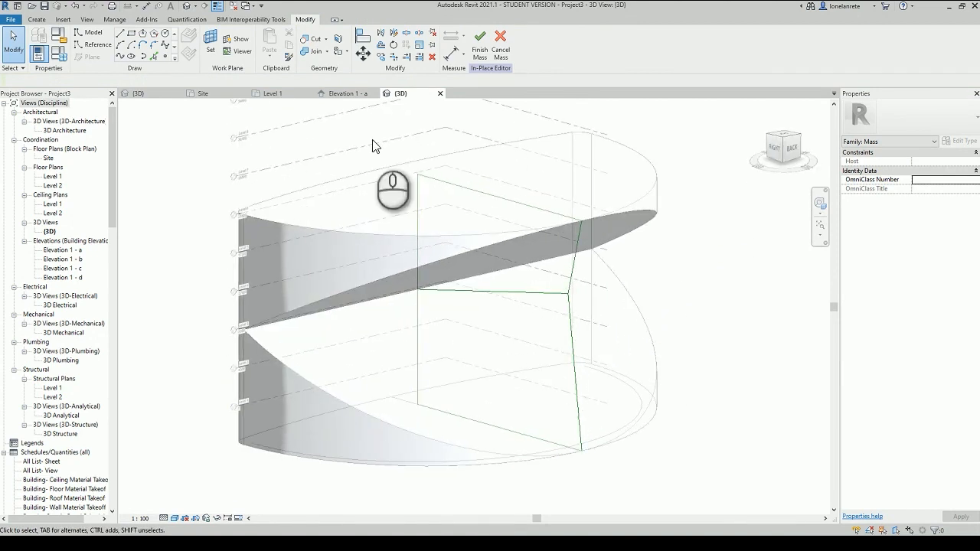
click(90, 34)
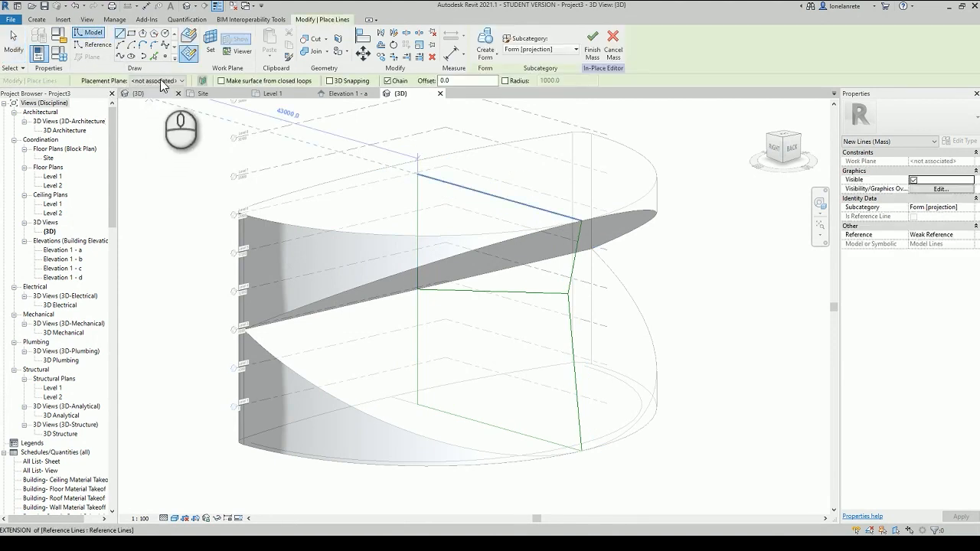
click(162, 81)
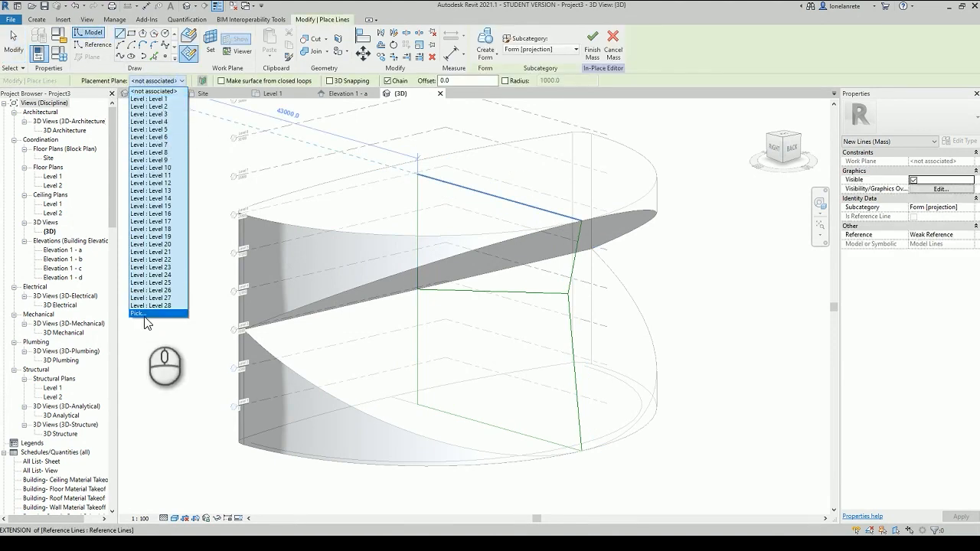
click(142, 313)
key(Escape)
key(Escape)
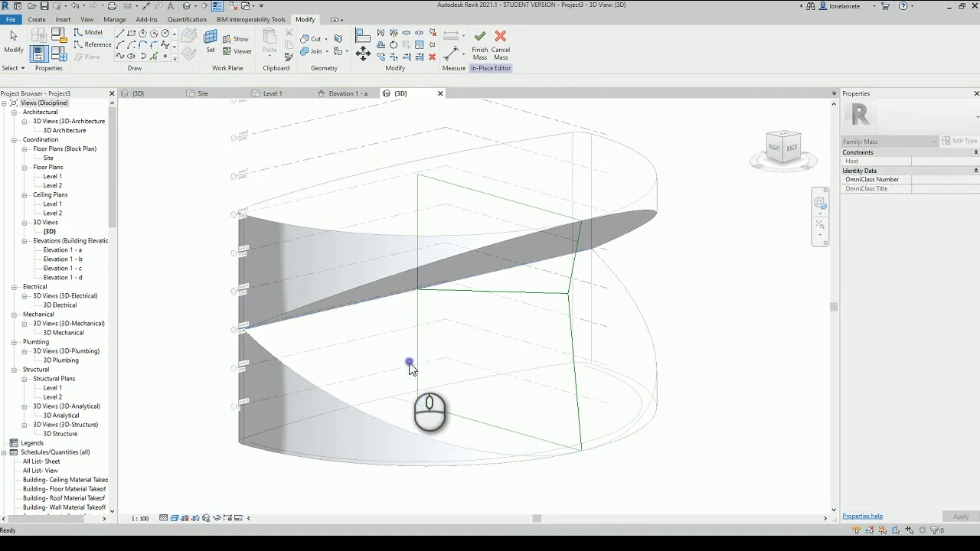
Step: Create a model line by picking the curved edge of the lower sloping face
click(163, 57)
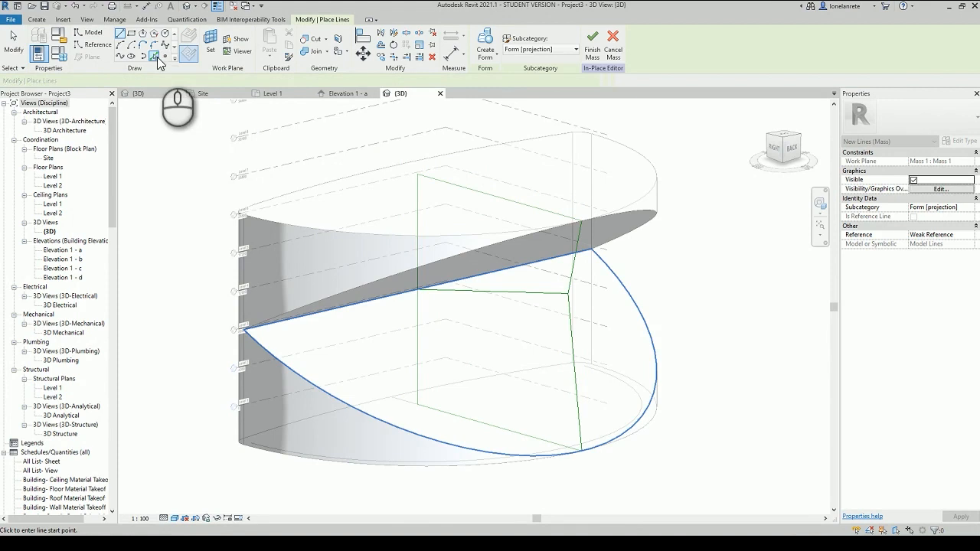
click(157, 58)
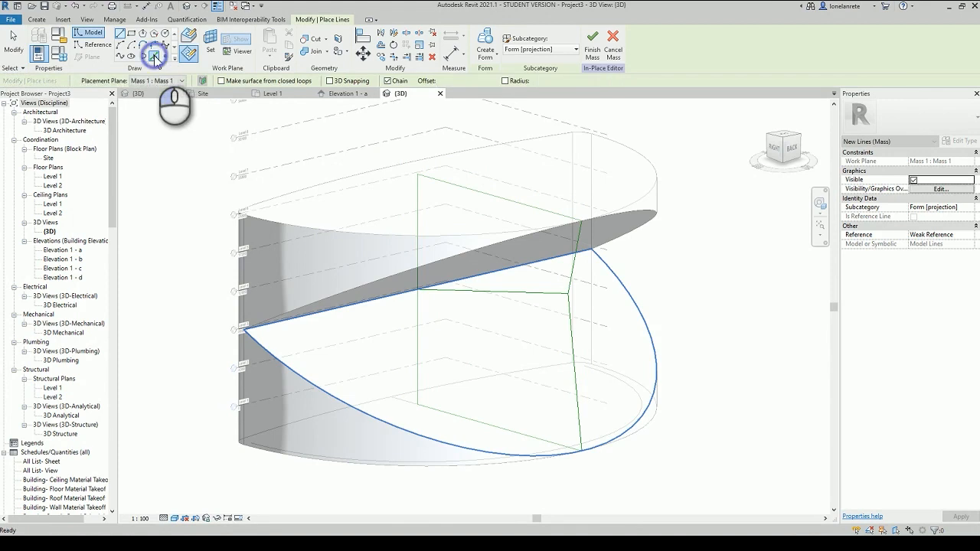
click(406, 430)
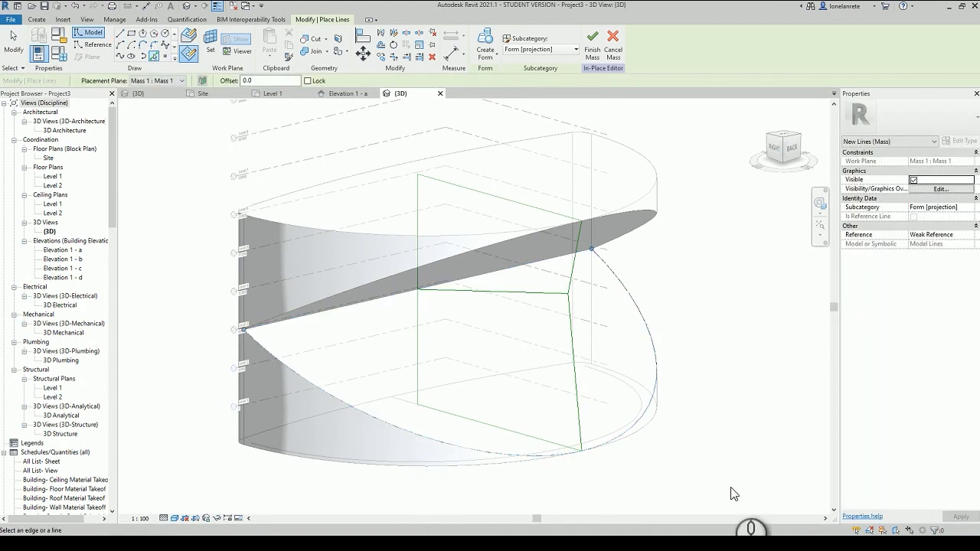
key(Escape)
key(Escape)
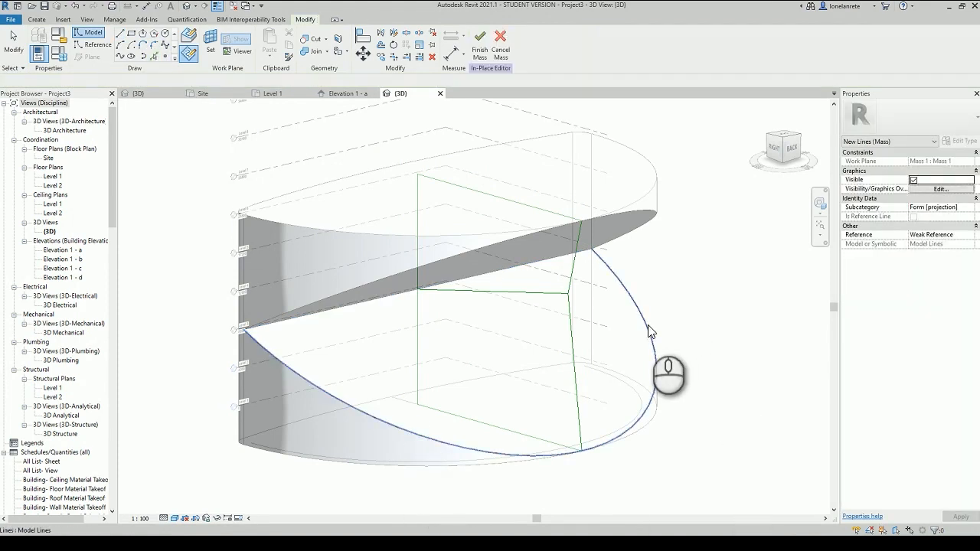
Step: Create a solid form from the curved model line on the lower sloping face
click(650, 324)
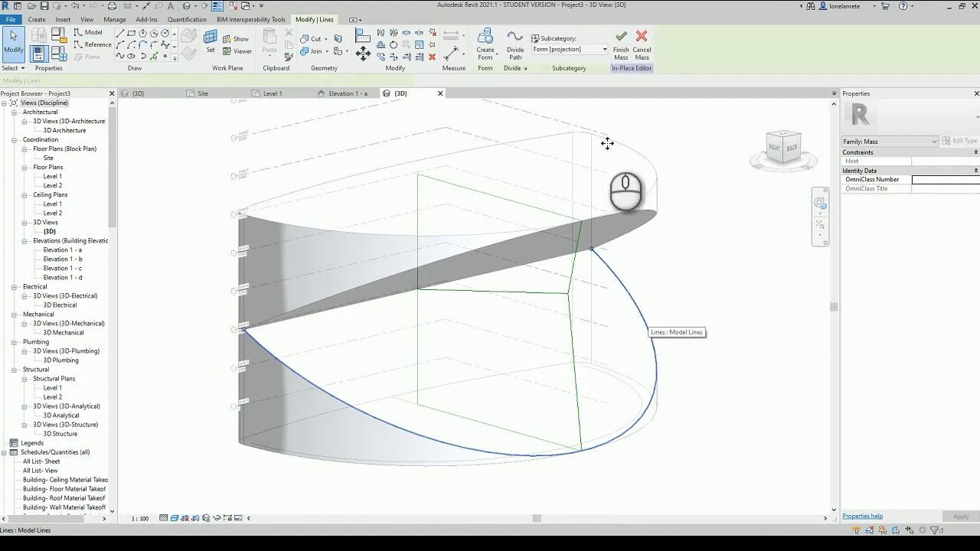
click(485, 61)
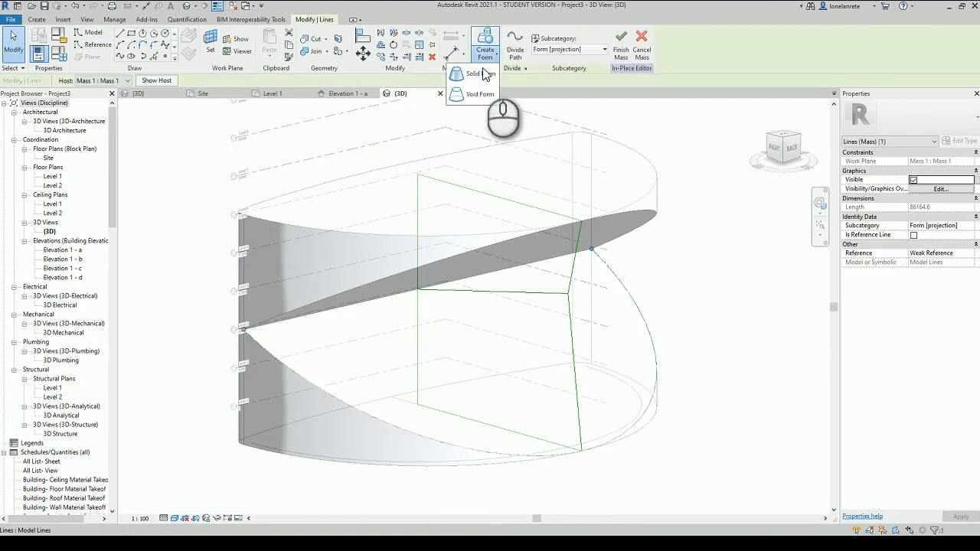
click(480, 74)
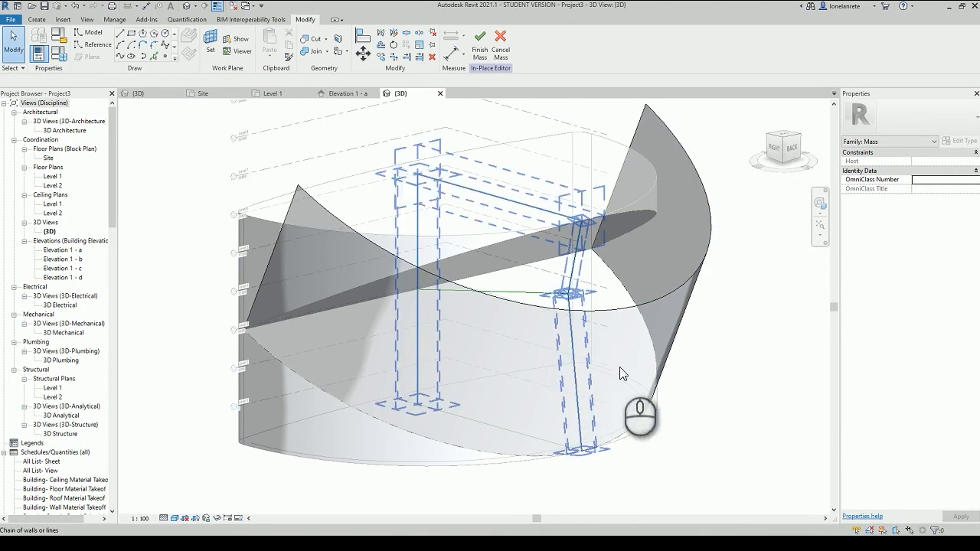
Step: Place a reference point at the midpoint of the new curved form's upper edge
mouse_move(703, 375)
shift+middle_down()
mouse_move(714, 393)
mouse_move(697, 427)
mouse_move(648, 446)
mouse_move(559, 418)
mouse_move(681, 416)
mouse_move(717, 429)
mouse_move(714, 441)
mouse_move(716, 425)
shift+middle_up()
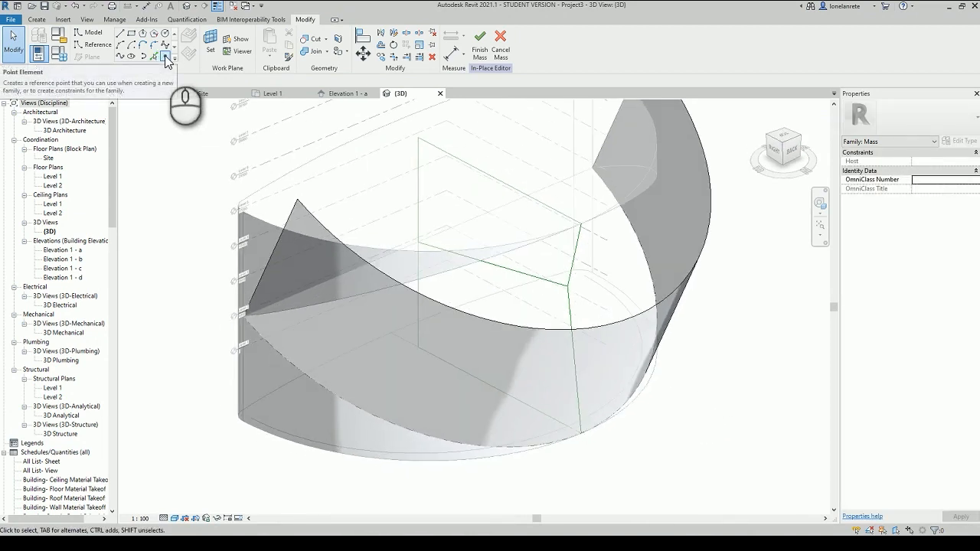
click(165, 57)
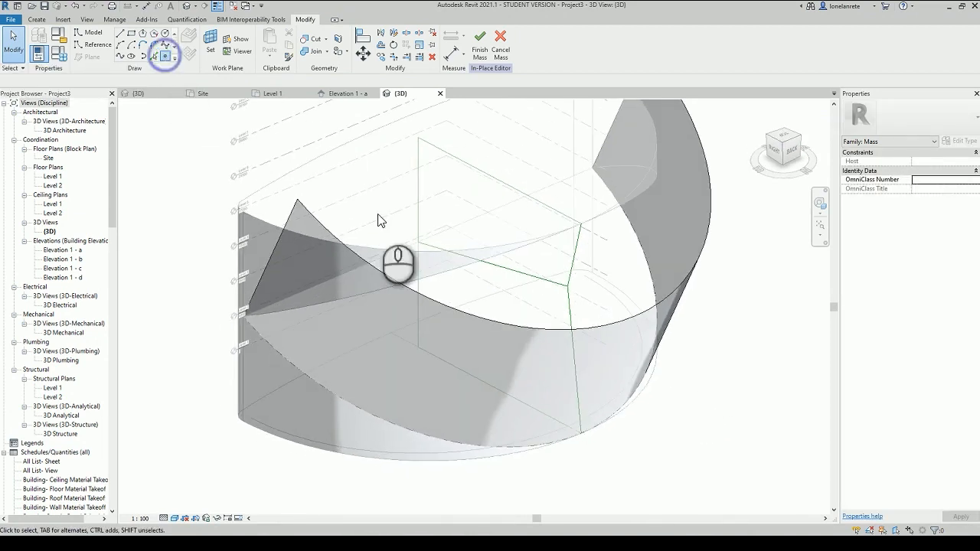
click(651, 313)
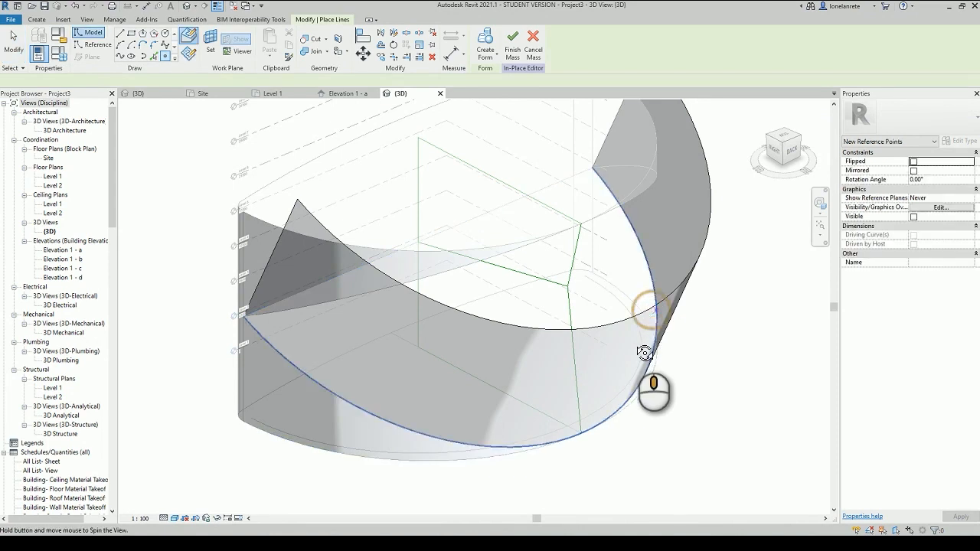
shift+middle_drag(646, 350, 605, 326)
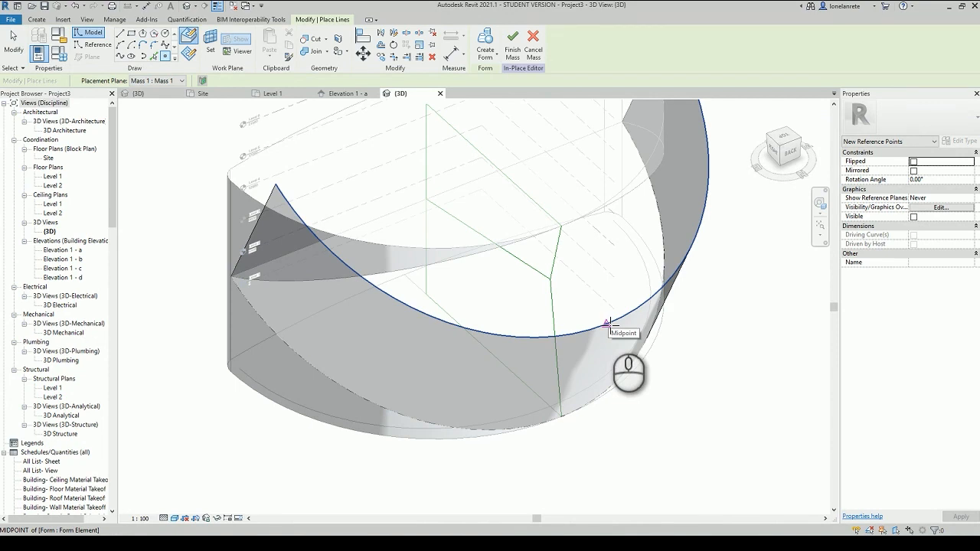
click(606, 324)
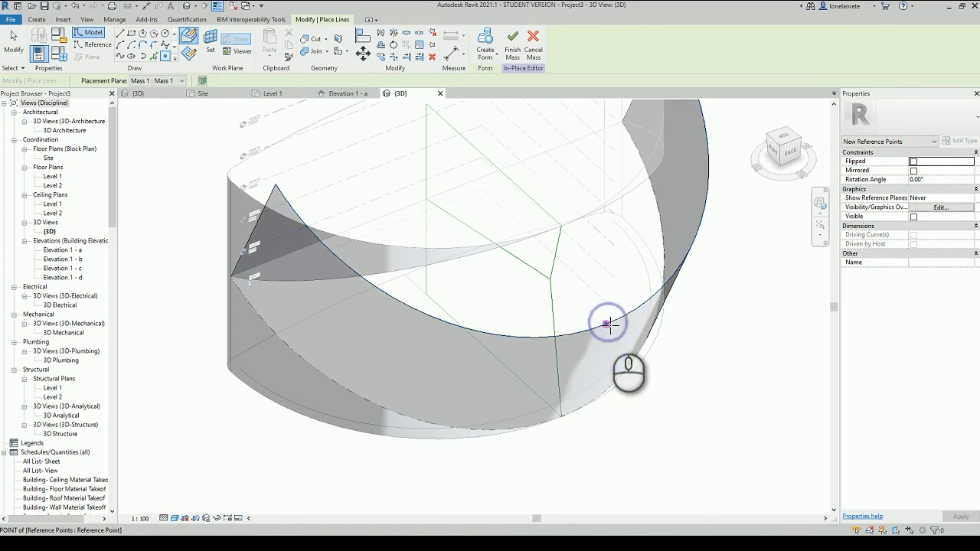
key(Escape)
key(Escape)
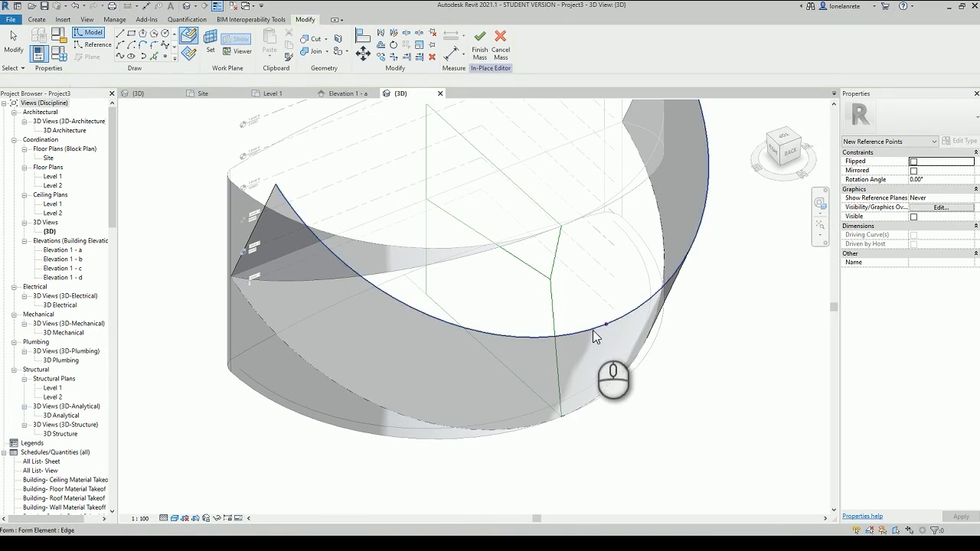
Step: Try to move the curved form's upper edge from its reference point to the profile's Level 5 point
click(593, 330)
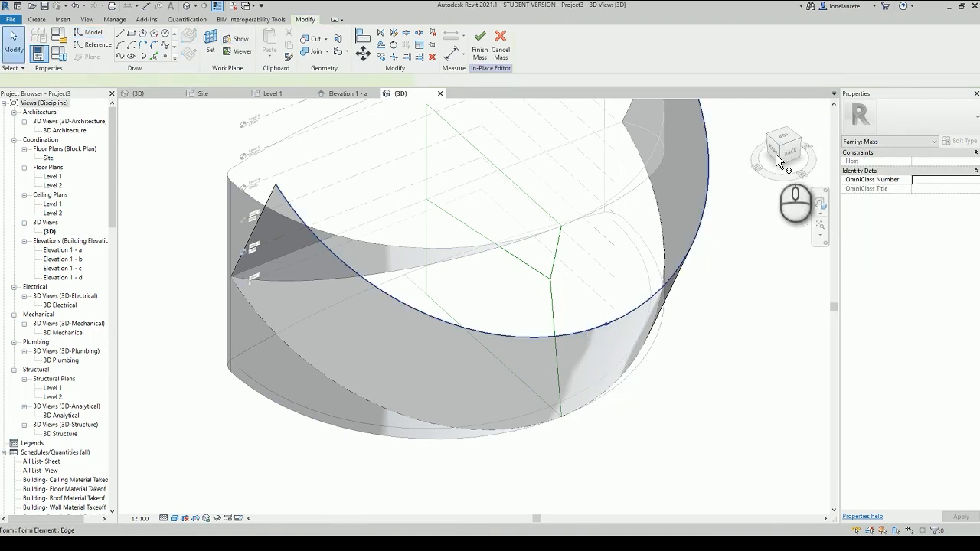
click(610, 320)
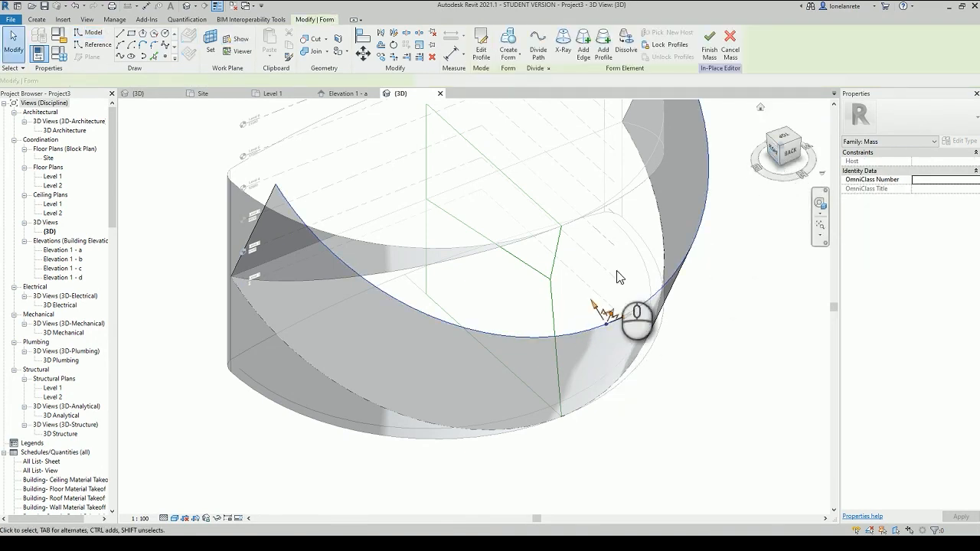
click(776, 153)
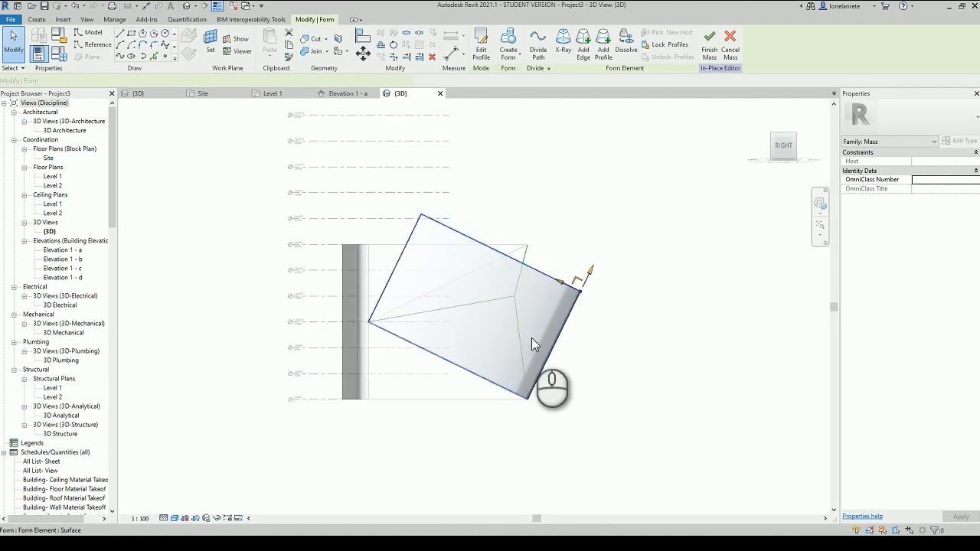
scroll(576, 287, up, 5)
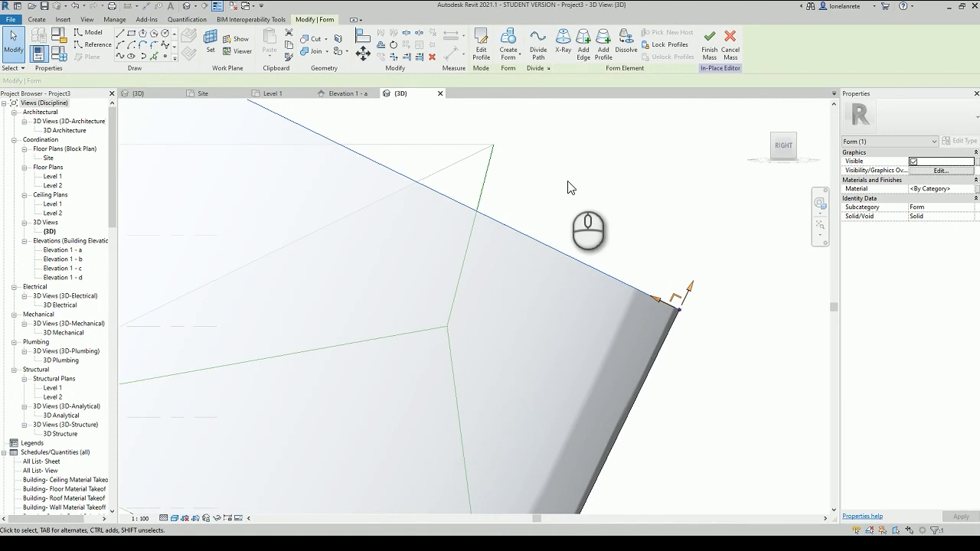
click(363, 55)
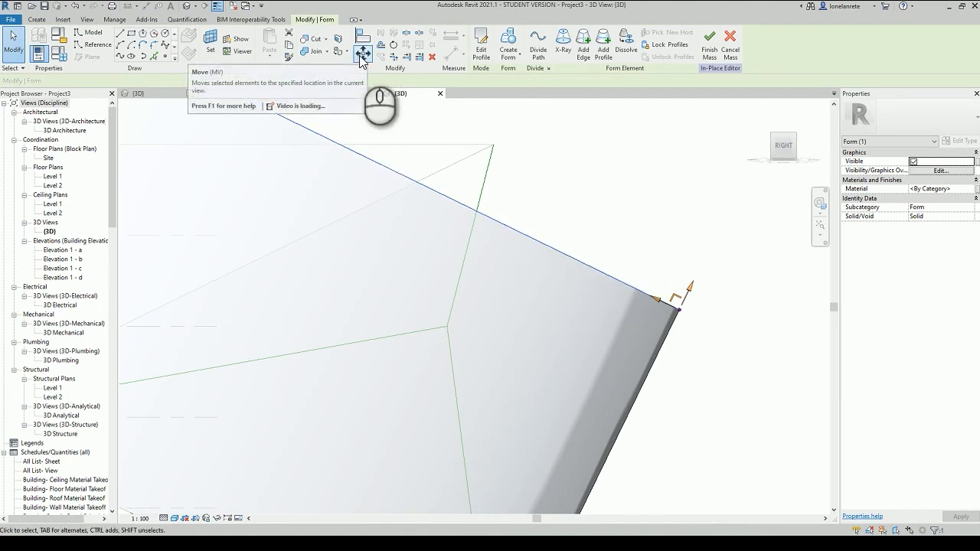
click(679, 311)
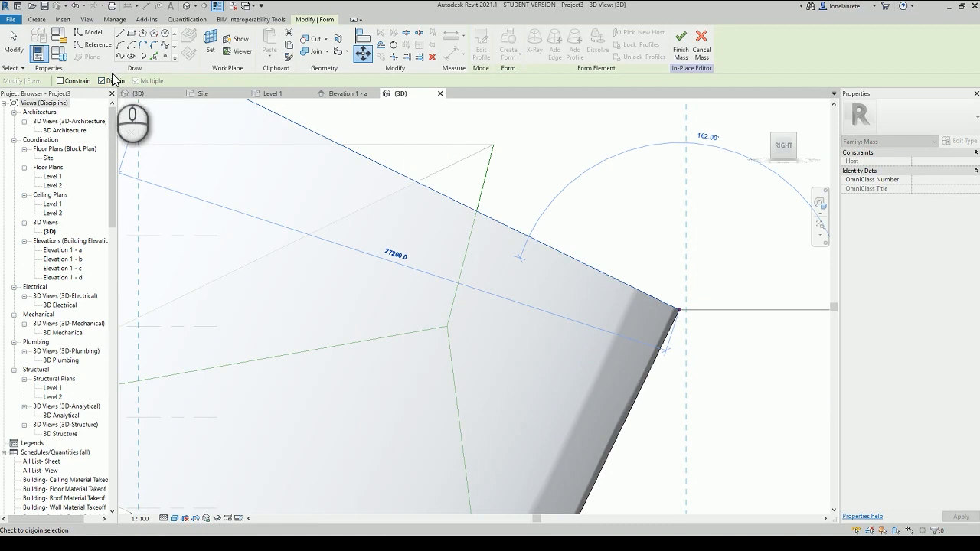
click(447, 326)
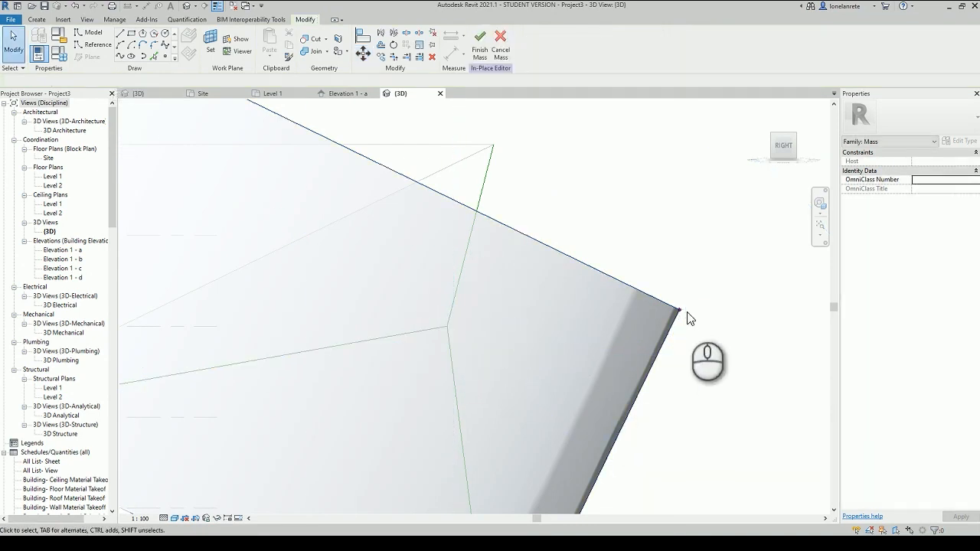
Step: Move the curved form's upper edge from its reference point to the profile's Level 5 point with Disjoin turned off
click(606, 280)
click(362, 53)
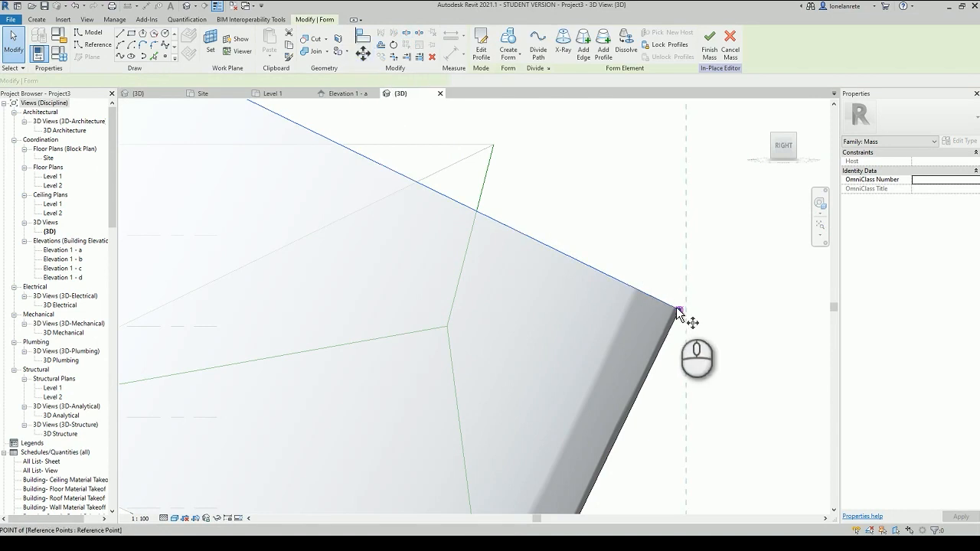
click(105, 83)
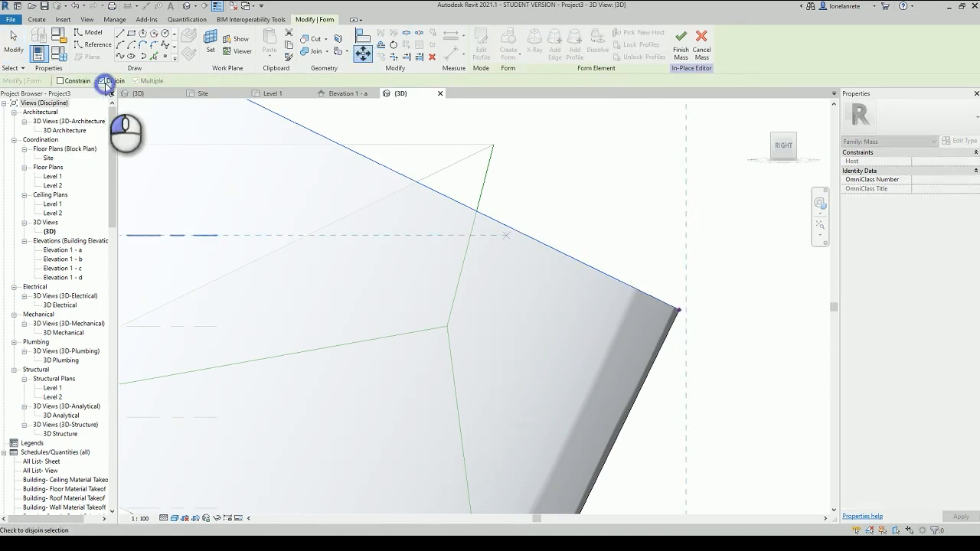
click(678, 311)
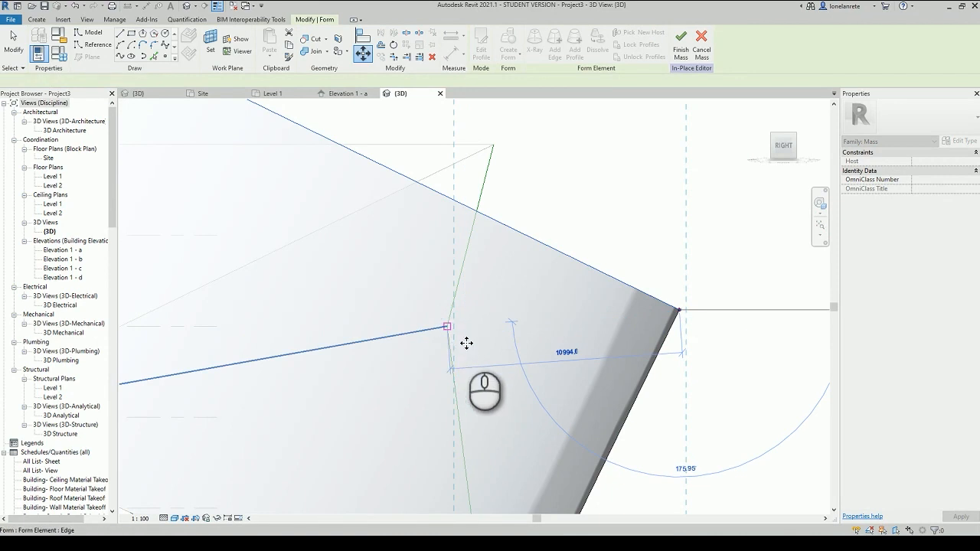
click(464, 340)
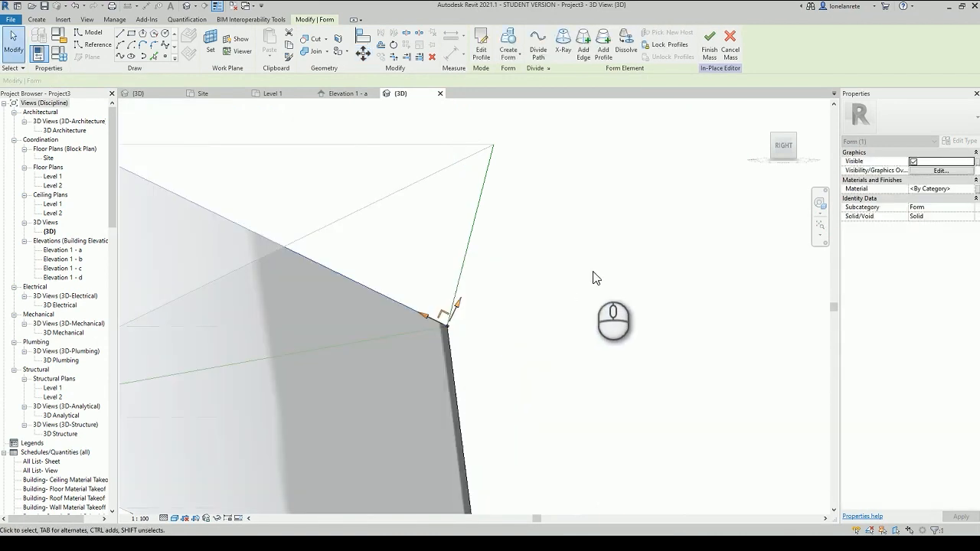
scroll(592, 272, down, 3)
click(593, 271)
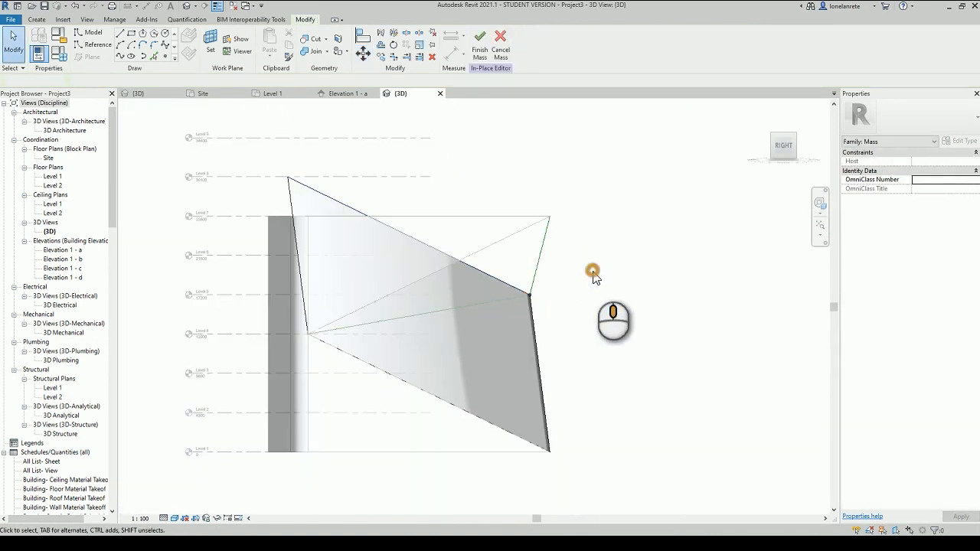
Step: Start model lines with the upper sloping mass face picked as the placement plane
shift+middle_drag(593, 272, 444, 207)
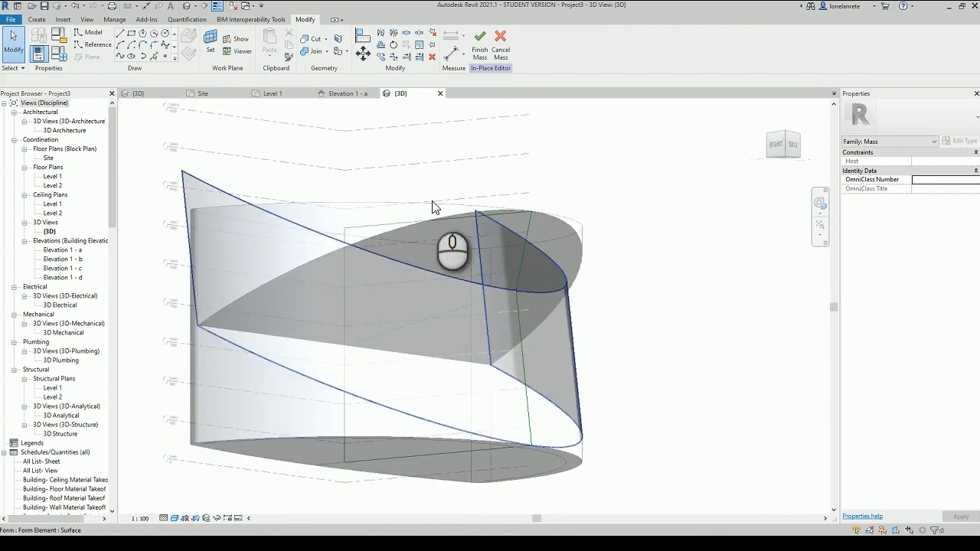
click(92, 33)
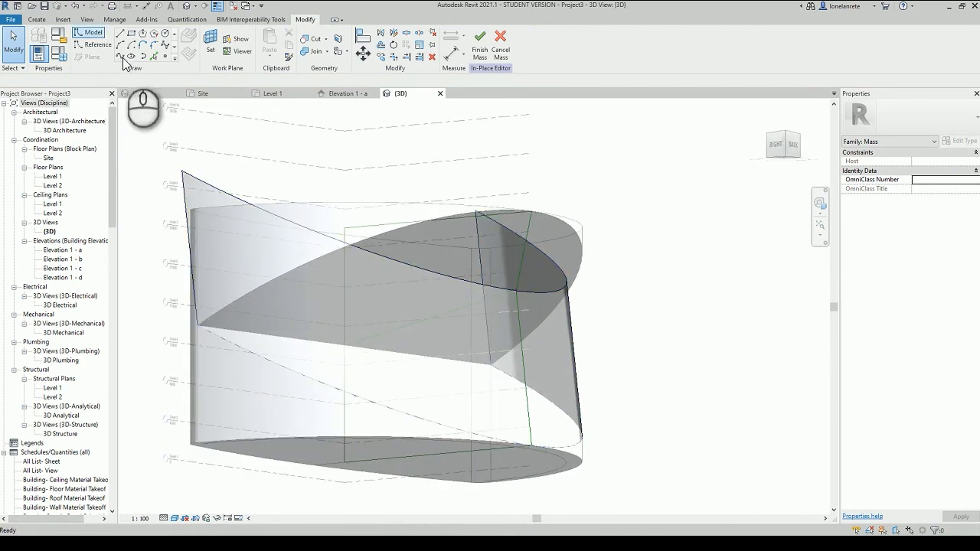
click(161, 81)
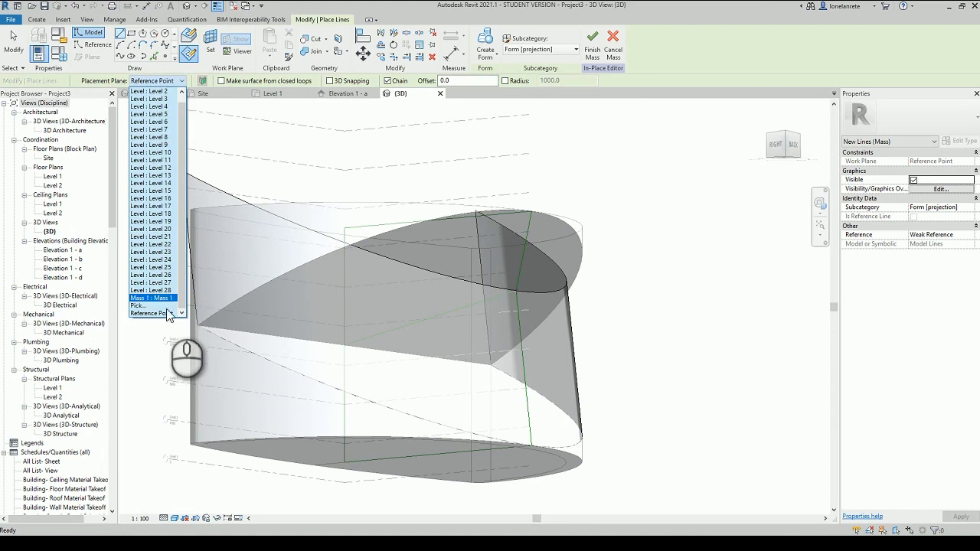
click(166, 306)
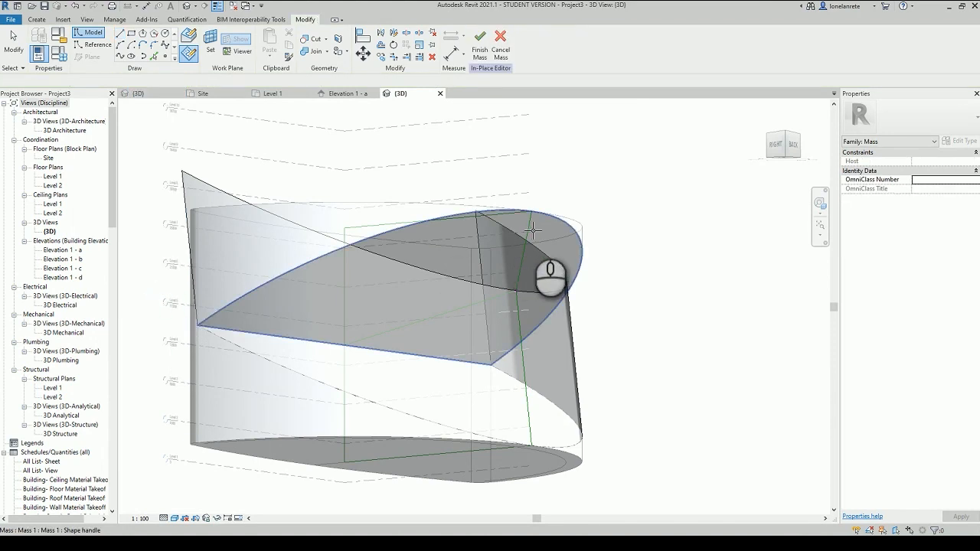
click(543, 231)
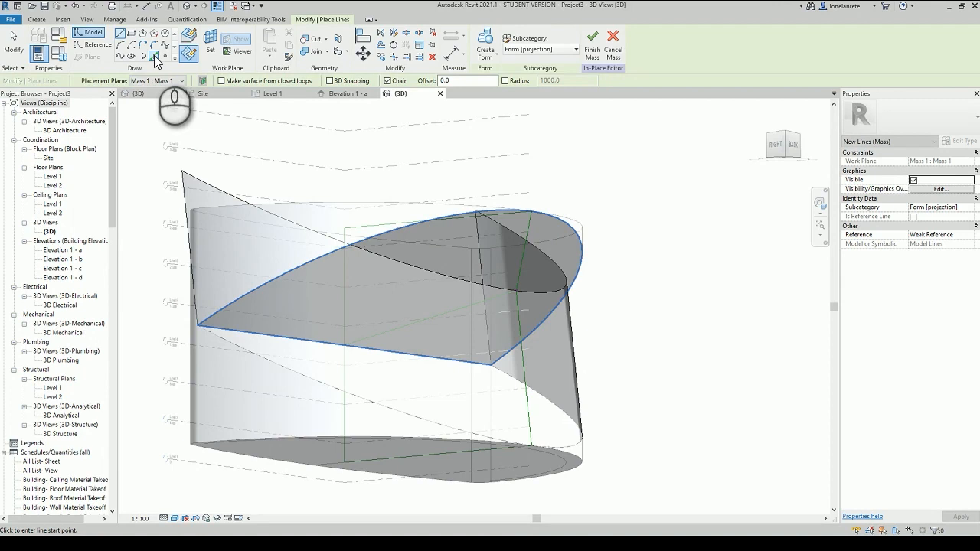
Step: Trace the two curved edges of the upper sloping face as model lines
click(154, 59)
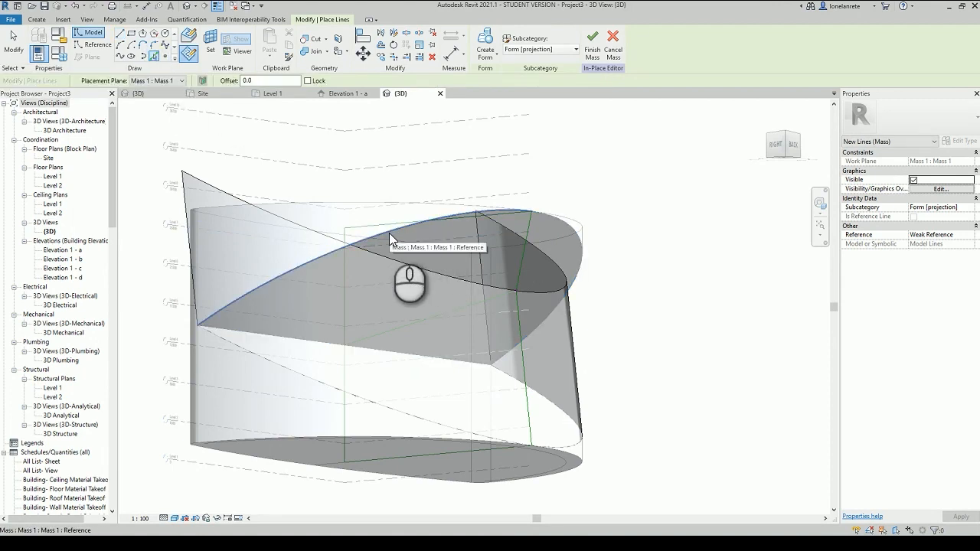
mouse_move(528, 216)
shift+middle_down()
mouse_move(494, 234)
mouse_move(541, 217)
shift+middle_up()
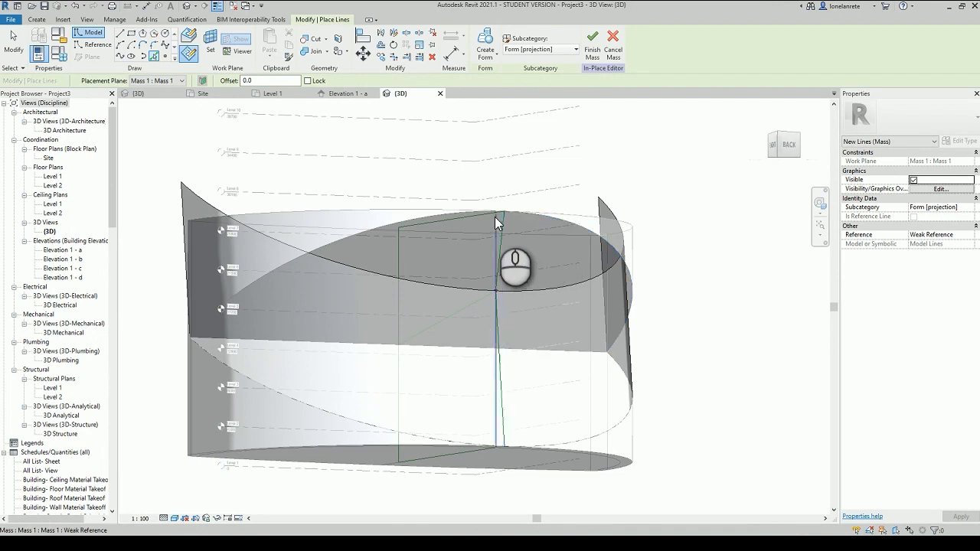
scroll(516, 213, up, 3)
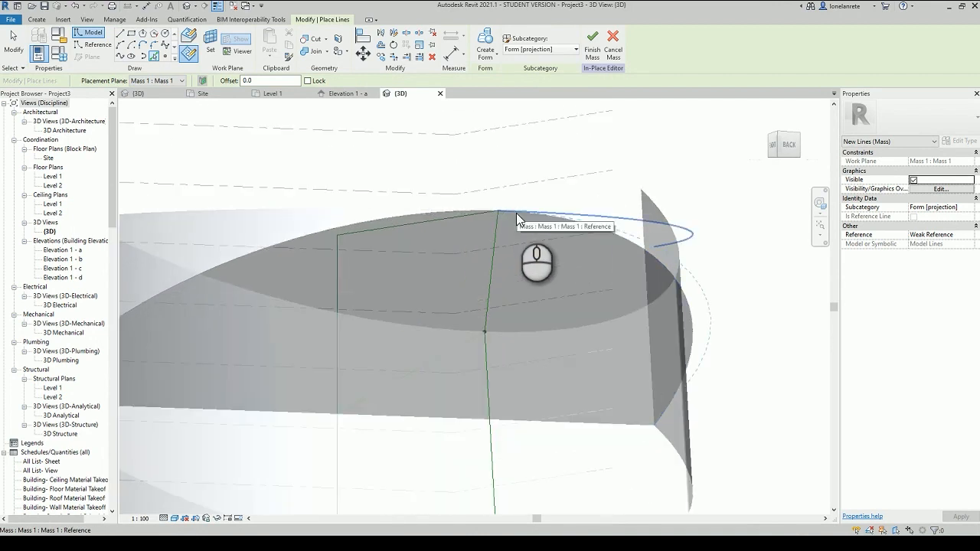
click(530, 218)
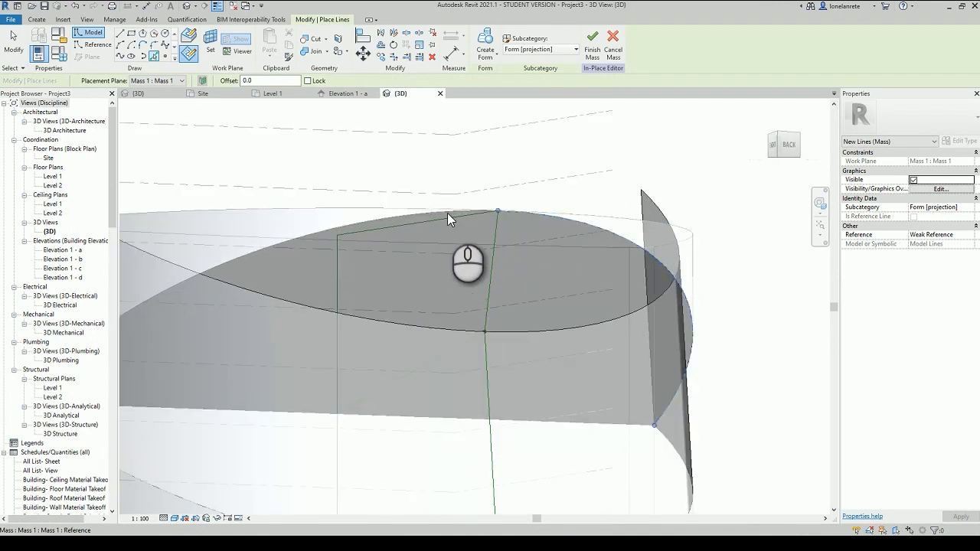
click(405, 215)
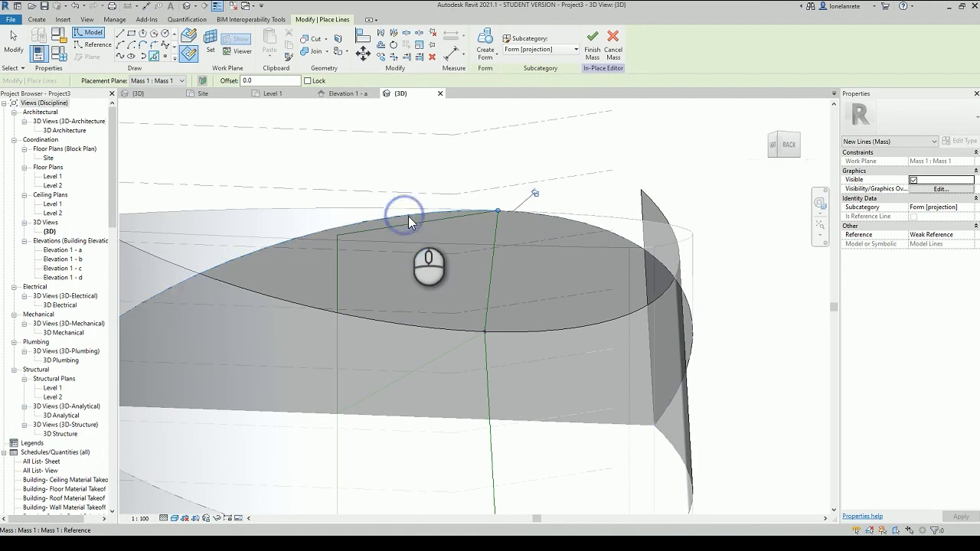
scroll(483, 181, down, 4)
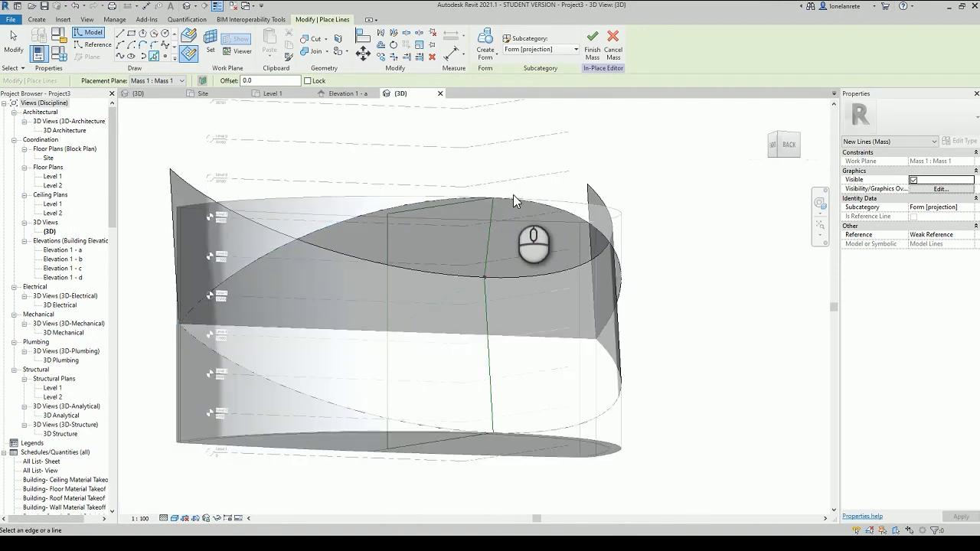
key(Escape)
key(Escape)
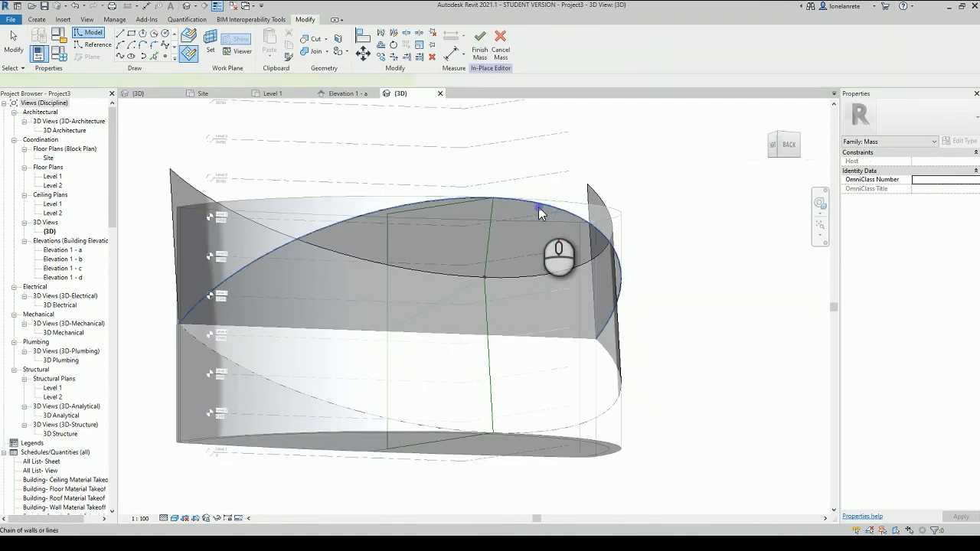
Step: Create a solid form from the chained curved model lines on the upper sloping face
click(538, 206)
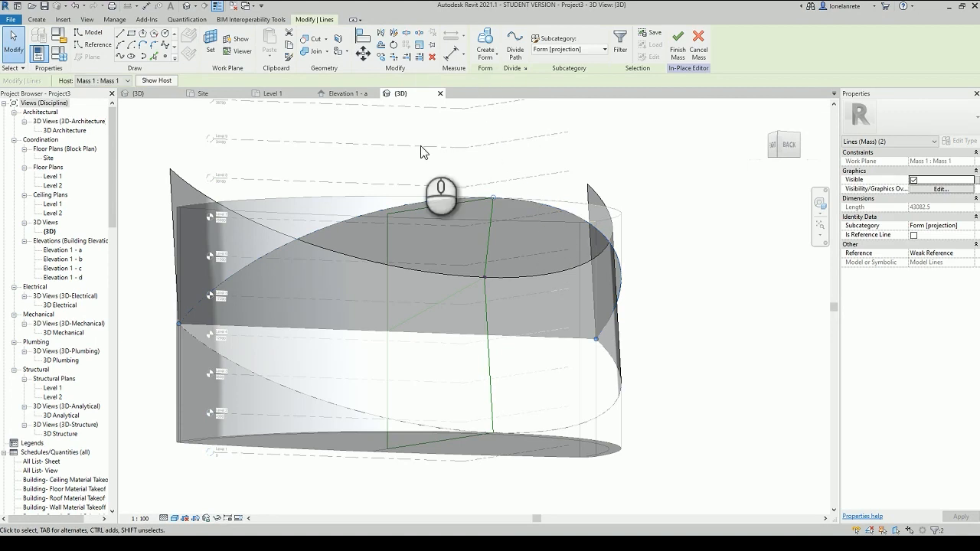
click(486, 55)
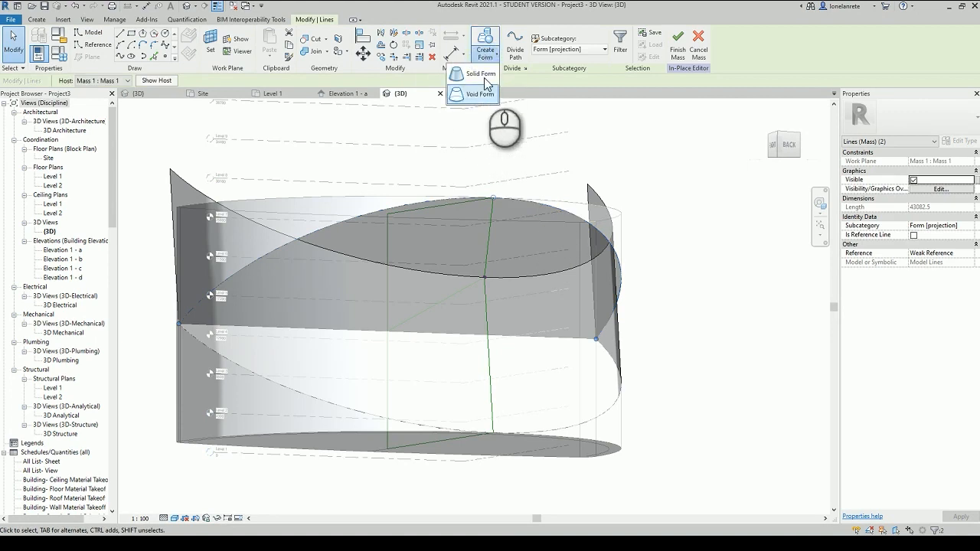
click(482, 76)
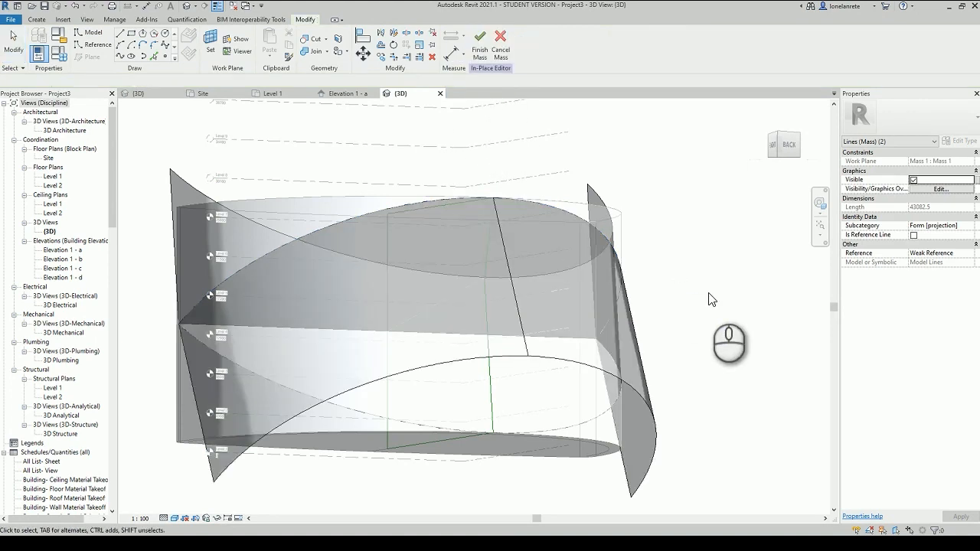
click(708, 299)
Step: Place a reference point where the new form's seam meets its free lower edge
shift+middle_drag(713, 298, 778, 370)
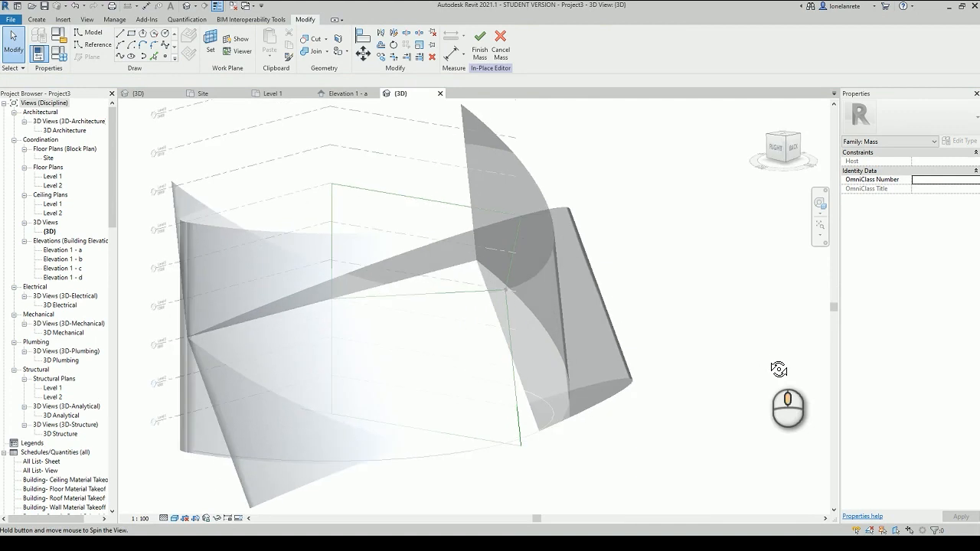
scroll(521, 219, up, 5)
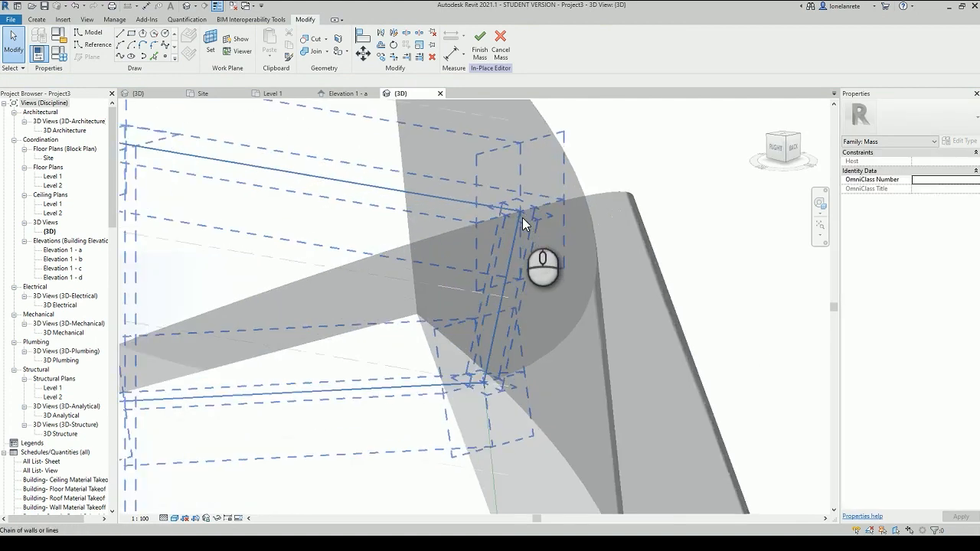
scroll(522, 218, up, 2)
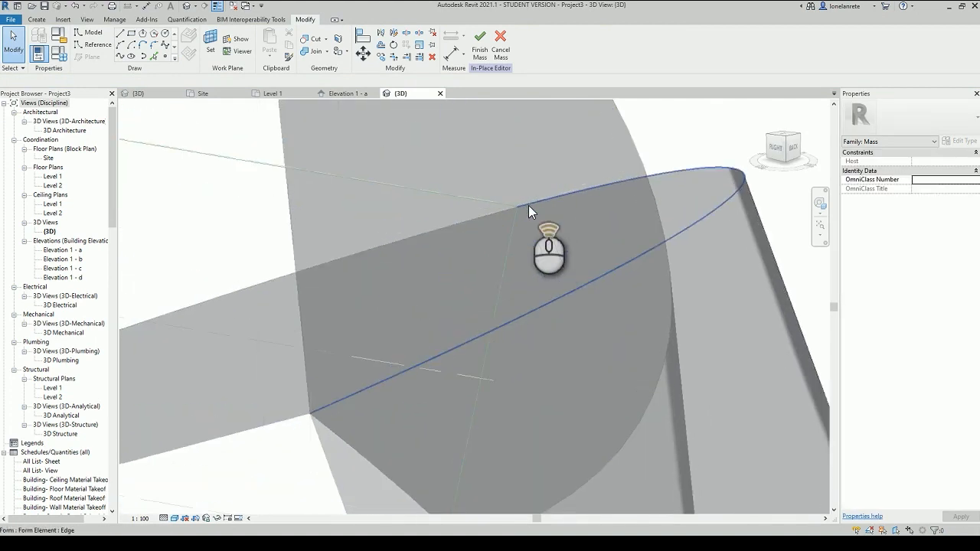
scroll(528, 205, up, 2)
scroll(528, 205, down, 5)
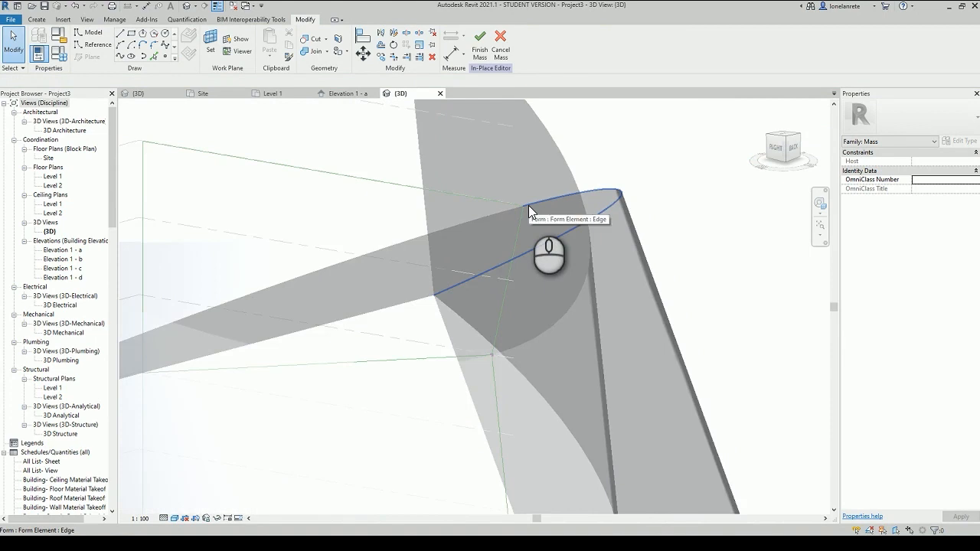
scroll(528, 205, down, 3)
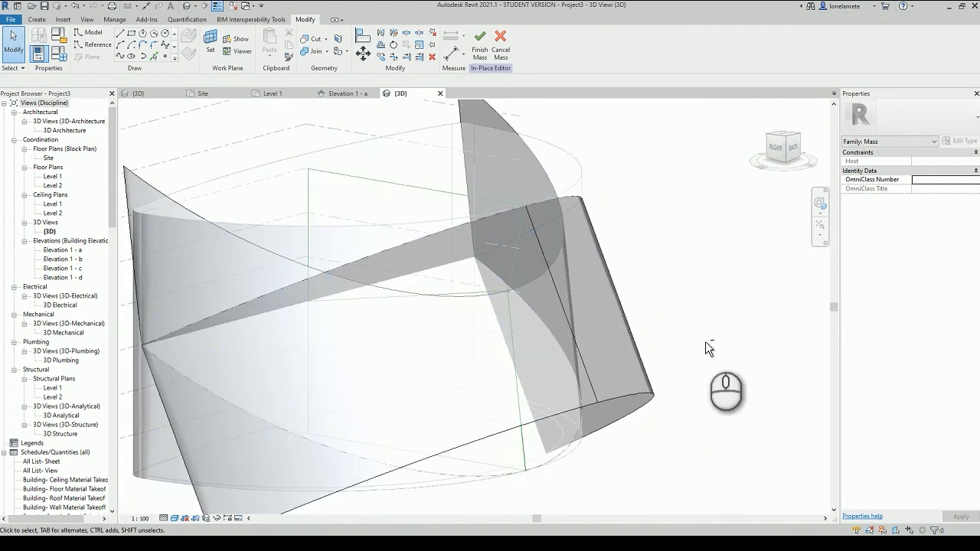
shift+middle_drag(705, 342, 750, 362)
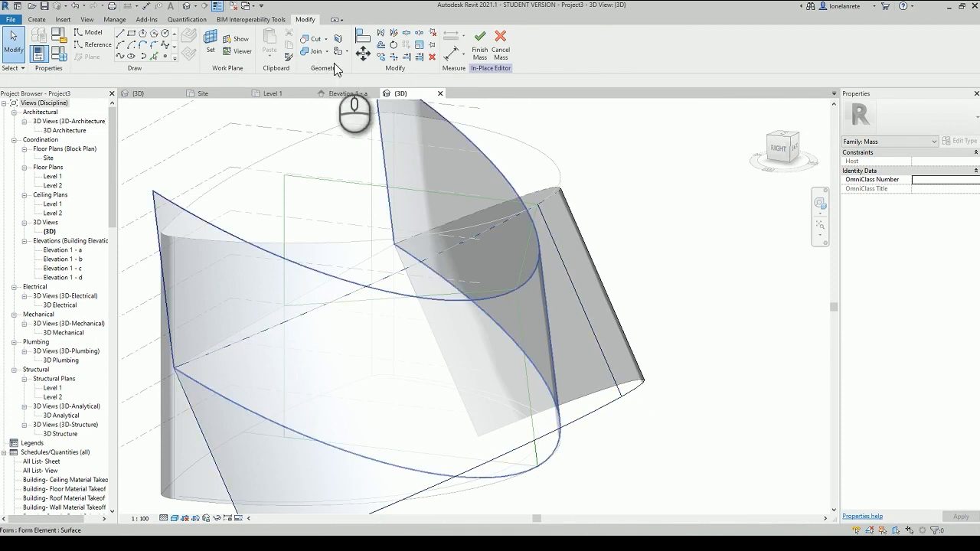
click(164, 59)
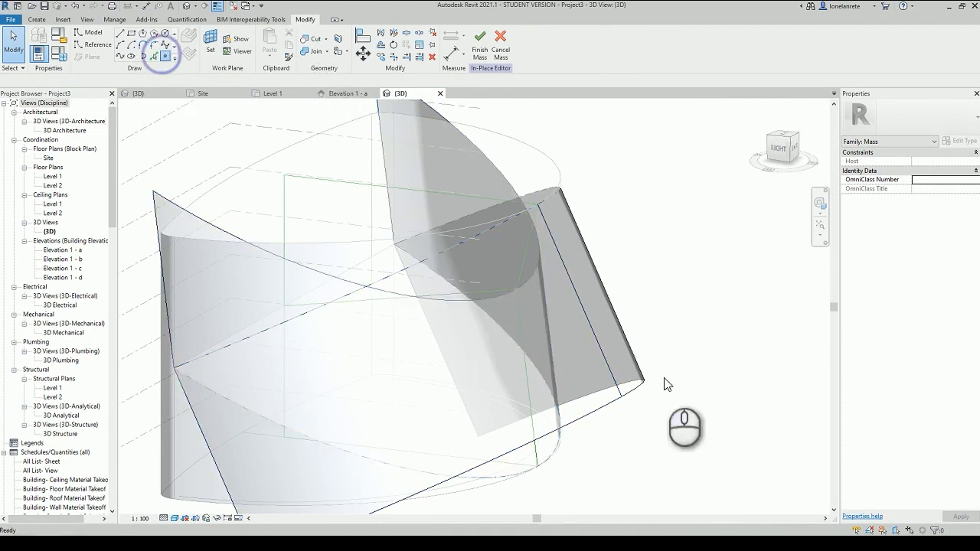
click(622, 397)
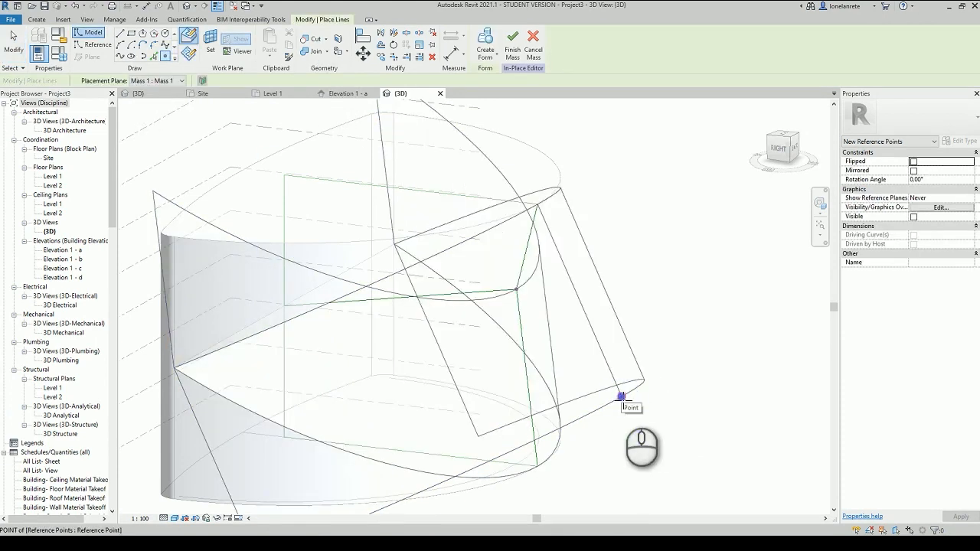
key(Escape)
Step: Try to move the new form's free lower edge from its reference point to the profile's Level 5 point
click(608, 410)
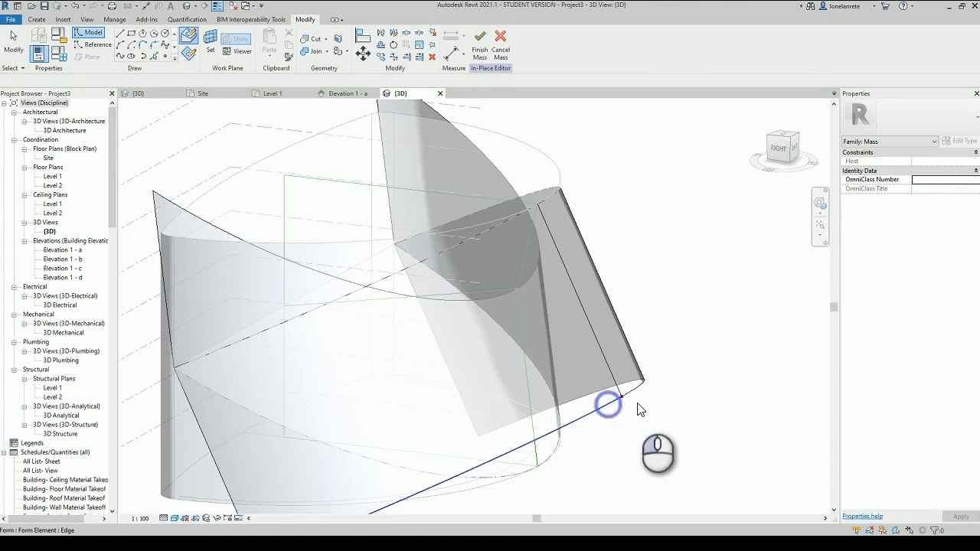
click(639, 392)
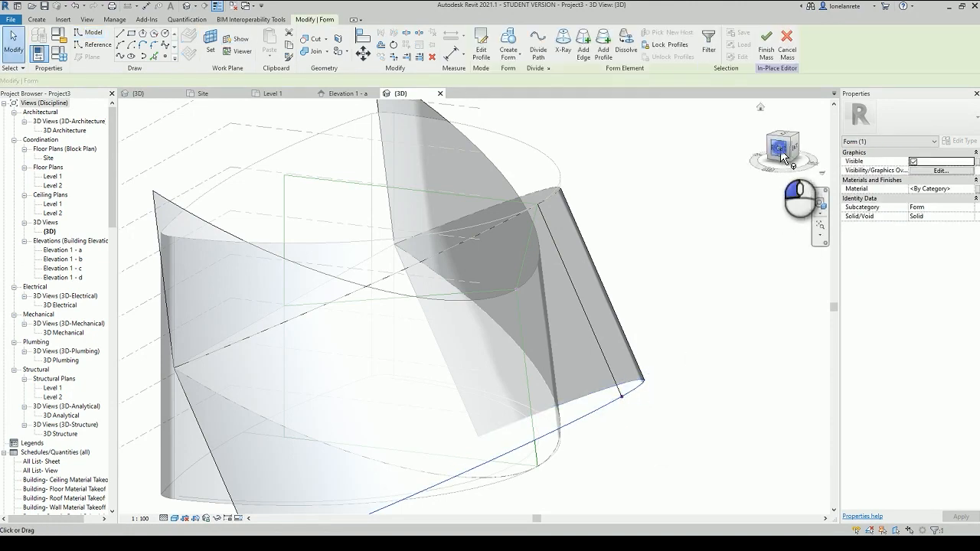
shift+middle_drag(755, 280, 754, 341)
ctrl+click(505, 357)
middle_drag(555, 396, 577, 403)
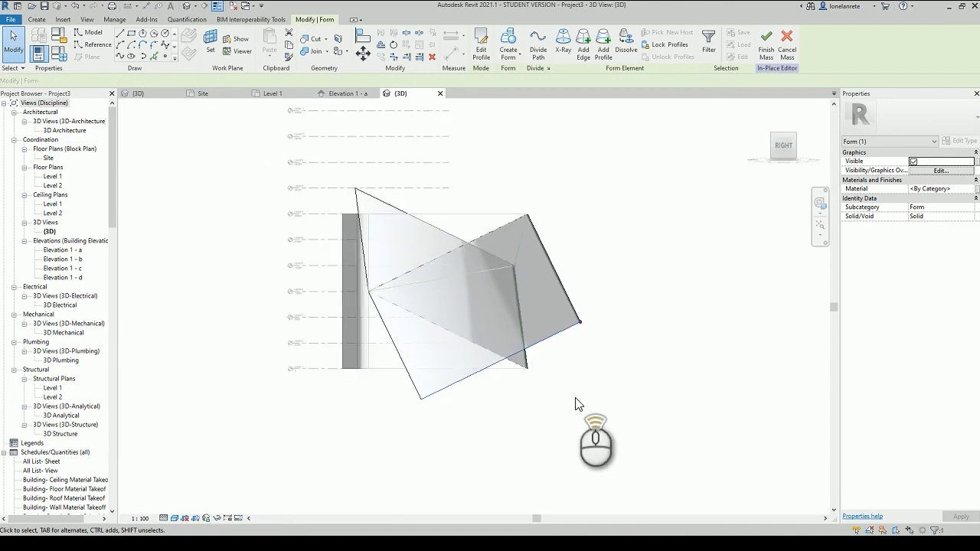
scroll(577, 402, up, 3)
click(363, 54)
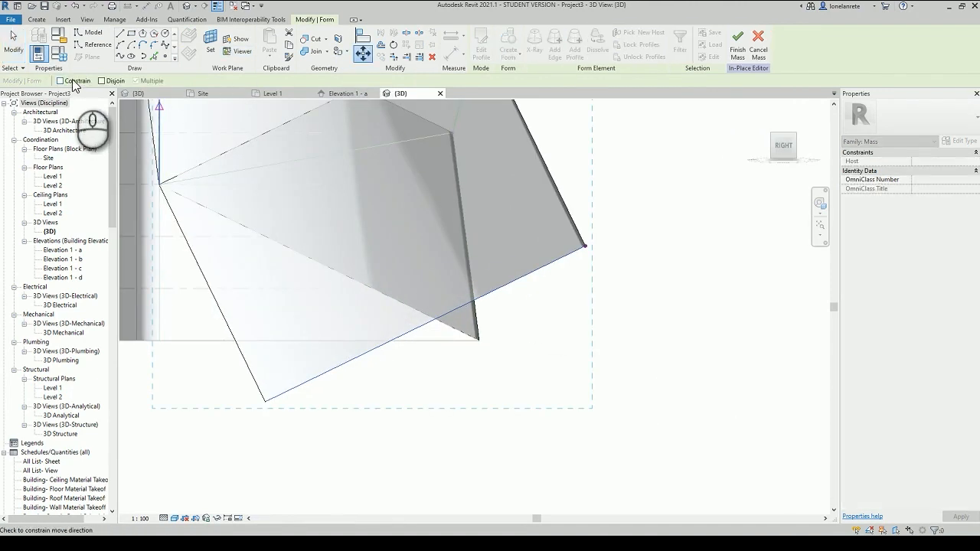
click(587, 246)
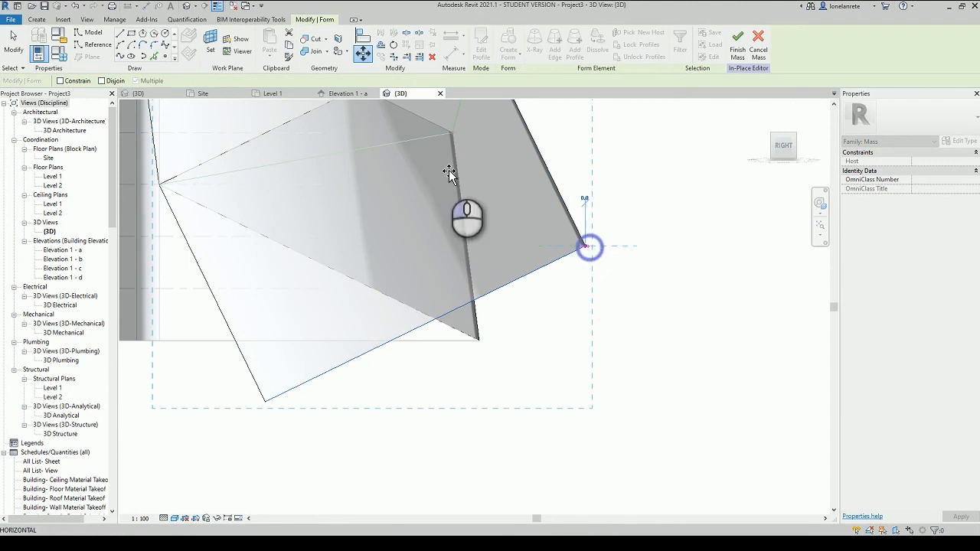
click(458, 133)
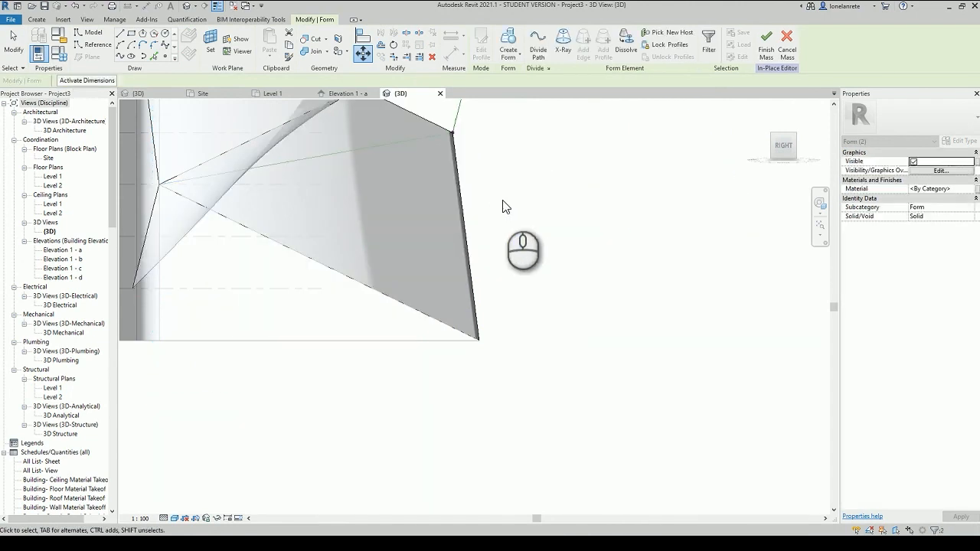
Step: Trace the curved edge of the face sloping up to Level 7 as a partial-ellipse model line, using that face as the placement plane
scroll(505, 210, down, 1)
middle_drag(512, 196, 559, 323)
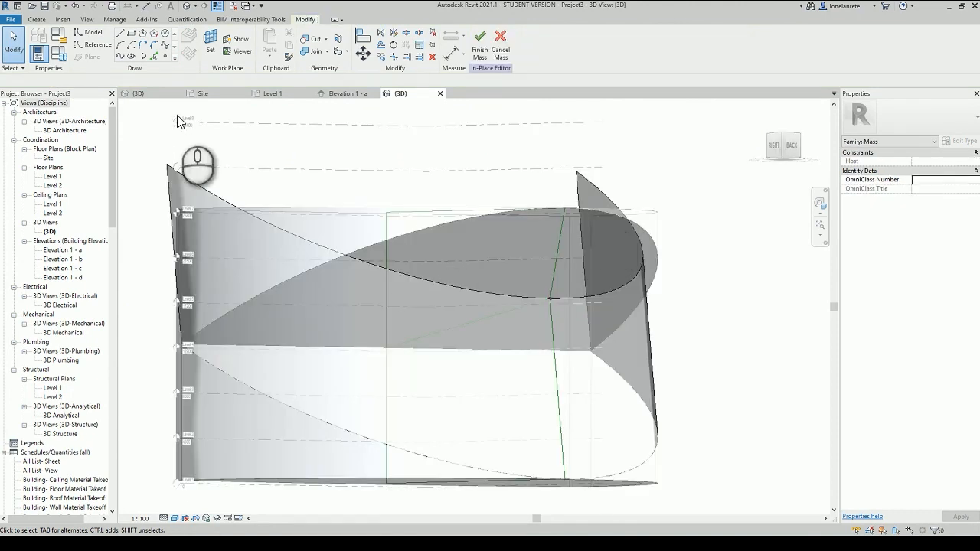
click(90, 34)
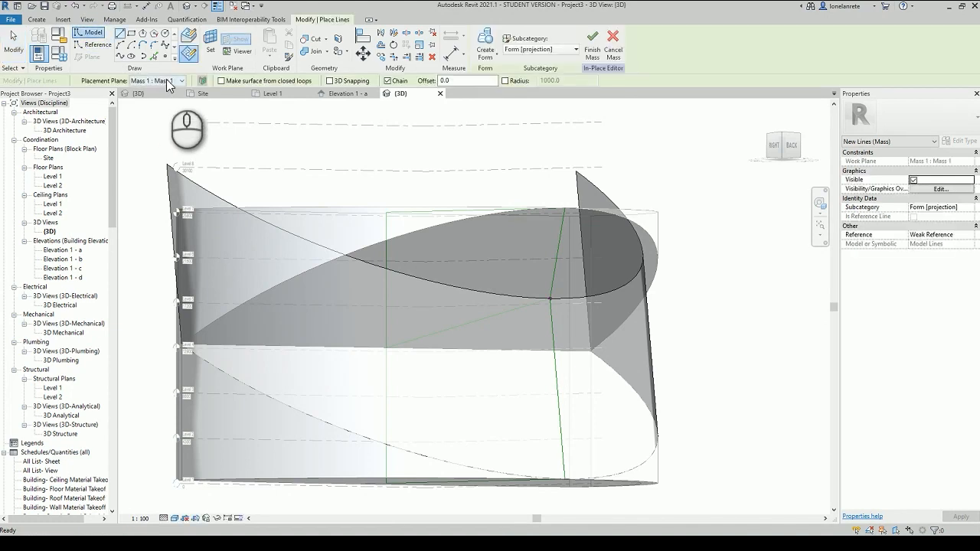
click(166, 78)
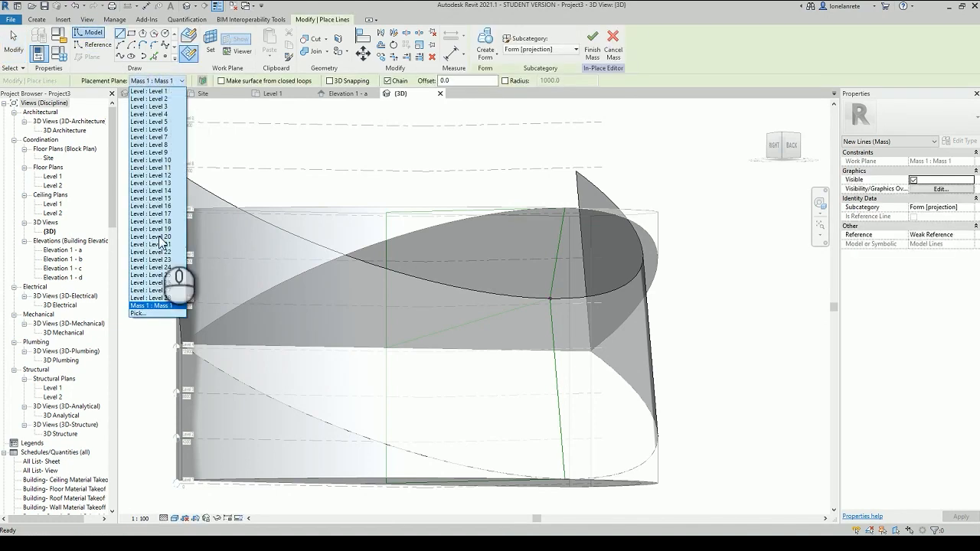
click(148, 313)
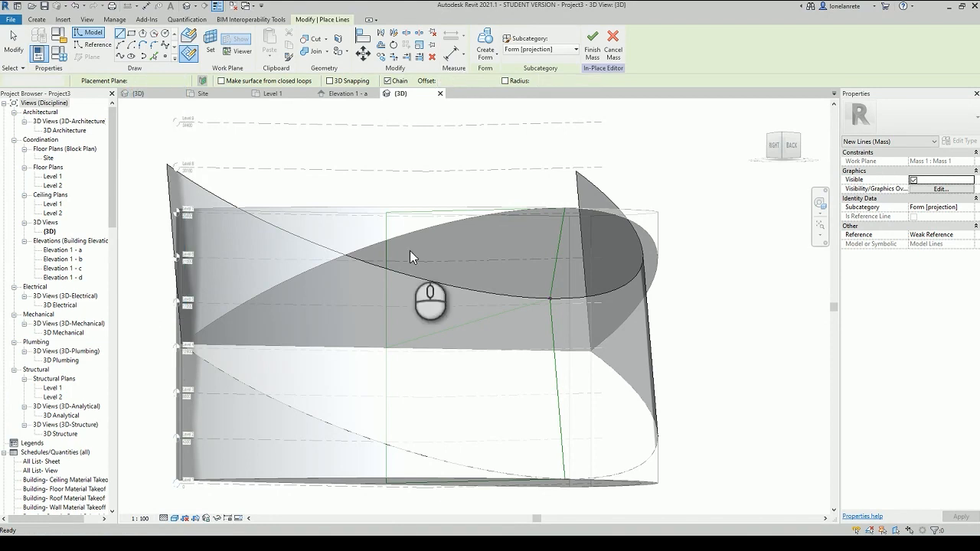
click(444, 243)
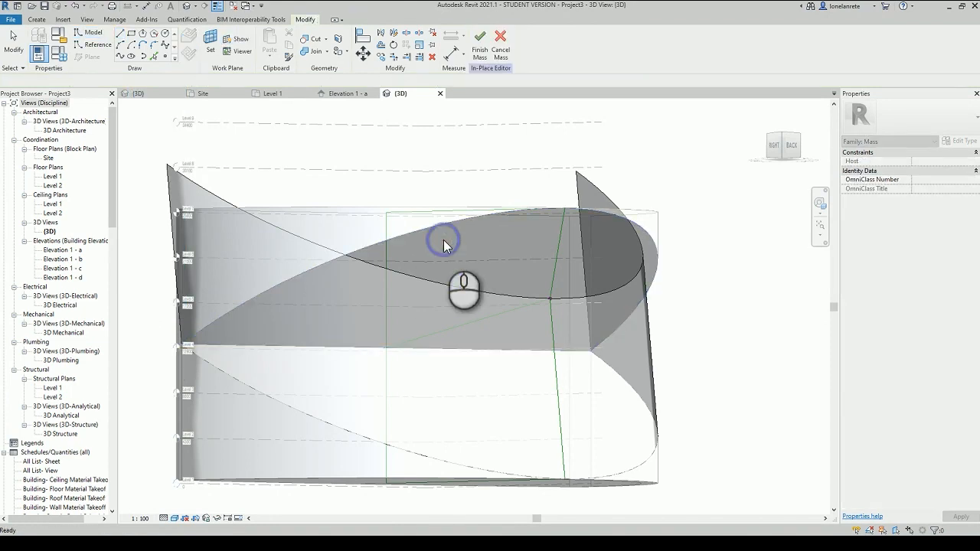
click(144, 58)
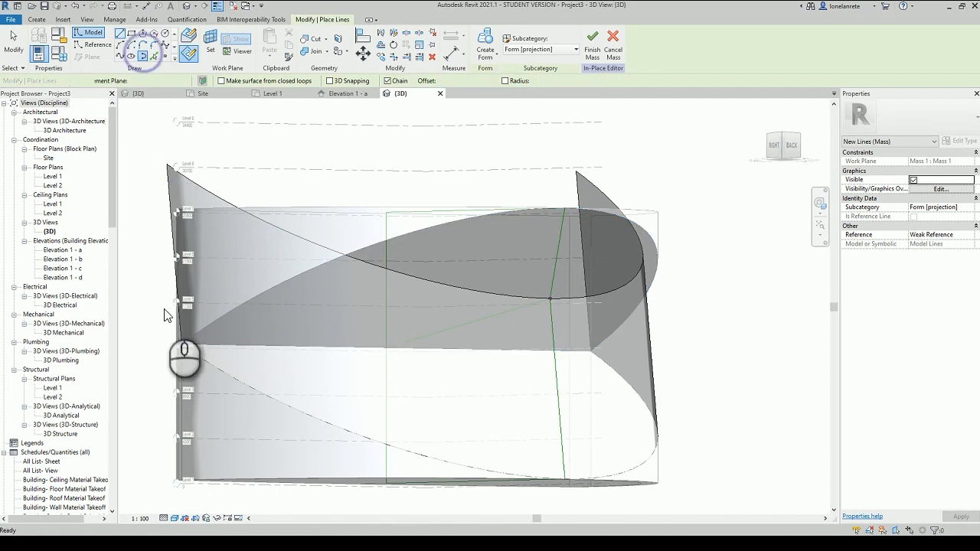
click(184, 346)
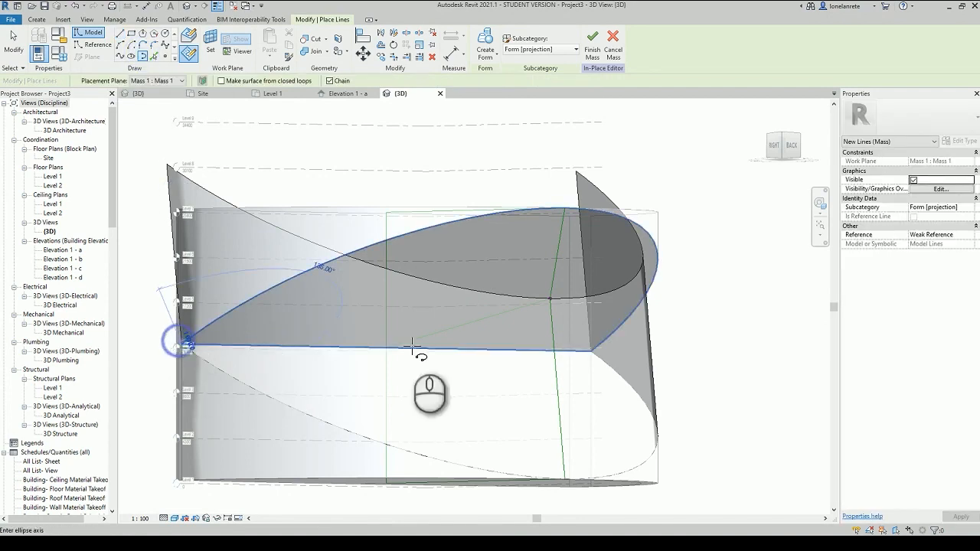
click(592, 351)
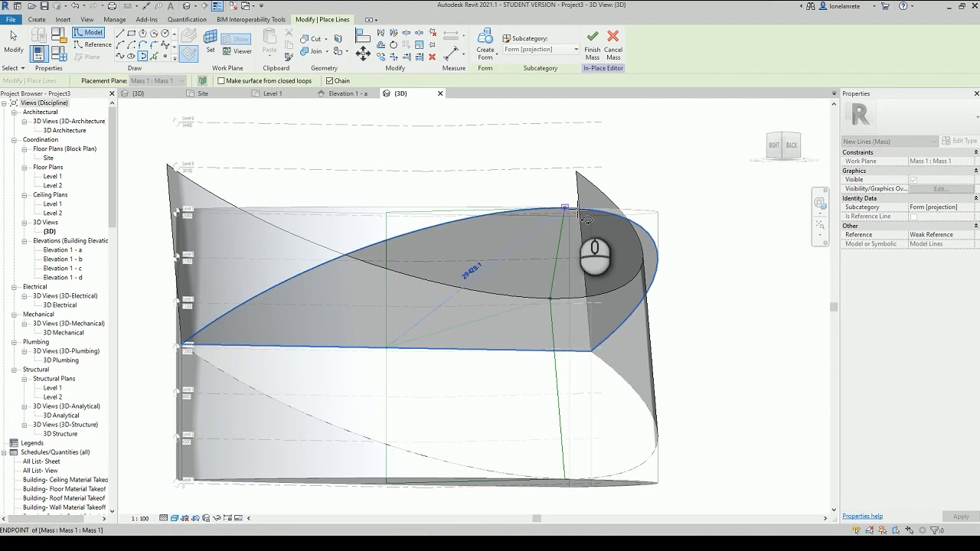
click(585, 219)
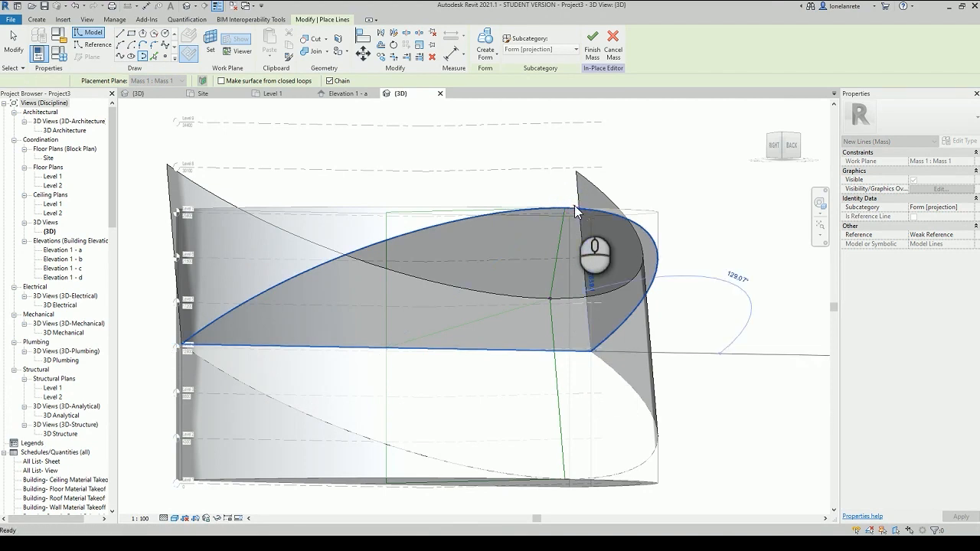
key(Escape)
key(Escape)
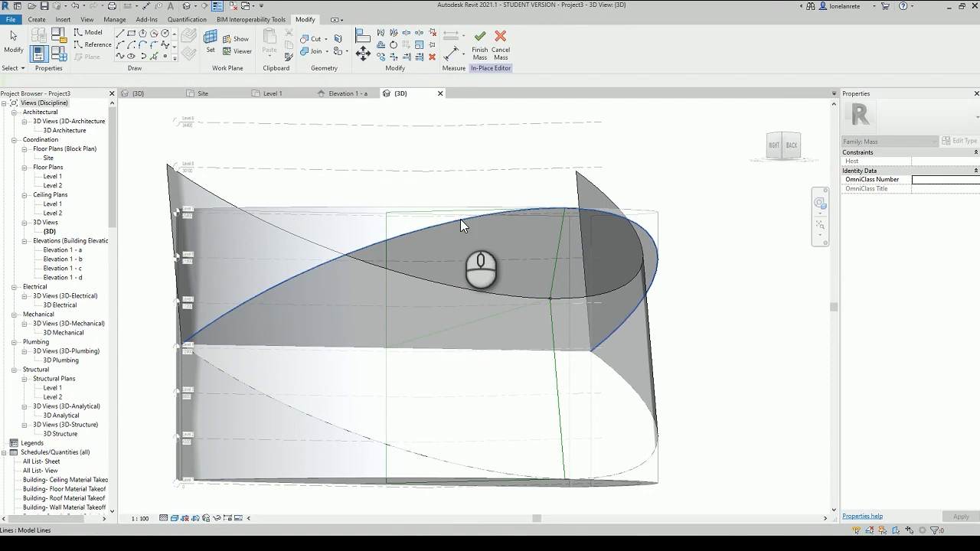
Step: Create a solid form from the new partial-ellipse model line
click(460, 219)
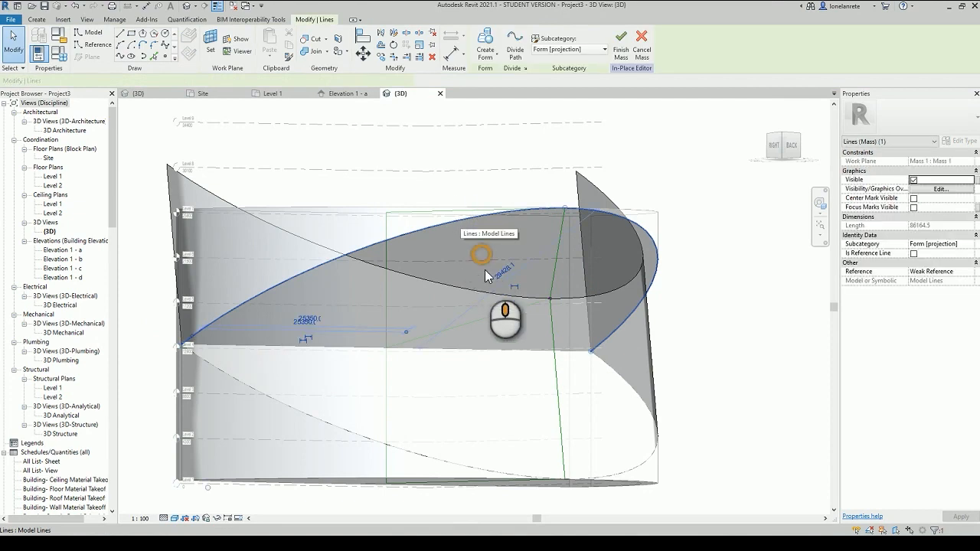
shift+middle_drag(497, 307, 490, 314)
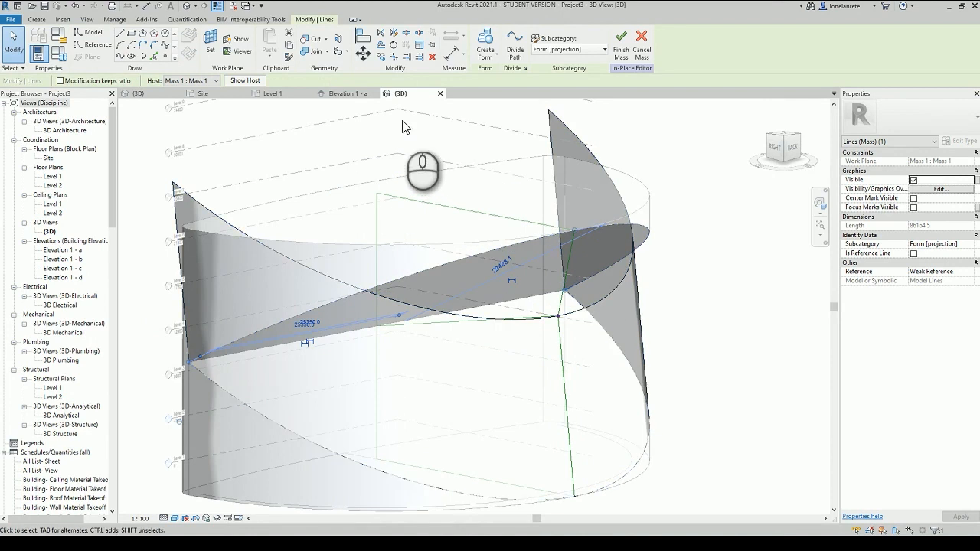
click(487, 60)
click(490, 74)
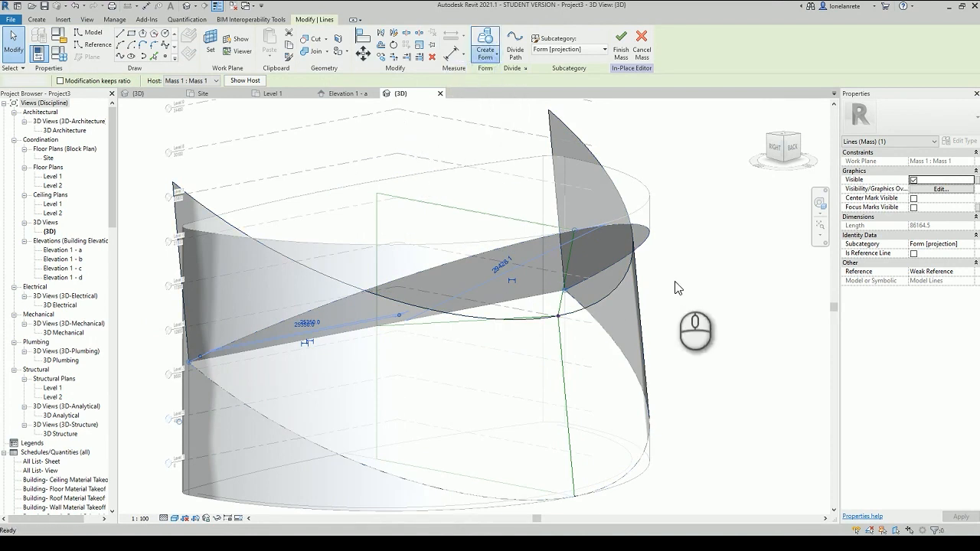
scroll(706, 257, down, 2)
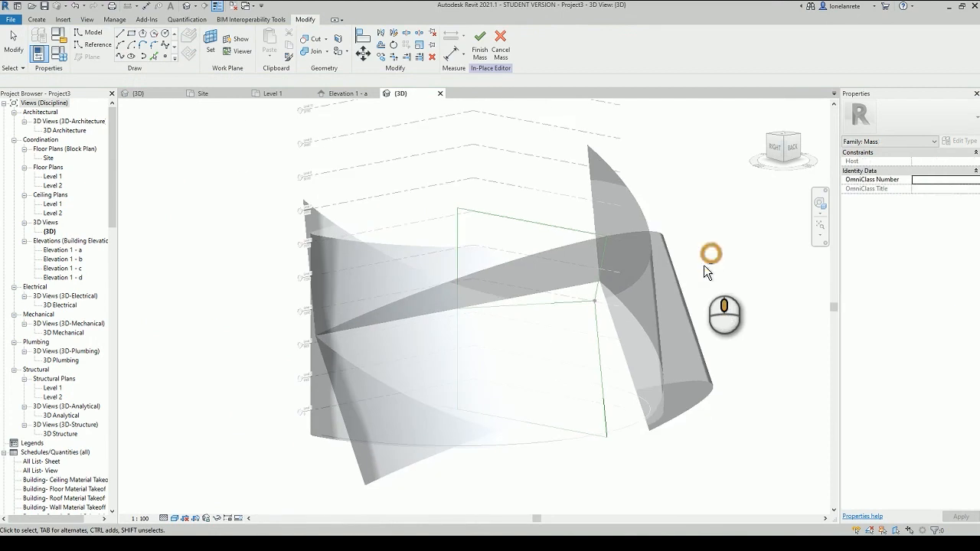
Step: Place a reference point on the new form's free lower edge
shift+middle_drag(703, 265, 695, 297)
scroll(662, 462, up, 2)
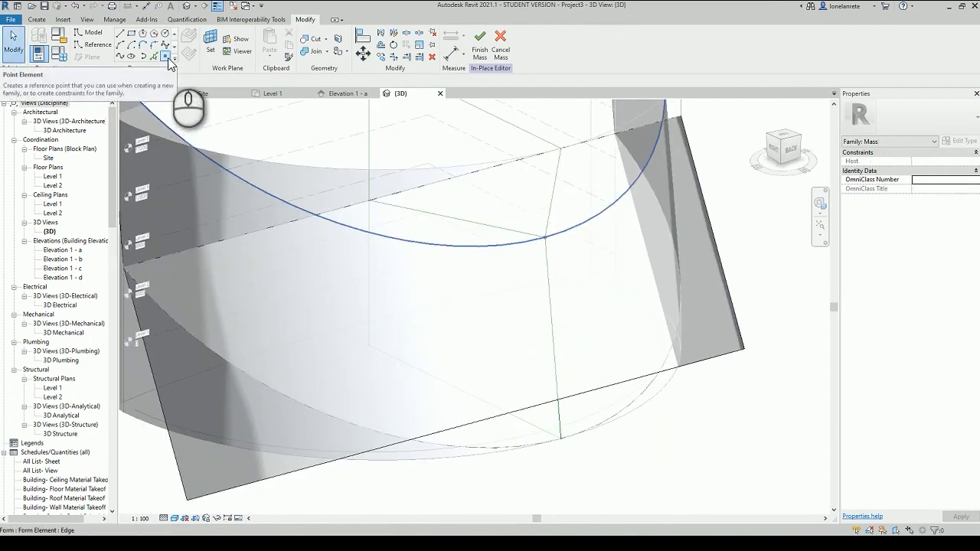
click(166, 58)
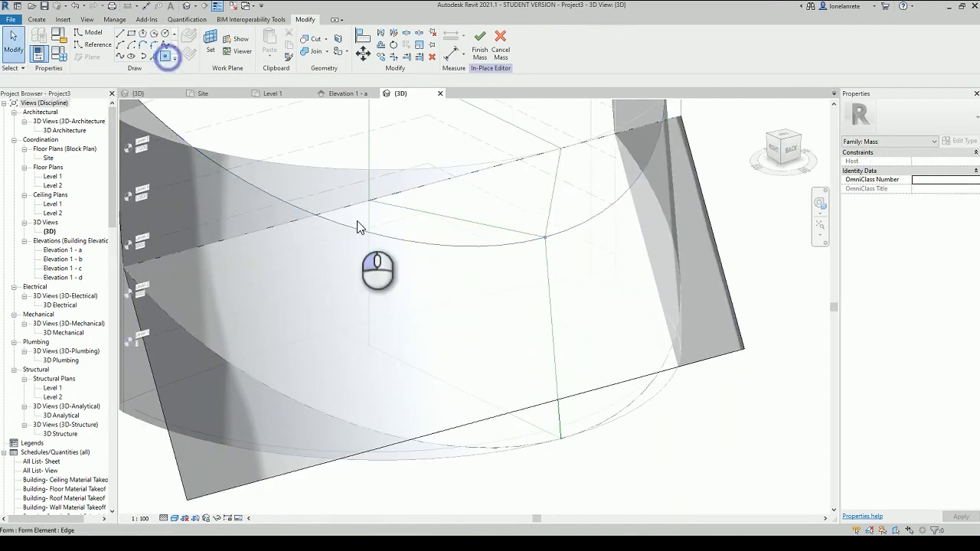
click(625, 381)
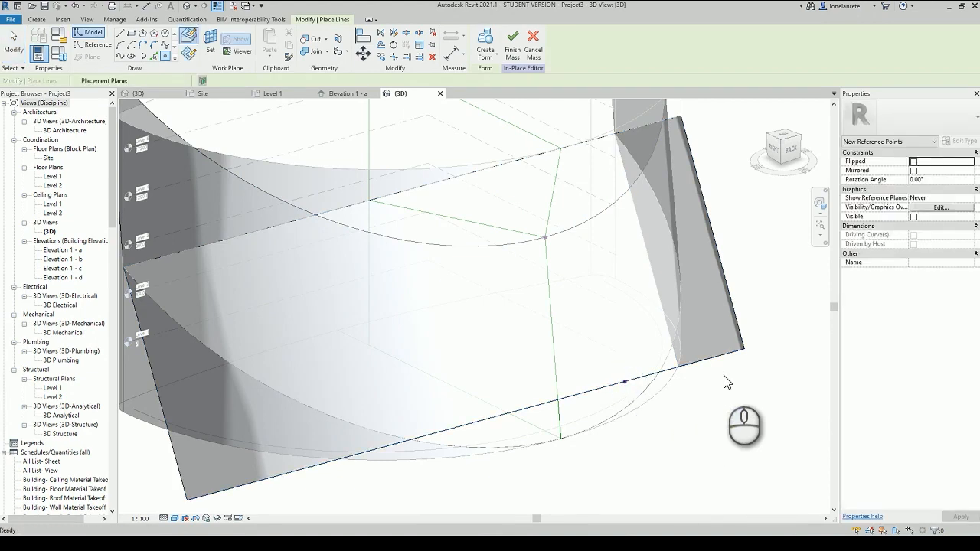
key(Escape)
Step: Move the new form's free lower edge from its reference point to the profile's Level 5 point, with Constrain off
click(728, 353)
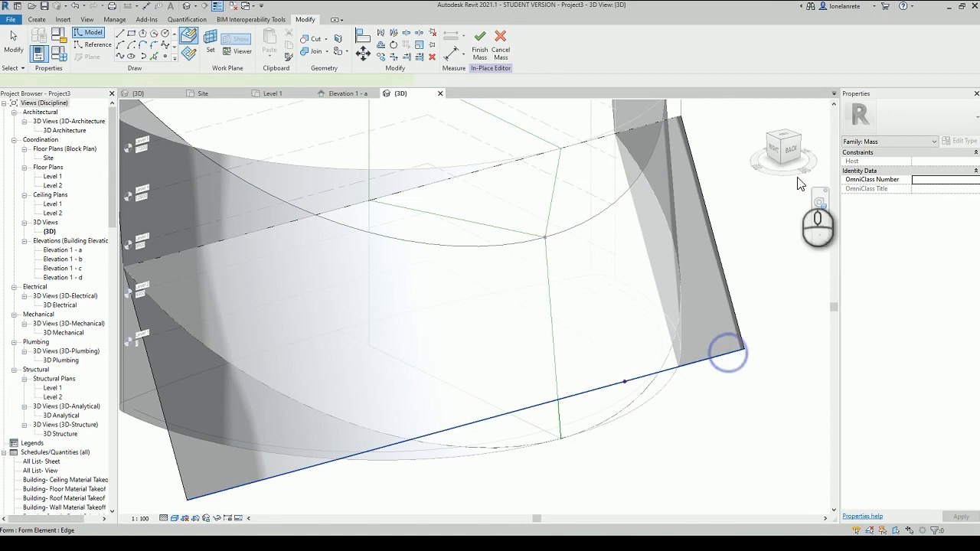
click(778, 153)
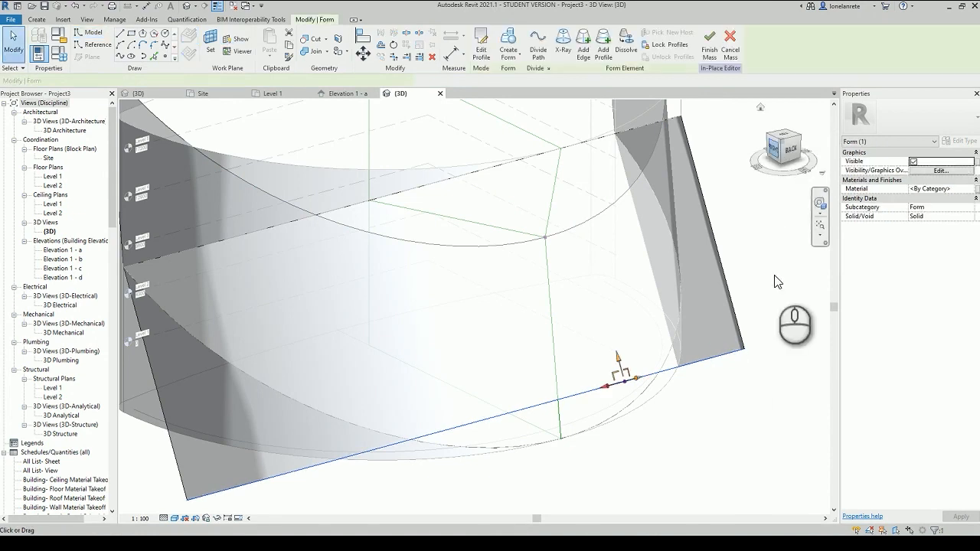
scroll(536, 337, up, 4)
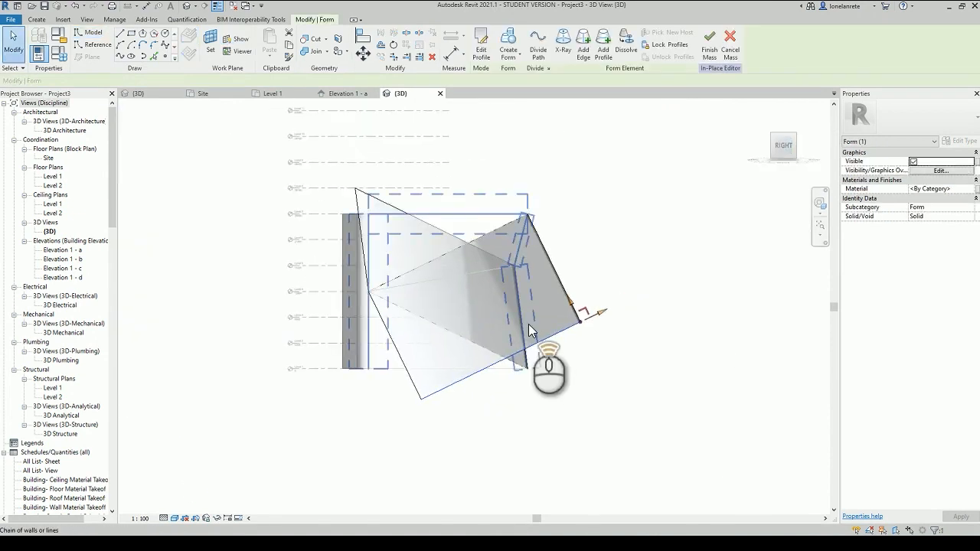
drag(618, 304, 625, 312)
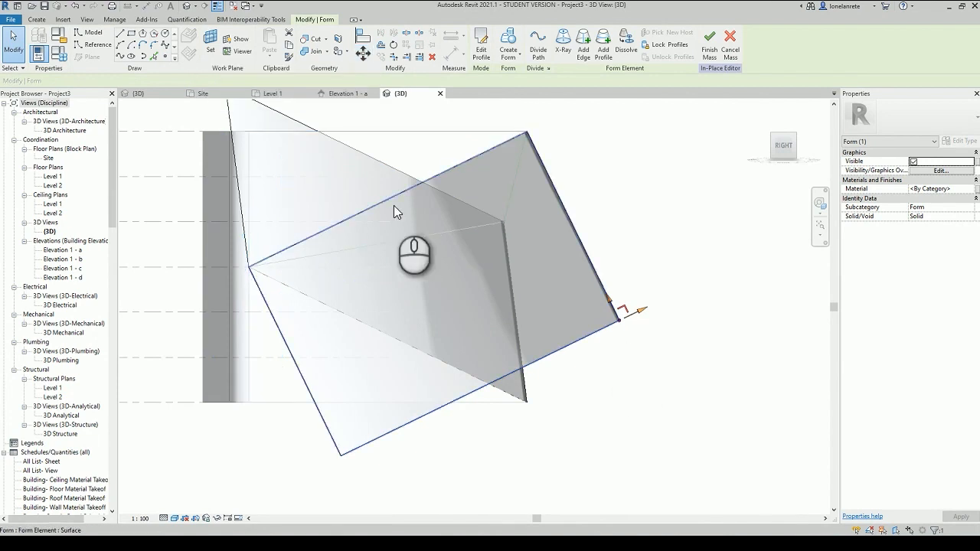
click(362, 55)
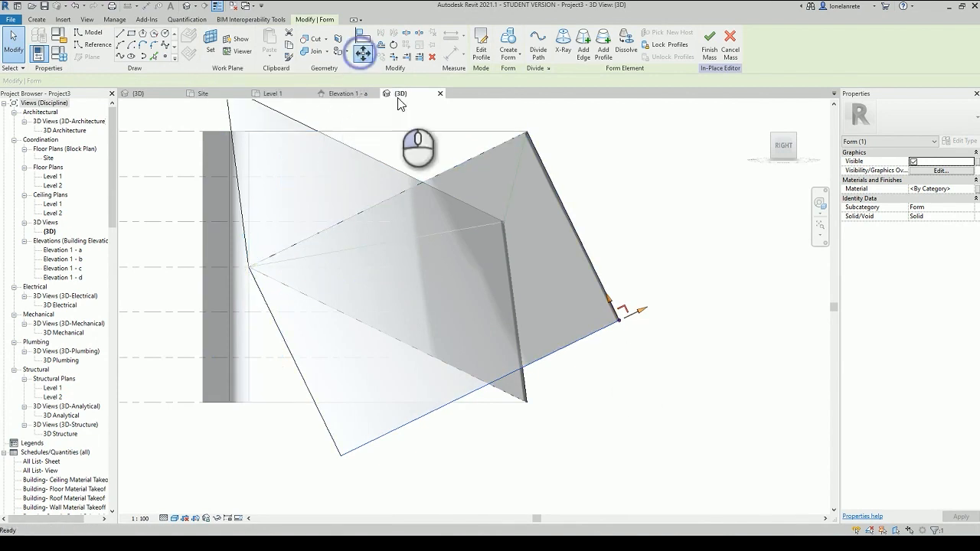
click(621, 323)
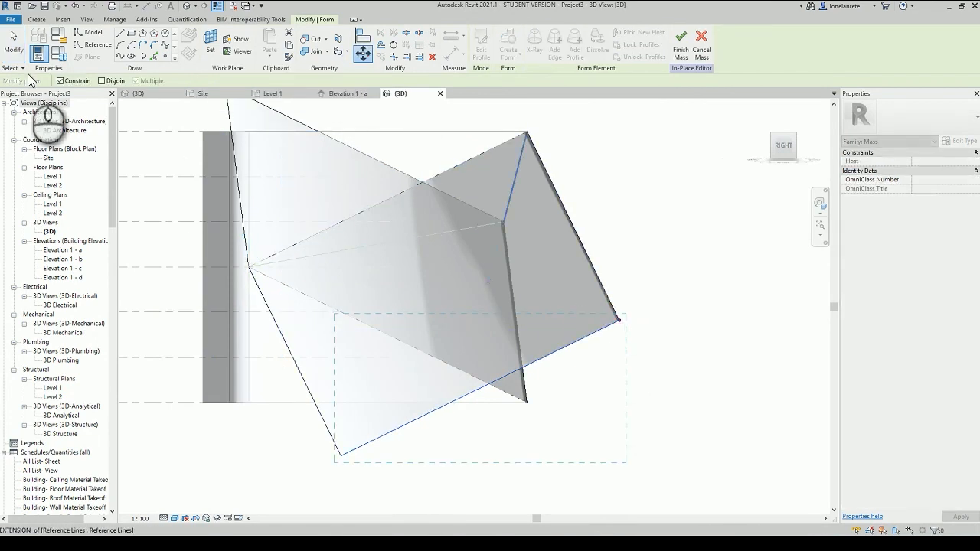
click(620, 320)
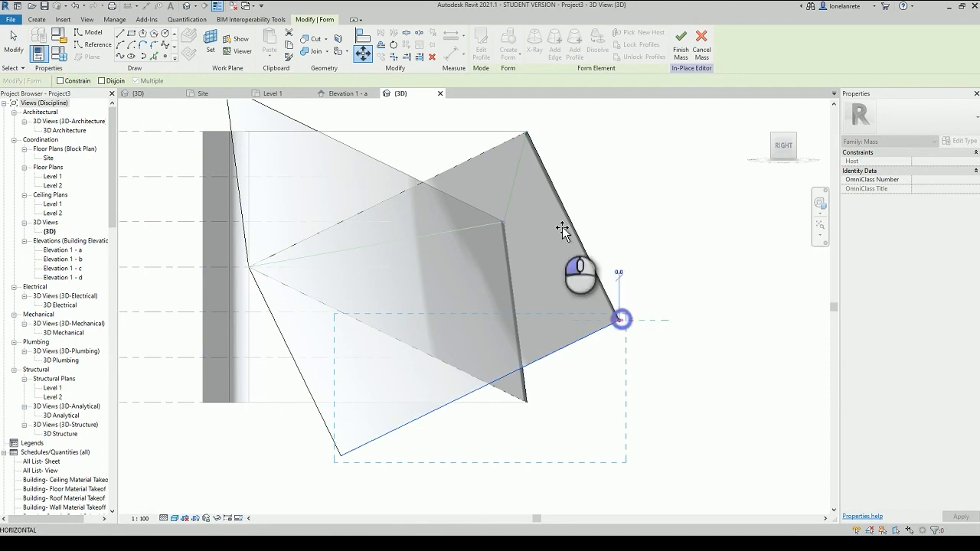
click(505, 224)
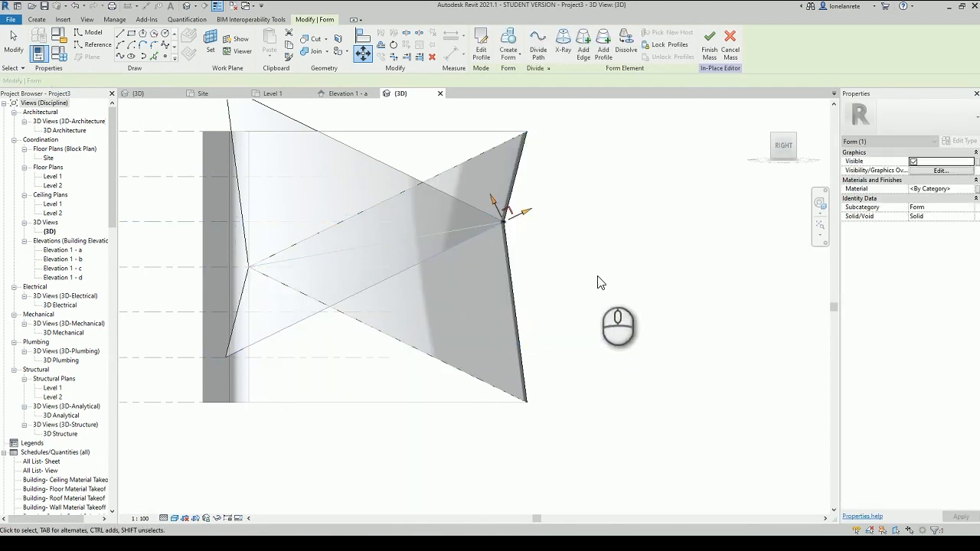
click(596, 278)
click(617, 271)
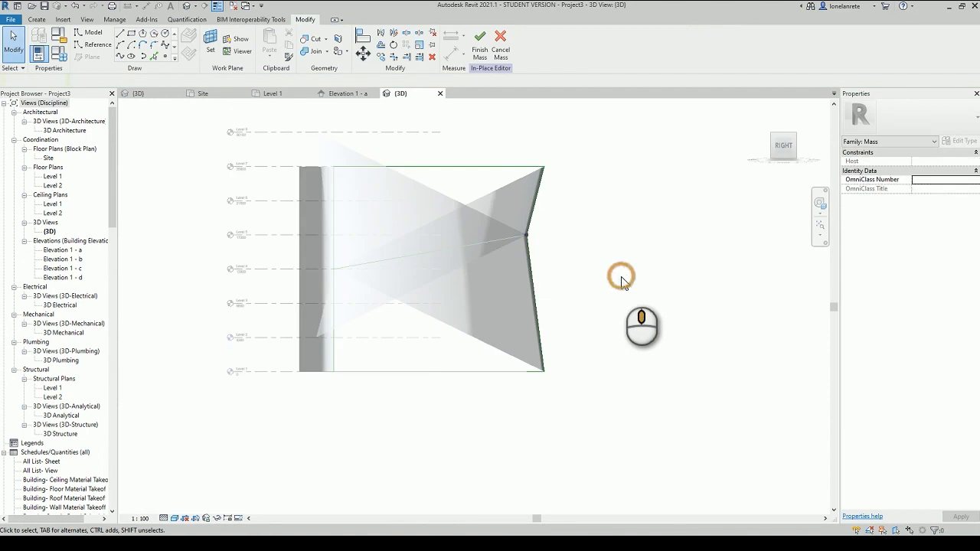
shift+middle_drag(617, 271, 528, 332)
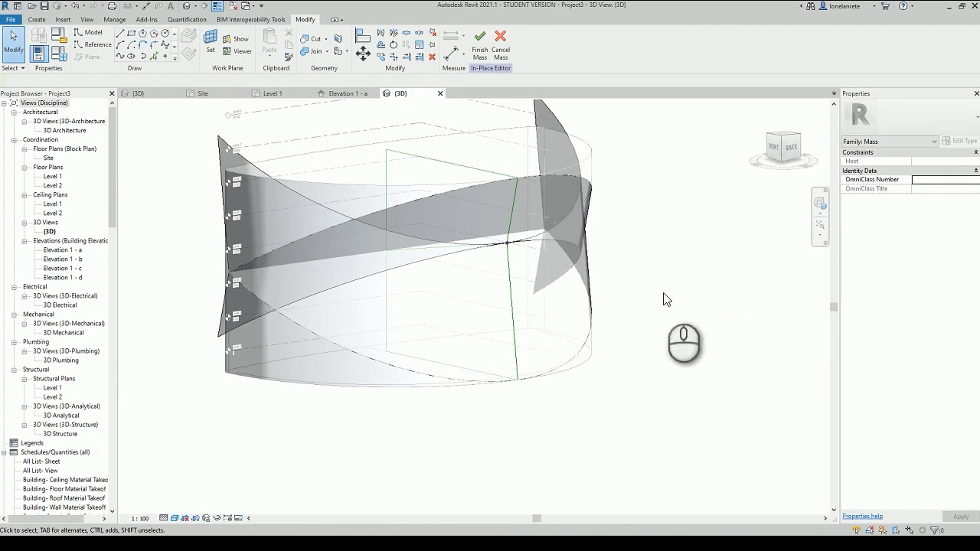
middle_drag(619, 280, 706, 332)
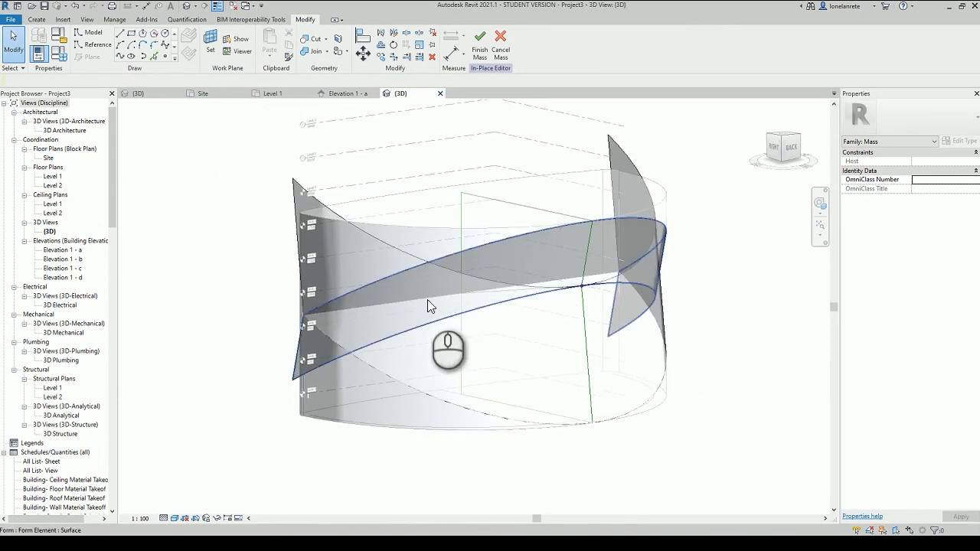
shift+middle_drag(427, 299, 402, 347)
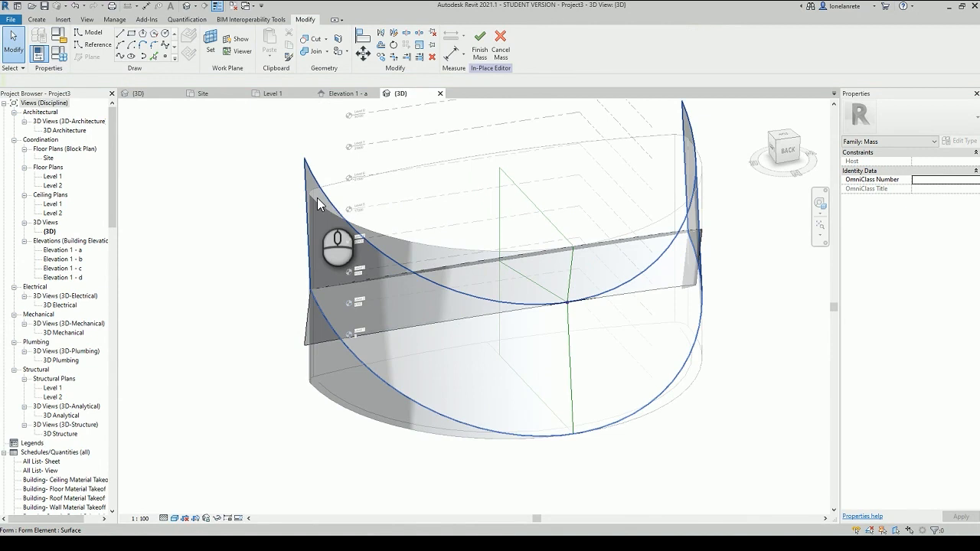
click(310, 335)
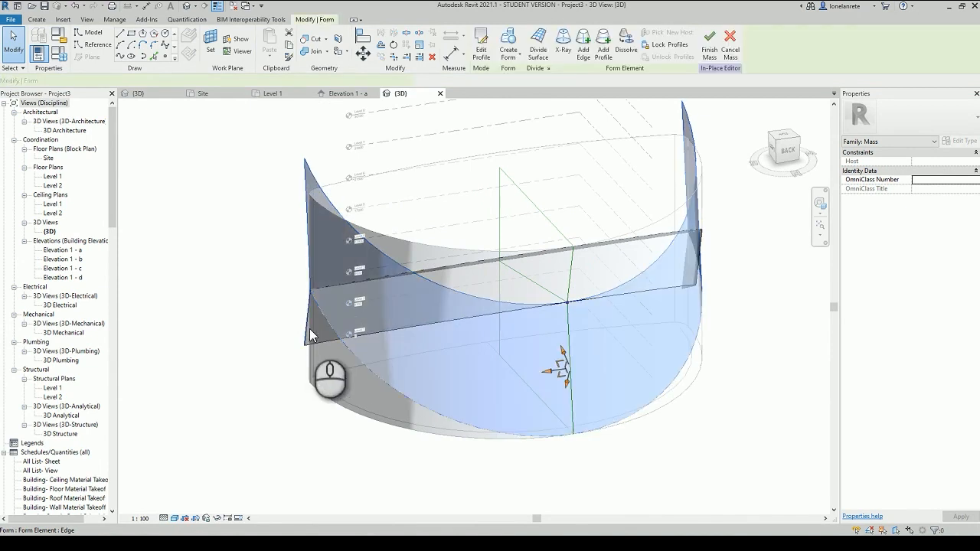
click(242, 273)
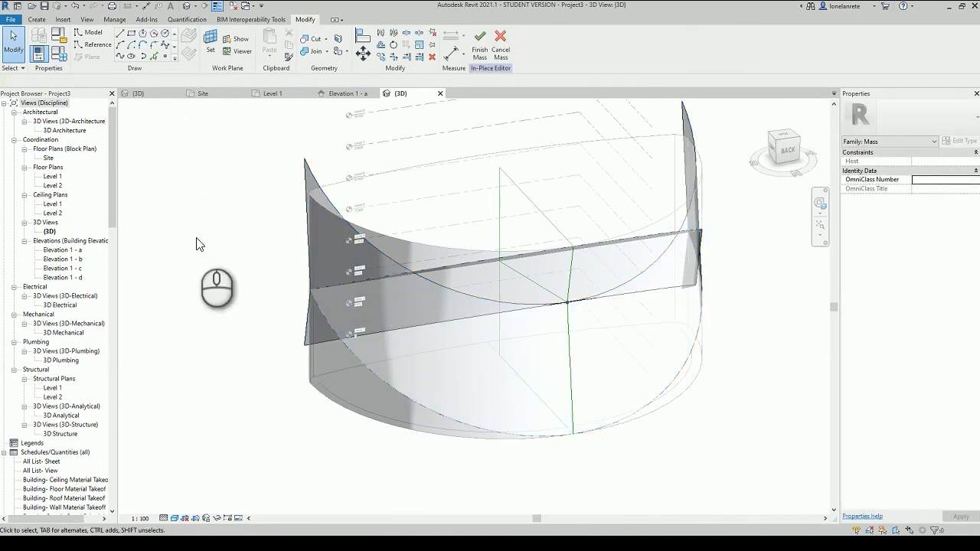
Step: Draw a model-line circle of radius 40000 centred on the inner endpoint of the sloping mid-height reference line, using that line's plane for placement
mouse_move(197, 241)
shift+middle_down()
mouse_move(227, 283)
mouse_move(203, 103)
shift+middle_up()
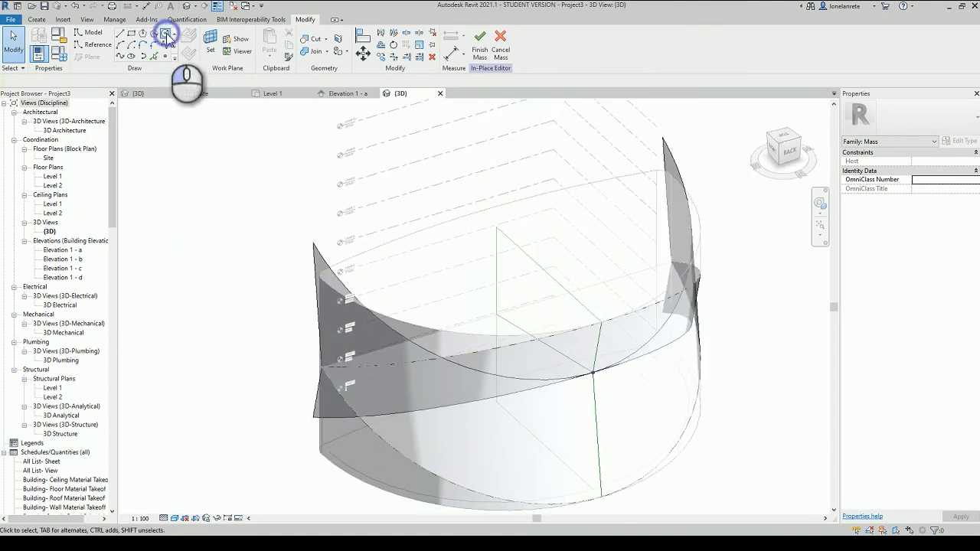
click(167, 38)
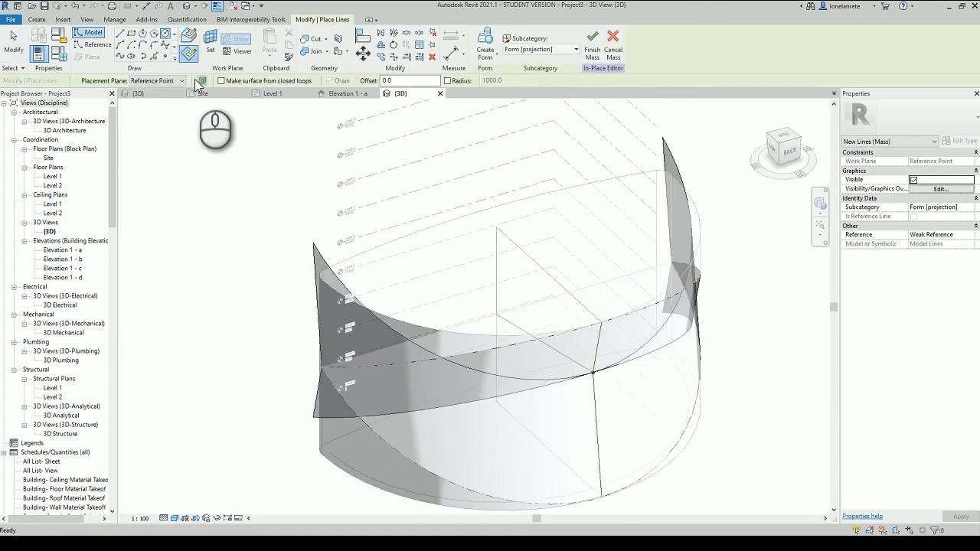
click(175, 79)
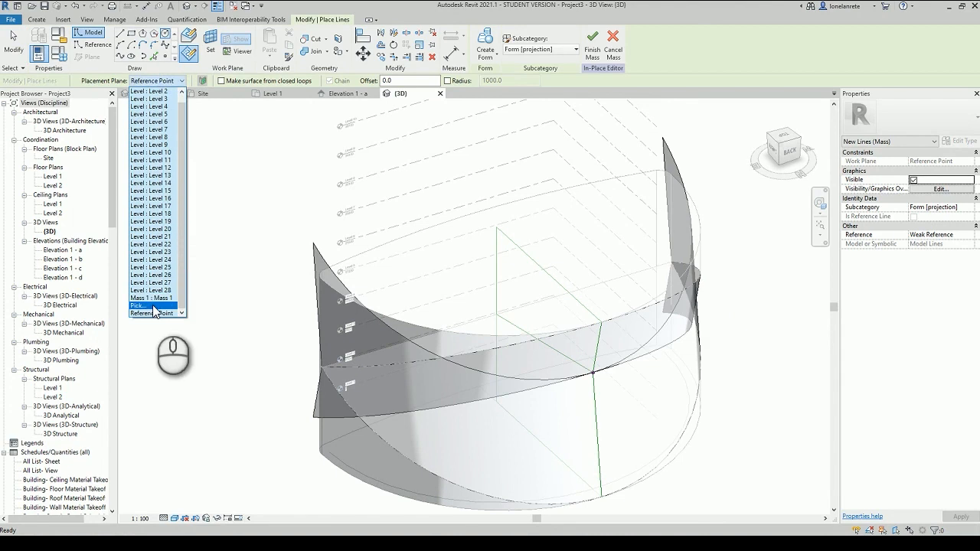
click(153, 306)
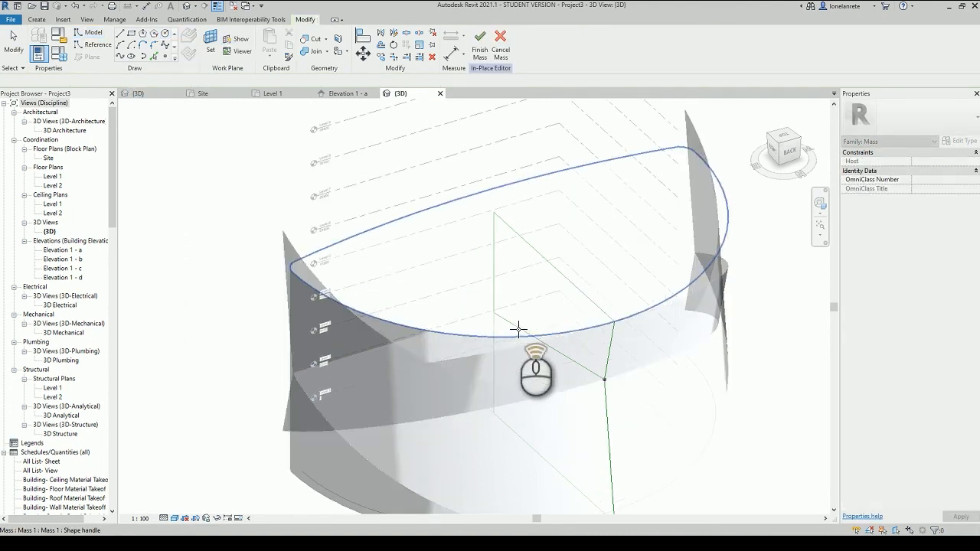
scroll(518, 329, up, 3)
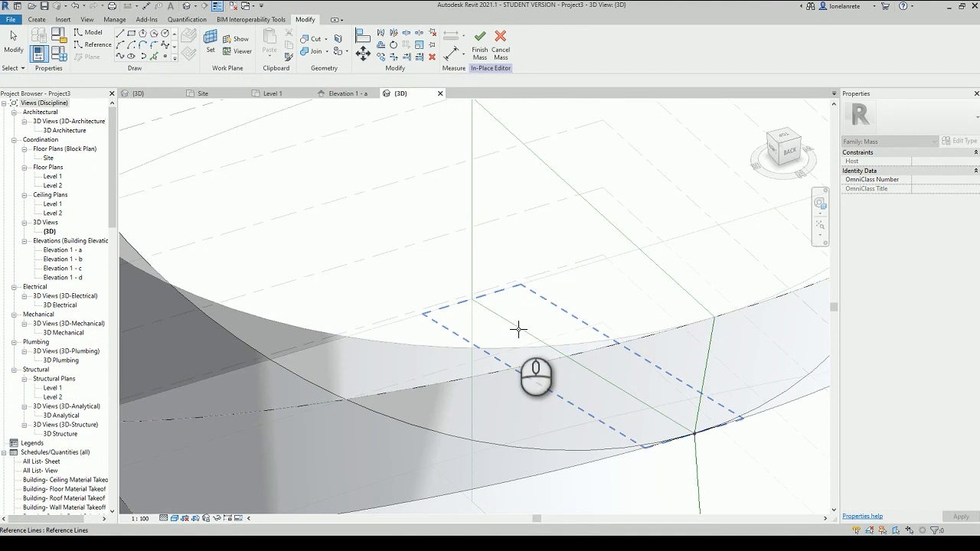
click(518, 329)
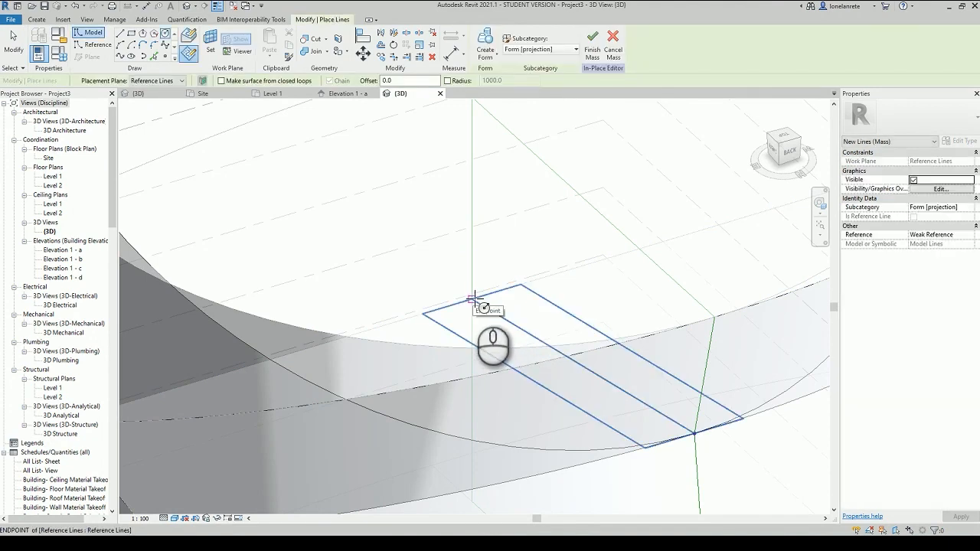
click(474, 298)
scroll(531, 339, down, 5)
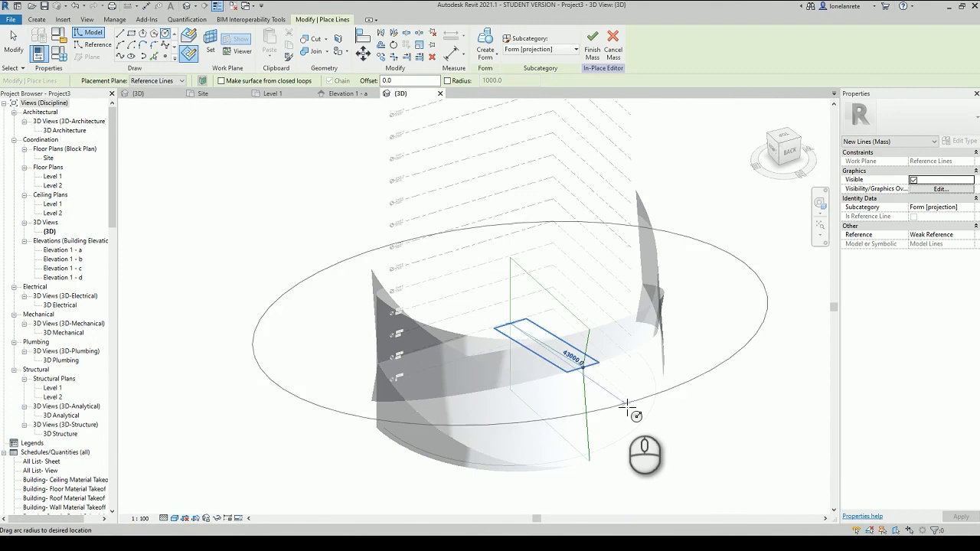
click(633, 395)
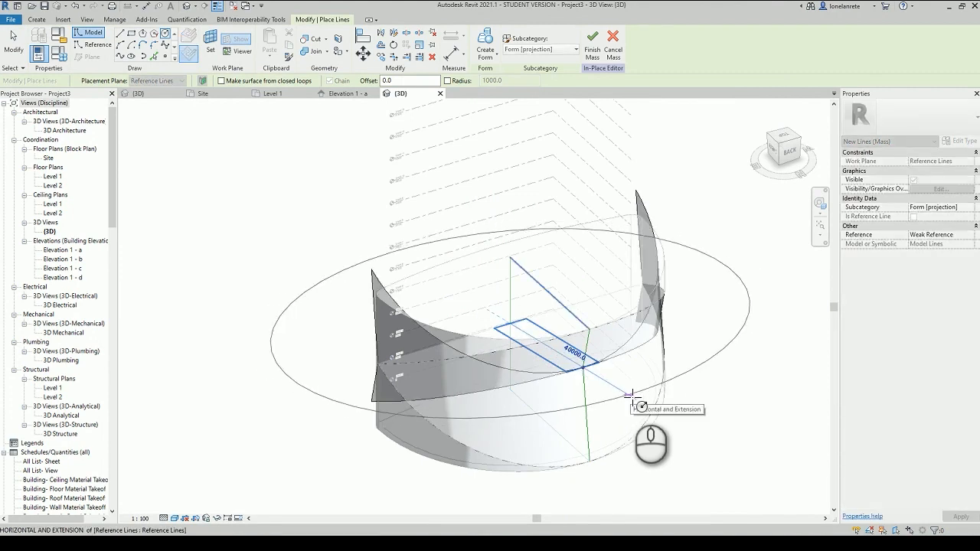
key(Escape)
key(Escape)
Step: Create a cylindrical void form above the sloping plane from the 40000-radius circle
click(714, 359)
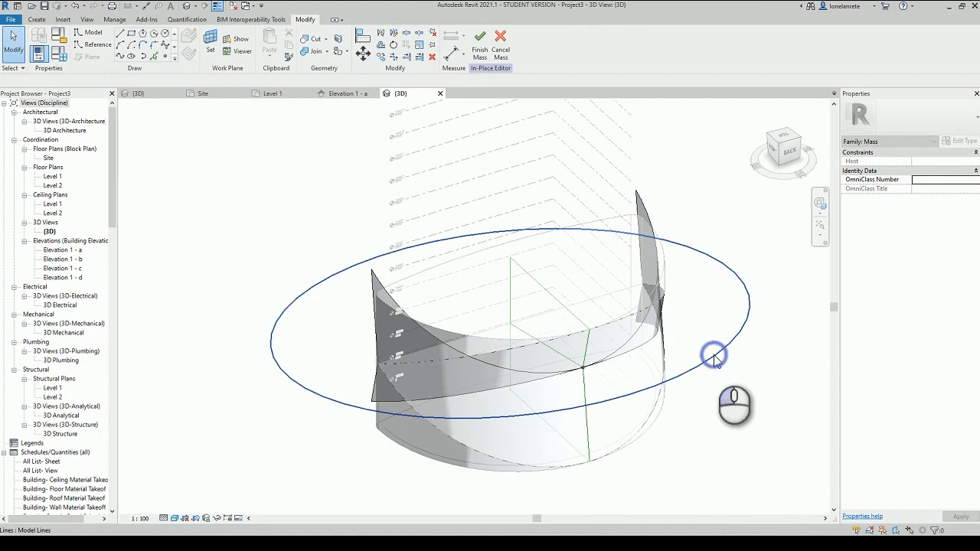
shift+middle_drag(708, 427, 796, 180)
click(777, 153)
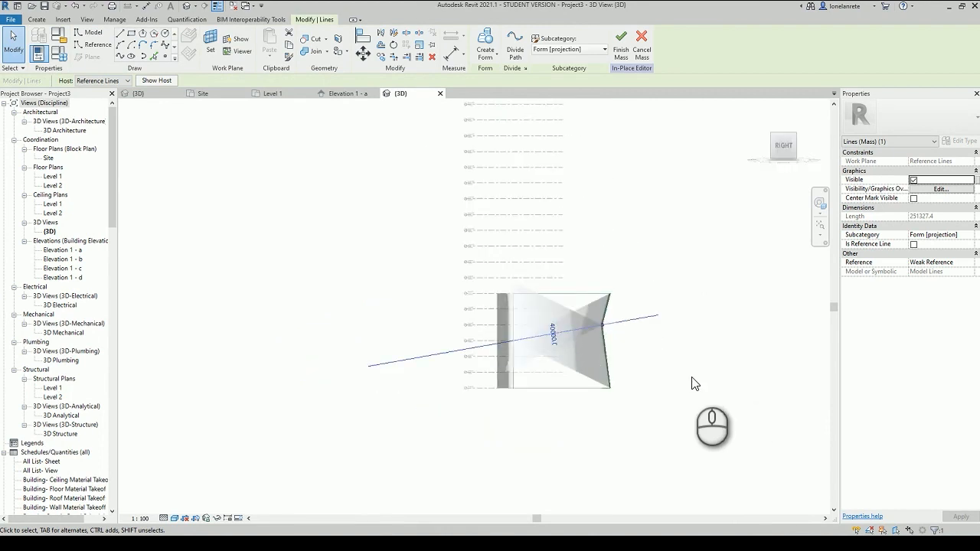
scroll(506, 323, up, 3)
scroll(480, 296, up, 4)
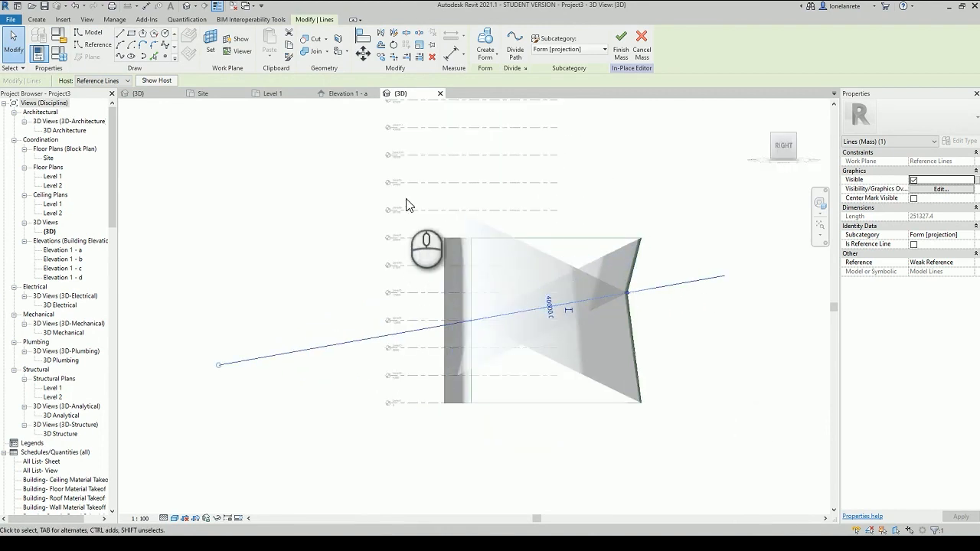
click(487, 59)
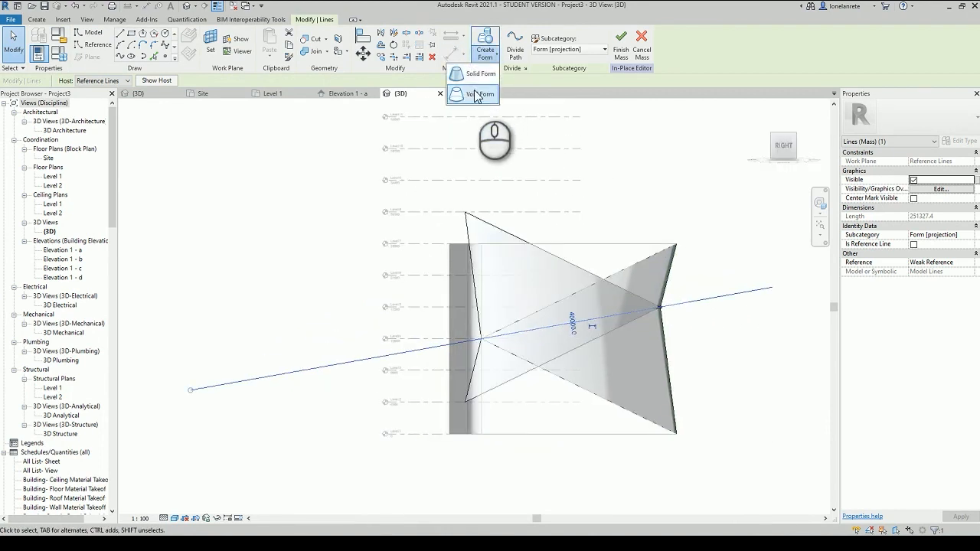
click(475, 94)
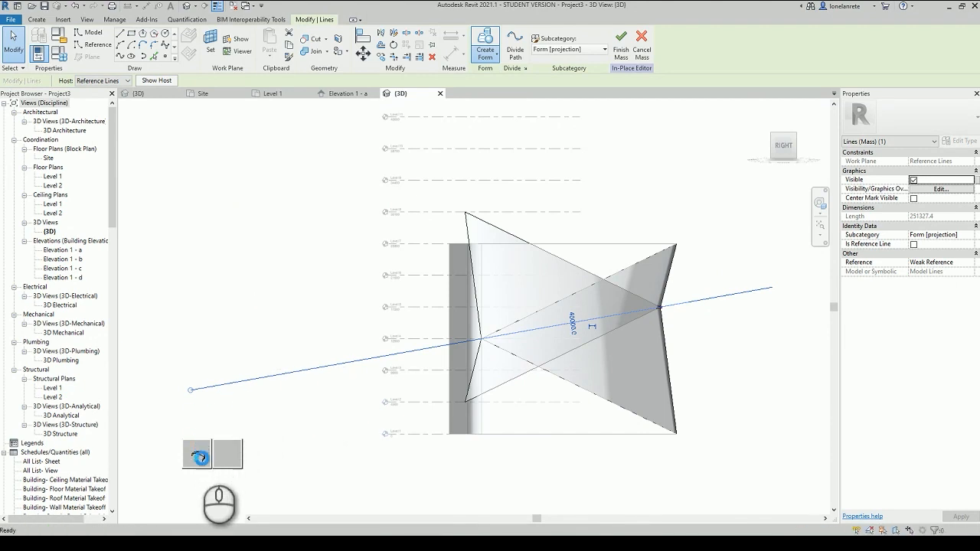
key(ctrl+z)
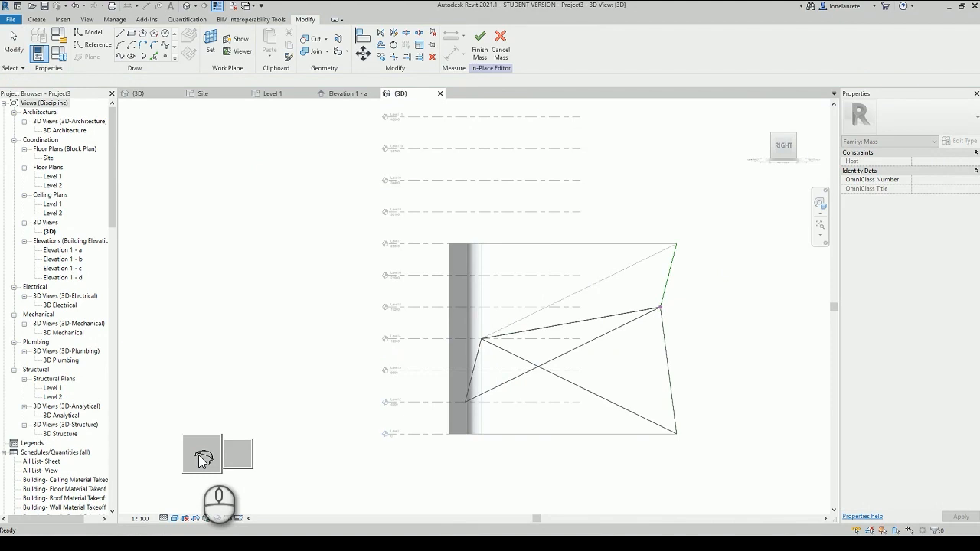
click(200, 457)
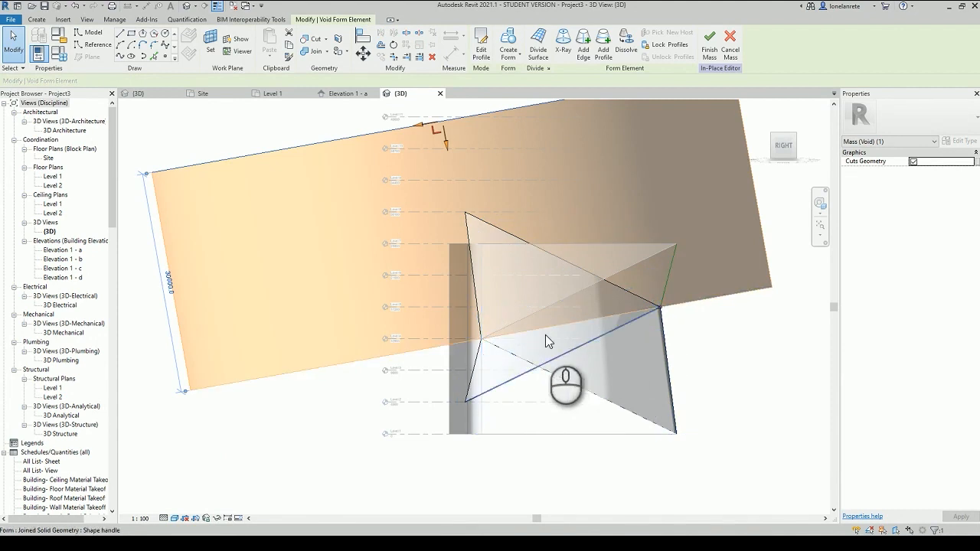
Step: Uncut the void from the façade form that starts at the Level 7 edge
click(718, 353)
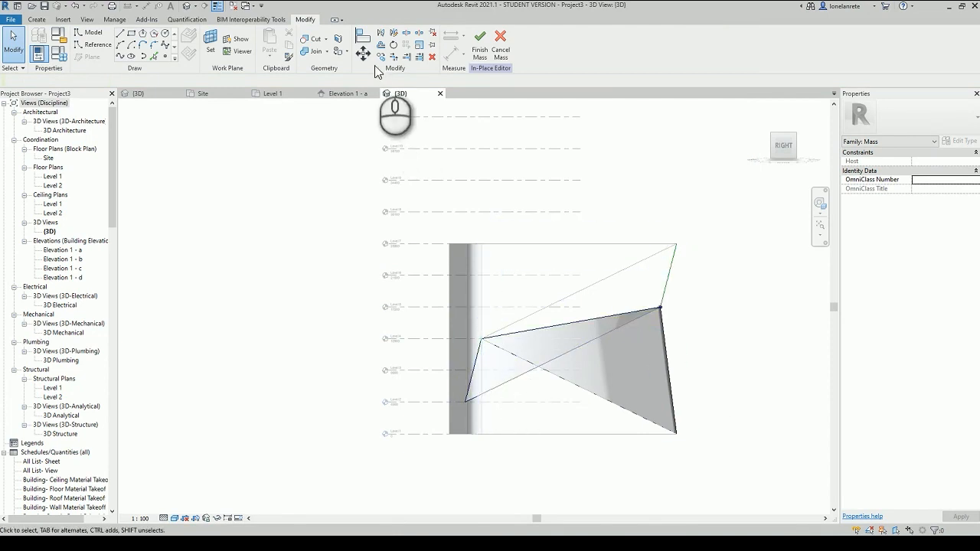
click(322, 43)
click(327, 40)
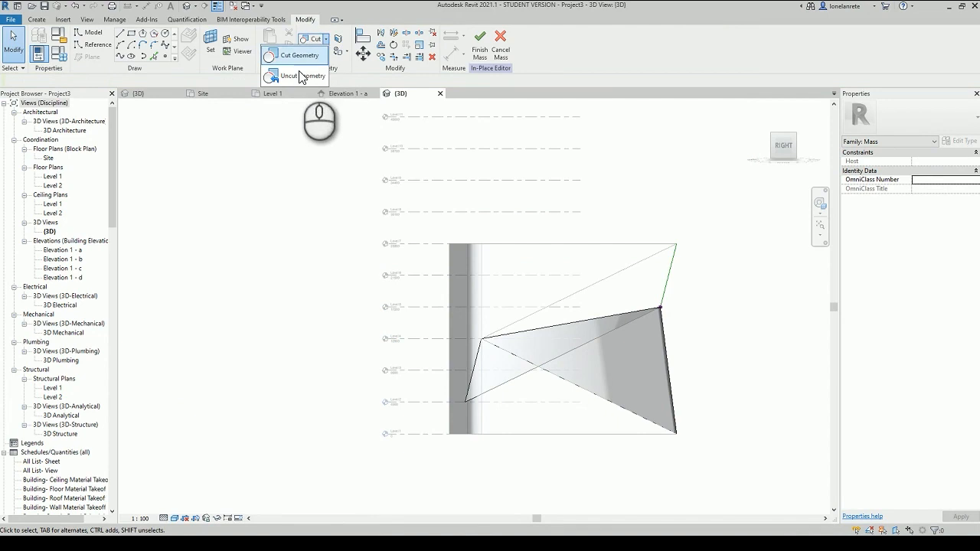
click(314, 86)
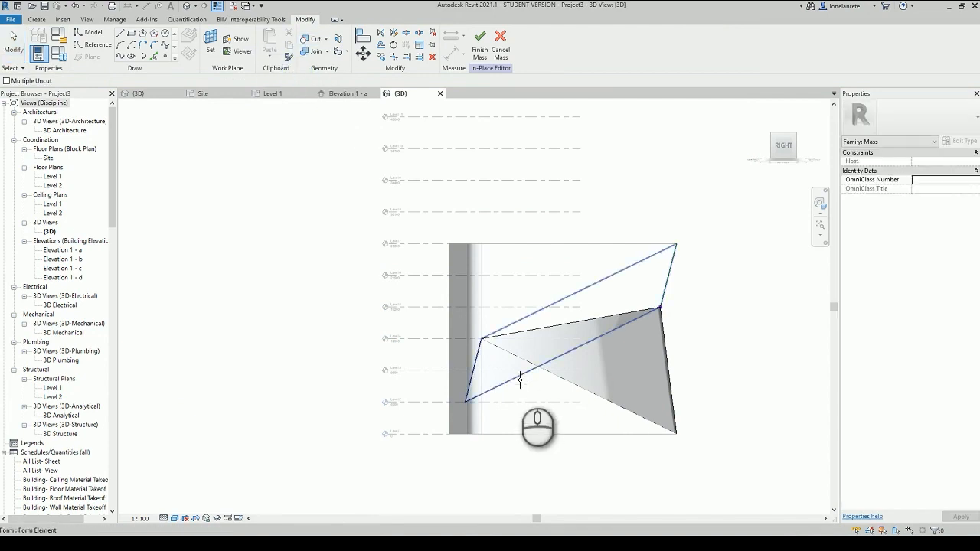
click(519, 379)
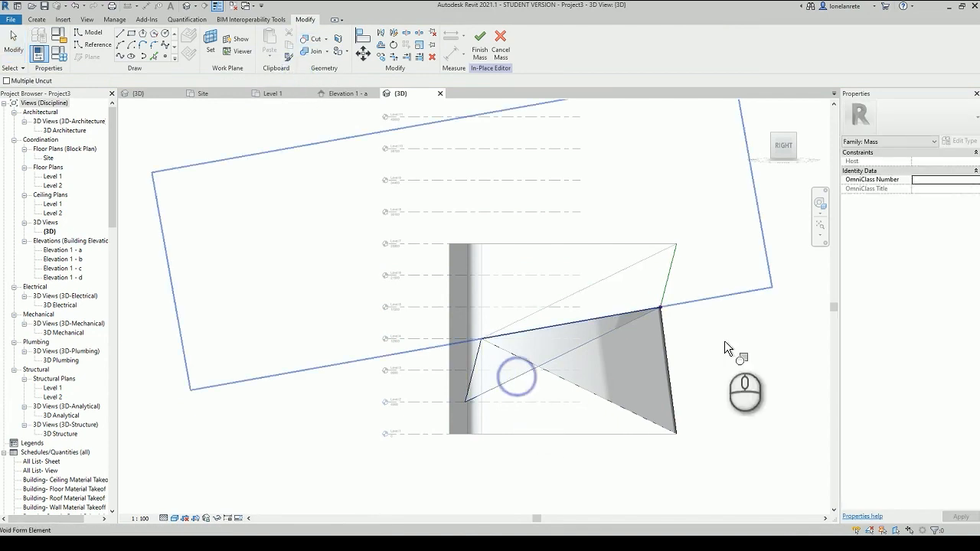
click(737, 291)
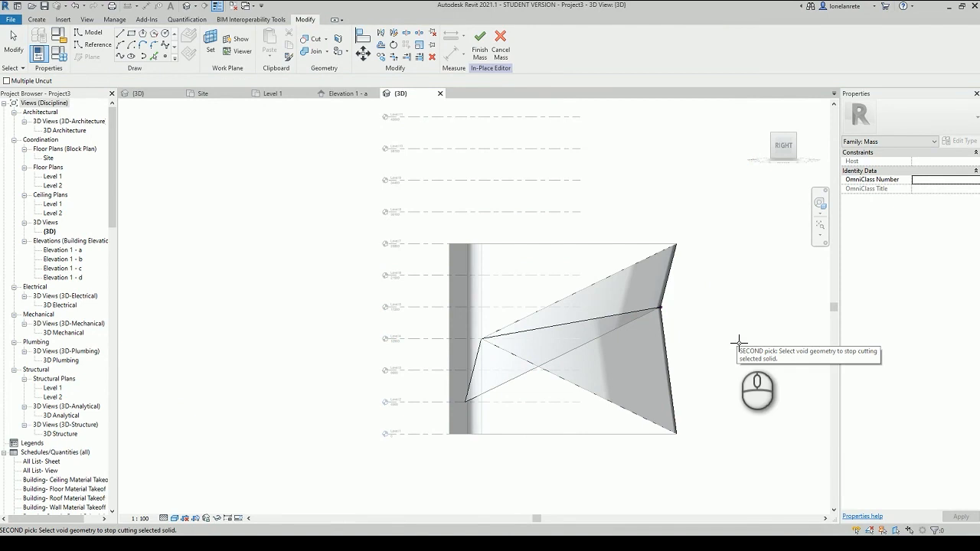
mouse_move(739, 342)
shift+middle_down()
mouse_move(733, 335)
mouse_move(676, 433)
mouse_move(678, 364)
shift+middle_up()
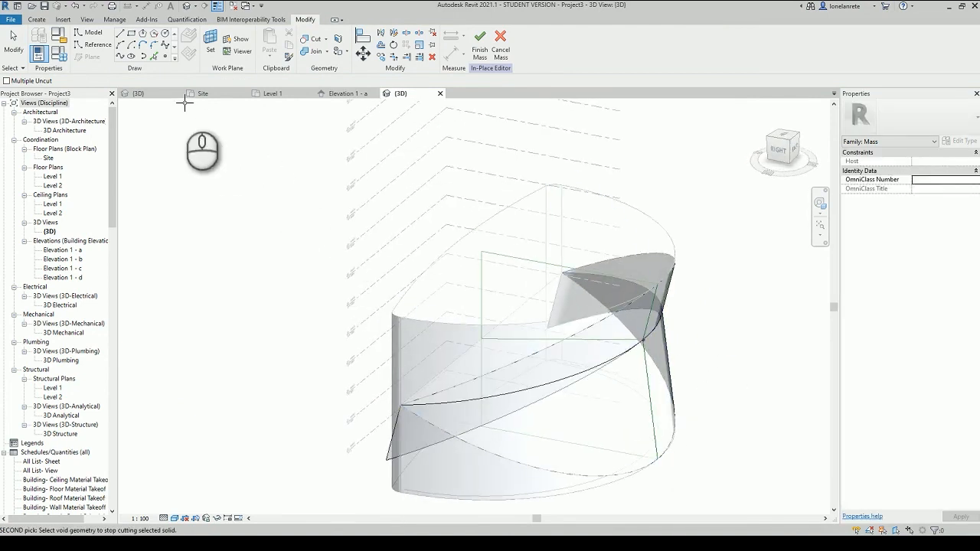
Step: Draw a second model-line circle of radius 33000 on the sloping reference-line plane, centred on the same inner endpoint
click(166, 34)
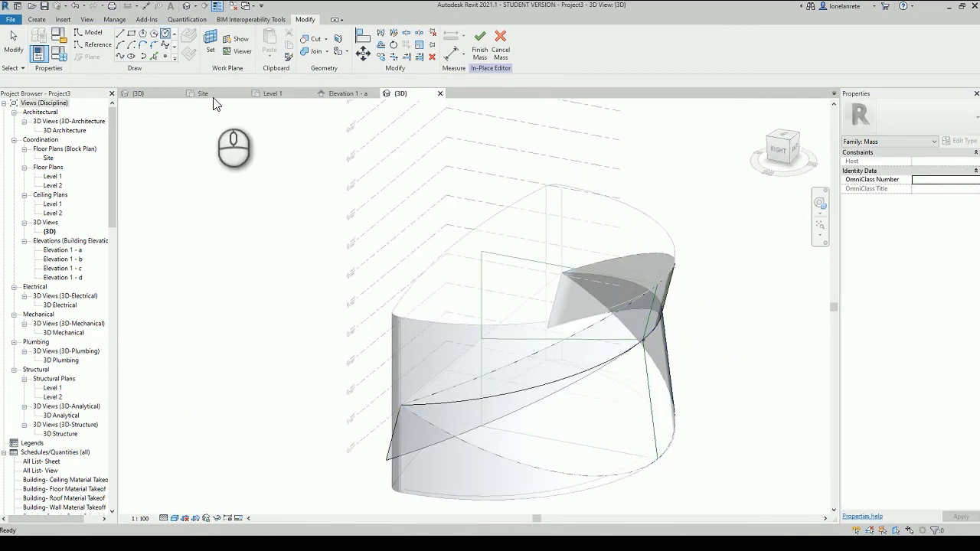
click(481, 339)
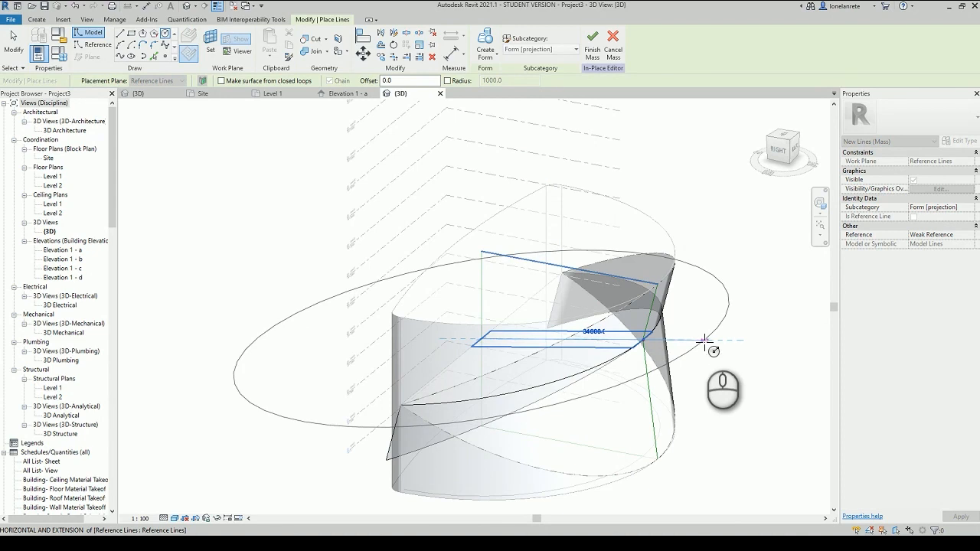
click(703, 339)
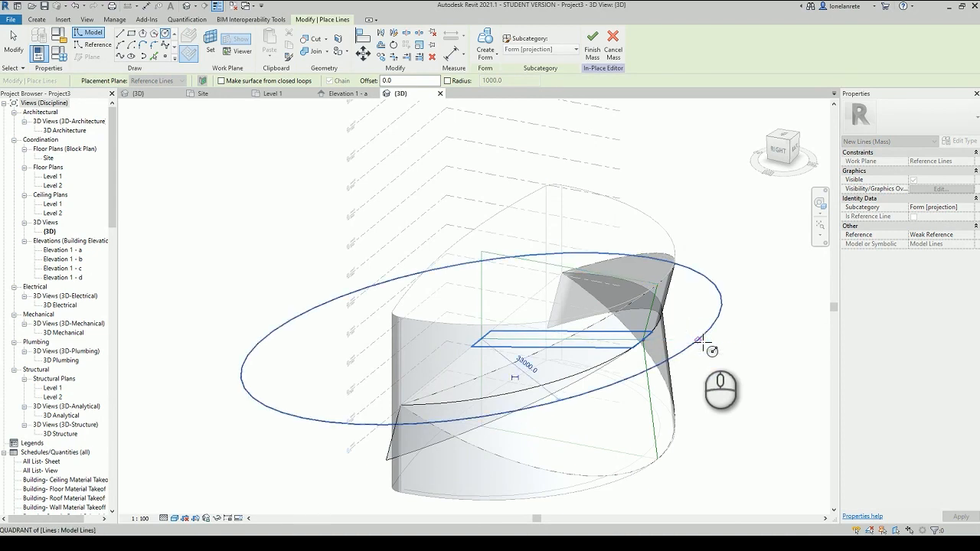
key(Escape)
key(Escape)
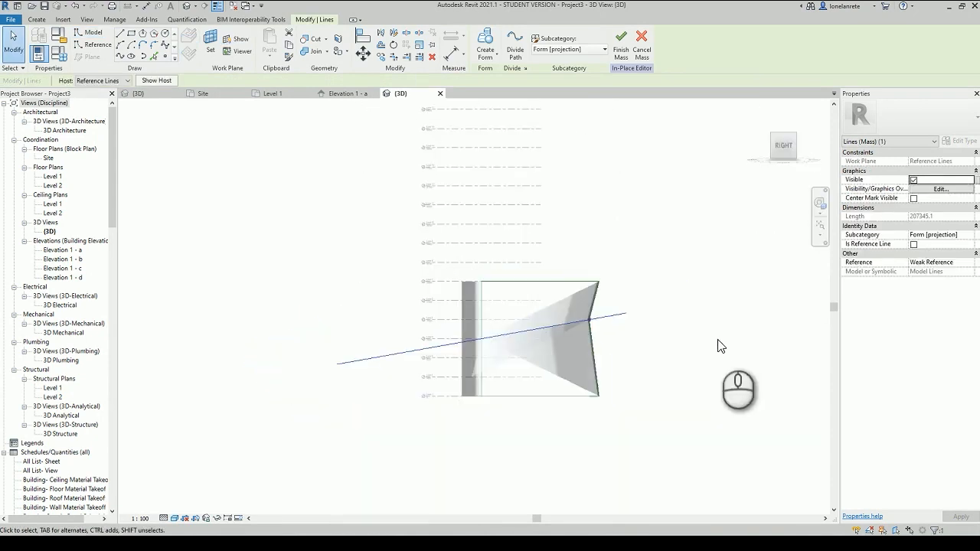
Step: Create a cylindrical void form from the 33000-radius circle
scroll(451, 253, up, 2)
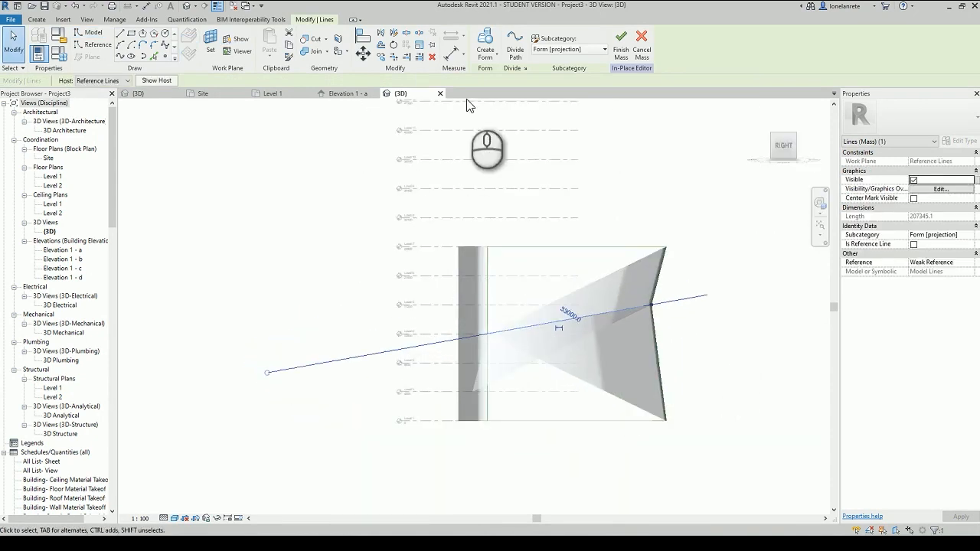
click(486, 60)
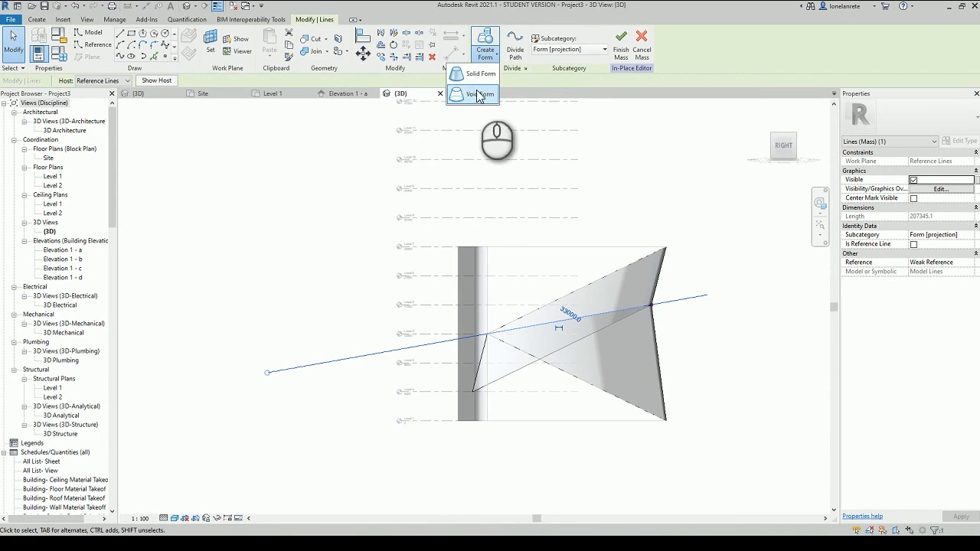
click(476, 90)
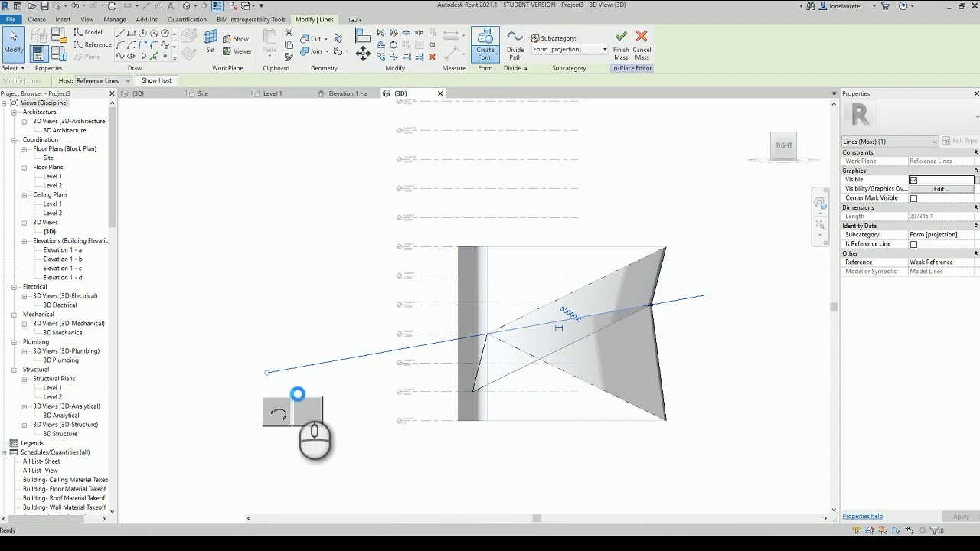
click(278, 407)
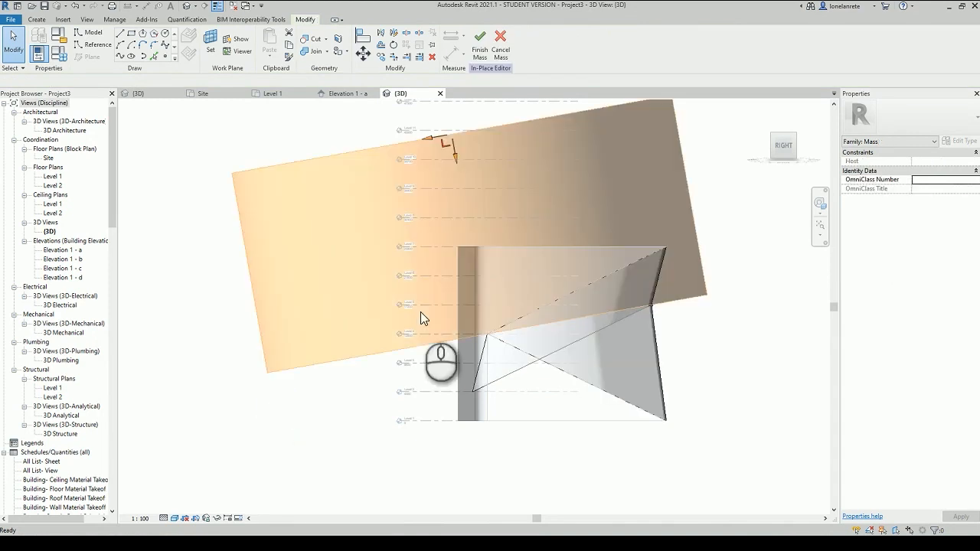
Step: Stretch the second void's upper face down through the sloping plane so the void extends about 10 m below it
click(454, 159)
drag(456, 158, 521, 415)
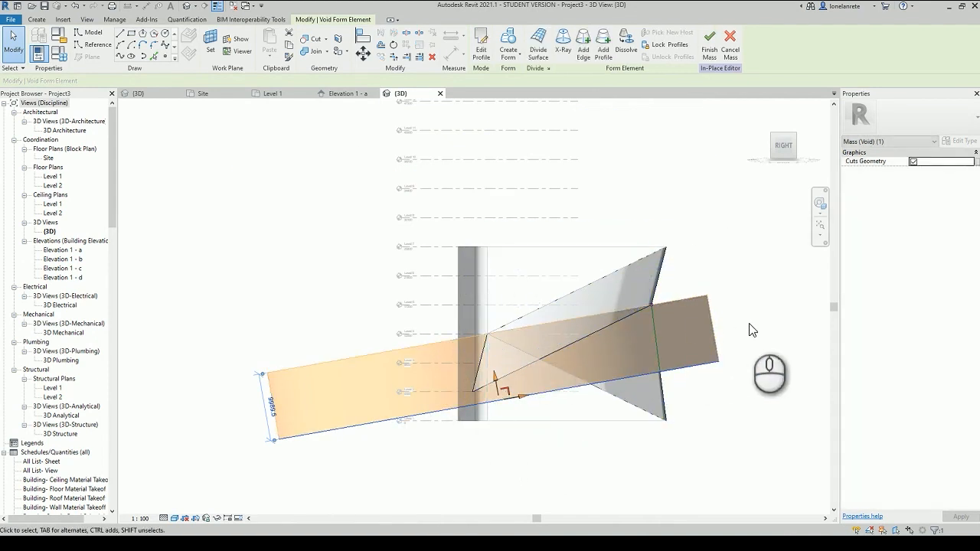
click(749, 327)
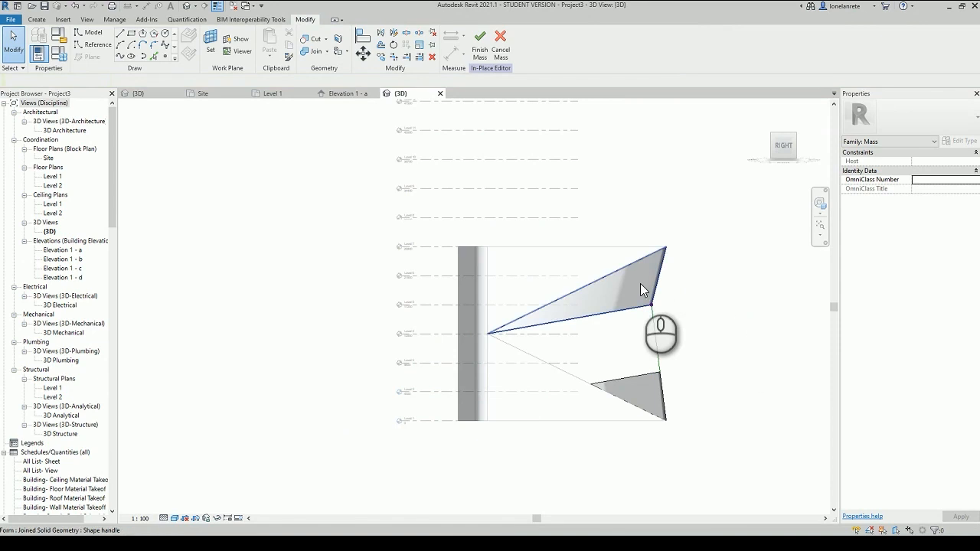
Step: Uncut the second void from the lower façade form that rises from the Level 1 edge
click(326, 39)
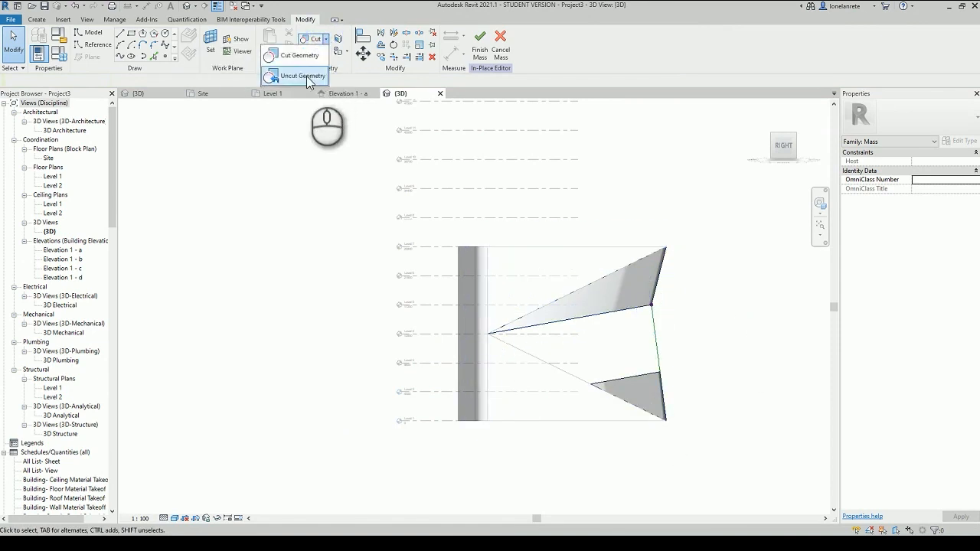
click(310, 59)
click(653, 387)
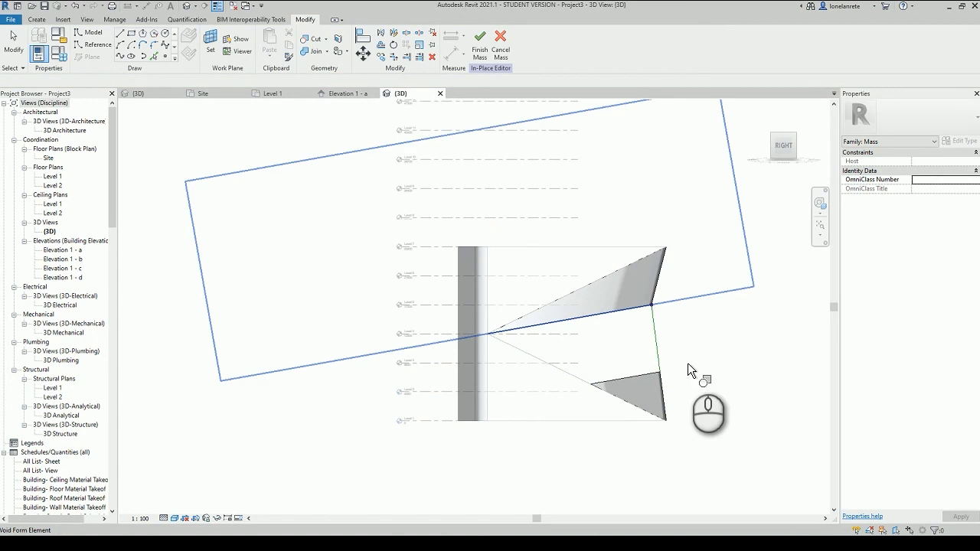
key(Tab)
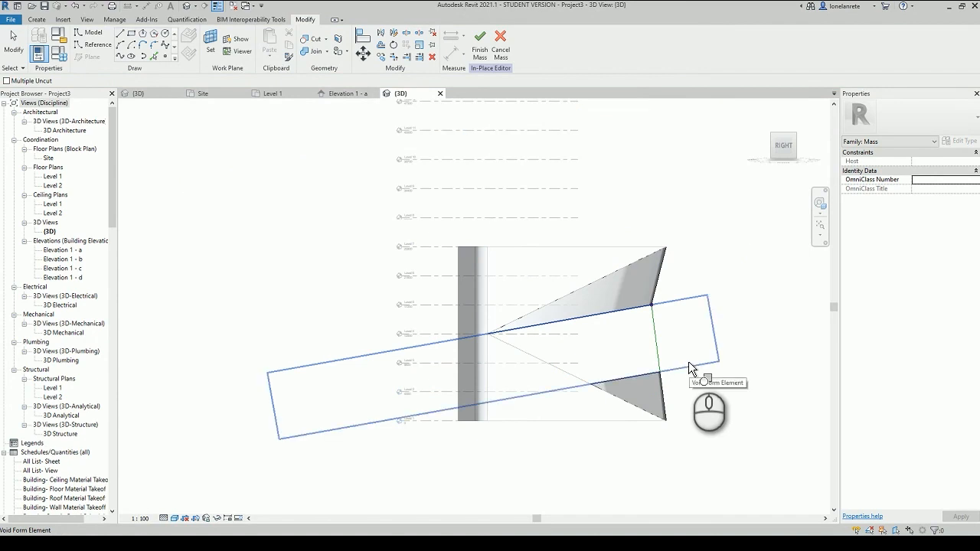
click(688, 361)
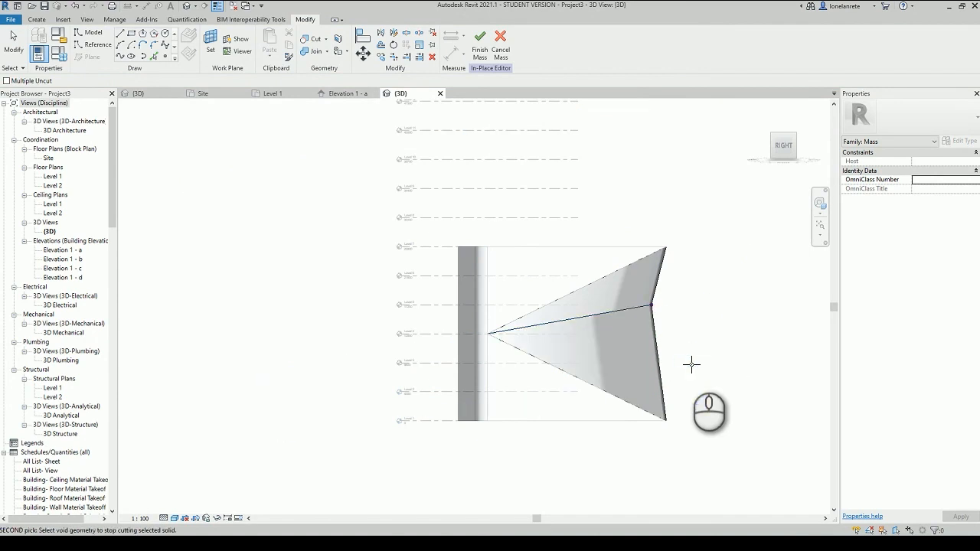
Step: Leave the uncut operation and finish the in-place façade mass
shift+middle_drag(704, 337, 639, 372)
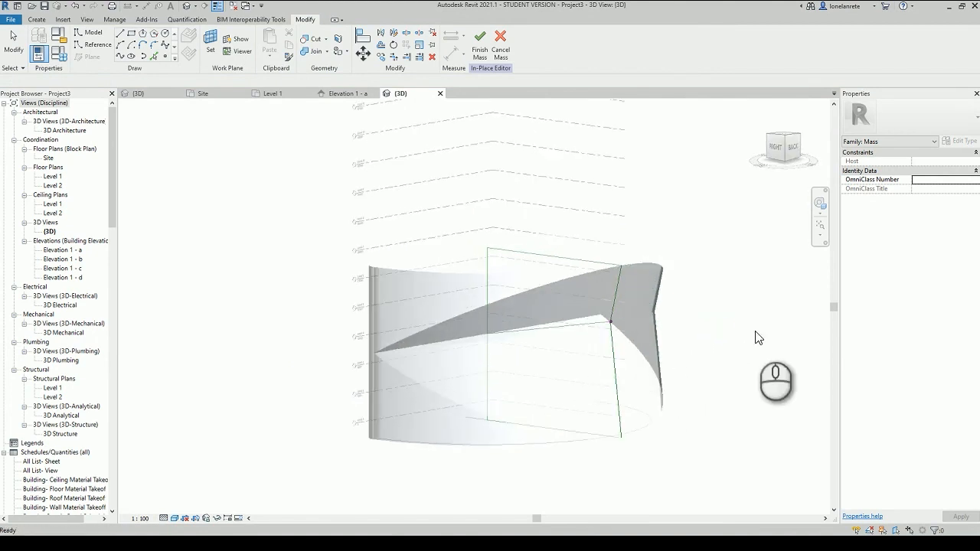
key(Escape)
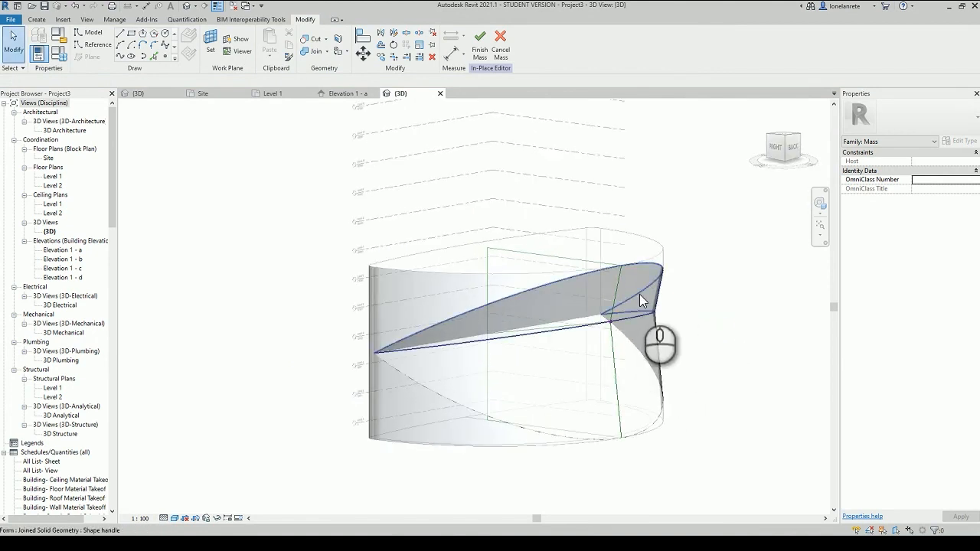
click(479, 47)
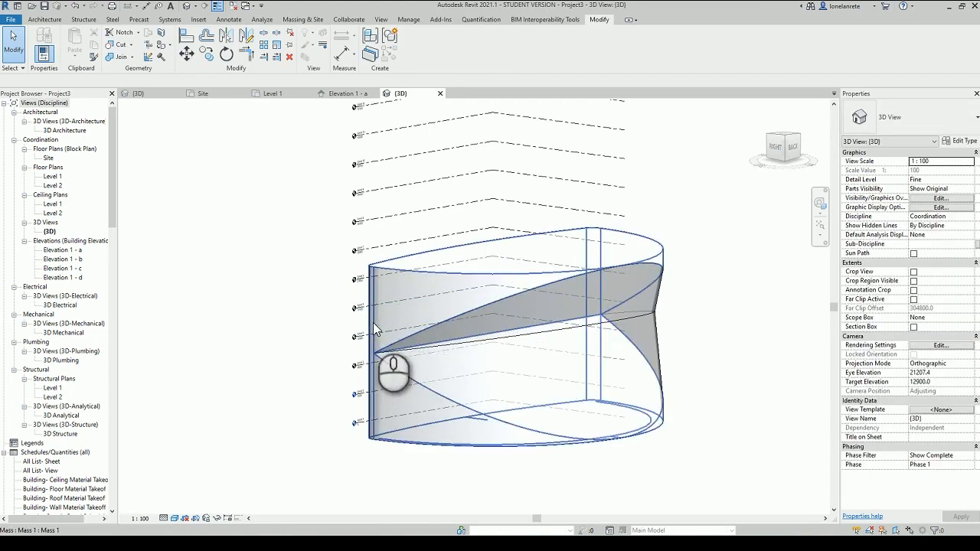
Step: In Elevation 1 - a, copy the façade mass upward from Level 1 with Constrain off and Multiple on, placing copies at Levels 7 and 13
click(328, 115)
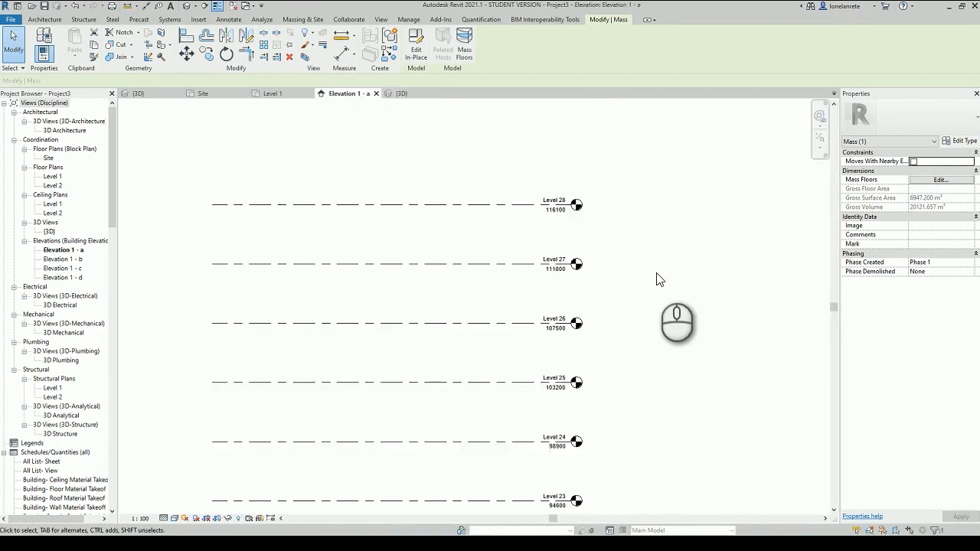
scroll(656, 277, down, 8)
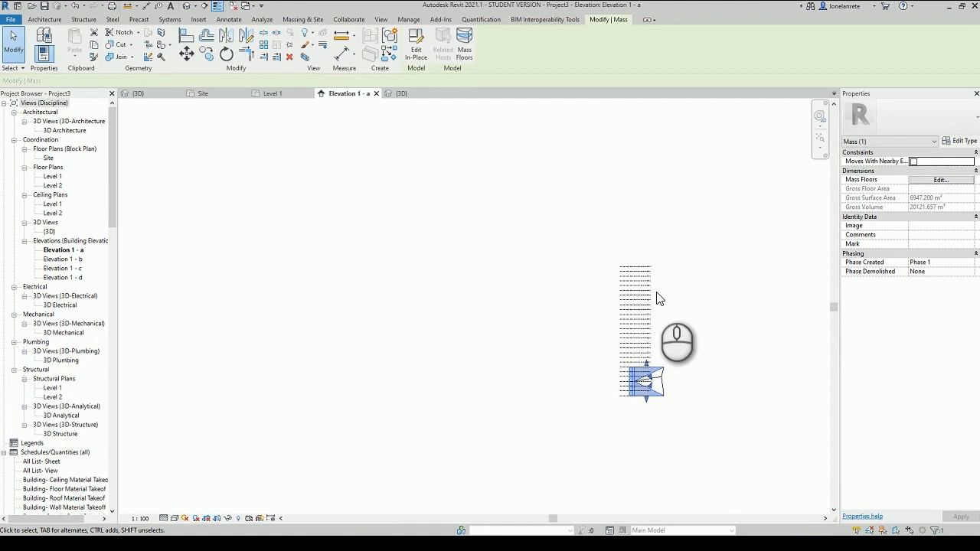
scroll(664, 390, up, 6)
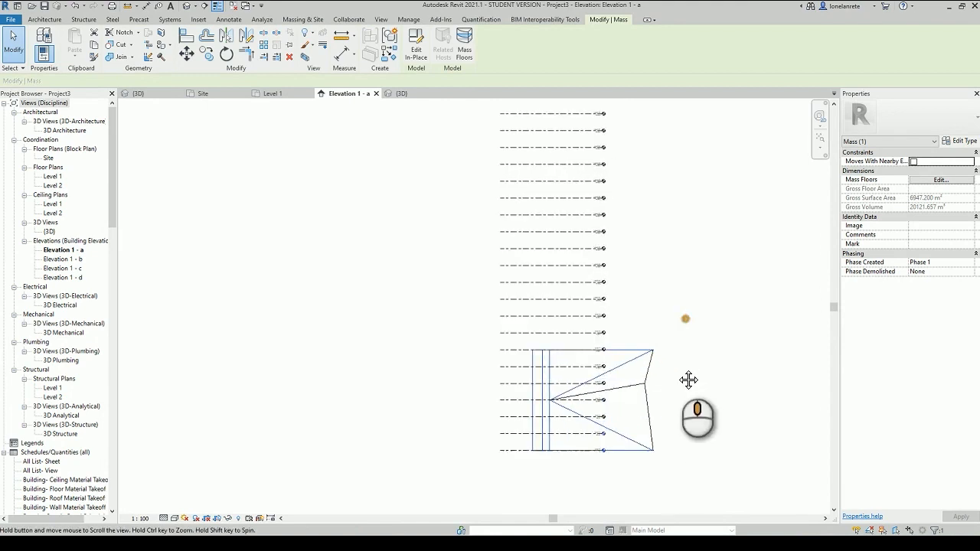
middle_drag(688, 383, 688, 384)
key(c)
key(o)
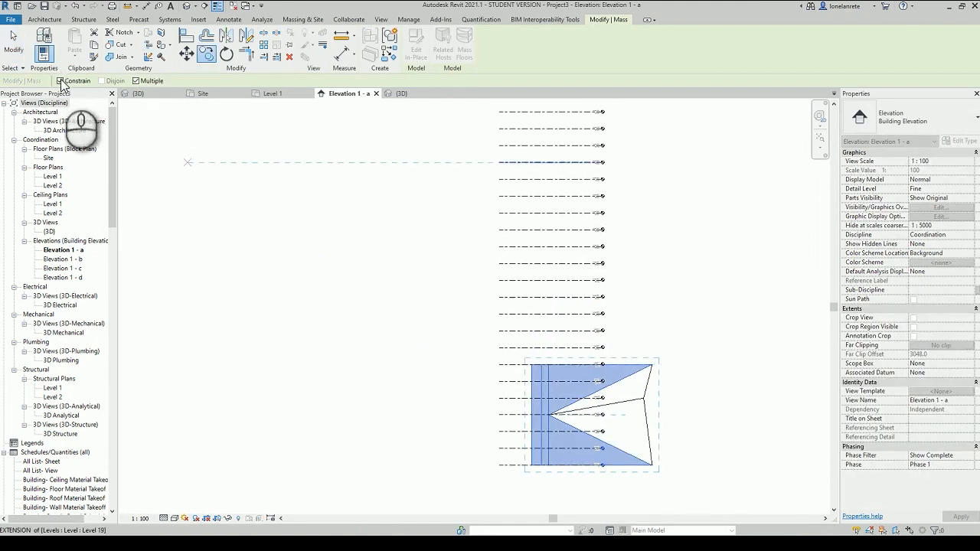
click(61, 80)
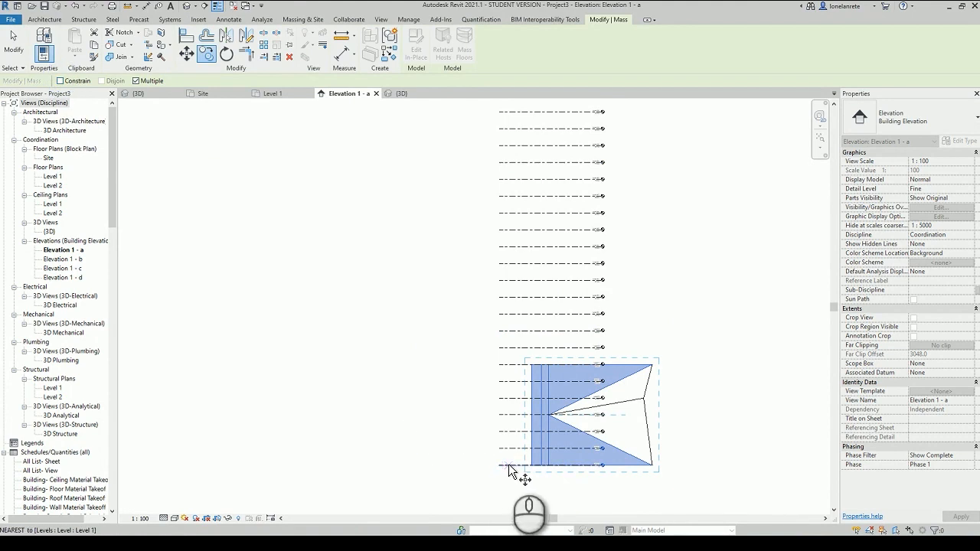
click(512, 371)
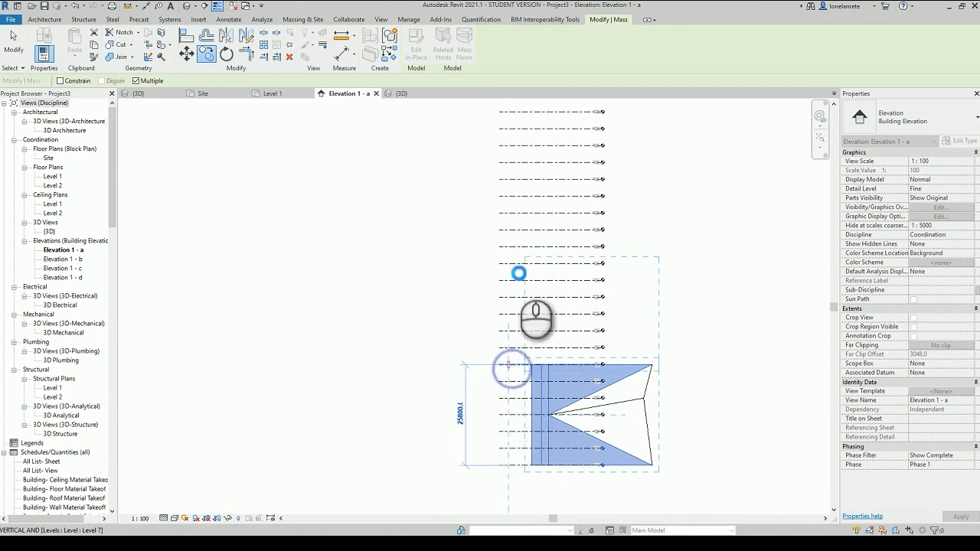
click(517, 272)
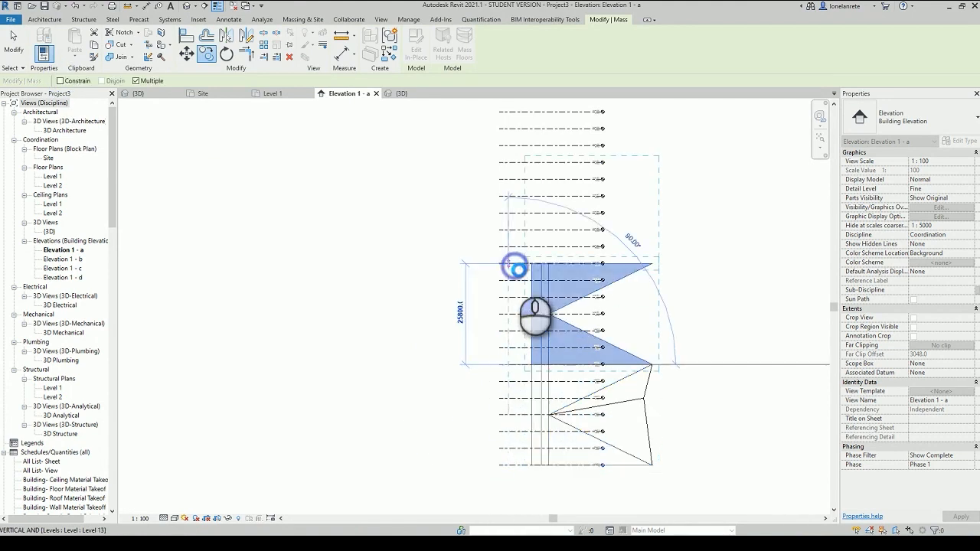
Step: Continue the stack with two more copies of the façade mass, placed at Levels 19 and 25
middle_drag(526, 278, 526, 361)
key(c)
key(o)
click(509, 245)
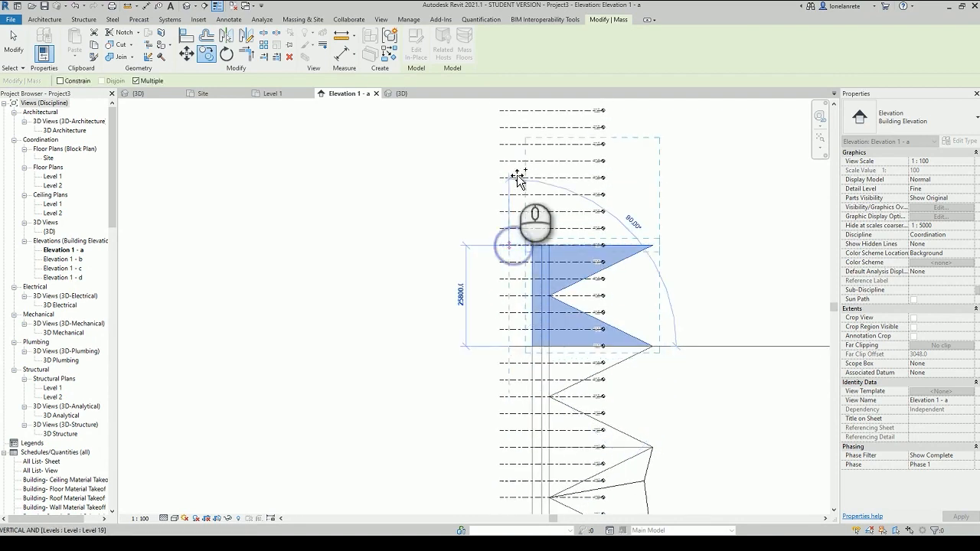
click(516, 175)
middle_drag(521, 206, 506, 254)
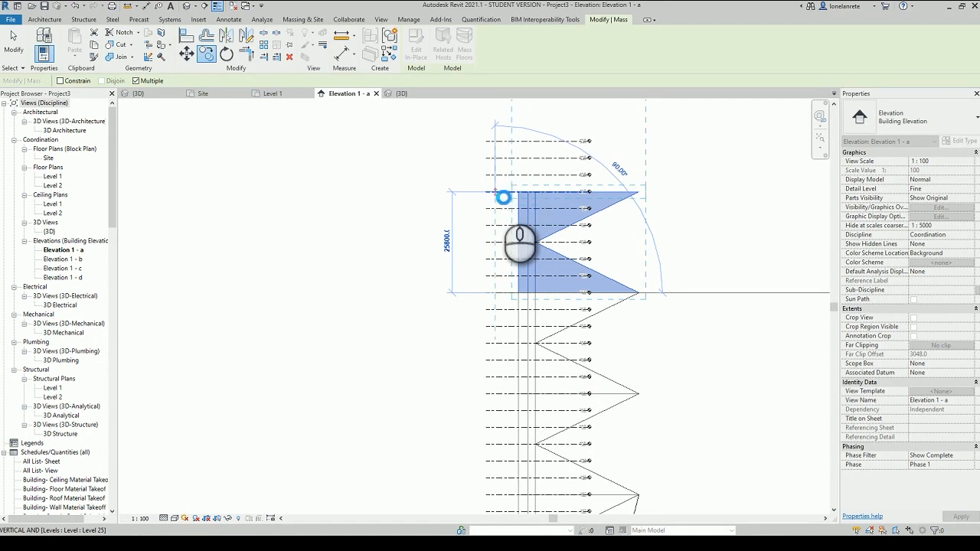
click(503, 198)
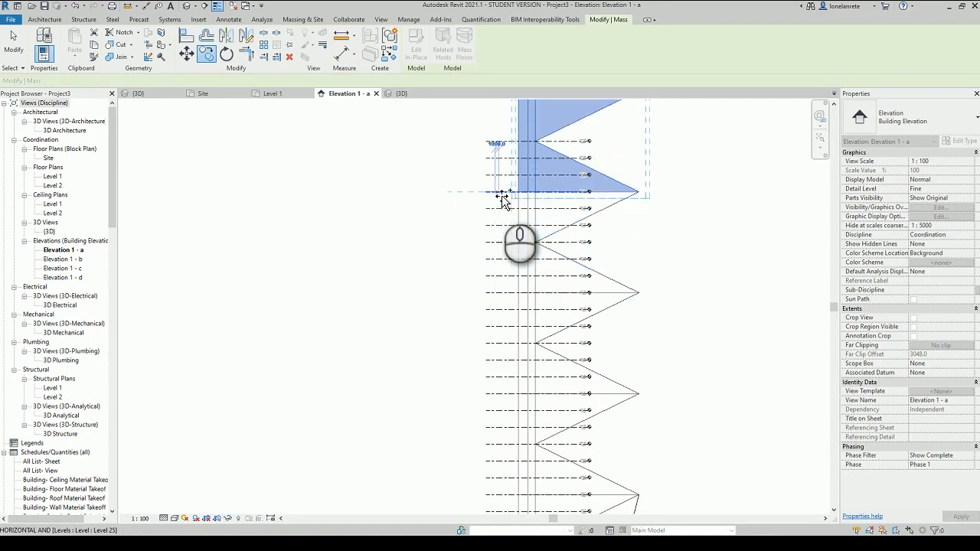
click(656, 241)
scroll(597, 184, down, 4)
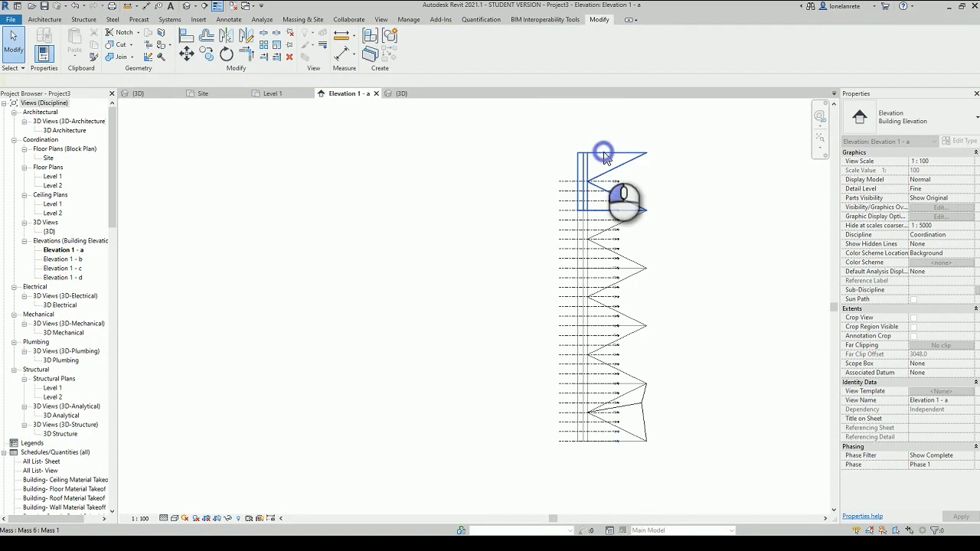
Step: Delete the topmost mass copy above Level 25 and open the lowest stacked mass for in-place editing
click(604, 157)
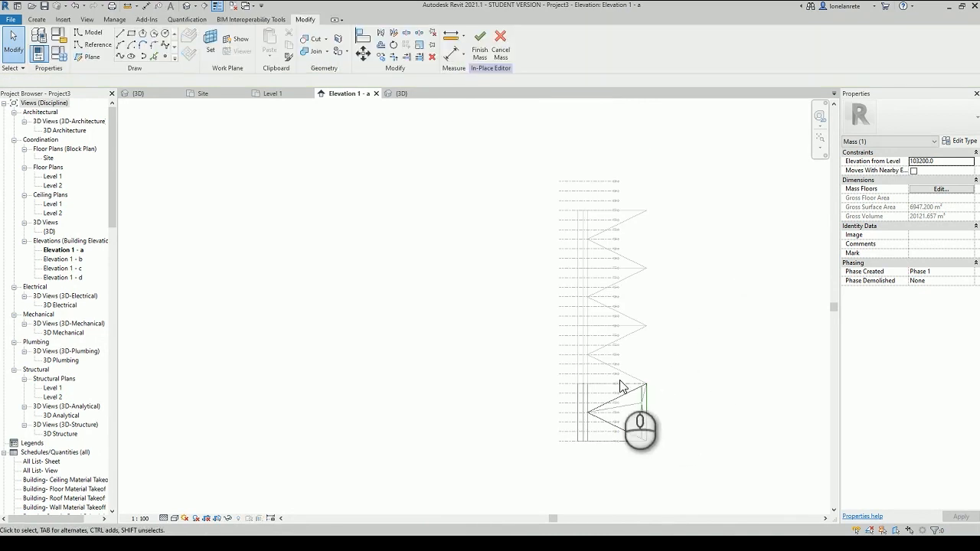
click(620, 444)
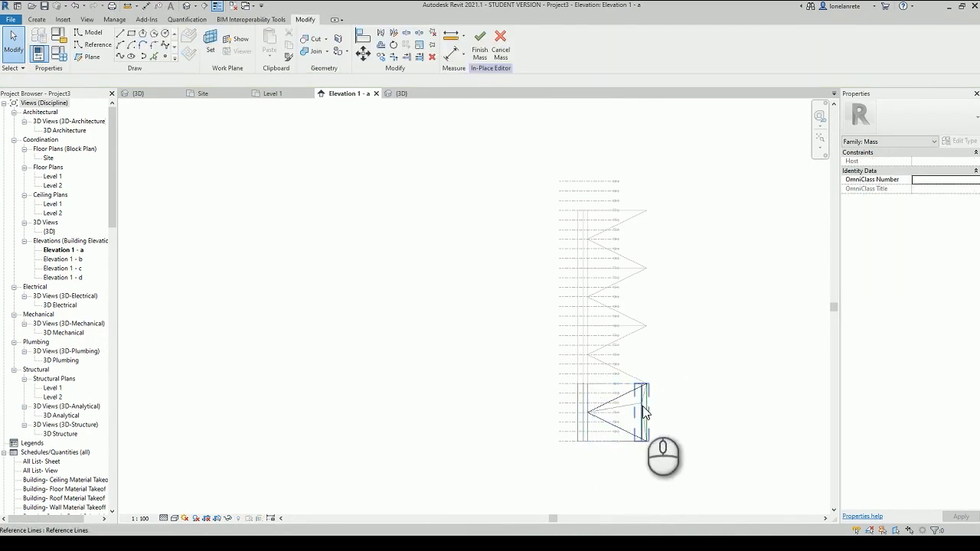
middle_drag(671, 383, 695, 359)
scroll(695, 359, up, 5)
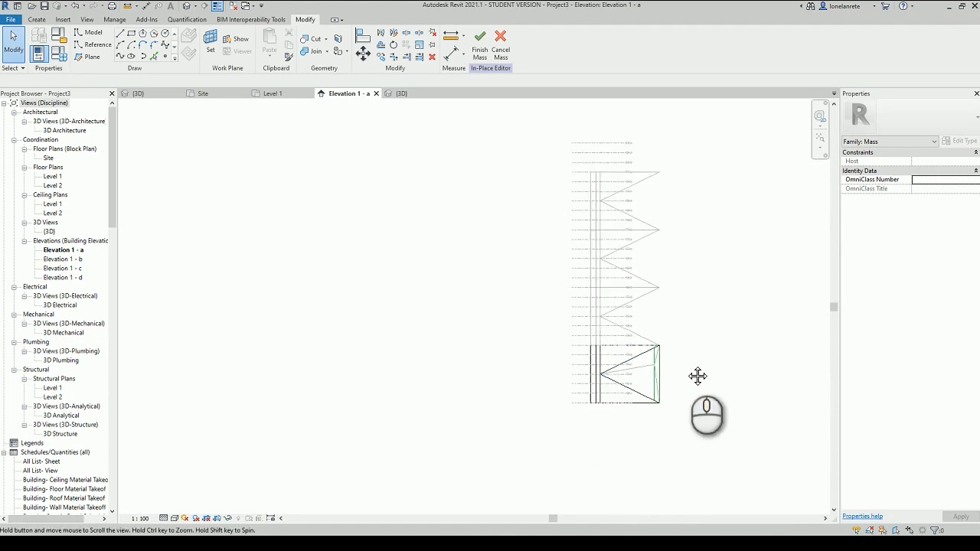
scroll(619, 389, up, 5)
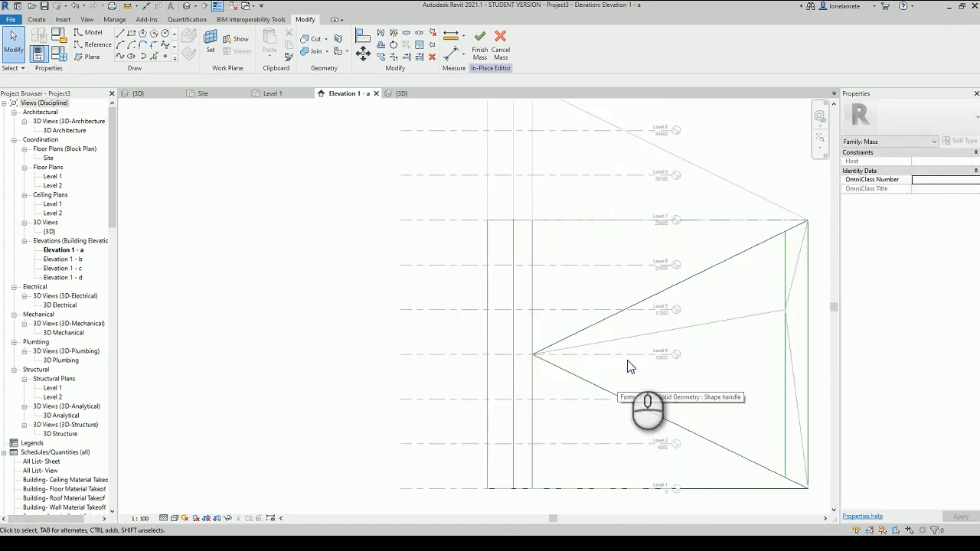
scroll(436, 352, down, 3)
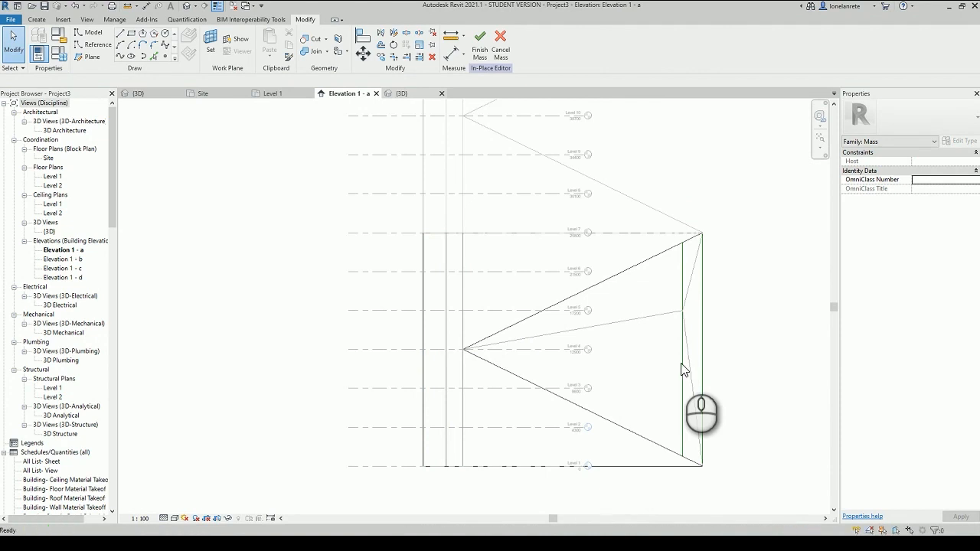
Step: In the 3D view, draw a model-line circle of radius 33000 on Level 4, centred on the centre of the mass's existing arc
shift+middle_drag(689, 358, 719, 451)
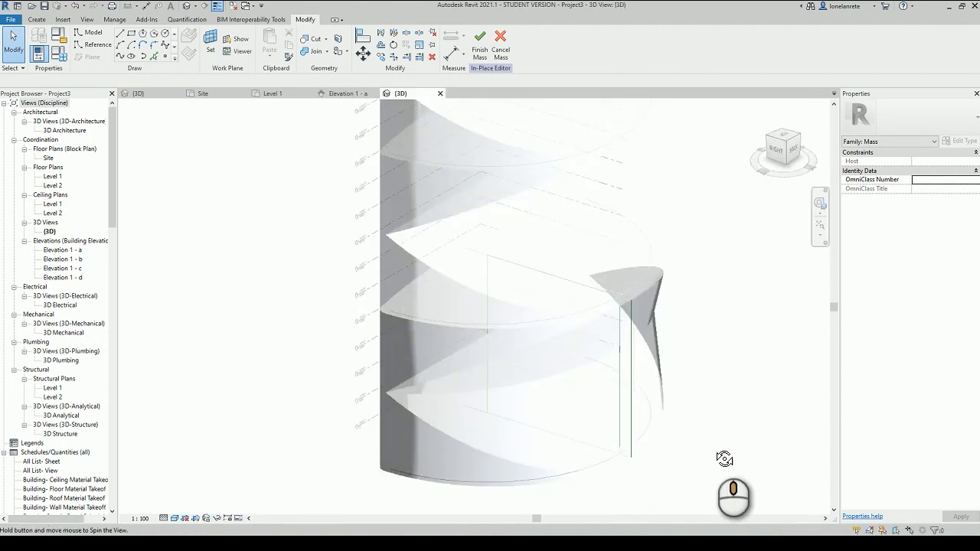
click(165, 36)
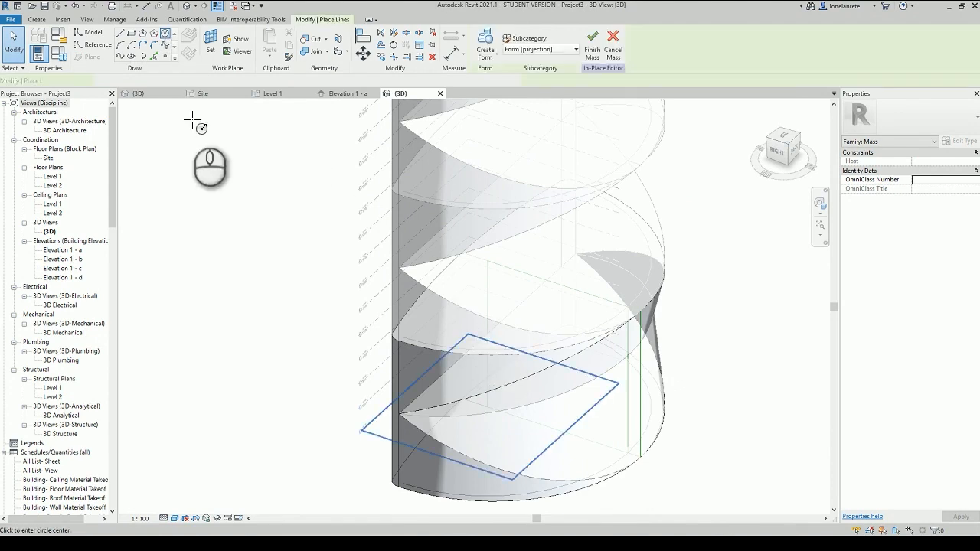
click(180, 80)
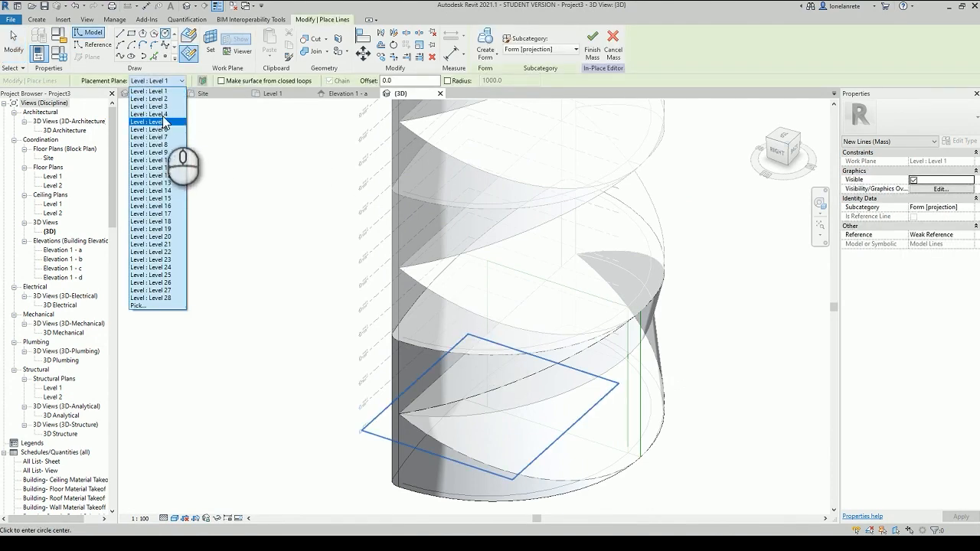
click(162, 114)
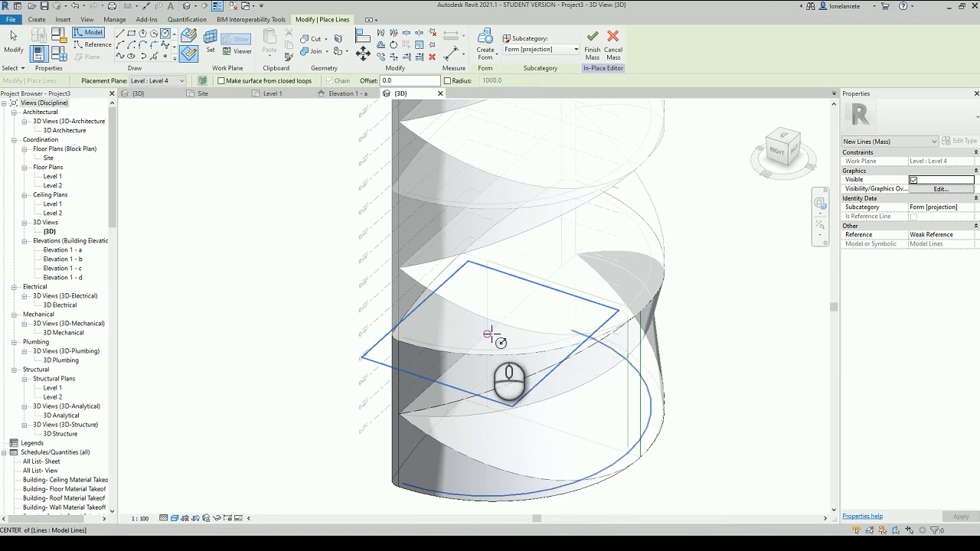
click(486, 335)
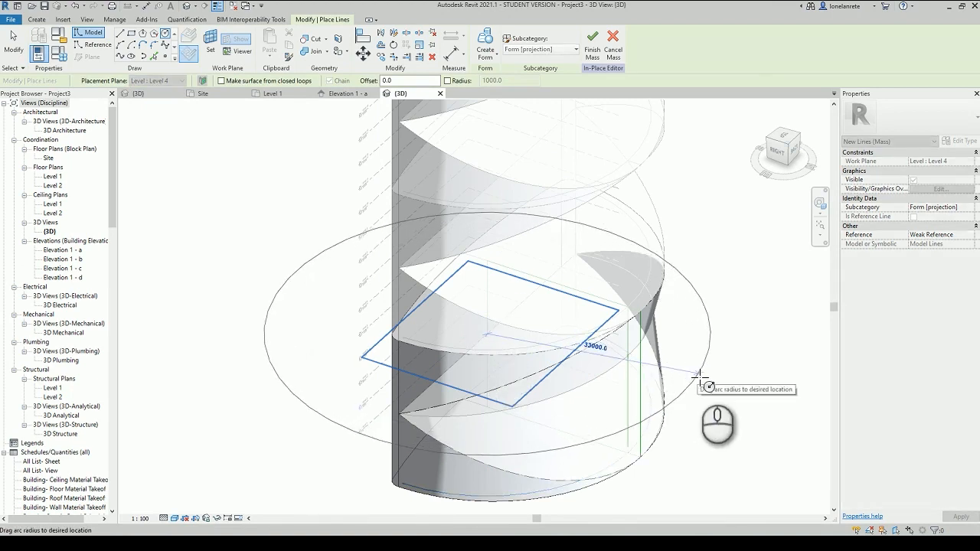
click(699, 375)
key(Escape)
key(Escape)
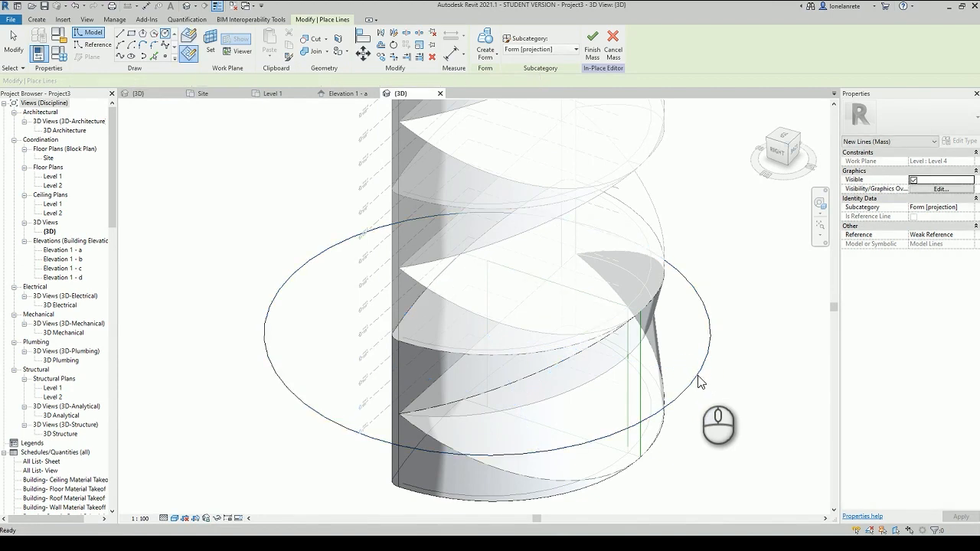
Step: Create a cylindrical void form from the Level 4 circle to cut away the mass above that level, and finish the in-place mass
click(698, 375)
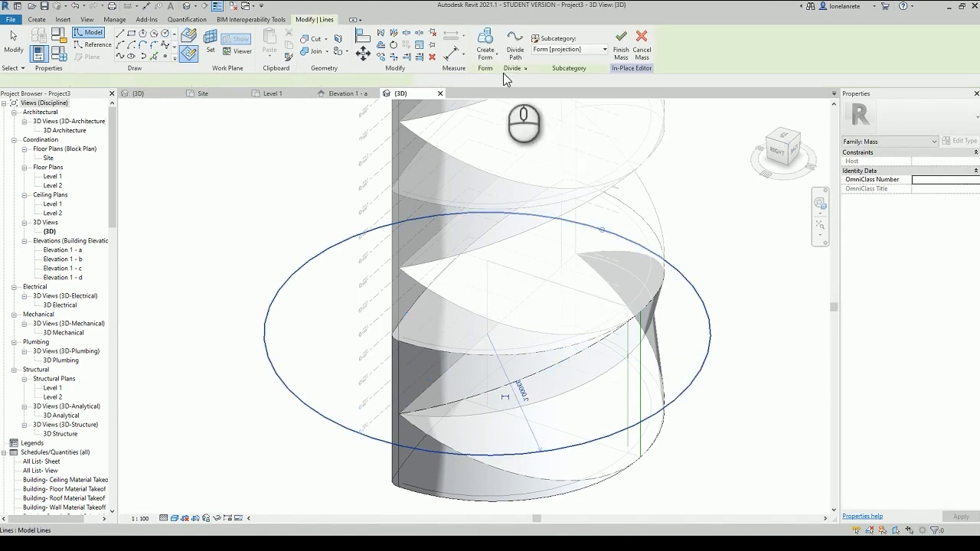
click(490, 59)
click(481, 91)
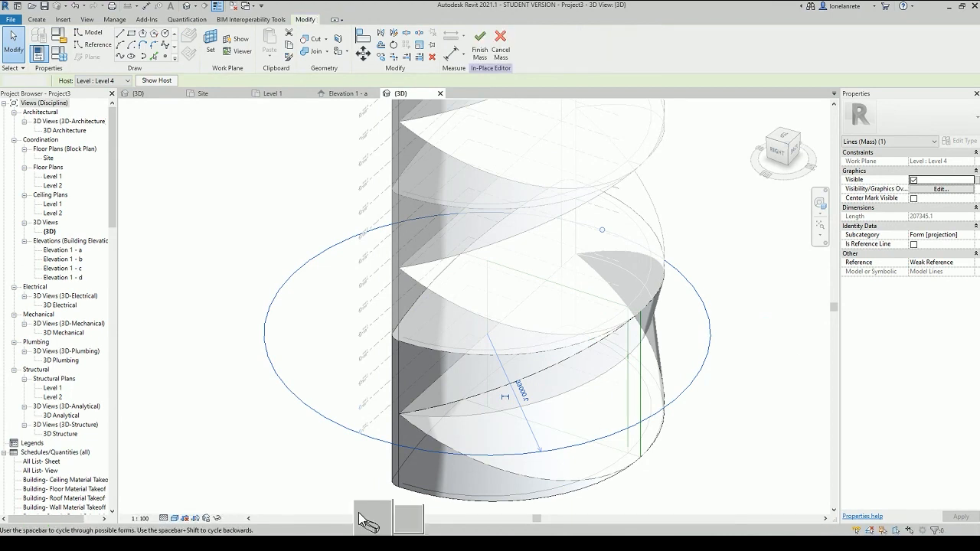
click(360, 516)
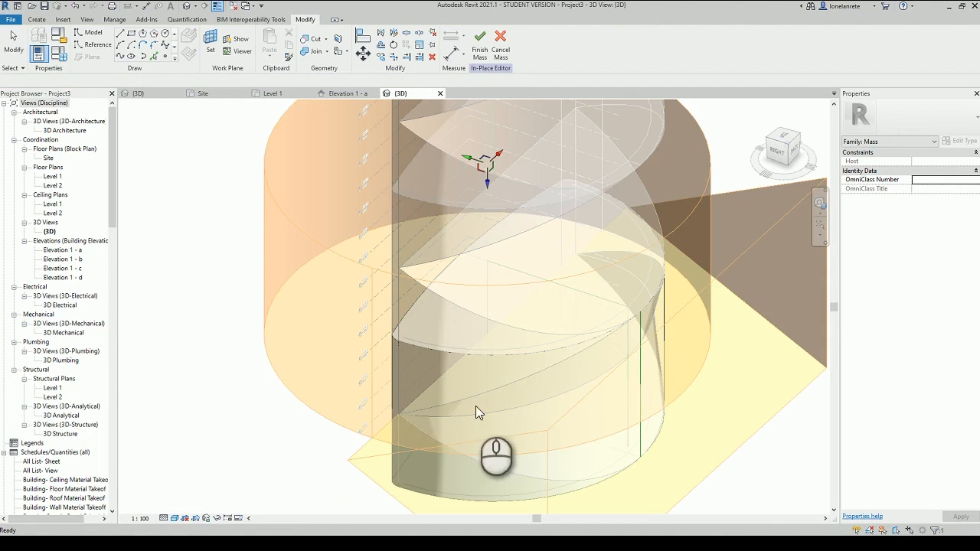
click(732, 488)
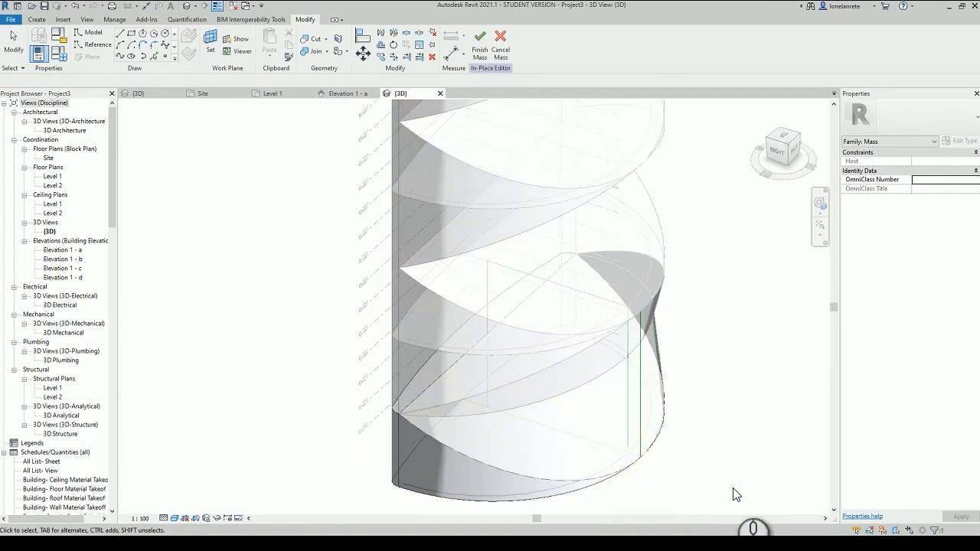
click(474, 48)
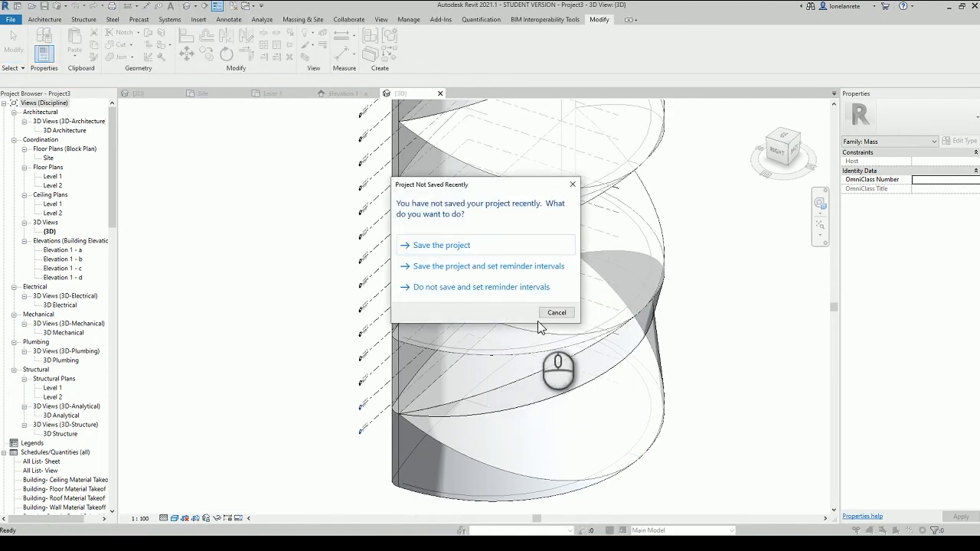
click(541, 316)
Step: In Elevation 1 - a, move the half-height mass at Level 1 up to Level 25, with Constrain off and Disjoin on
click(412, 477)
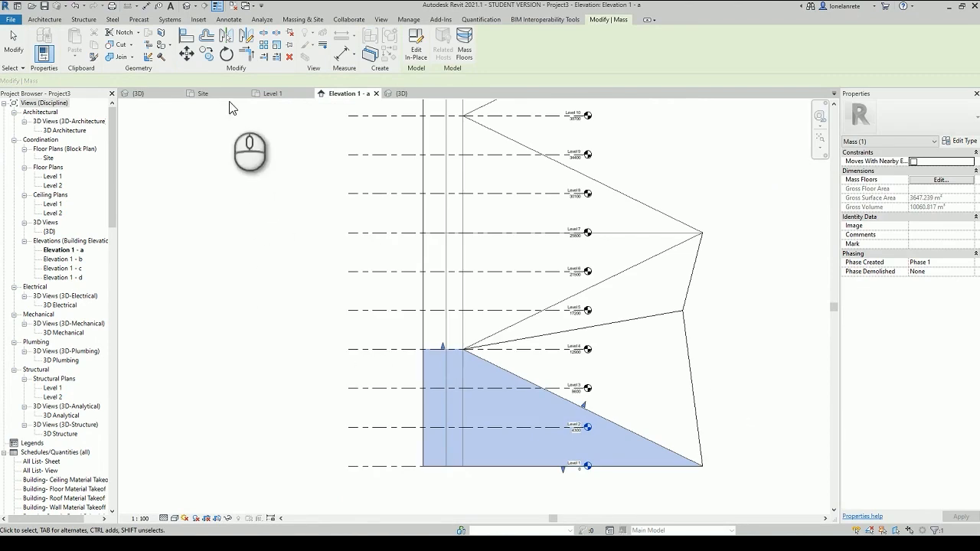
click(191, 54)
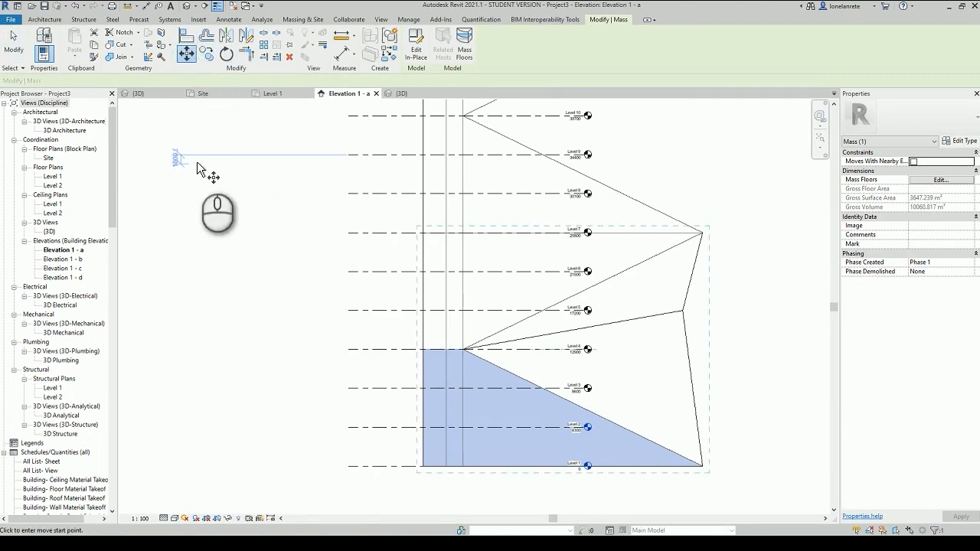
click(77, 80)
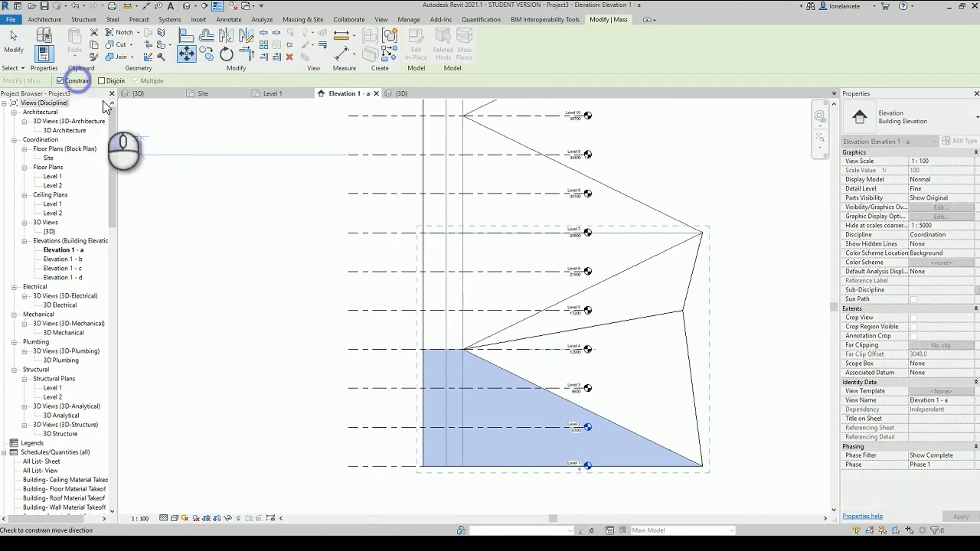
click(372, 465)
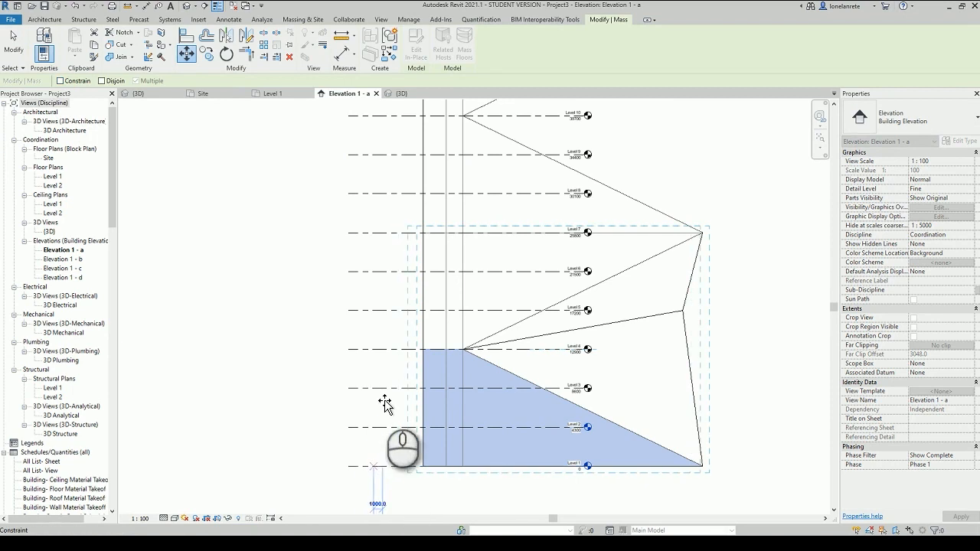
click(101, 80)
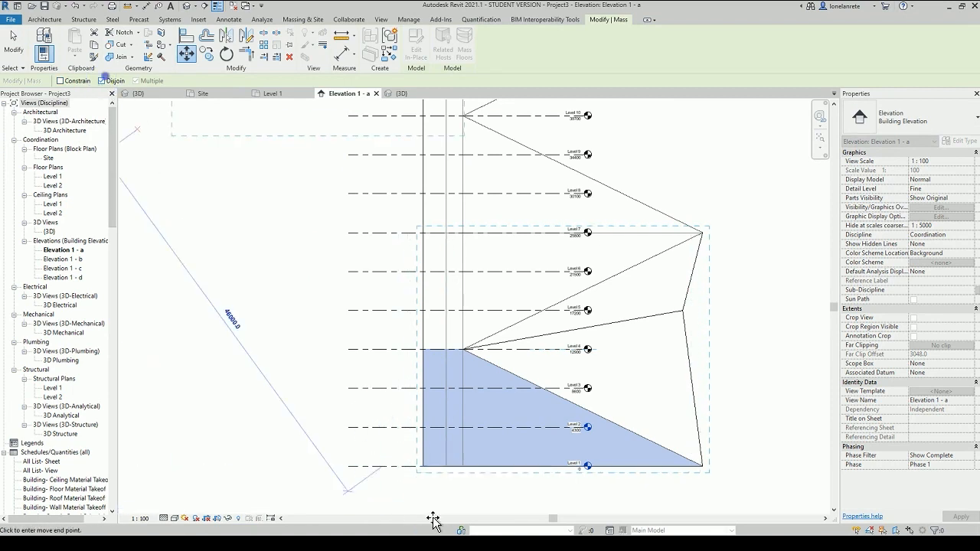
scroll(403, 455, down, 5)
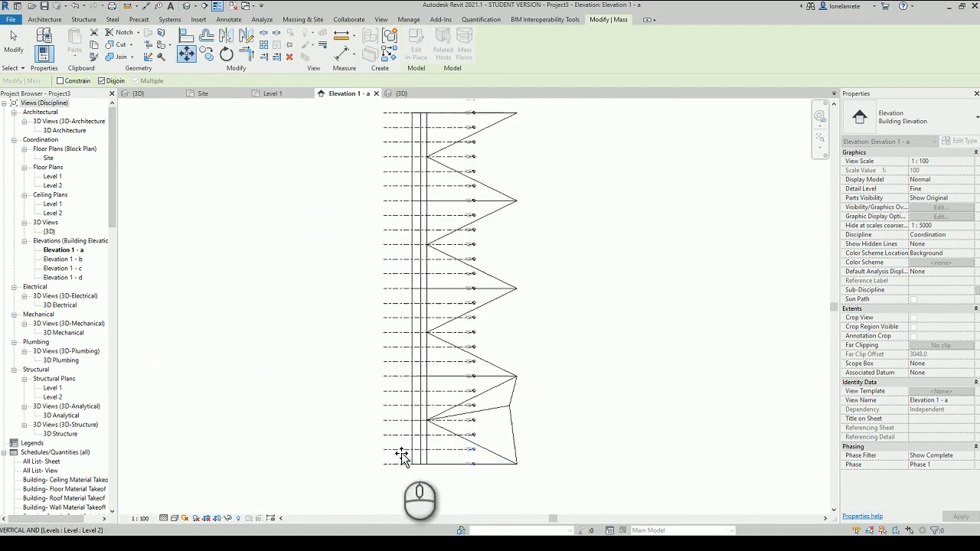
scroll(421, 212, up, 4)
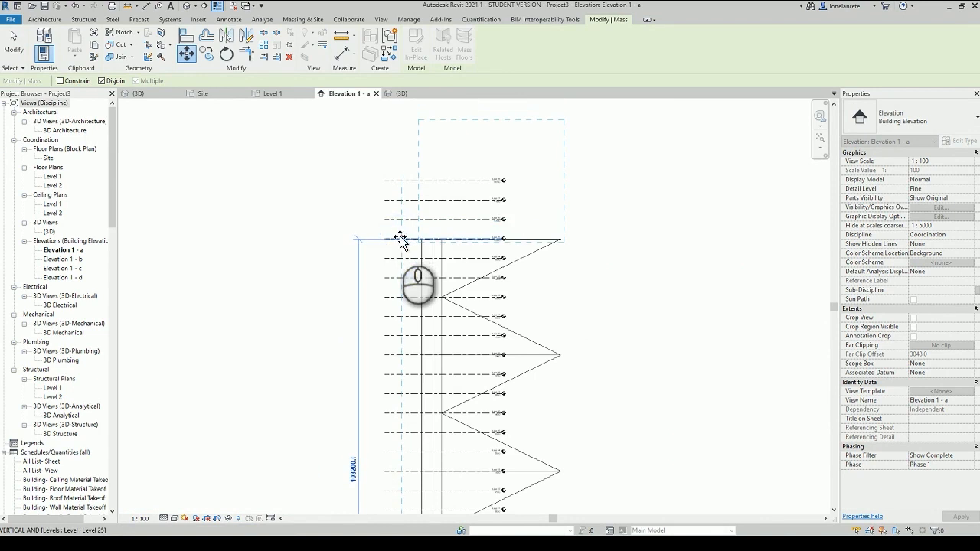
click(400, 239)
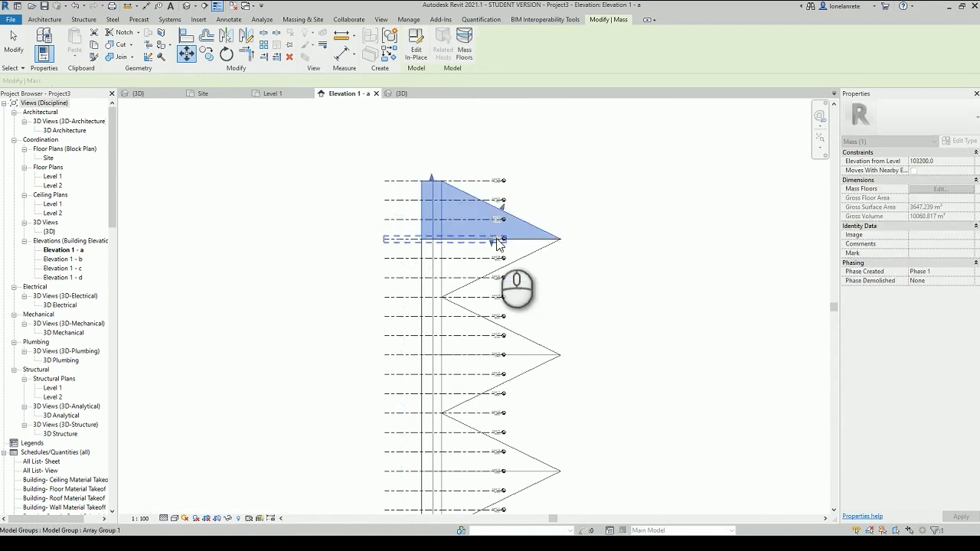
click(592, 210)
Step: Mirror a copy of the lowest folded infill mass, spanning Levels 1 to 7, about the Level 7 line
scroll(593, 208, down, 3)
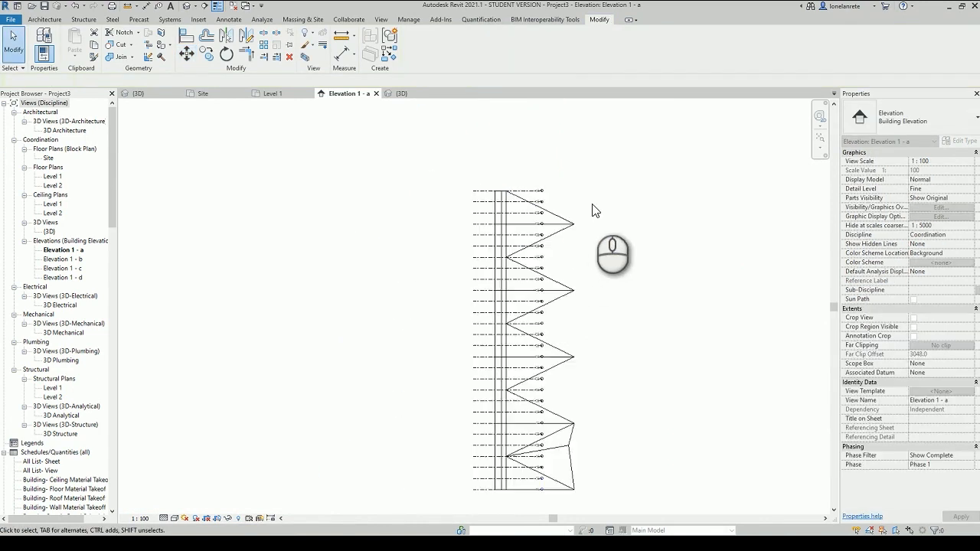
click(573, 466)
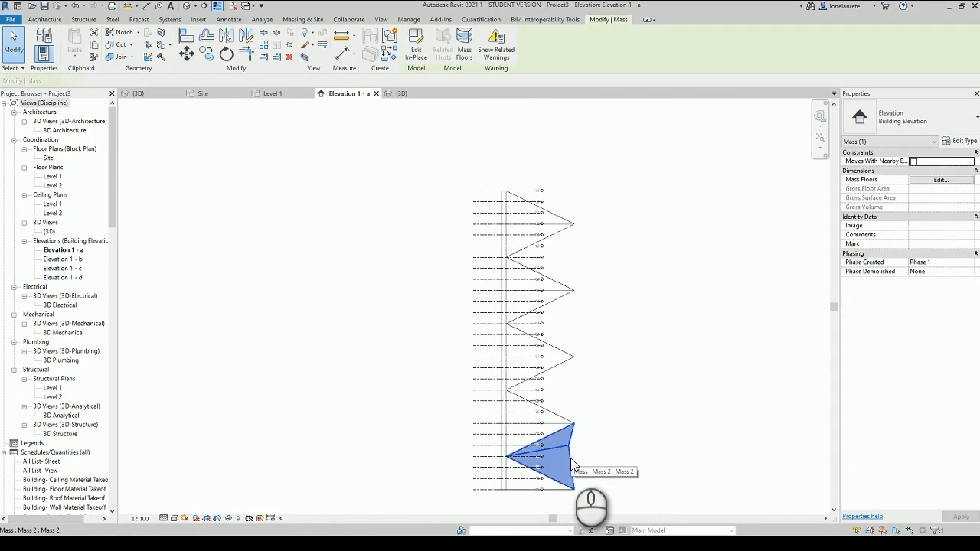
scroll(572, 465, up, 4)
middle_drag(629, 436, 639, 389)
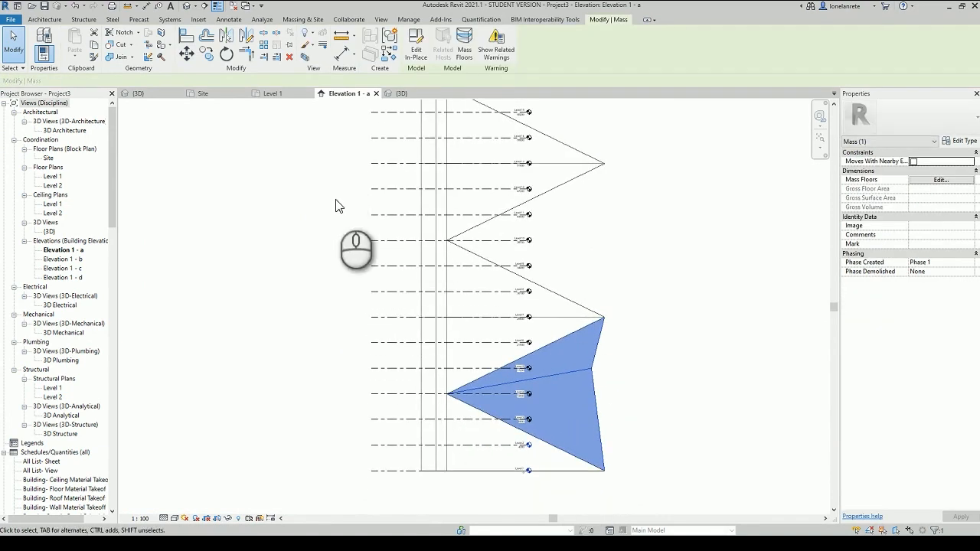
click(233, 38)
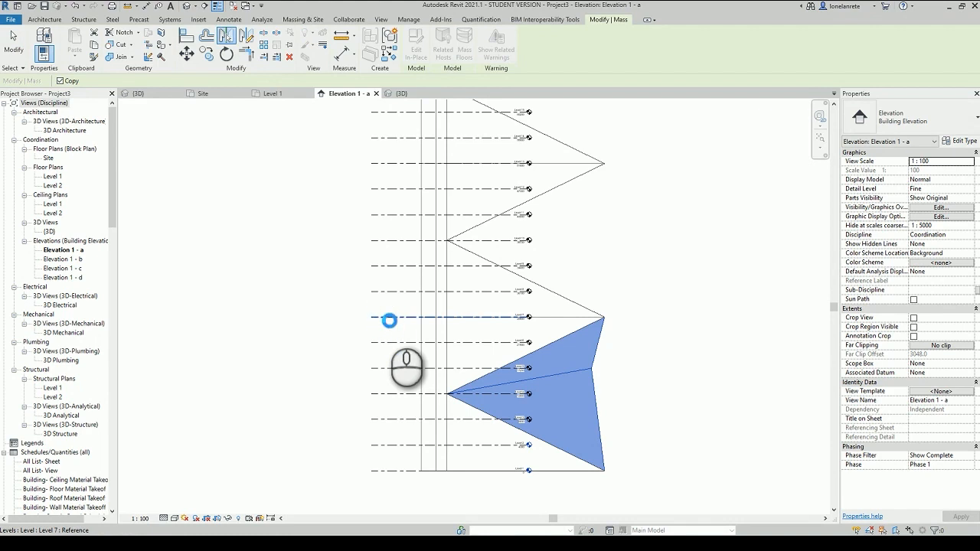
click(389, 319)
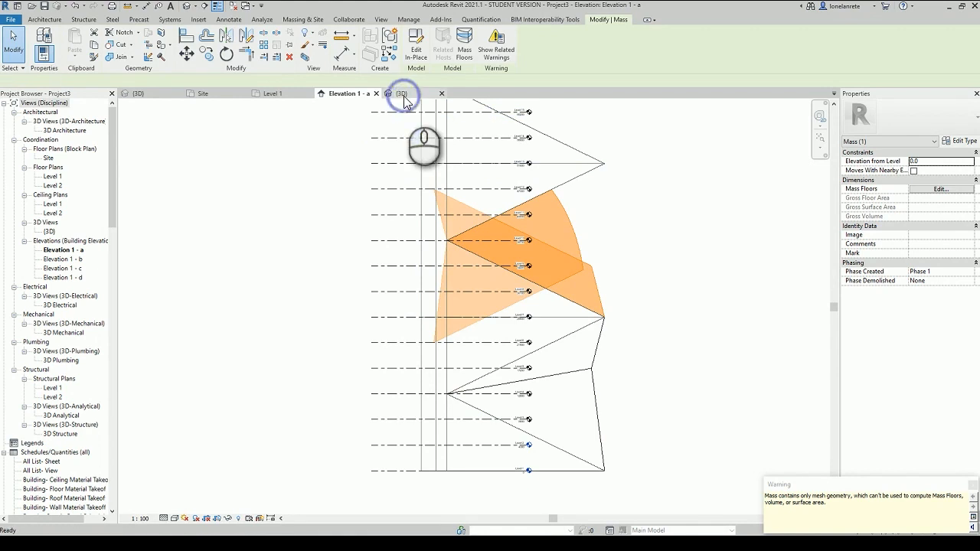
Step: In the 3D view, open the mirrored mass for in-place editing and uncut its two solids from the cylindrical voids
key(ctrl+Tab)
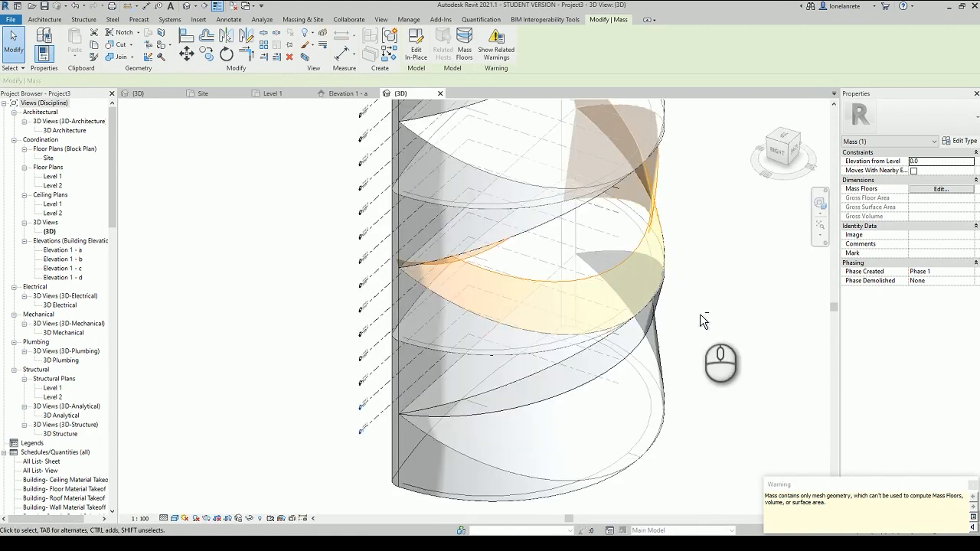
shift+middle_drag(700, 314, 681, 213)
shift+middle_drag(614, 238, 626, 308)
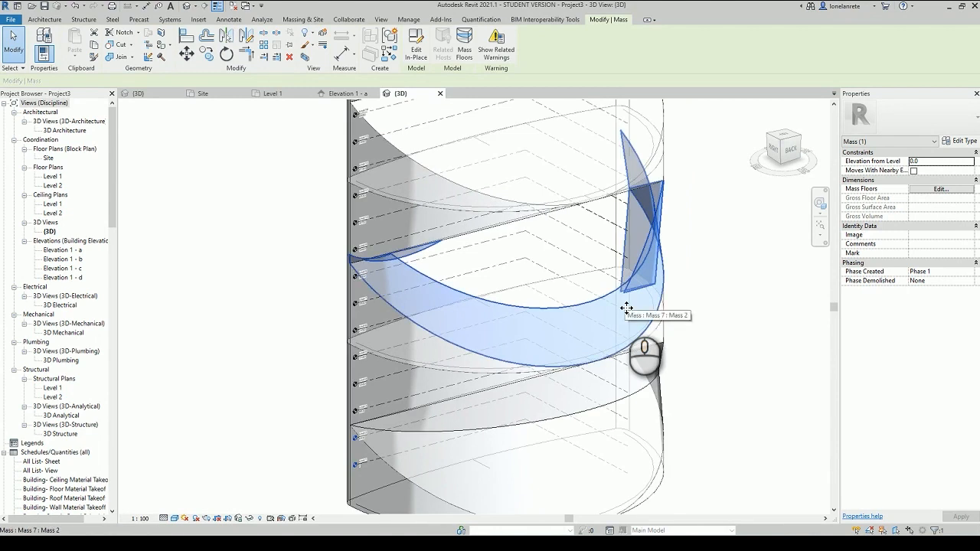
click(419, 54)
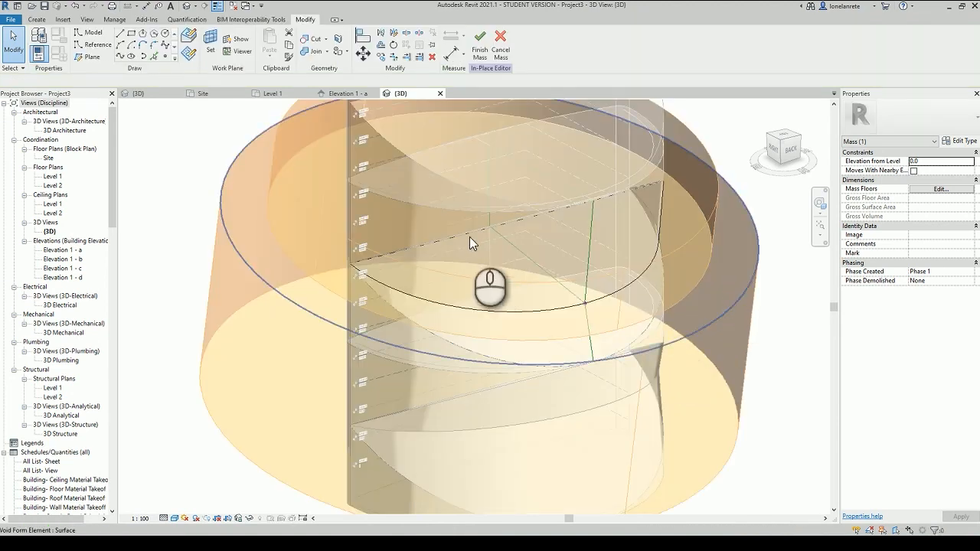
click(326, 39)
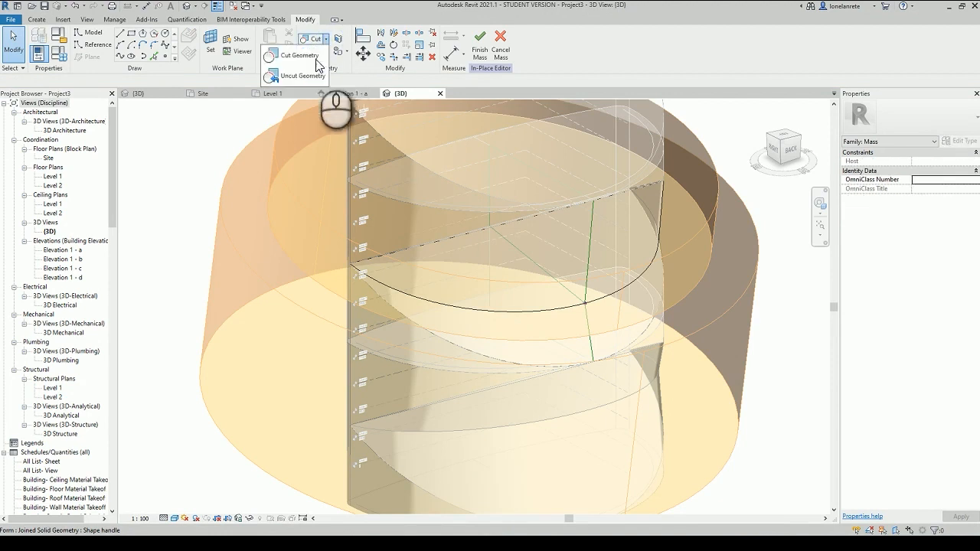
click(315, 60)
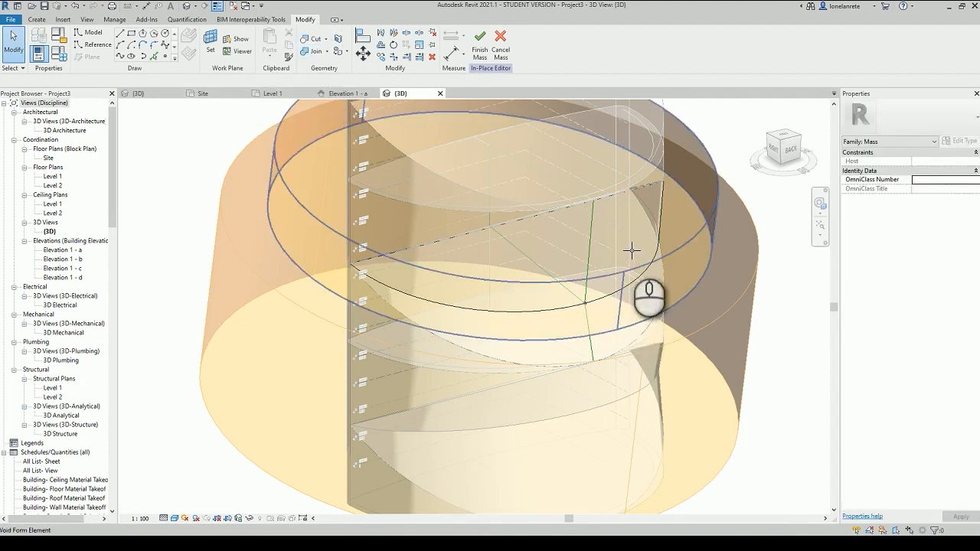
click(639, 243)
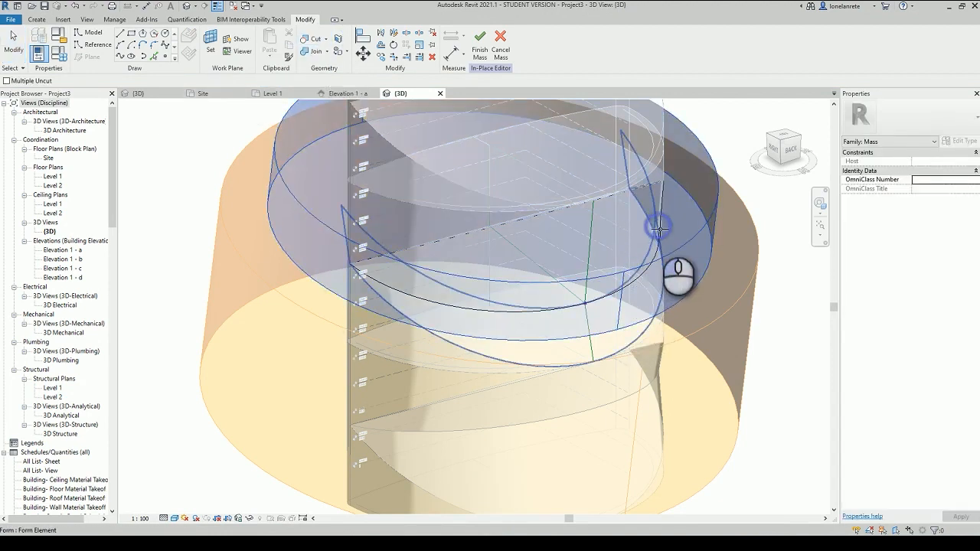
click(659, 228)
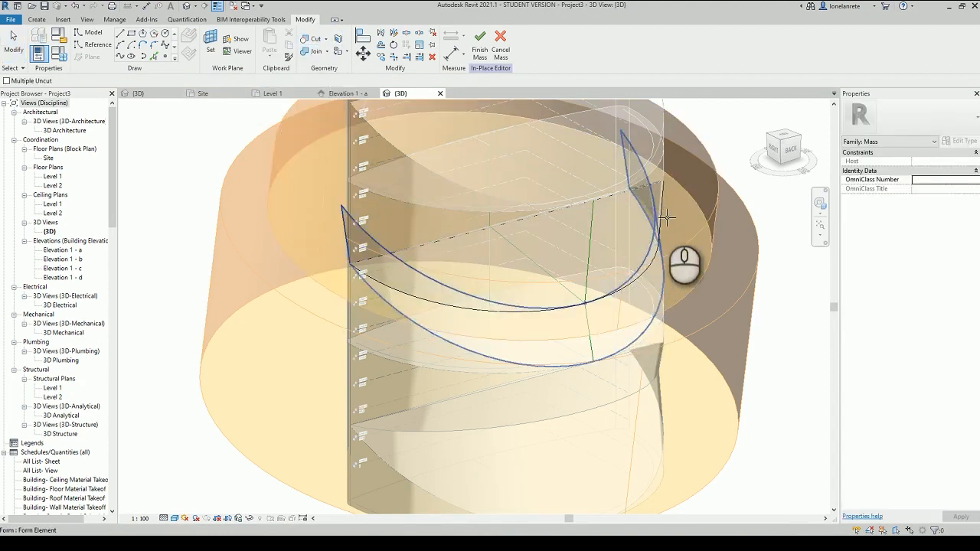
click(743, 242)
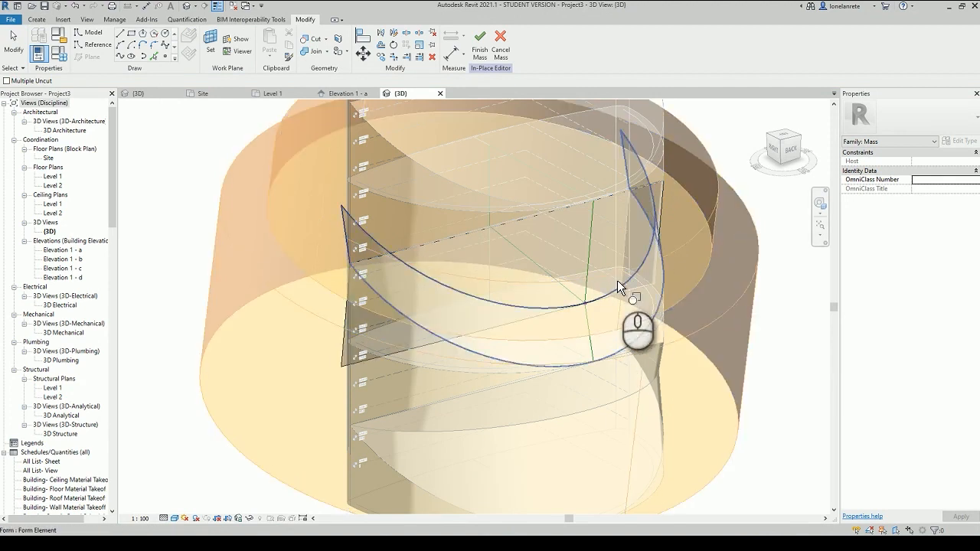
click(617, 281)
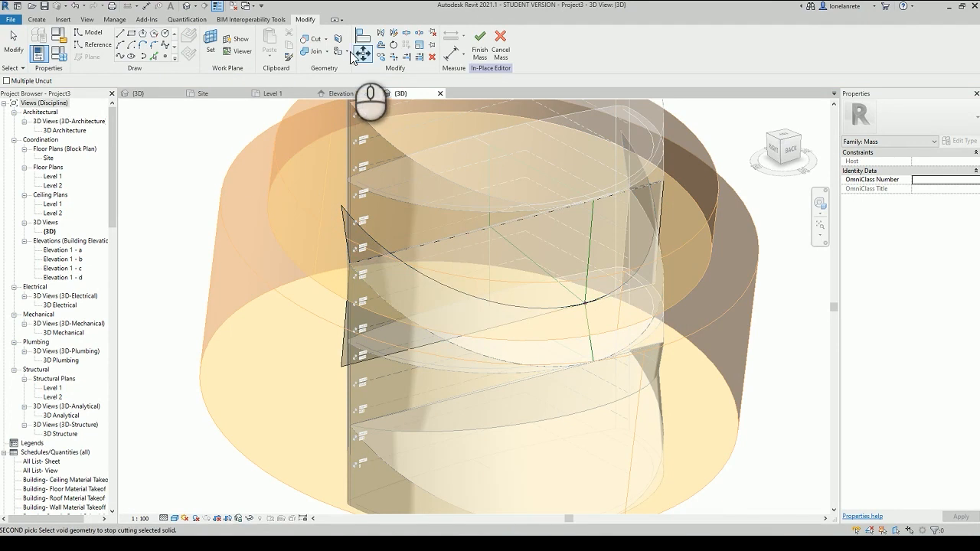
Step: Cut the lower solid with the larger cylindrical void and the upper solid with the smaller one, and finish the mass
click(326, 40)
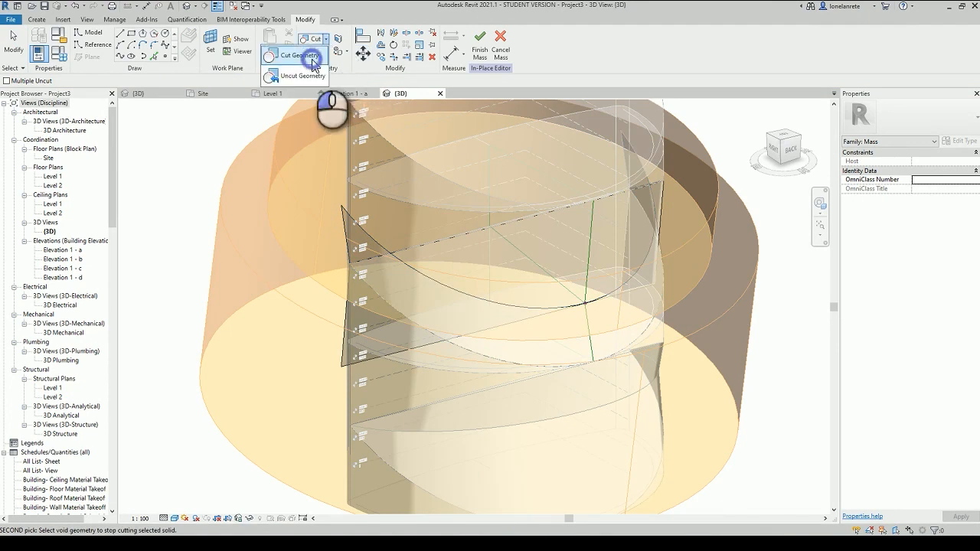
click(298, 55)
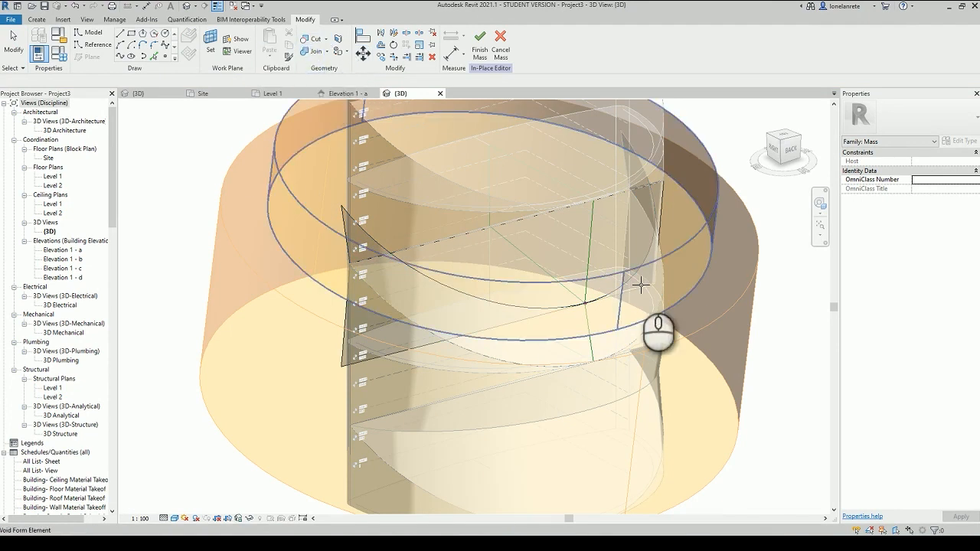
click(337, 359)
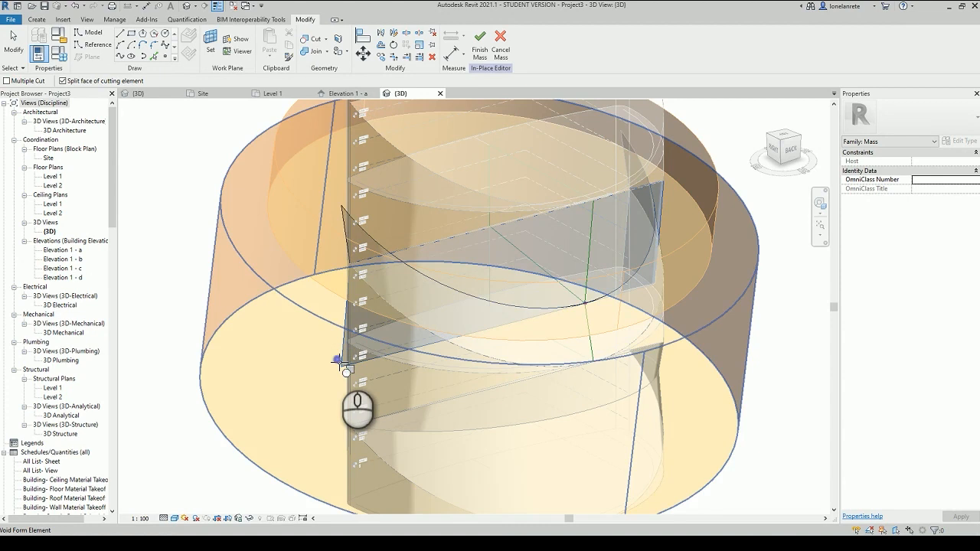
click(325, 355)
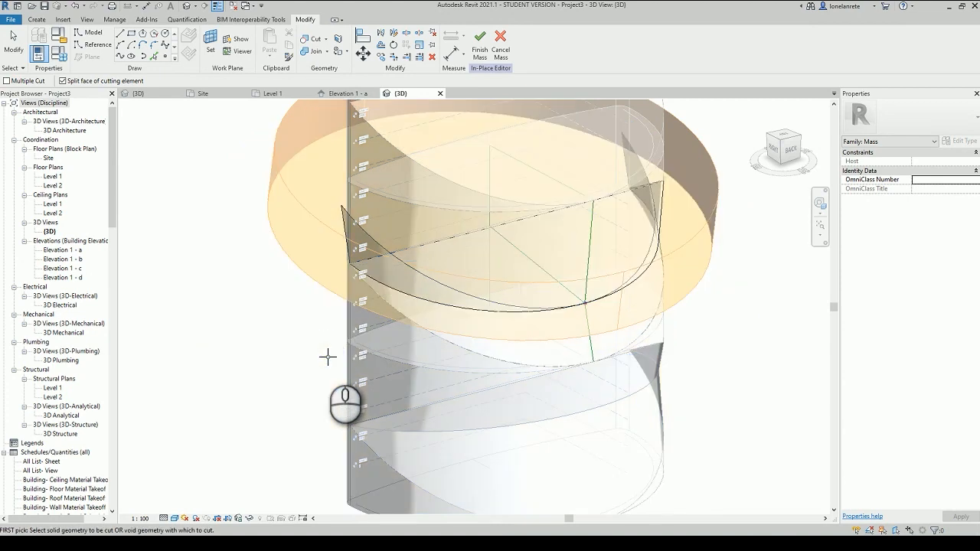
click(371, 233)
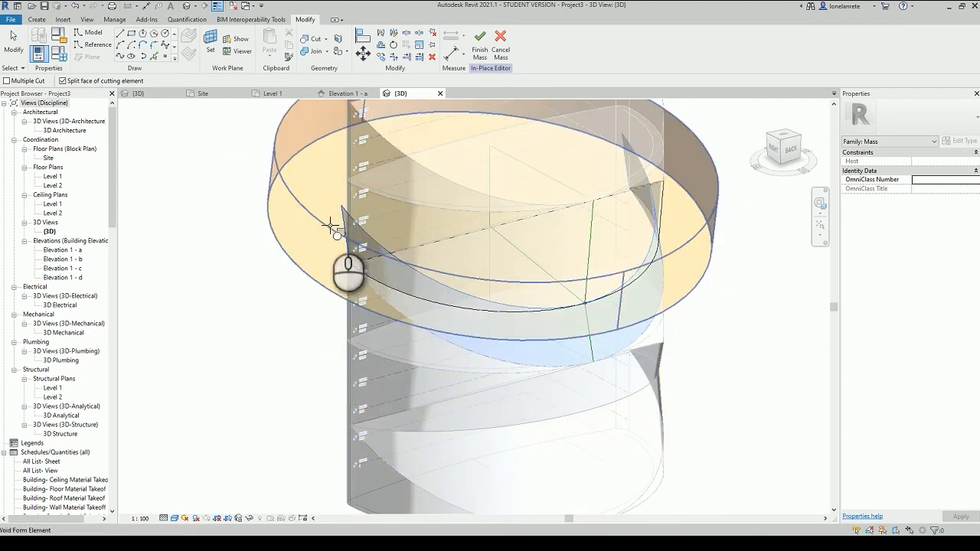
click(330, 225)
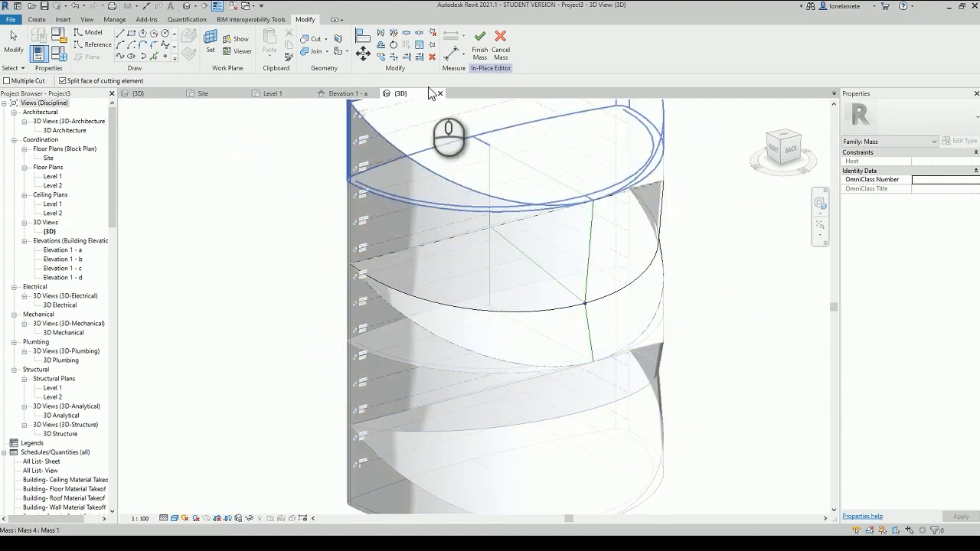
click(479, 48)
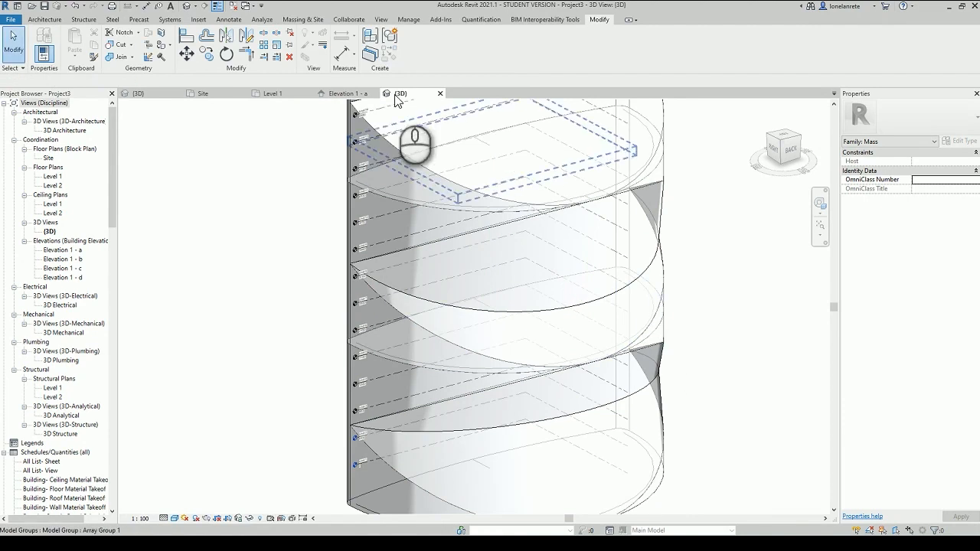
Step: In Elevation 1 - a, copy the lowest infill mass and its mirrored counterpart together from Level 1 to Level 13, with Constrain off
click(366, 95)
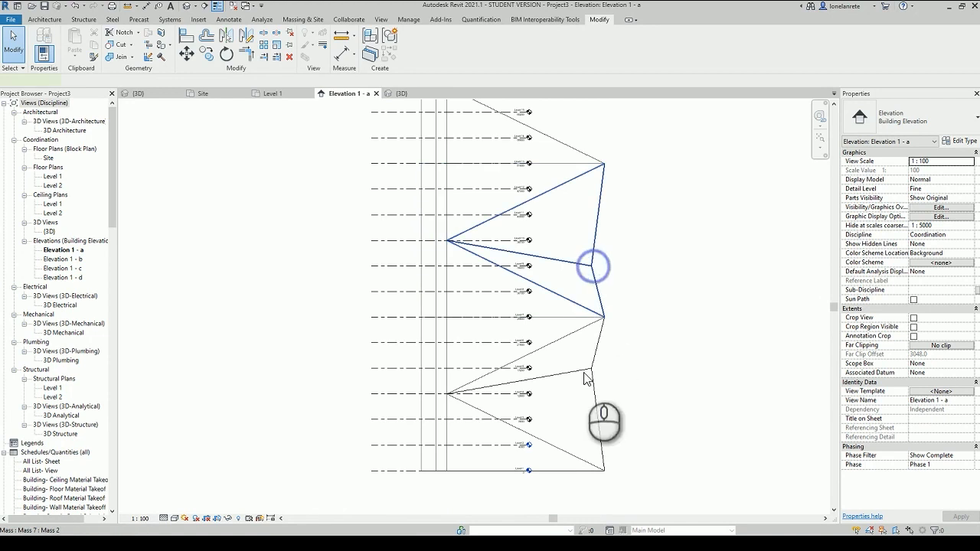
click(585, 374)
click(585, 374)
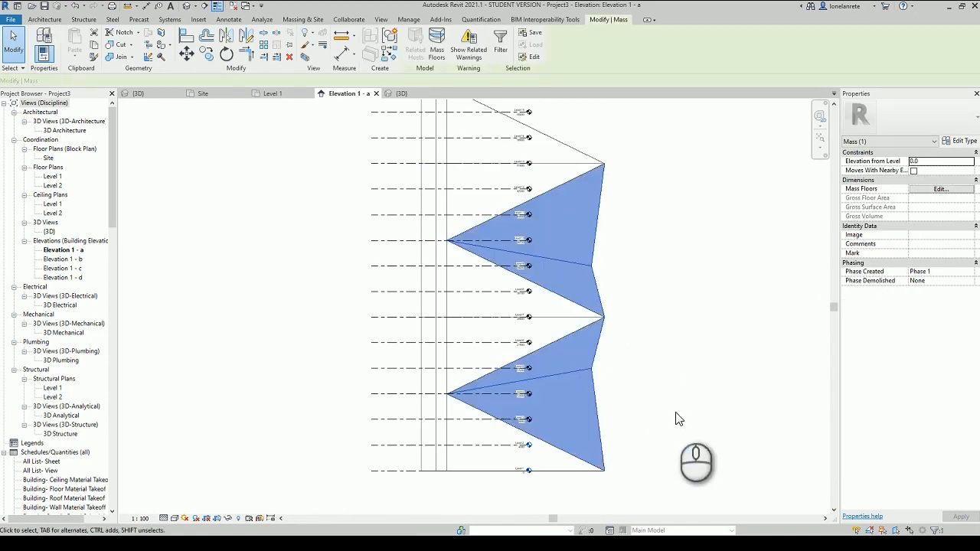
key(c)
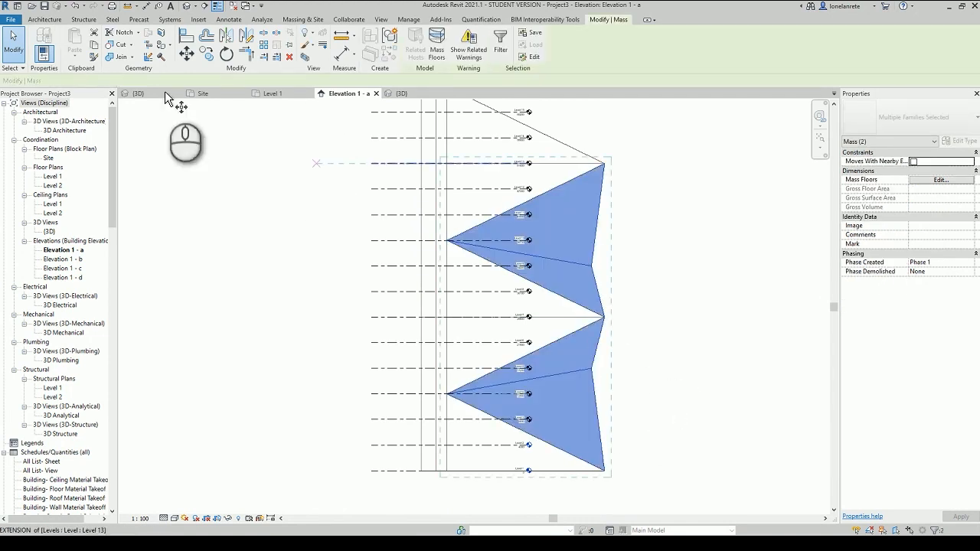
click(69, 80)
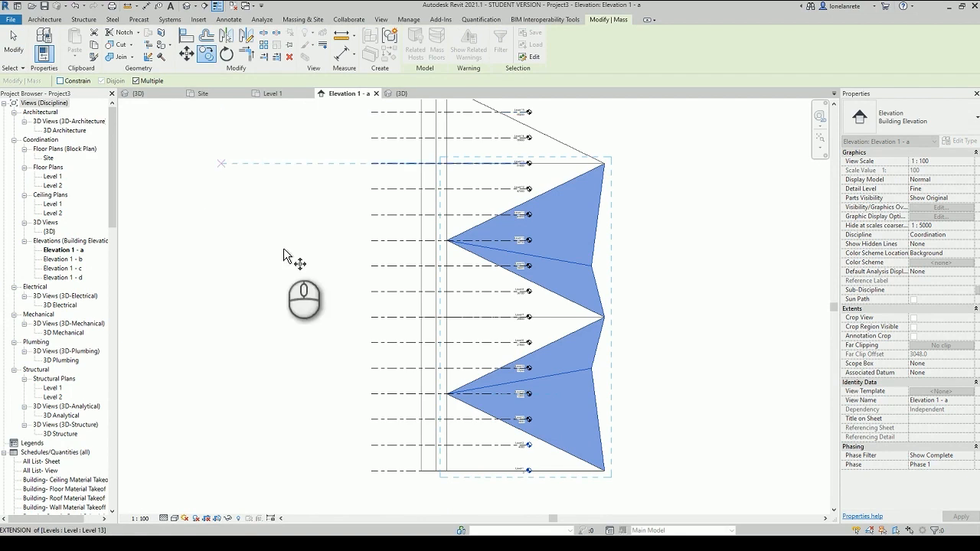
click(389, 471)
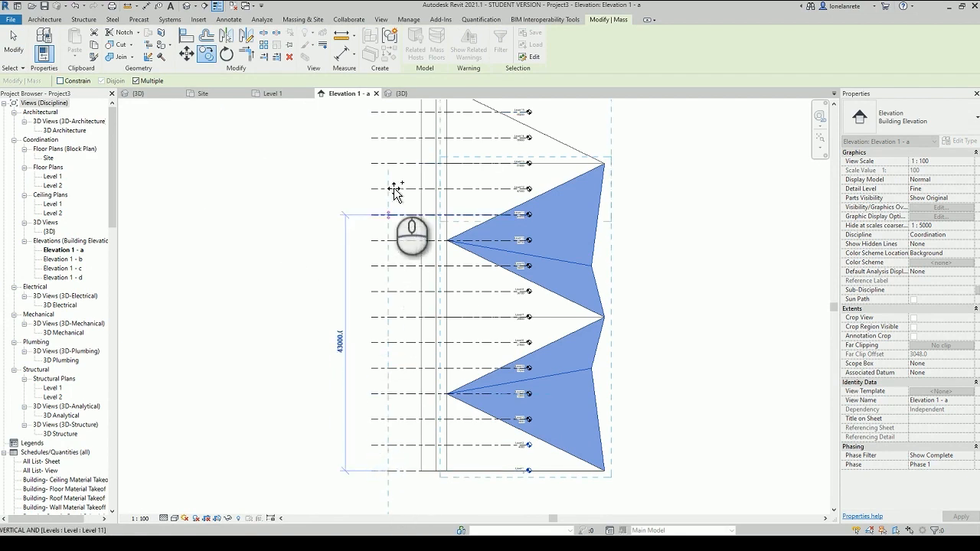
click(391, 163)
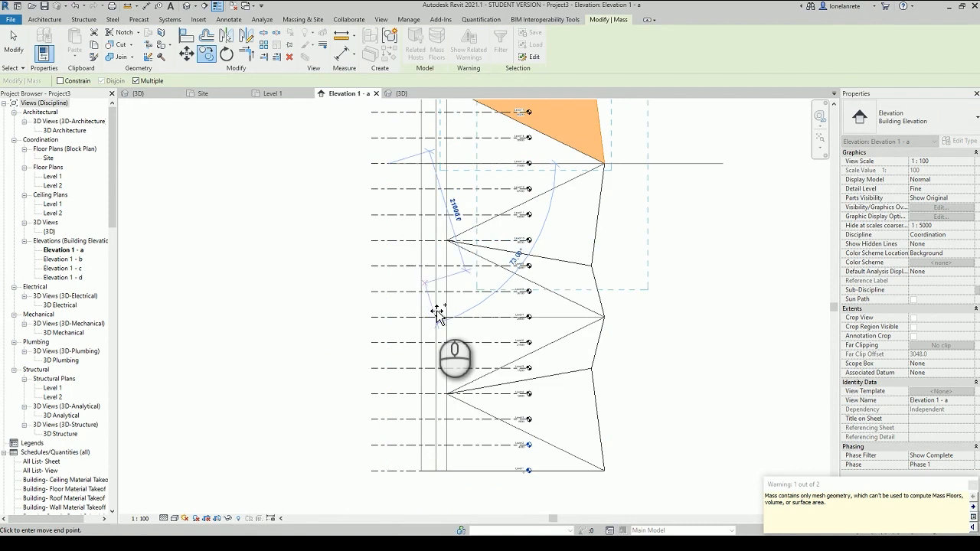
key(Escape)
key(Escape)
Step: Examine the full stacked tower in elevation and from several sides in the 3D view
scroll(435, 310, down, 4)
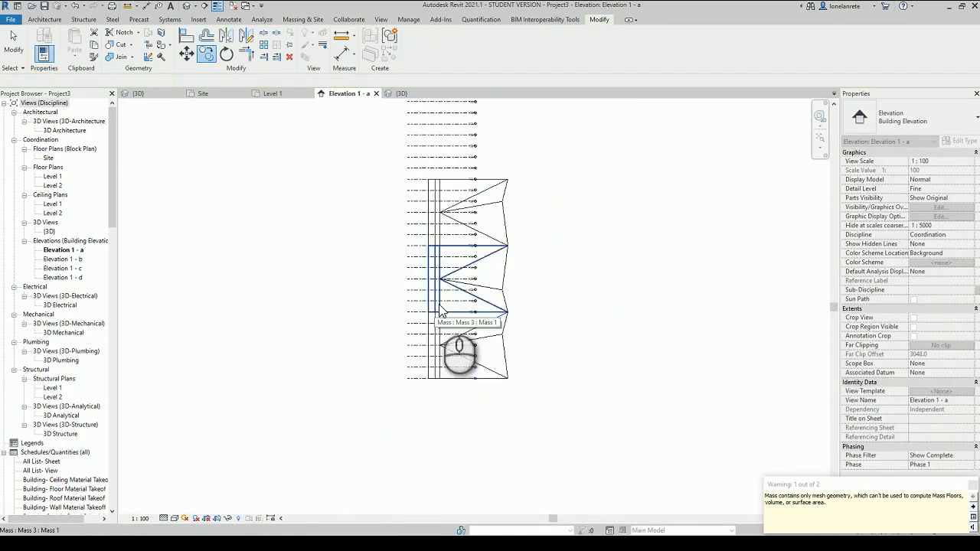
middle_drag(588, 225, 596, 290)
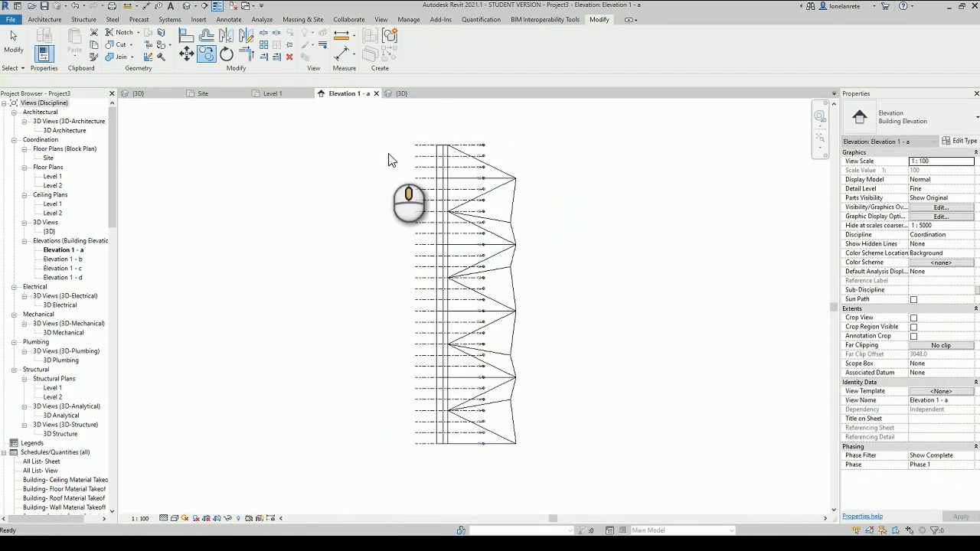
click(411, 94)
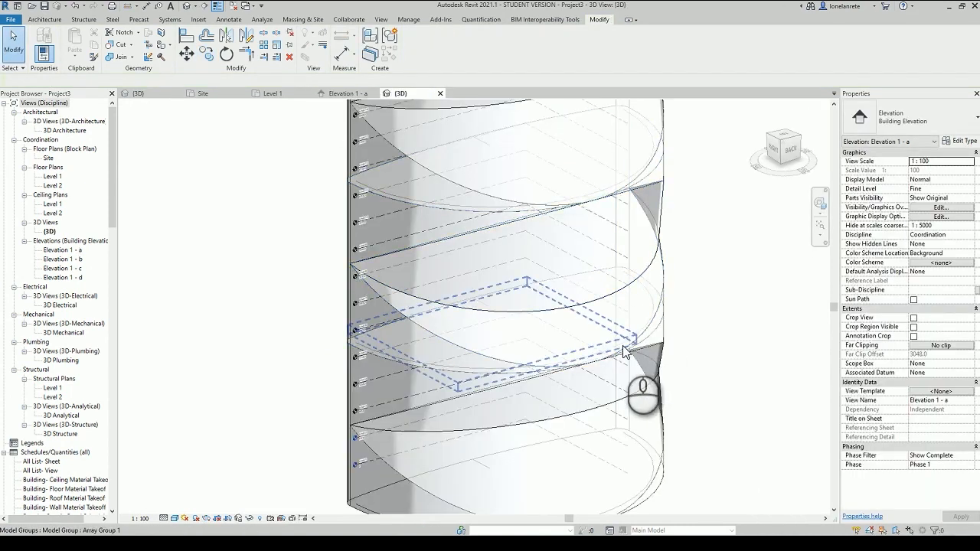
scroll(659, 346, down, 2)
scroll(660, 346, down, 3)
shift+middle_drag(707, 277, 406, 296)
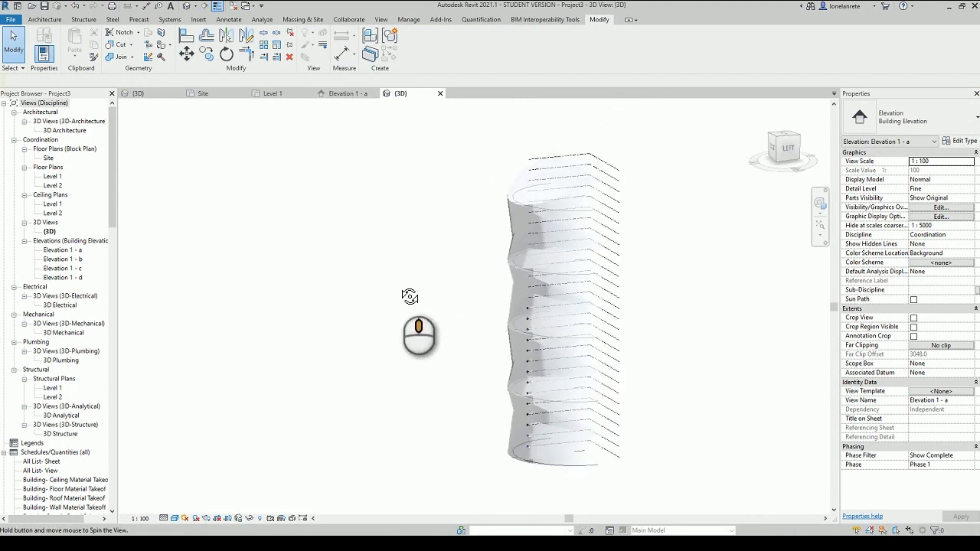
click(654, 325)
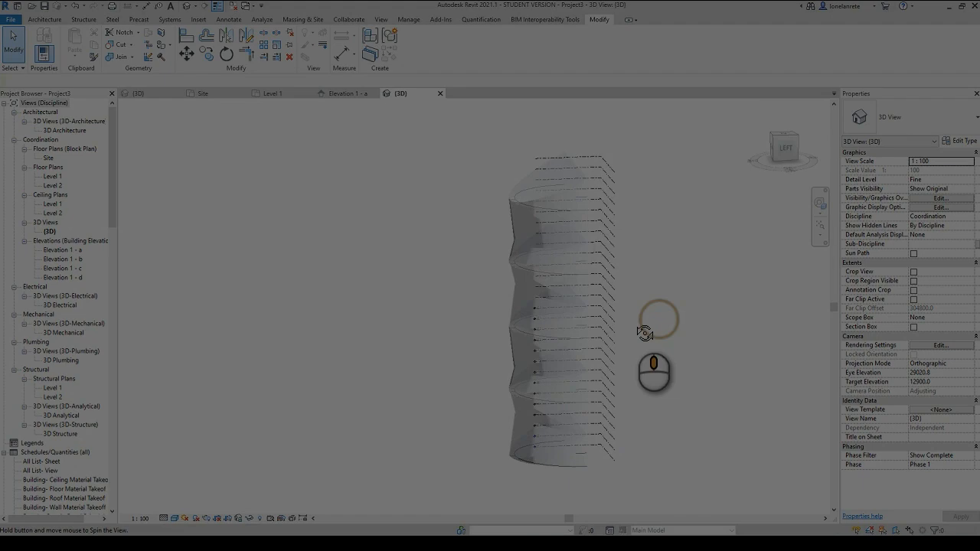